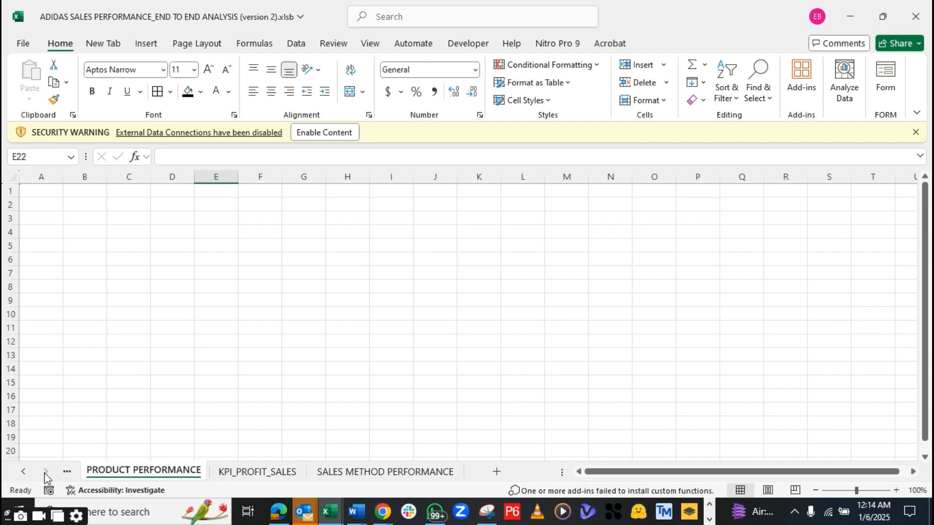
Review the sales tables and SALES BY STATE map on the SALES BY LOCATION_STATE_CITY sheet, then return to PRODUCT PERFORMANCE
{"action": "left_click", "coordinate": [66, 472]}
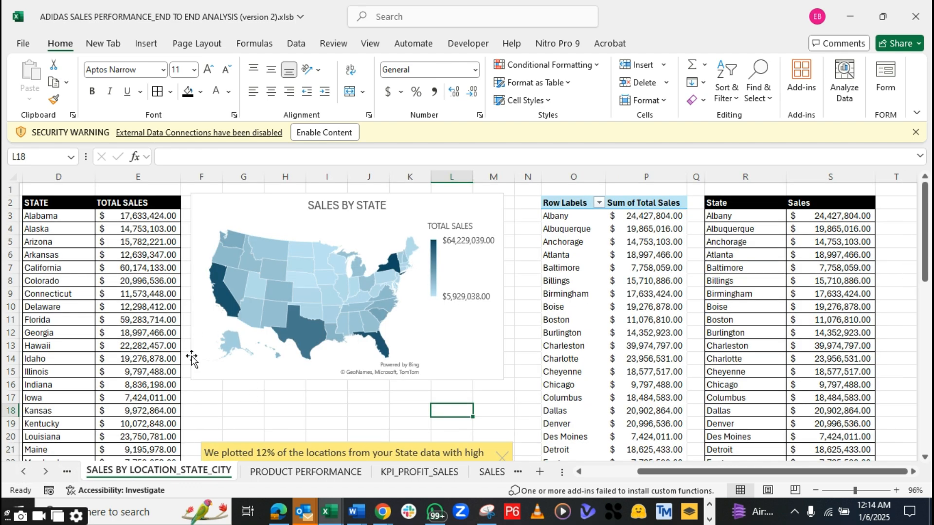
{"action": "left_click_drag", "start_coordinate": [655, 475], "coordinate": [604, 475]}
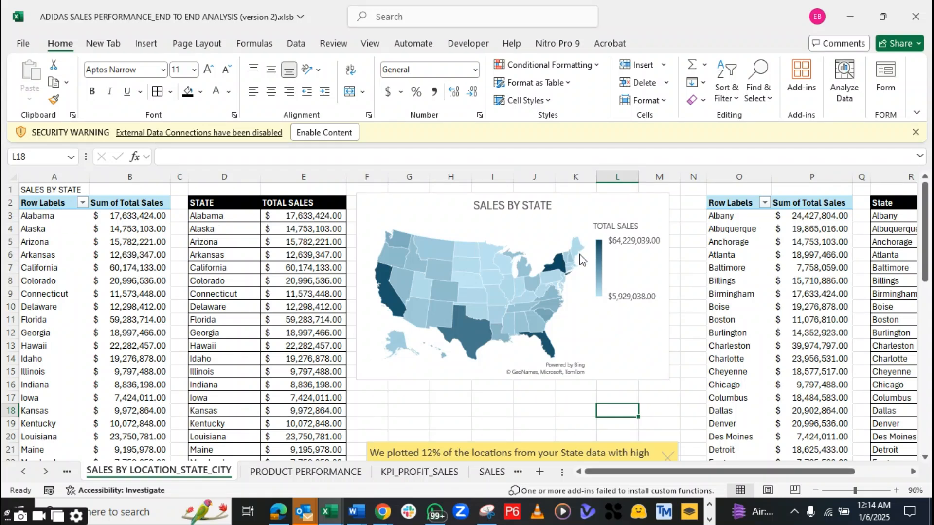
{"action": "left_click", "coordinate": [618, 204]}
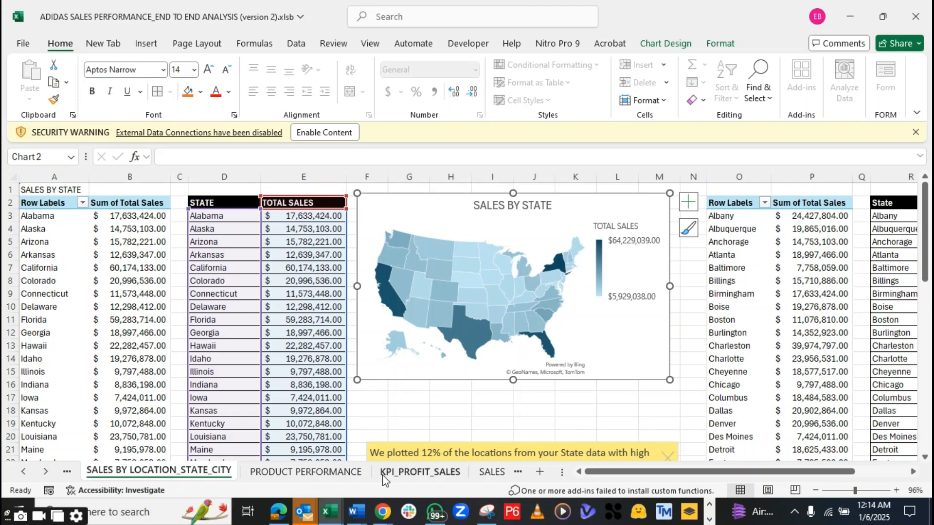
{"action": "left_click", "coordinate": [274, 475]}
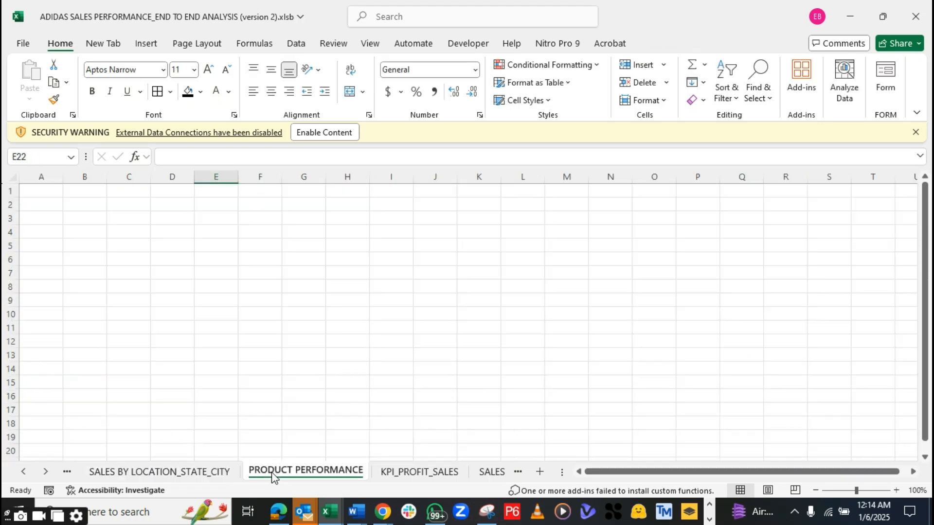
Go back through the workbook's sheets to the ADIDAS SALES DATASET_RAW FILE sheet
{"action": "left_click", "coordinate": [61, 472]}
{"action": "left_click", "coordinate": [61, 473]}
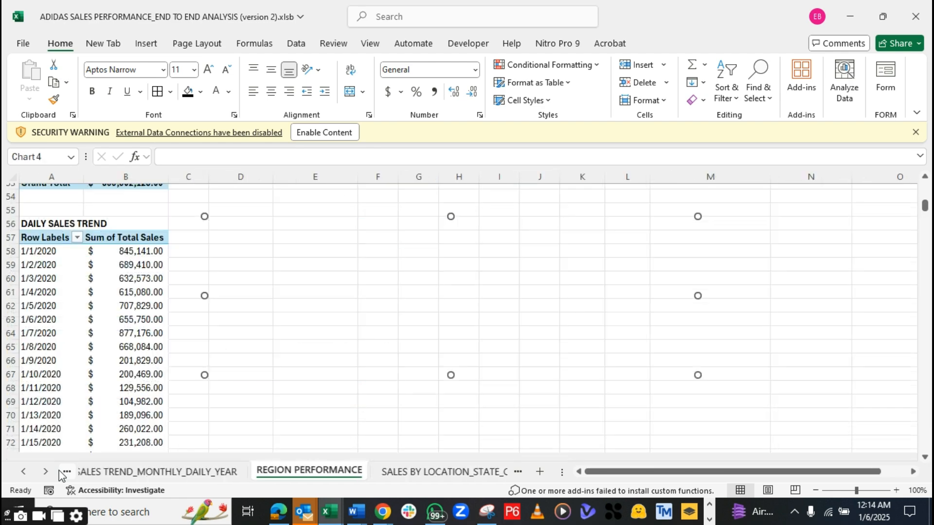
{"action": "left_click", "coordinate": [60, 471]}
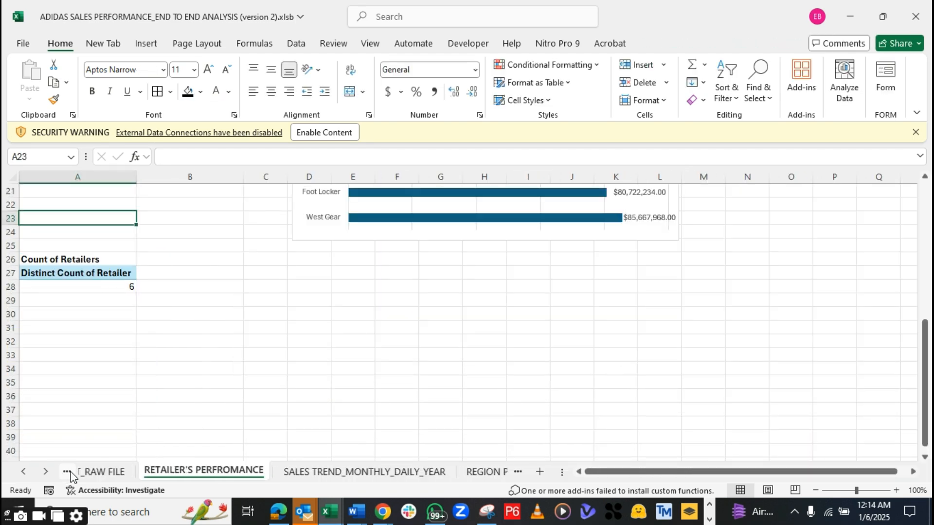
{"action": "left_click", "coordinate": [70, 472]}
{"action": "left_click", "coordinate": [430, 321]}
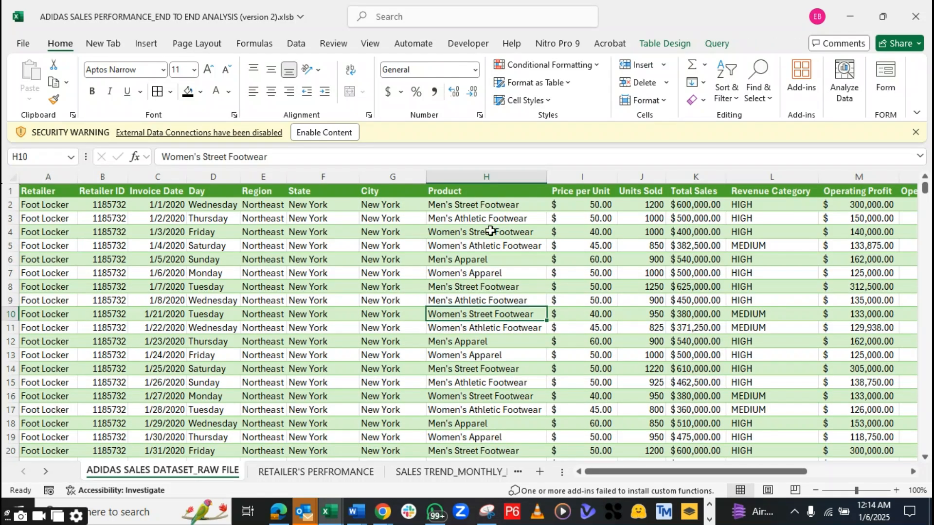
Select the Product column in the raw dataset and look through its product categories
{"action": "left_click", "coordinate": [481, 176]}
{"action": "scroll", "coordinate": [481, 286], "scroll_direction": "down", "scroll_amount": 13}
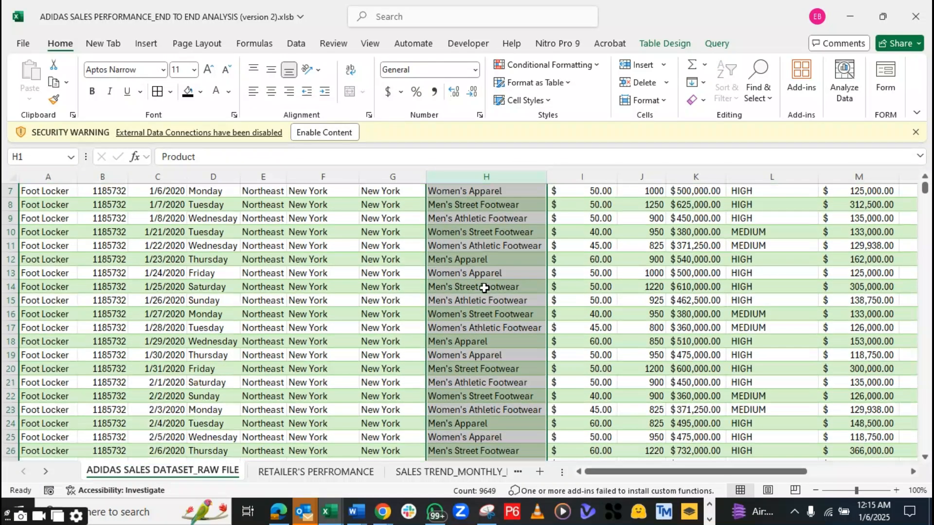
{"action": "scroll", "coordinate": [484, 288], "scroll_direction": "down", "scroll_amount": 15}
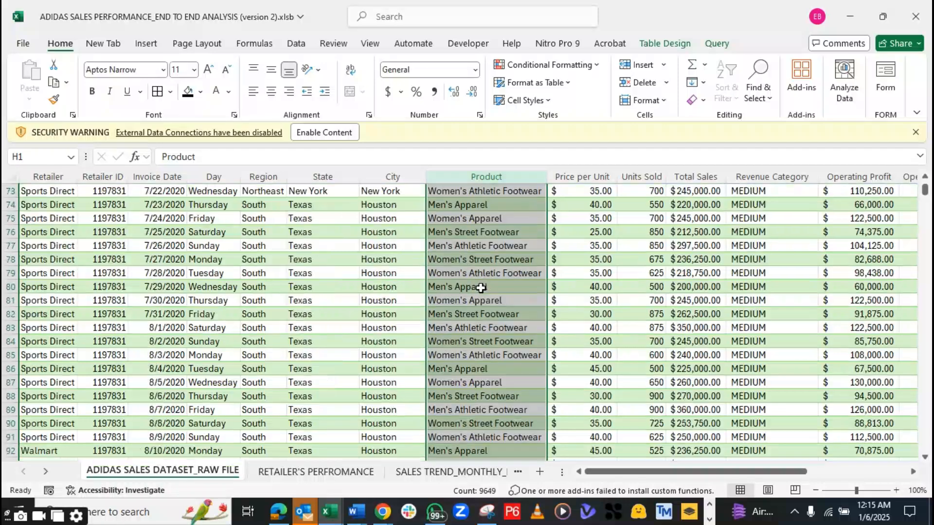
{"action": "scroll", "coordinate": [484, 294], "scroll_direction": "up", "scroll_amount": 4}
{"action": "scroll", "coordinate": [484, 294], "scroll_direction": "up", "scroll_amount": 13}
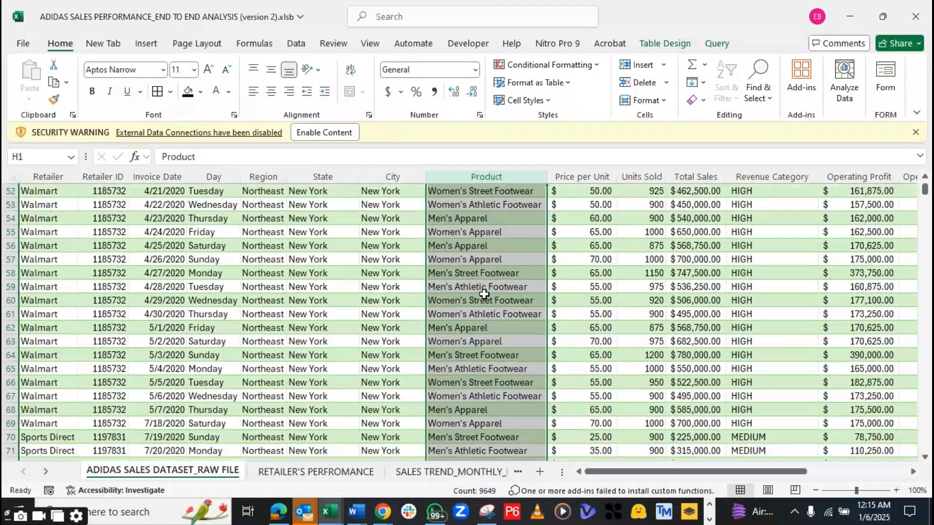
{"action": "scroll", "coordinate": [484, 294], "scroll_direction": "up", "scroll_amount": 6}
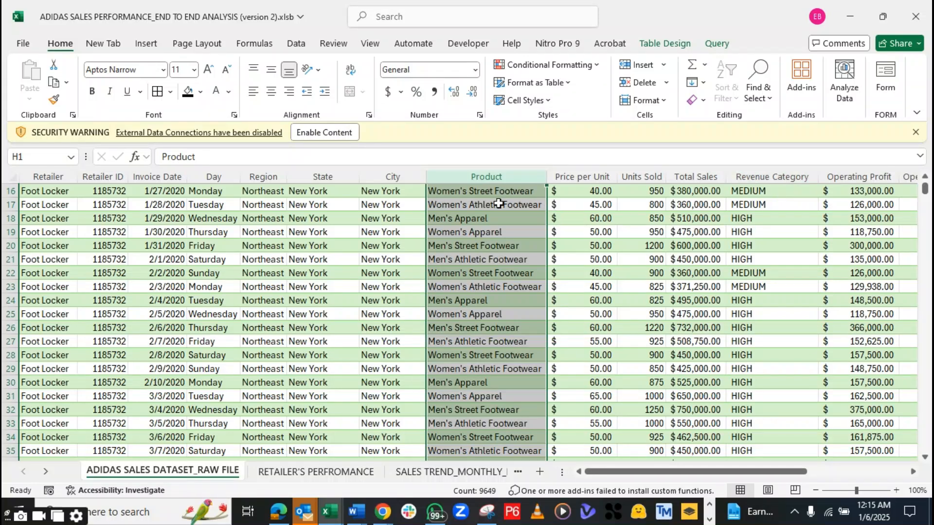
Start a PivotTable from the ADIDAS_SALES_DATASET_RAW_FILE table and choose an existing worksheet as its destination
{"action": "left_click", "coordinate": [195, 262]}
{"action": "left_click", "coordinate": [157, 273]}
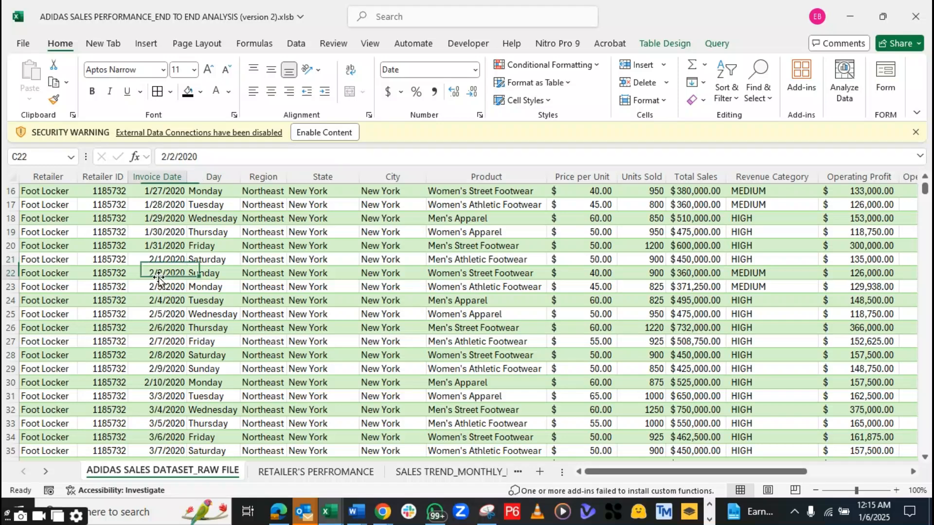
{"action": "left_click", "coordinate": [146, 43]}
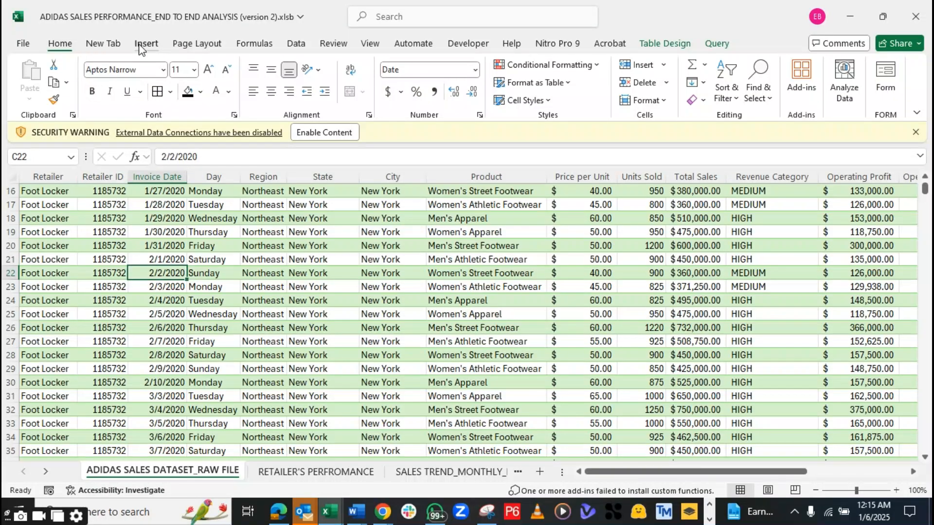
{"action": "left_click", "coordinate": [48, 72]}
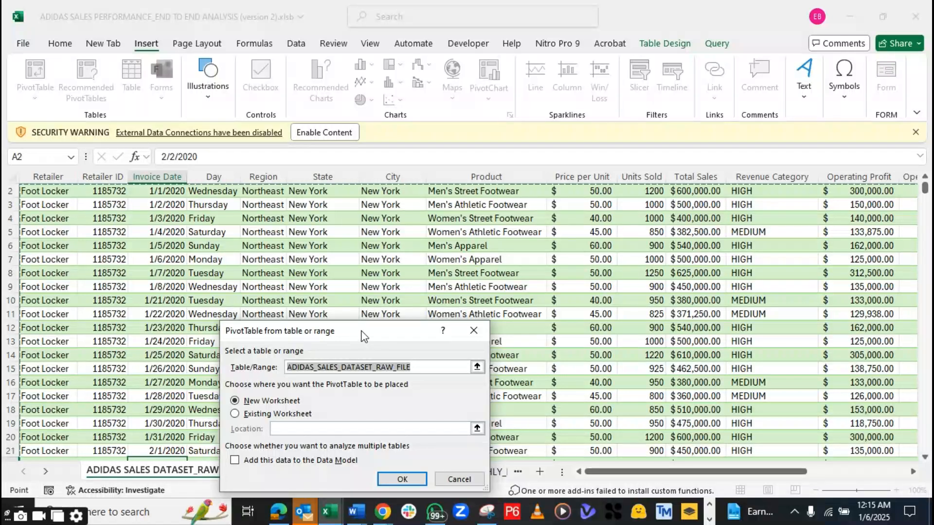
{"action": "left_click_drag", "start_coordinate": [360, 330], "coordinate": [367, 218]}
{"action": "left_click", "coordinate": [242, 301]}
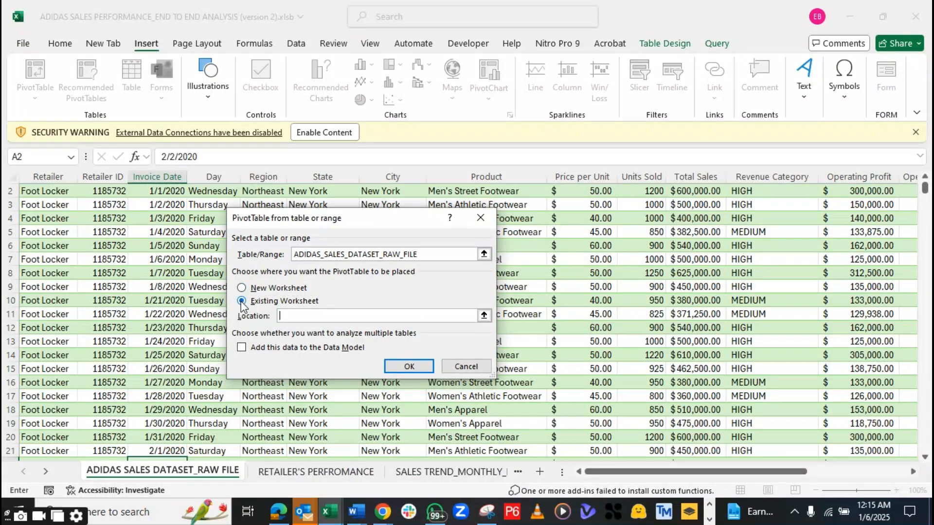
Create the PivotTable at cell A2 of the PRODUCT PERFORMANCE sheet, with its data added to the Data Model
{"action": "left_click", "coordinate": [517, 471]}
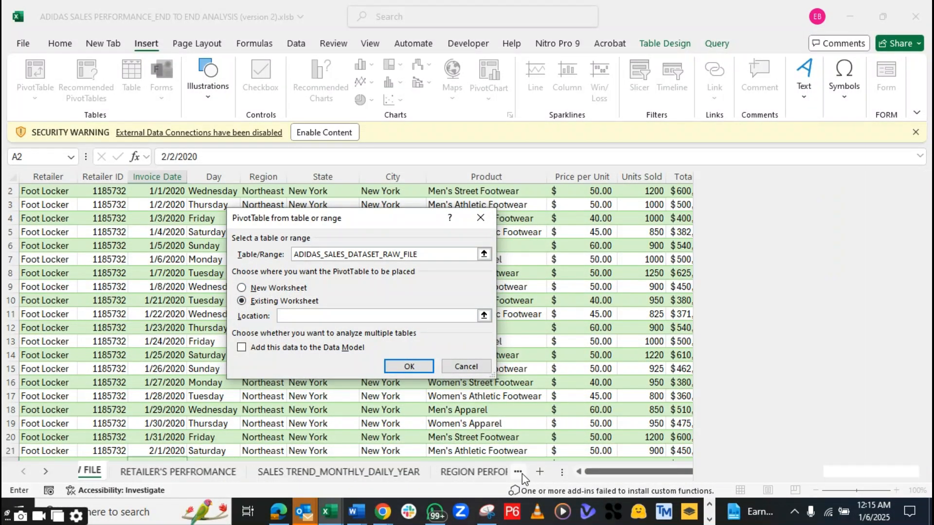
{"action": "left_click", "coordinate": [522, 474]}
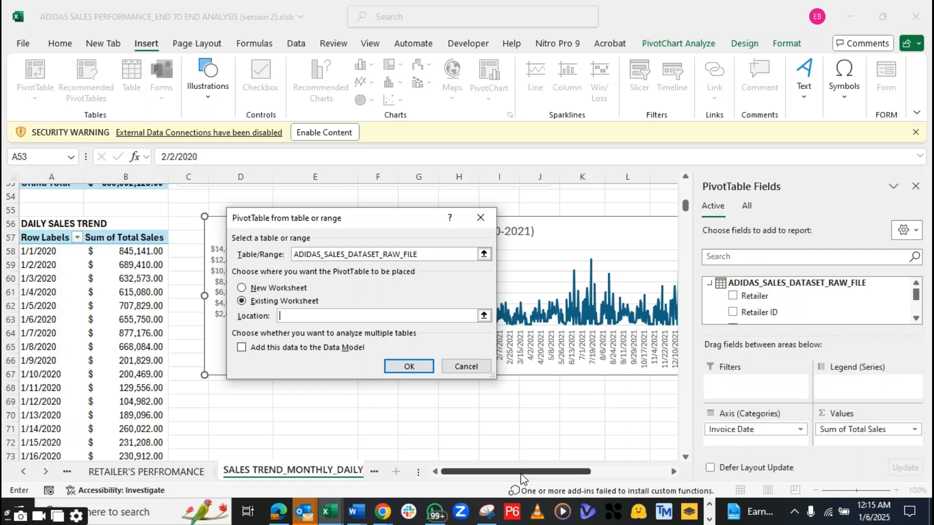
{"action": "left_click", "coordinate": [376, 472]}
{"action": "left_click", "coordinate": [344, 475]}
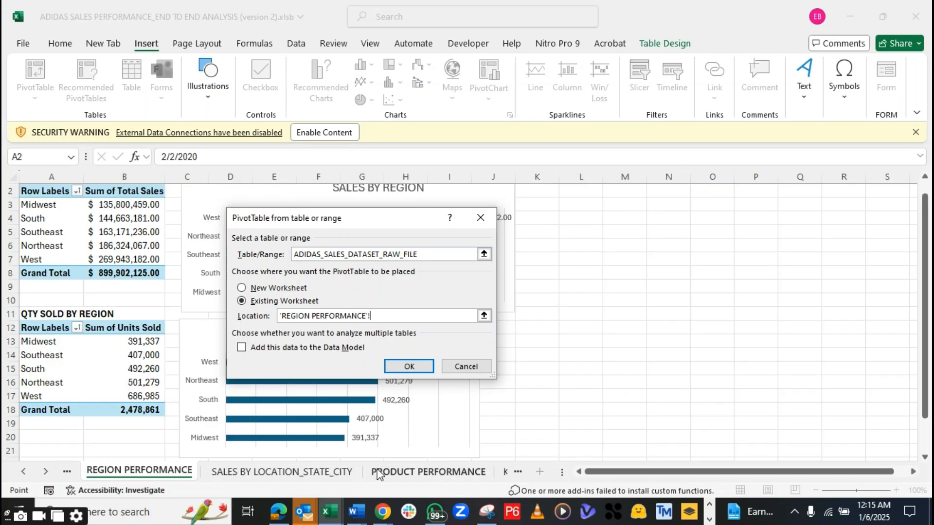
{"action": "left_click", "coordinate": [398, 474]}
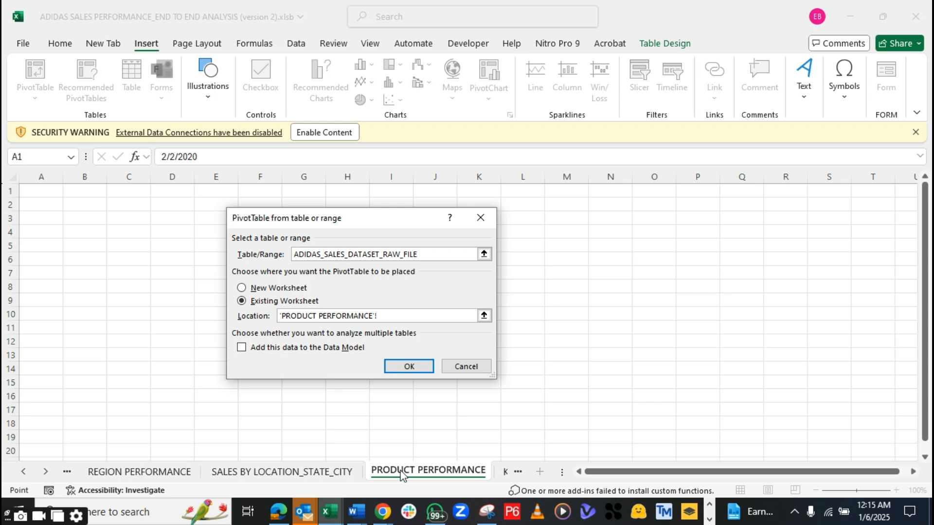
{"action": "left_click", "coordinate": [43, 204]}
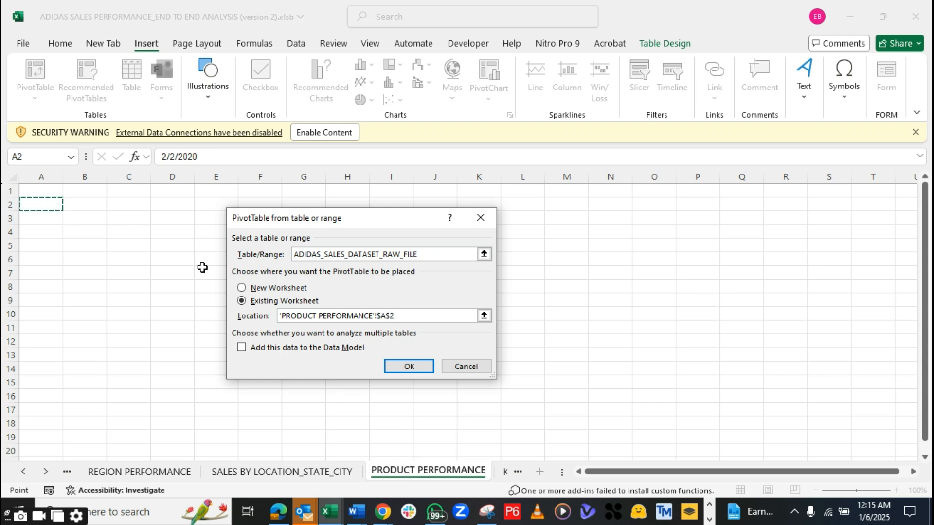
{"action": "left_click", "coordinate": [242, 347]}
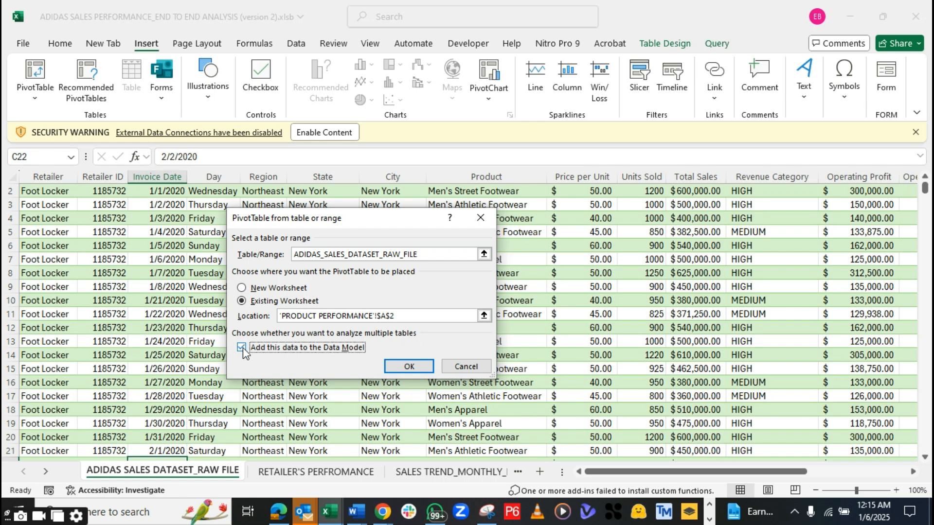
{"action": "left_click", "coordinate": [419, 370]}
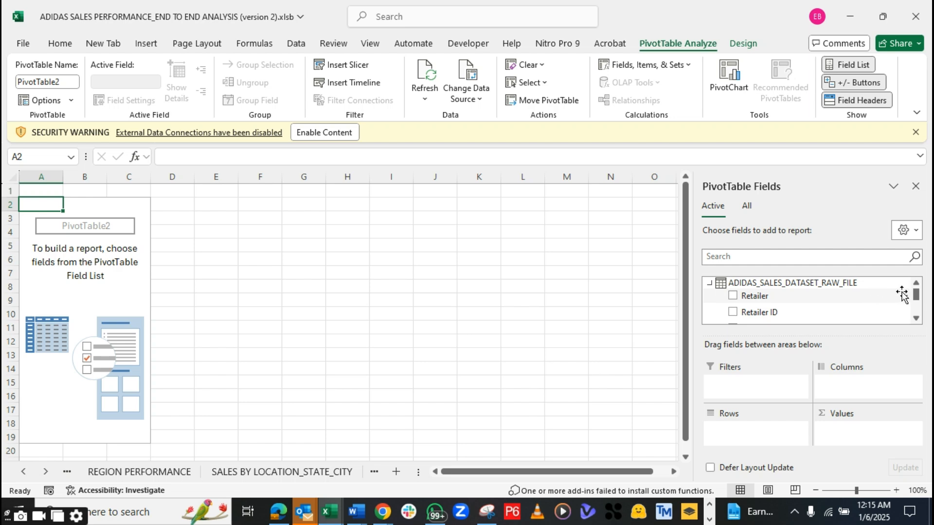
Add the Product field to the PivotTable's rows
{"action": "left_click_drag", "start_coordinate": [916, 300], "coordinate": [917, 316]}
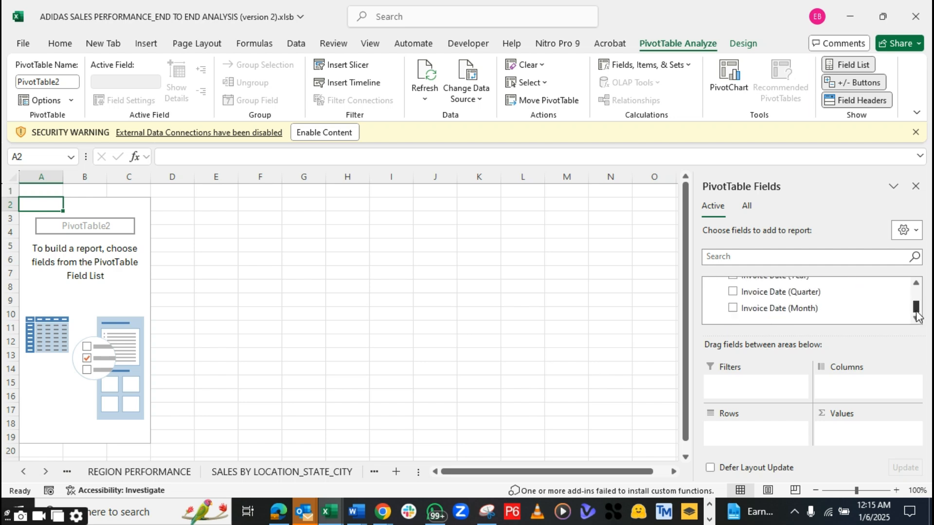
{"action": "scroll", "coordinate": [917, 307], "scroll_direction": "up", "scroll_amount": 1}
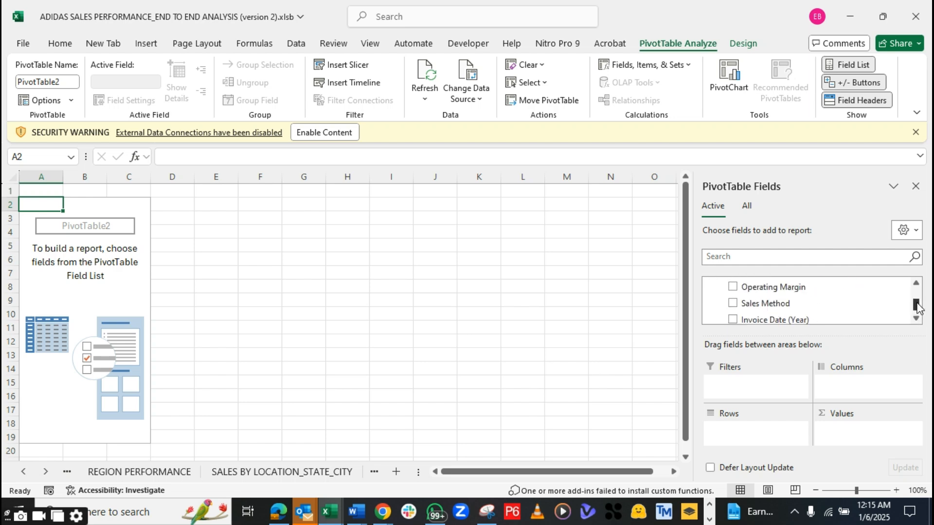
{"action": "left_click_drag", "start_coordinate": [916, 303], "coordinate": [916, 298]}
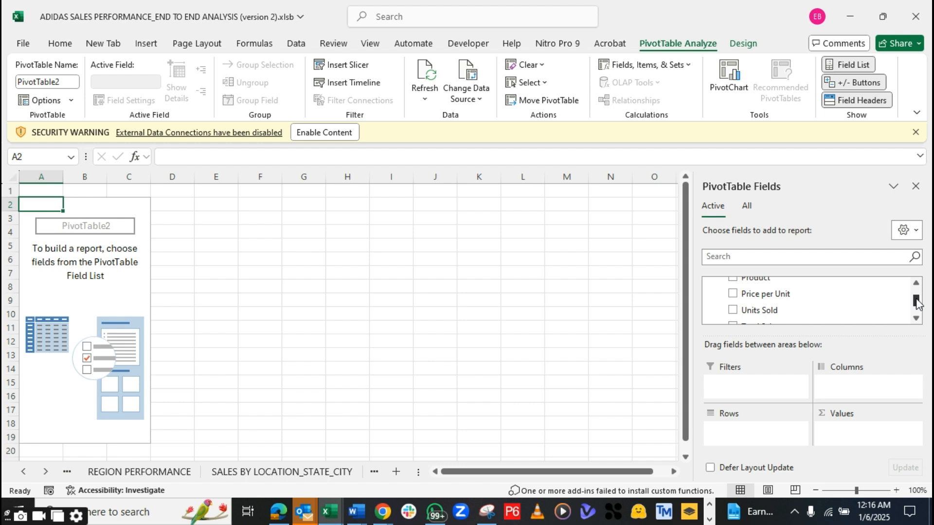
{"action": "scroll", "coordinate": [894, 285], "scroll_direction": "up", "scroll_amount": 1}
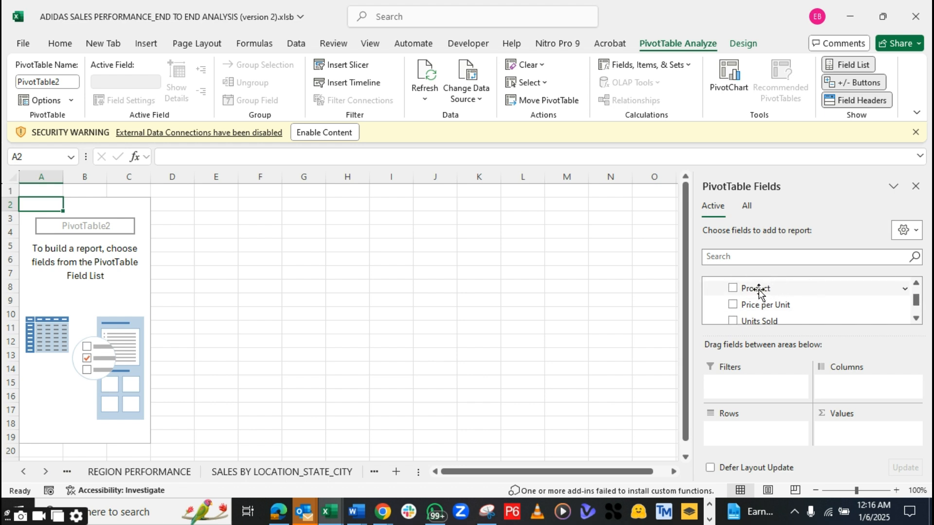
{"action": "left_click_drag", "start_coordinate": [758, 290], "coordinate": [729, 428]}
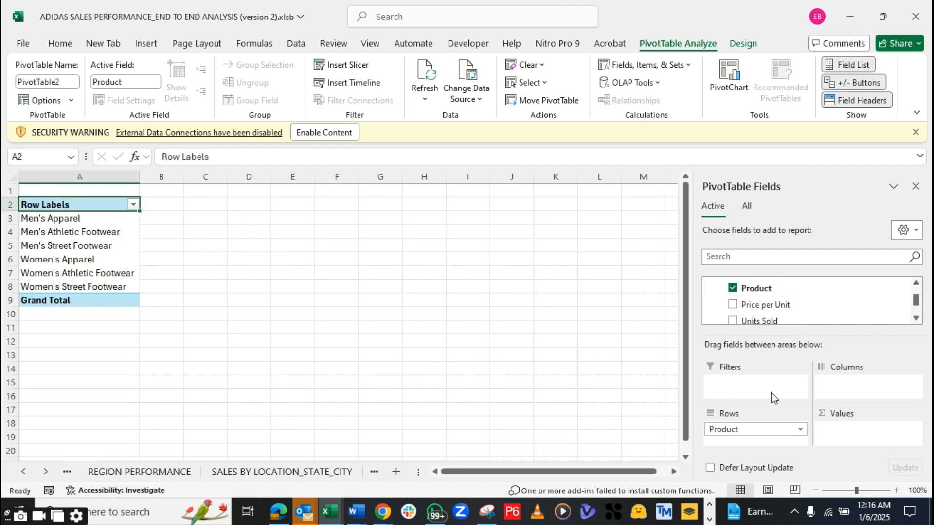
Add the Total Sales field to the PivotTable's values as a sum
{"action": "left_click", "coordinate": [916, 318]}
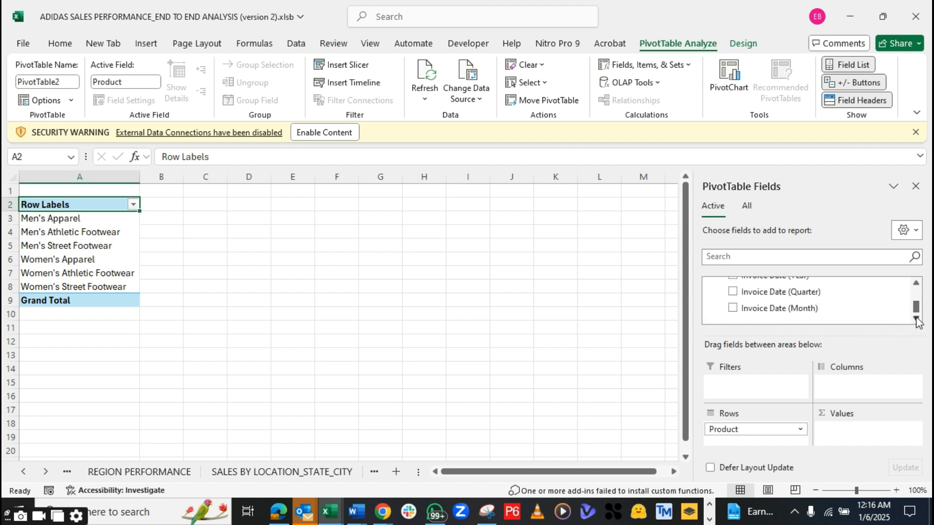
{"action": "left_click_drag", "start_coordinate": [917, 308], "coordinate": [916, 304]}
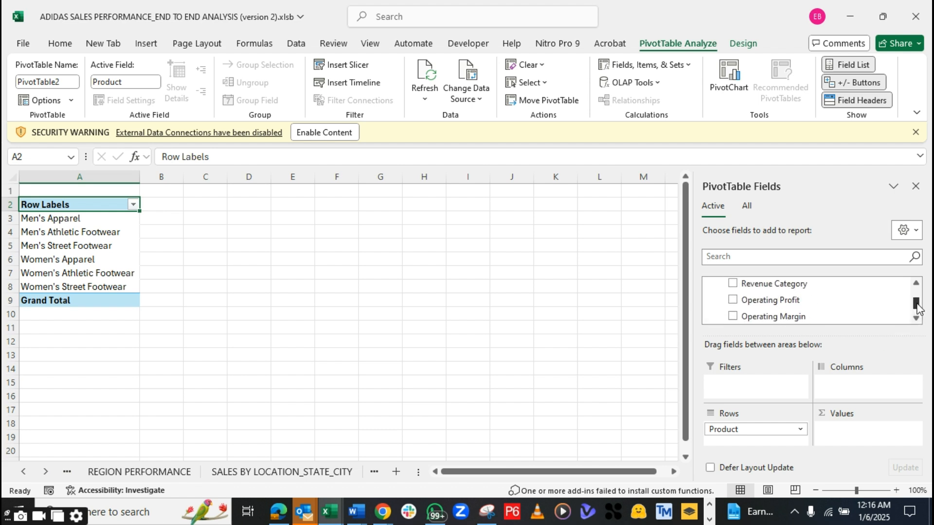
{"action": "scroll", "coordinate": [794, 304], "scroll_direction": "up", "scroll_amount": 2}
{"action": "scroll", "coordinate": [794, 304], "scroll_direction": "down", "scroll_amount": 1}
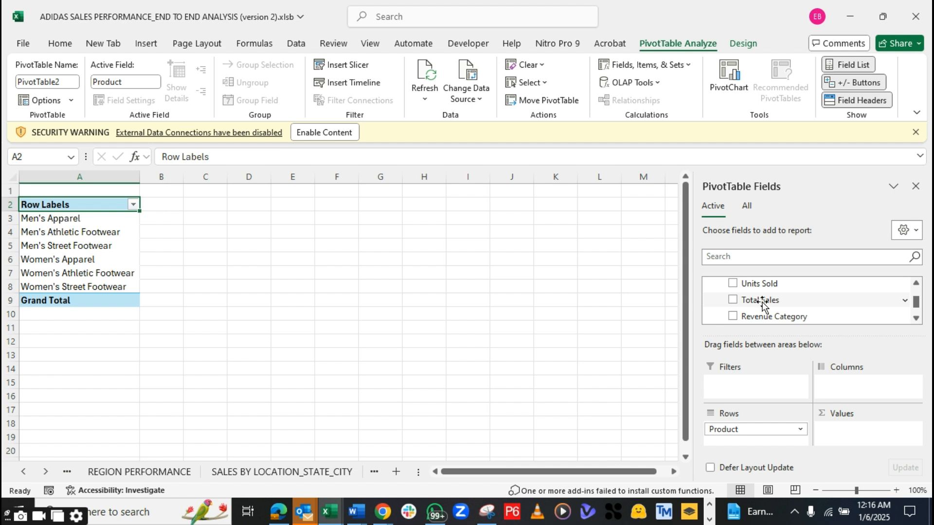
{"action": "left_click_drag", "start_coordinate": [762, 304], "coordinate": [846, 438]}
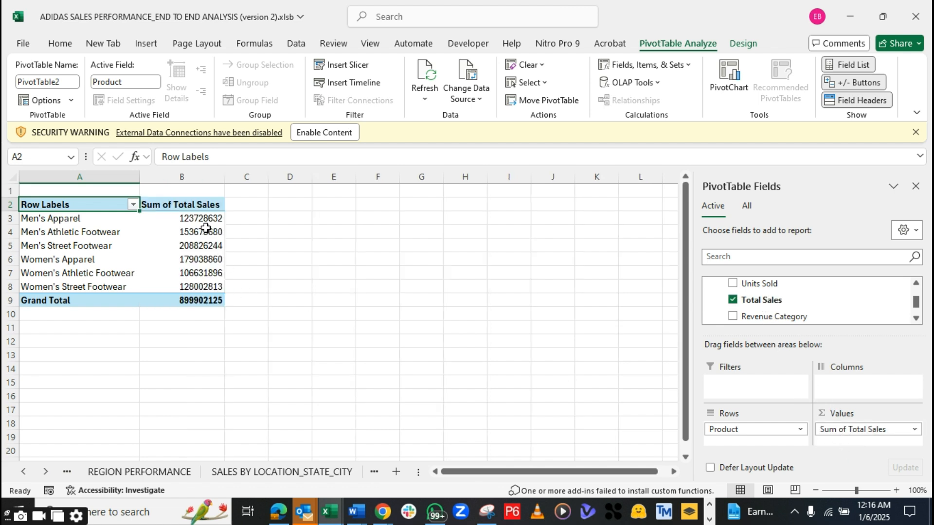
Apply the dollar Accounting format to the Sum of Total Sales values in B3:B9, including the grand total
{"action": "left_click_drag", "start_coordinate": [193, 217], "coordinate": [191, 298]}
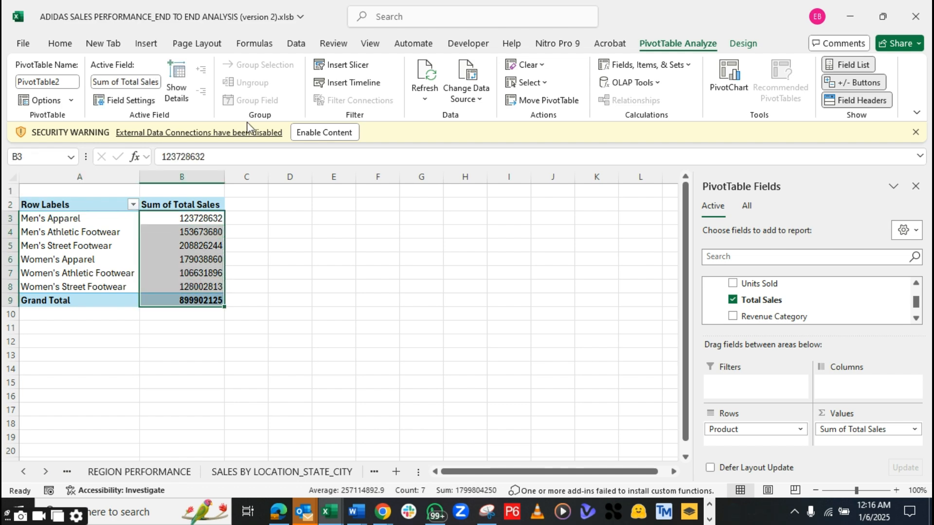
{"action": "left_click", "coordinate": [59, 45]}
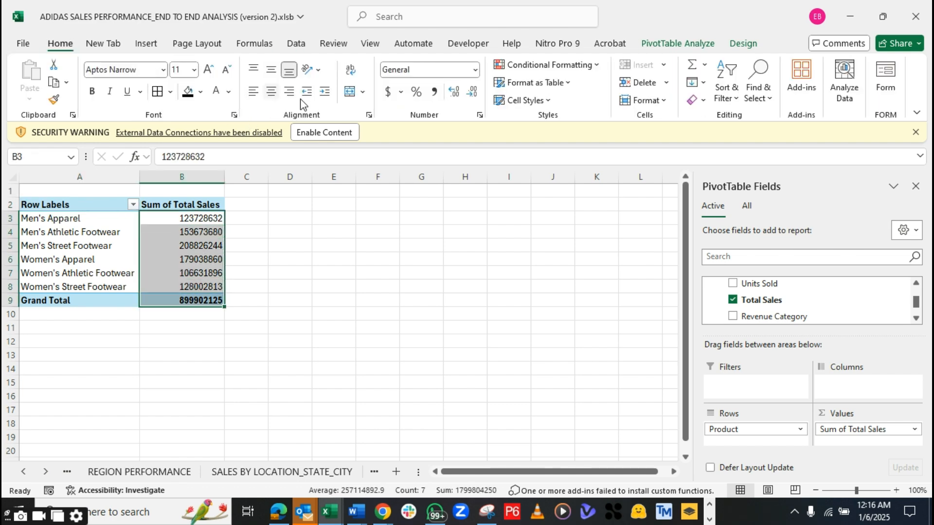
{"action": "left_click", "coordinate": [387, 92]}
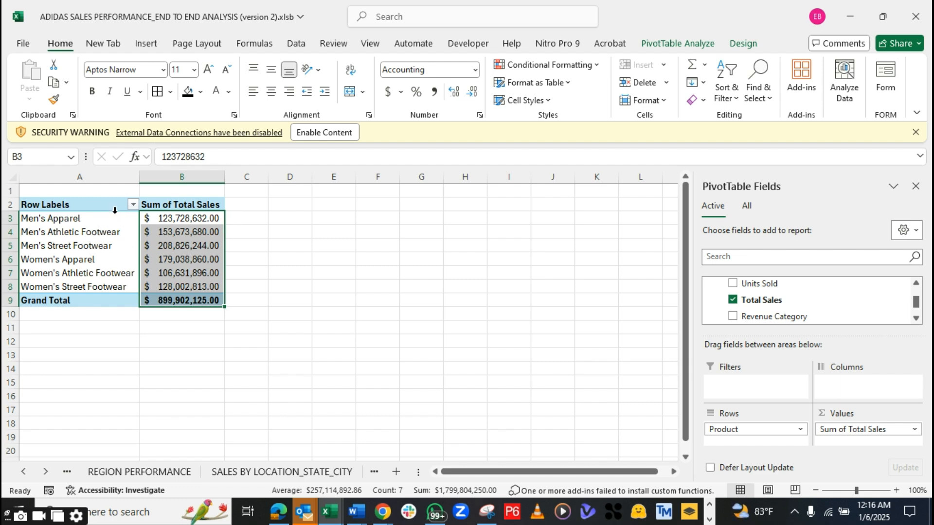
Sort the PivotTable's Product rows in ascending order by Sum of Total Sales
{"action": "left_click", "coordinate": [132, 204]}
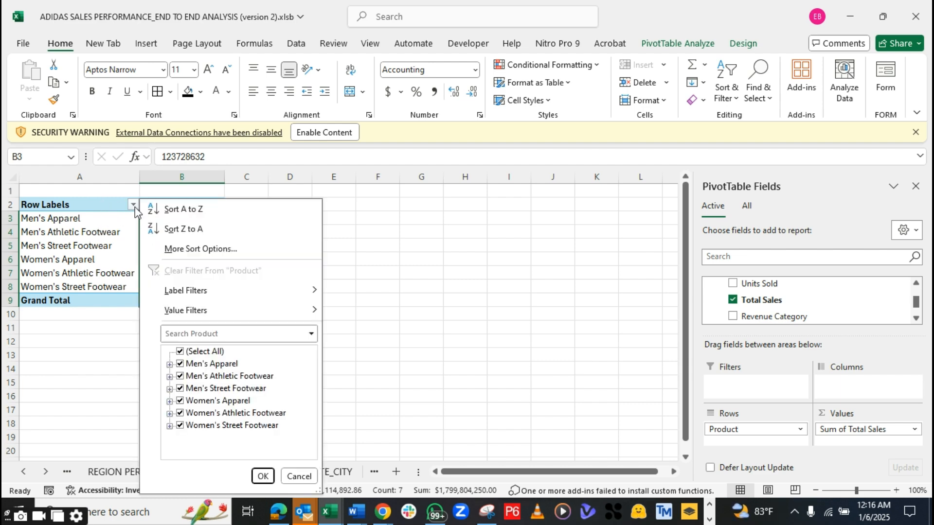
{"action": "left_click", "coordinate": [217, 249]}
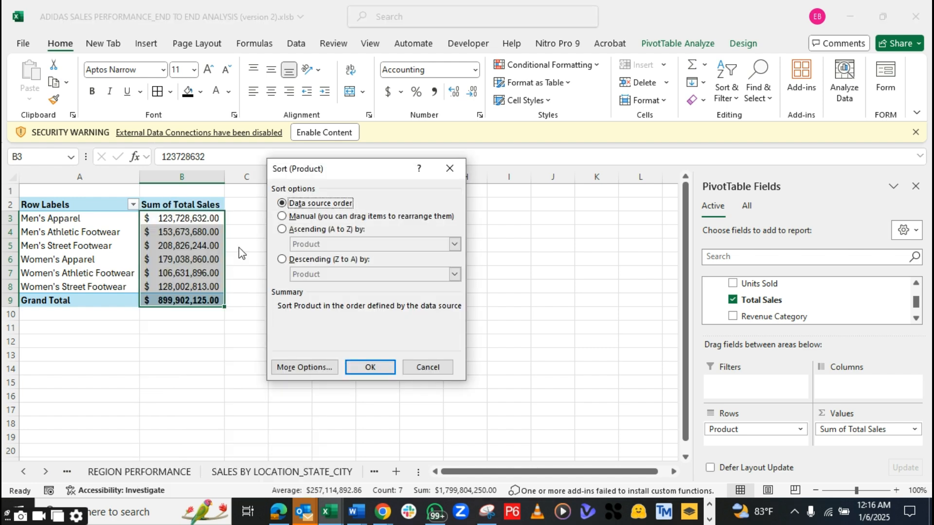
{"action": "left_click", "coordinate": [282, 230]}
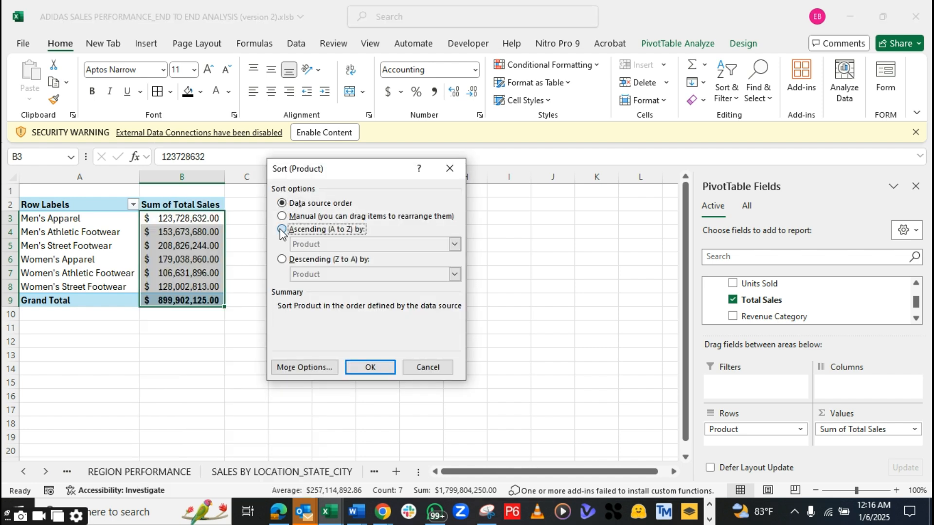
{"action": "left_click", "coordinate": [454, 245]}
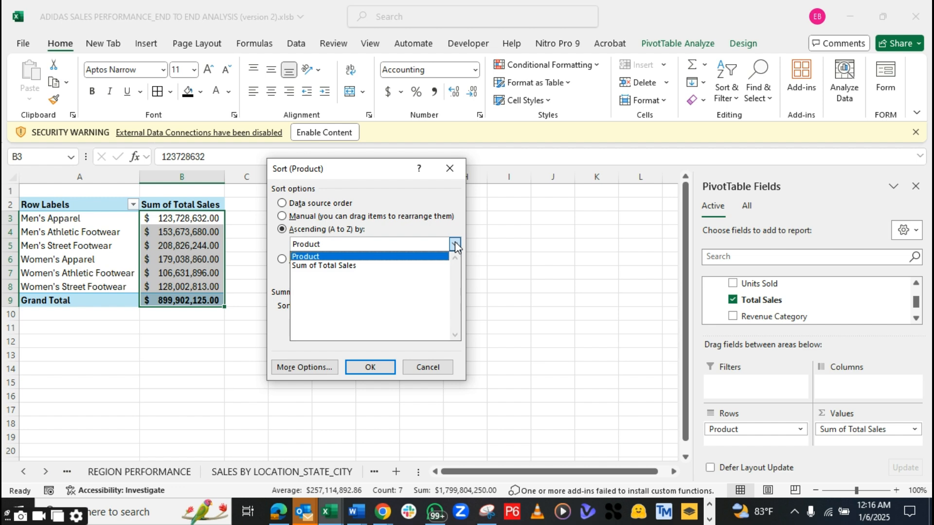
{"action": "left_click", "coordinate": [333, 254]}
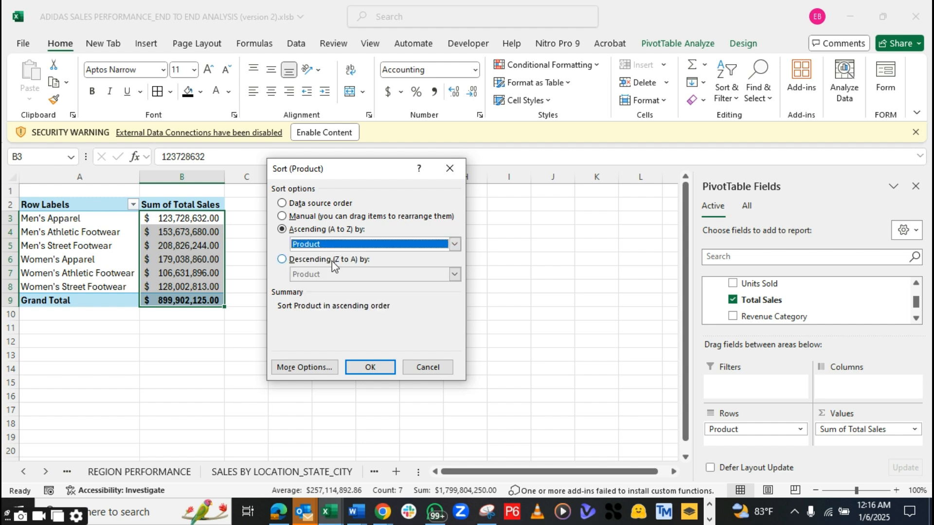
{"action": "left_click", "coordinate": [455, 244]}
{"action": "left_click", "coordinate": [366, 265]}
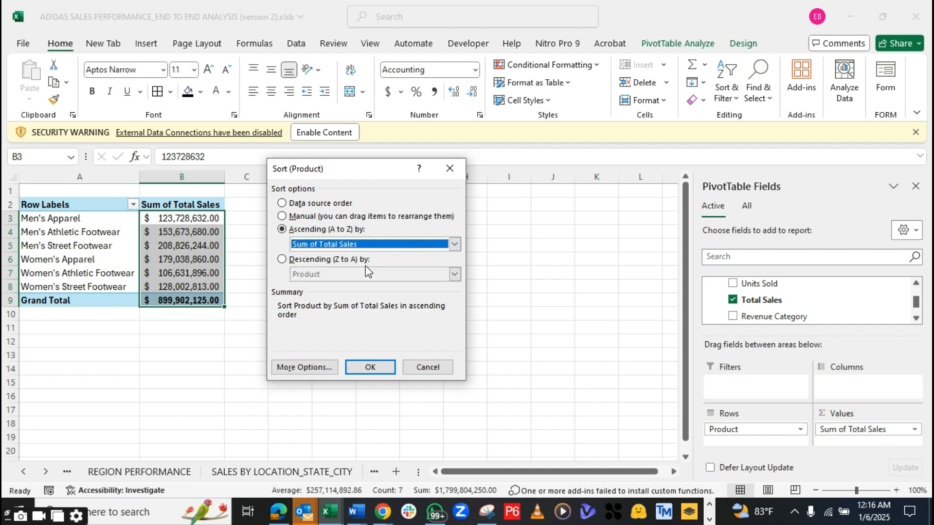
{"action": "left_click", "coordinate": [373, 365]}
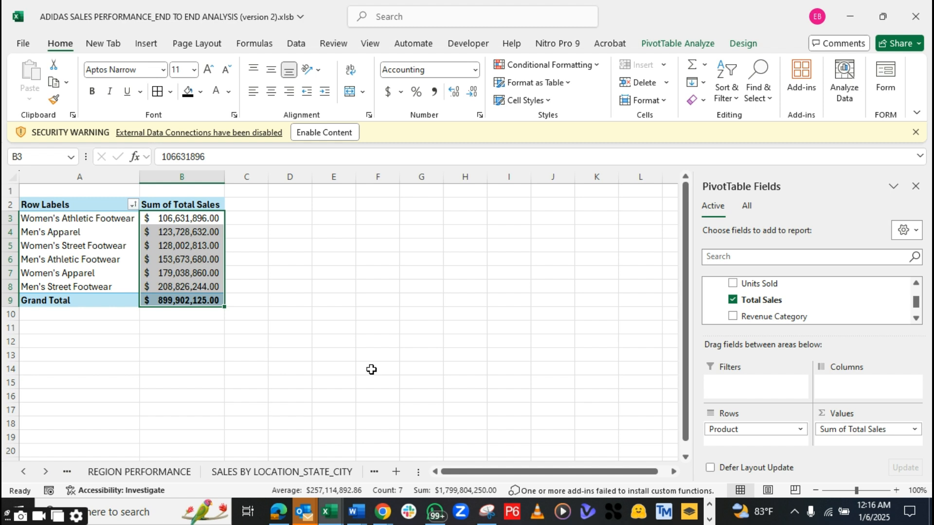
{"action": "left_click", "coordinate": [76, 287]}
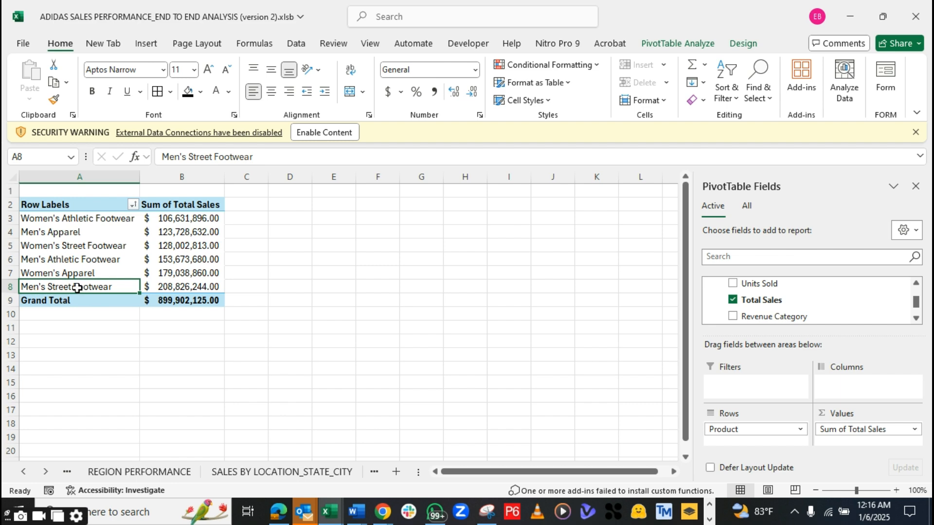
{"action": "left_click", "coordinate": [159, 287]}
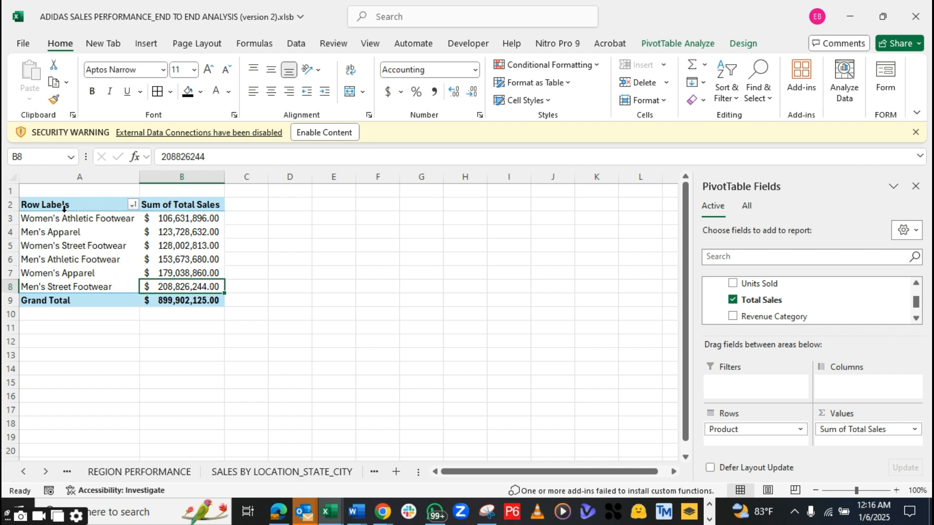
Enter the title SALES BY PRODUCT in cell A1 above the PivotTable and make it bold
{"action": "left_click", "coordinate": [53, 190]}
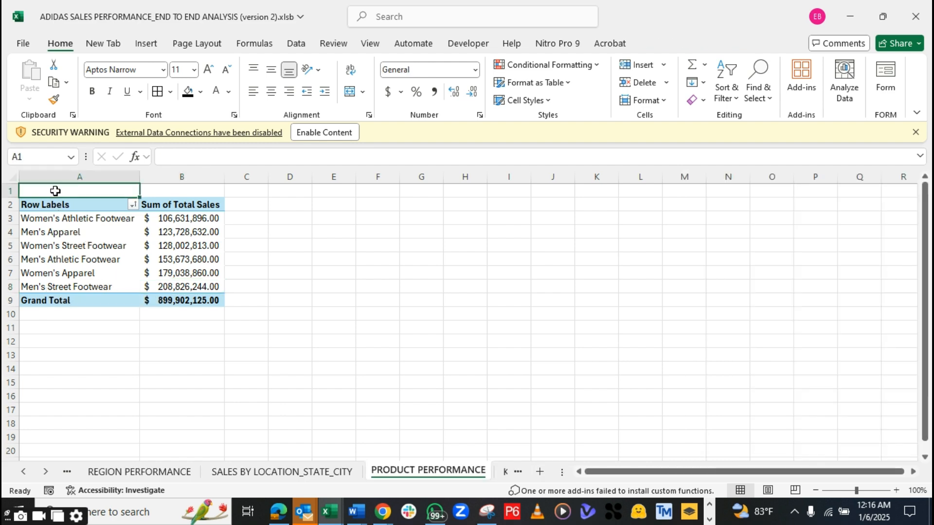
{"action": "type", "text": "SALES BY"}
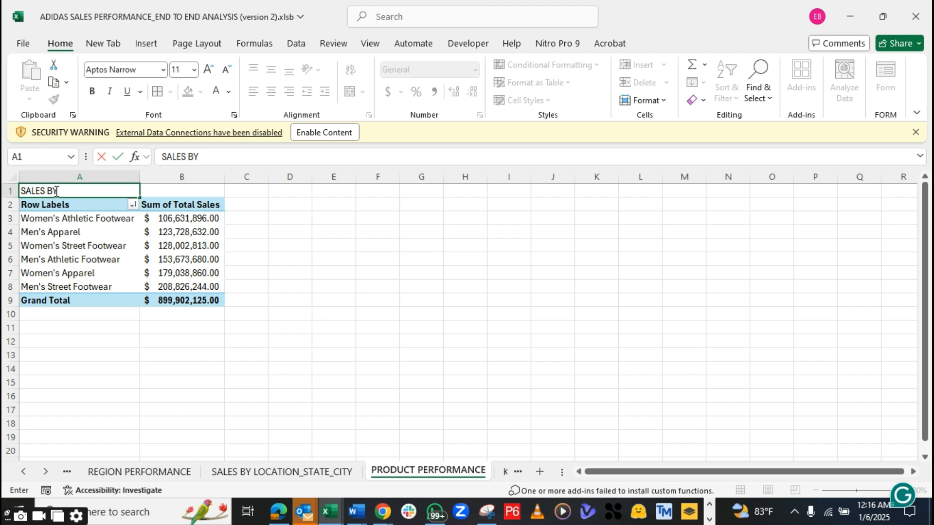
{"action": "type", "text": " PRODUCT"}
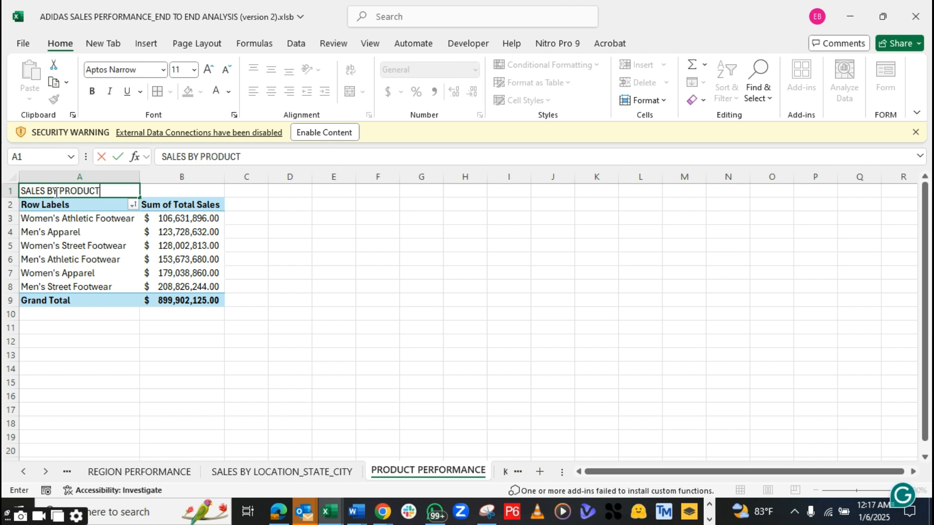
{"action": "key", "text": "Tab"}
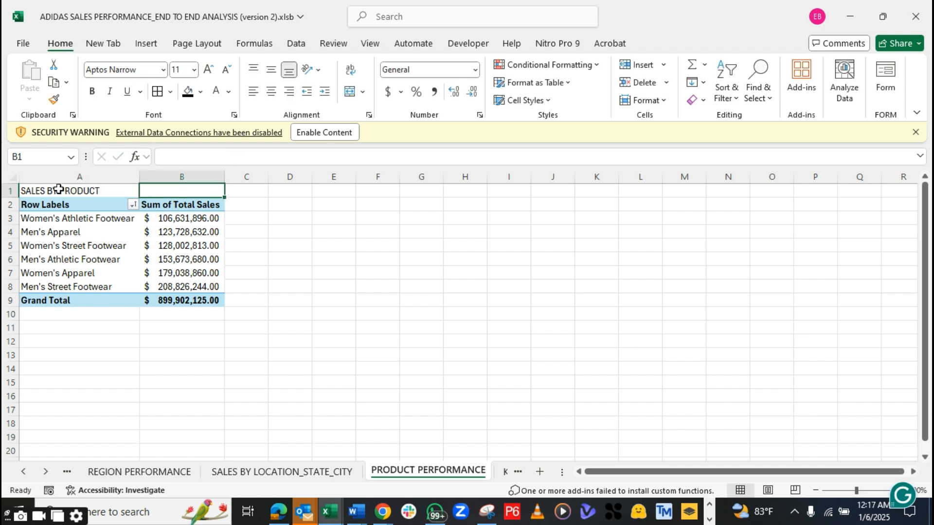
{"action": "left_click", "coordinate": [58, 190]}
{"action": "key", "text": "ctrl+b"}
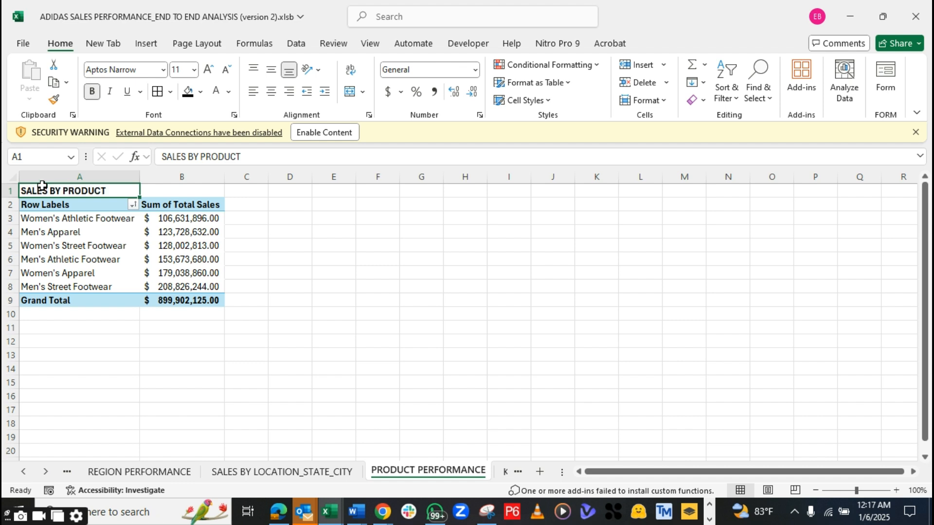
Insert a clustered bar PivotChart from the product sales PivotTable and place it over columns D to K beside the table
{"action": "left_click", "coordinate": [30, 208]}
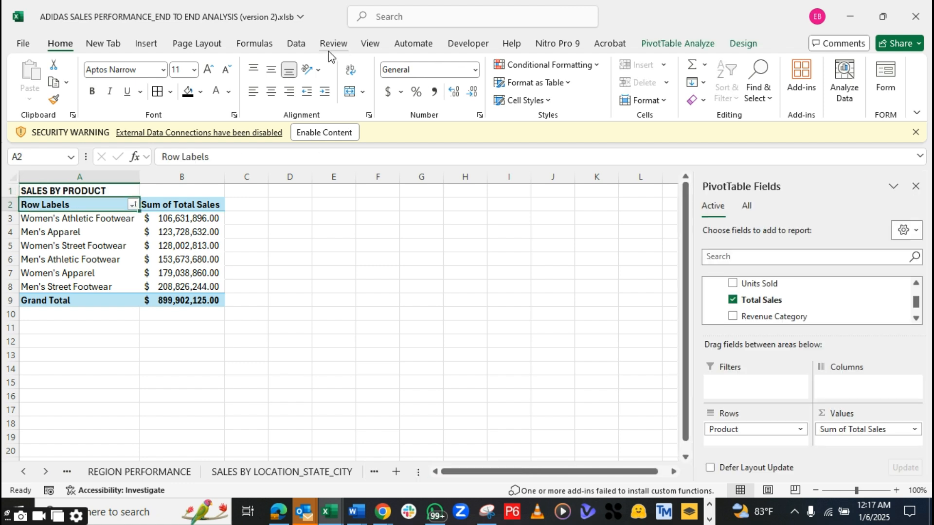
{"action": "left_click", "coordinate": [145, 45]}
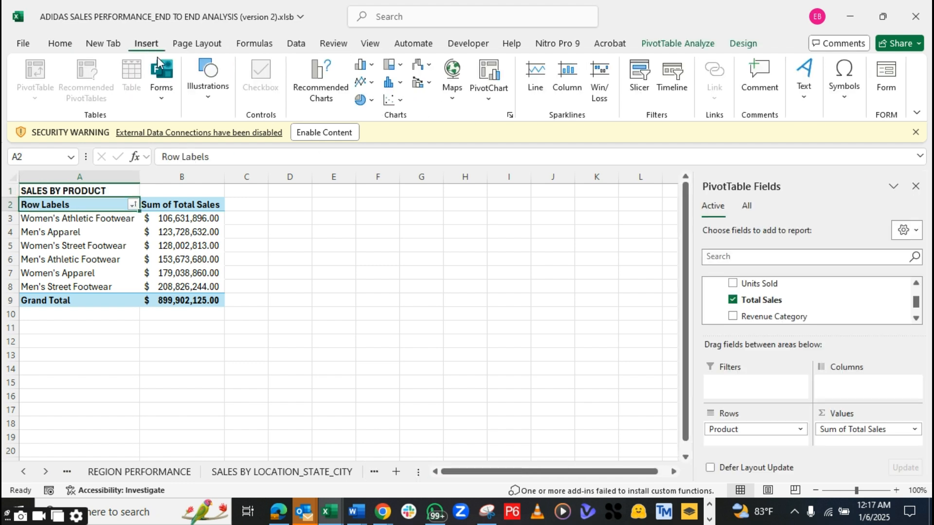
{"action": "left_click", "coordinate": [319, 88]}
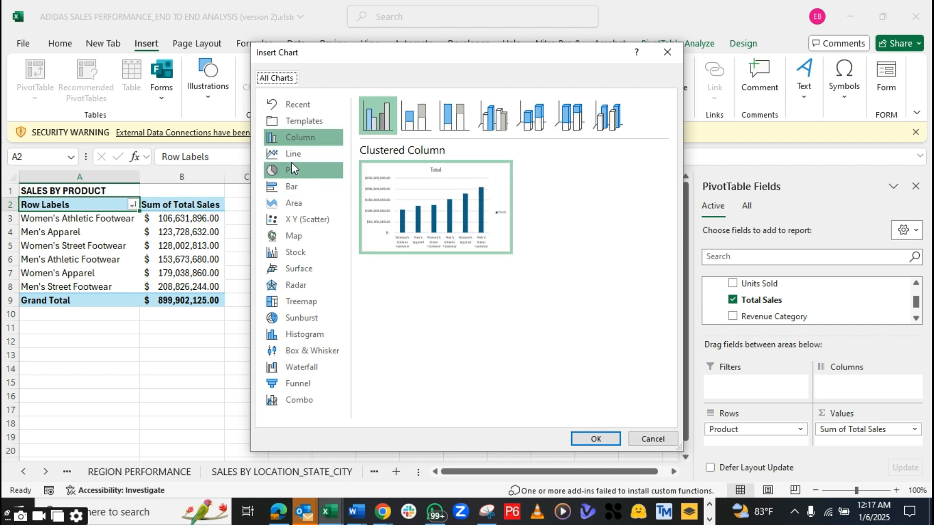
{"action": "left_click", "coordinate": [294, 186]}
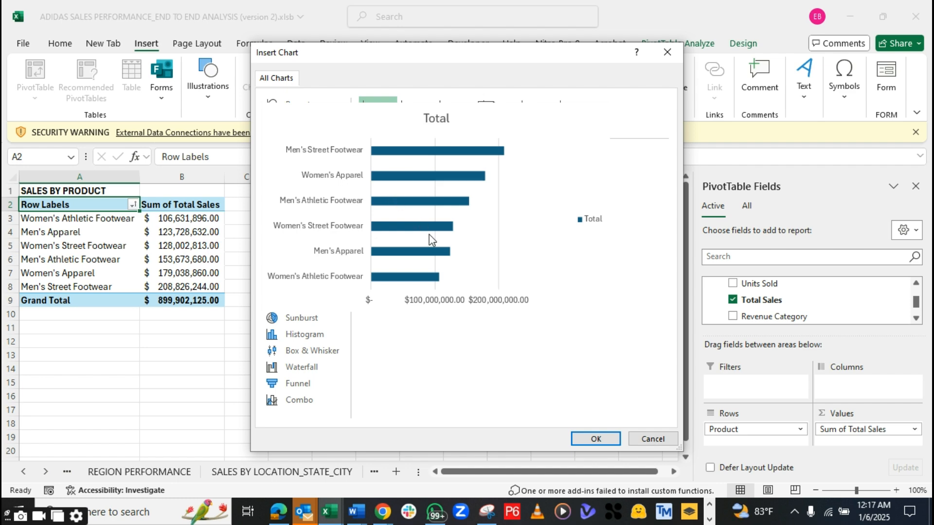
{"action": "left_click", "coordinate": [594, 439]}
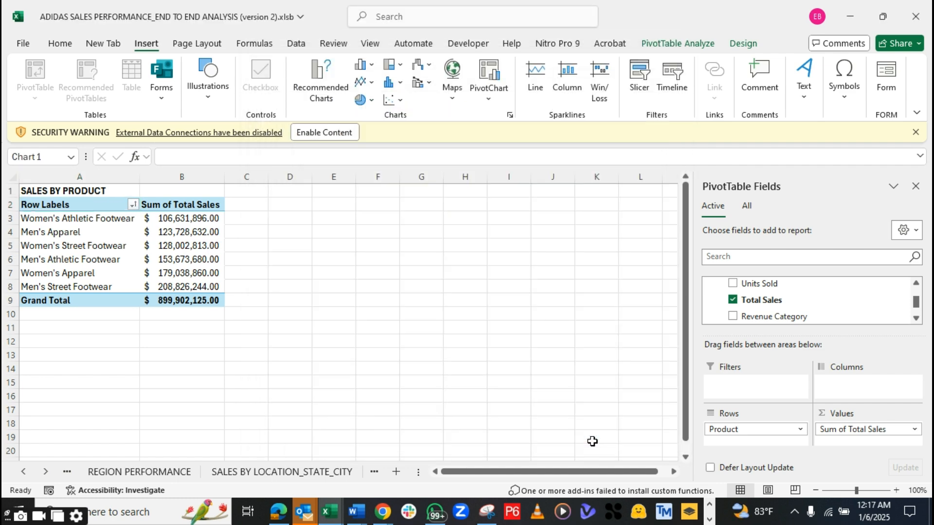
{"action": "left_click_drag", "start_coordinate": [402, 237], "coordinate": [501, 202]}
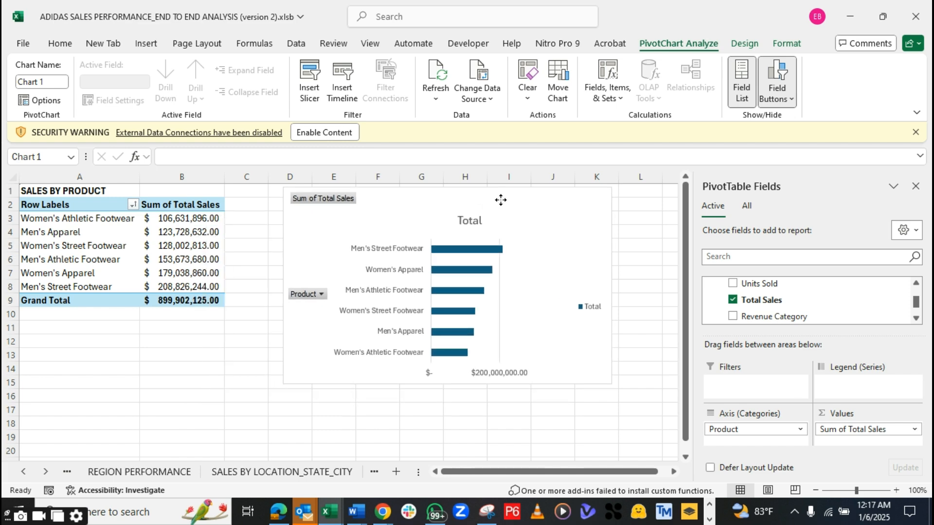
Hide all field buttons on the bar chart and delete its legend
{"action": "right_click", "coordinate": [340, 201]}
{"action": "left_click", "coordinate": [384, 354]}
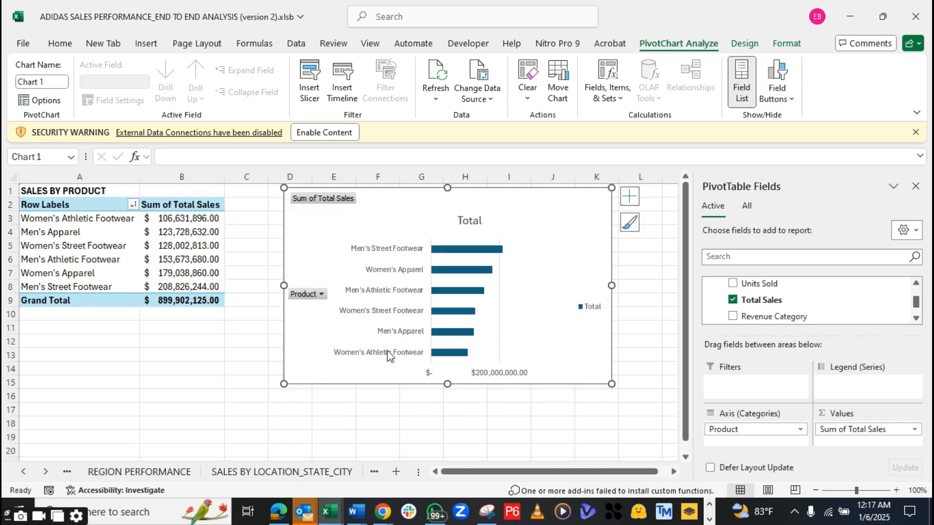
{"action": "left_click", "coordinate": [591, 301]}
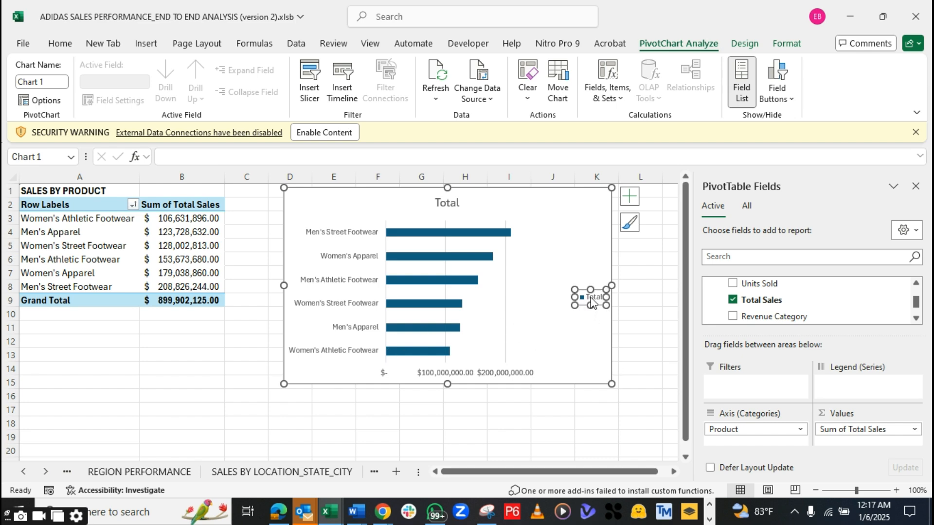
{"action": "key", "text": "Delete"}
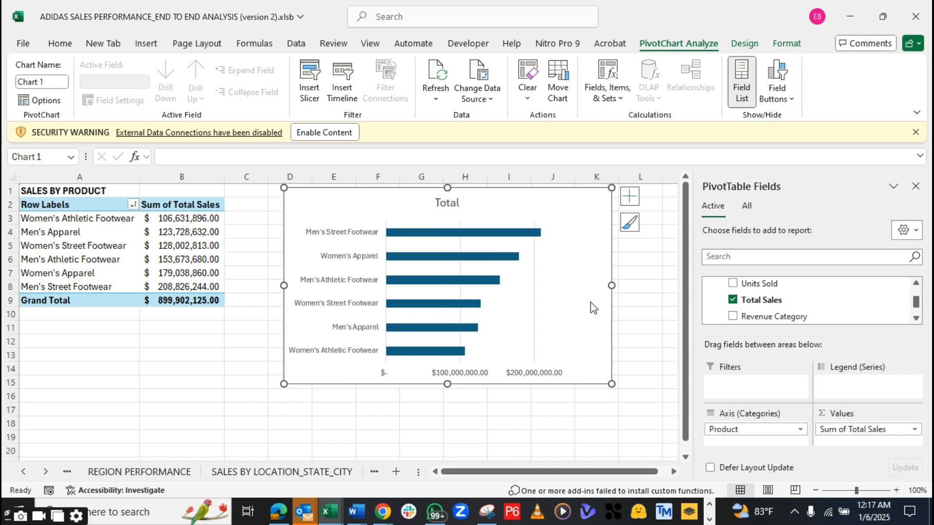
Add data labels to the bars and delete the chart's horizontal value axis
{"action": "left_click", "coordinate": [538, 235]}
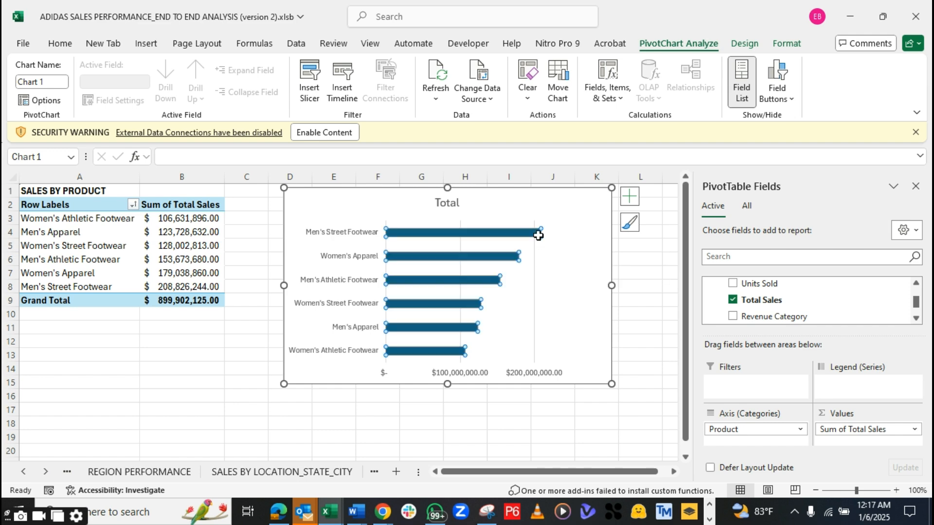
{"action": "left_click", "coordinate": [629, 196]}
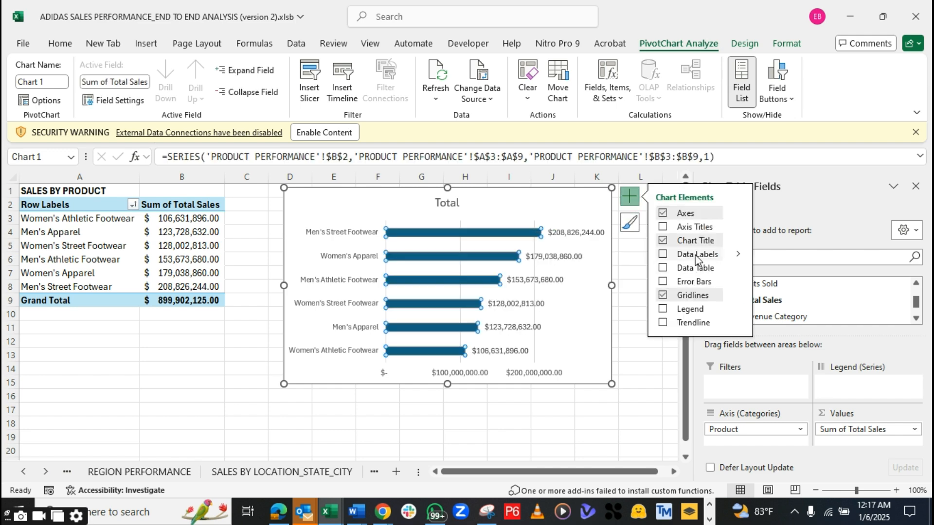
{"action": "left_click", "coordinate": [663, 256]}
{"action": "left_click", "coordinate": [470, 373]}
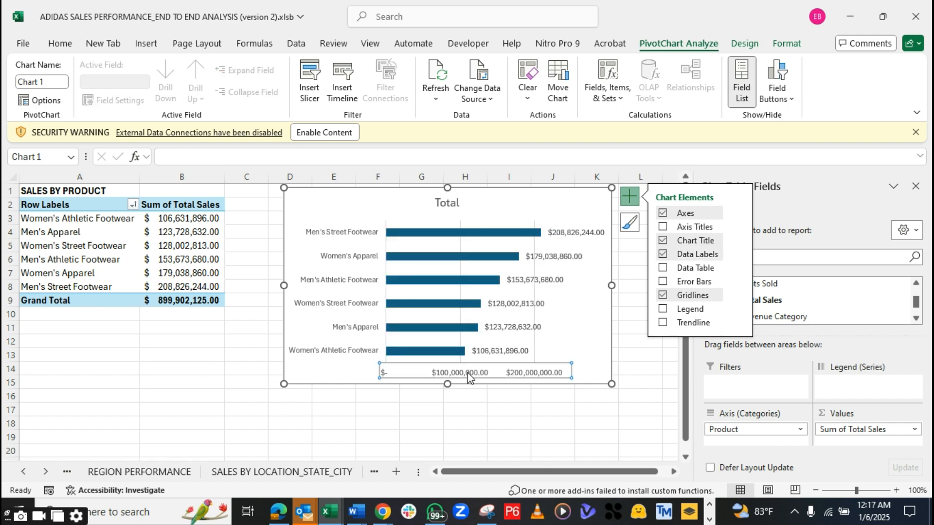
{"action": "key", "text": "Delete"}
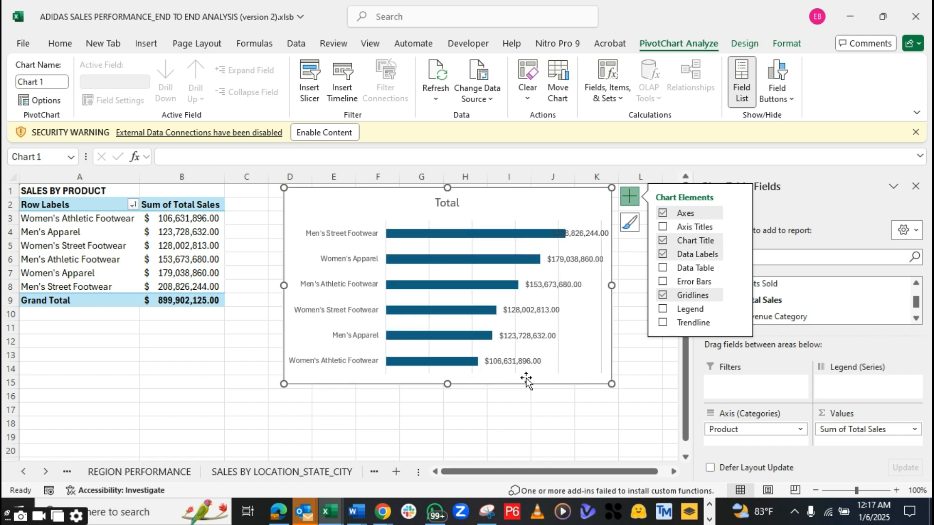
Resize the bar chart and position it directly beside the PivotTable, from column C to the start of column K, about rows 2 to 13
{"action": "mouse_move", "coordinate": [608, 383]}
{"action": "left_mouse_down"}
{"action": "mouse_move", "coordinate": [597, 376]}
{"action": "mouse_move", "coordinate": [616, 378]}
{"action": "left_mouse_up"}
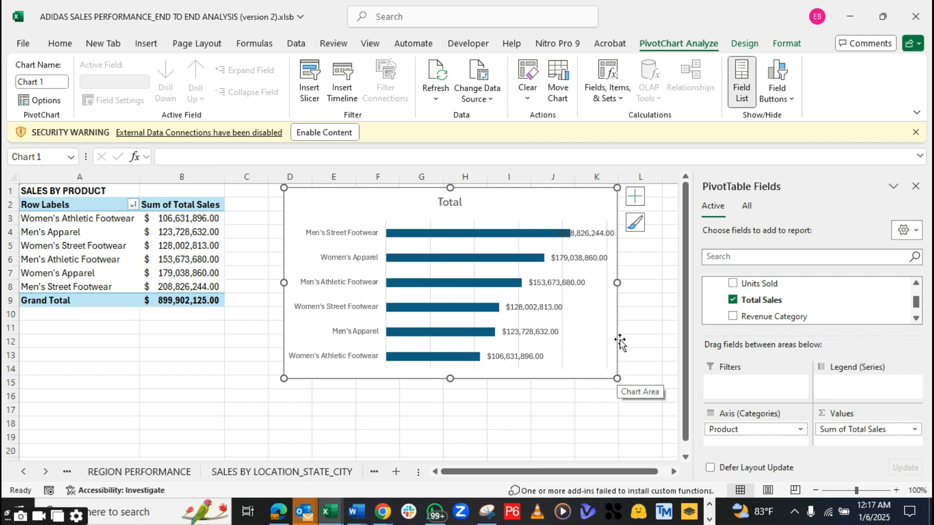
{"action": "left_click_drag", "start_coordinate": [617, 283], "coordinate": [633, 283]}
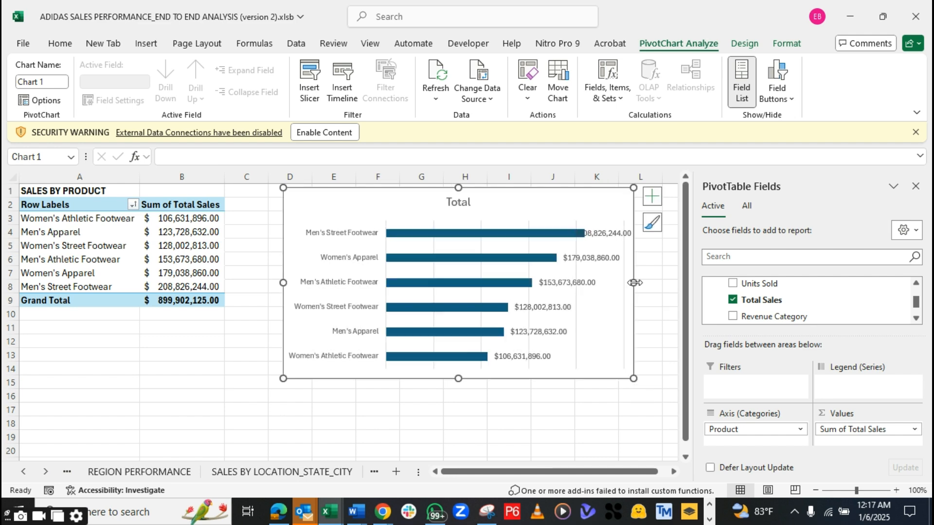
{"action": "left_click_drag", "start_coordinate": [502, 203], "coordinate": [445, 201]}
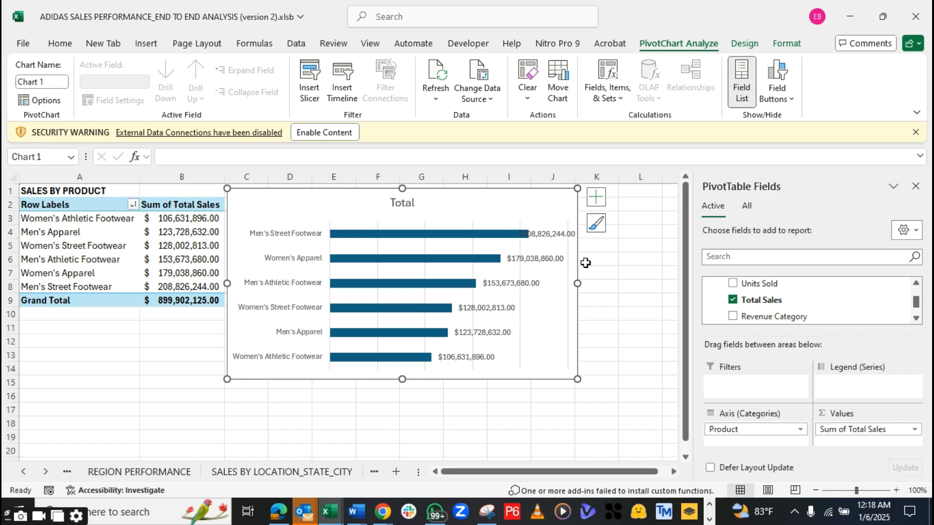
{"action": "left_click", "coordinate": [546, 235]}
{"action": "left_click", "coordinate": [545, 235]}
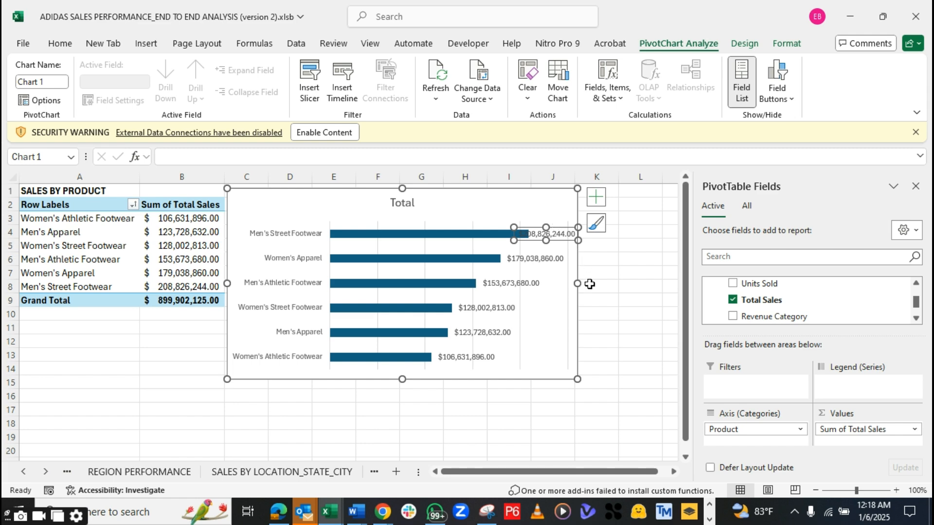
{"action": "left_click_drag", "start_coordinate": [577, 284], "coordinate": [631, 283]}
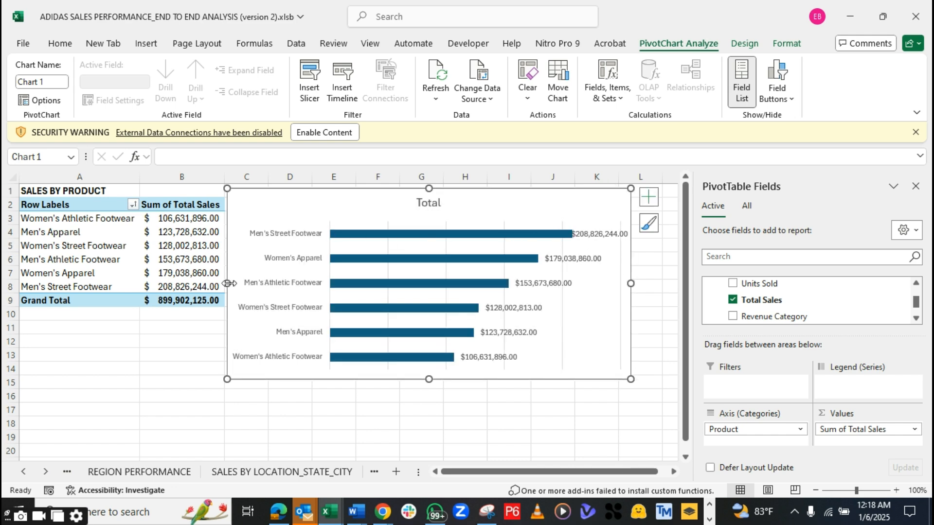
{"action": "left_click_drag", "start_coordinate": [226, 283], "coordinate": [247, 284]}
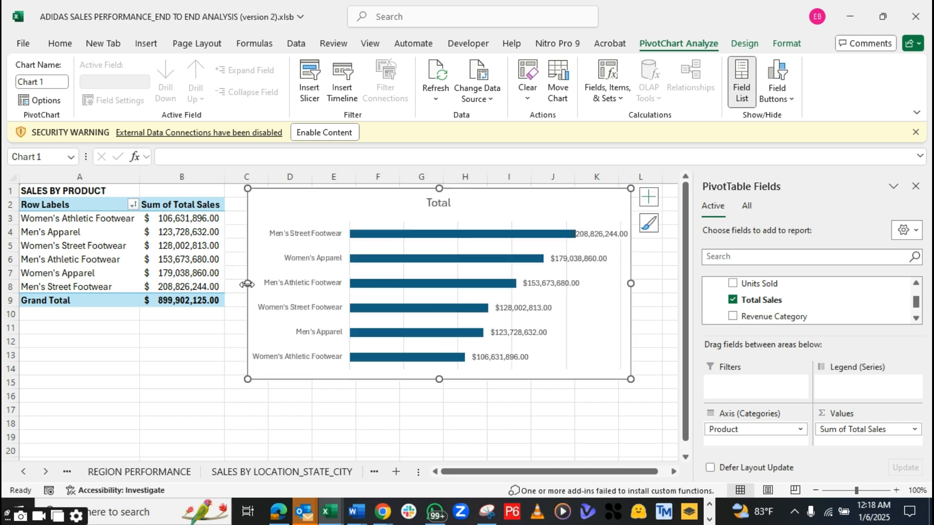
{"action": "left_click_drag", "start_coordinate": [249, 190], "coordinate": [272, 221]}
{"action": "left_click_drag", "start_coordinate": [370, 237], "coordinate": [319, 215]}
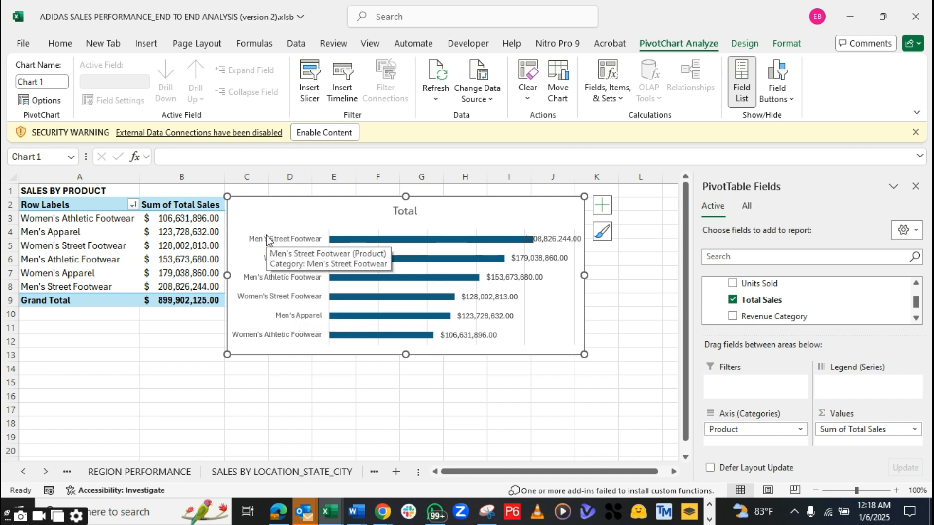
Move the sales bar chart slightly upward beside the PivotTable so its top edge sits within row 1
{"action": "left_click", "coordinate": [560, 239]}
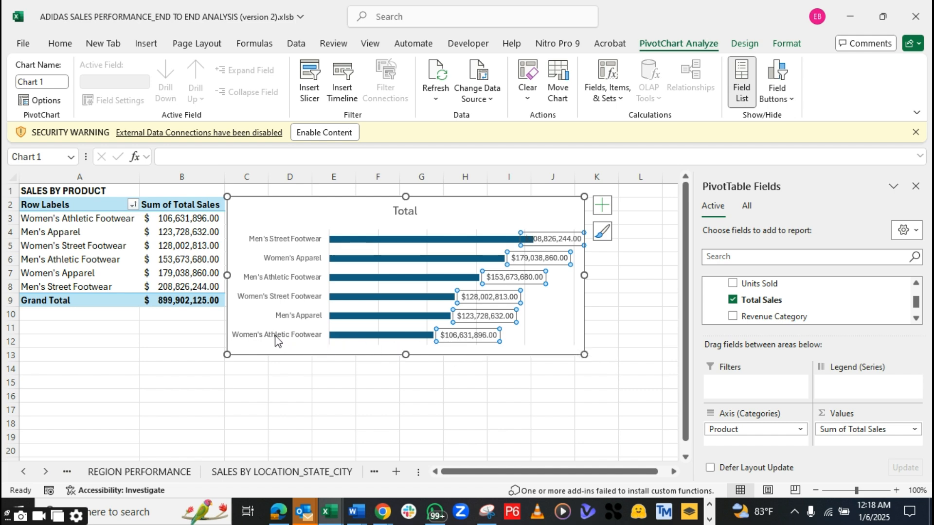
{"action": "left_click_drag", "start_coordinate": [312, 223], "coordinate": [314, 217]}
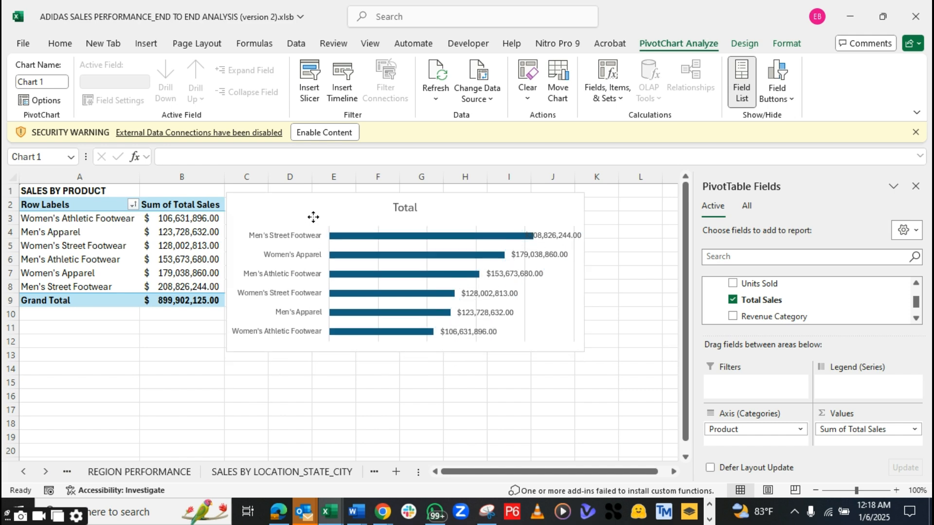
{"action": "left_click", "coordinate": [159, 340]}
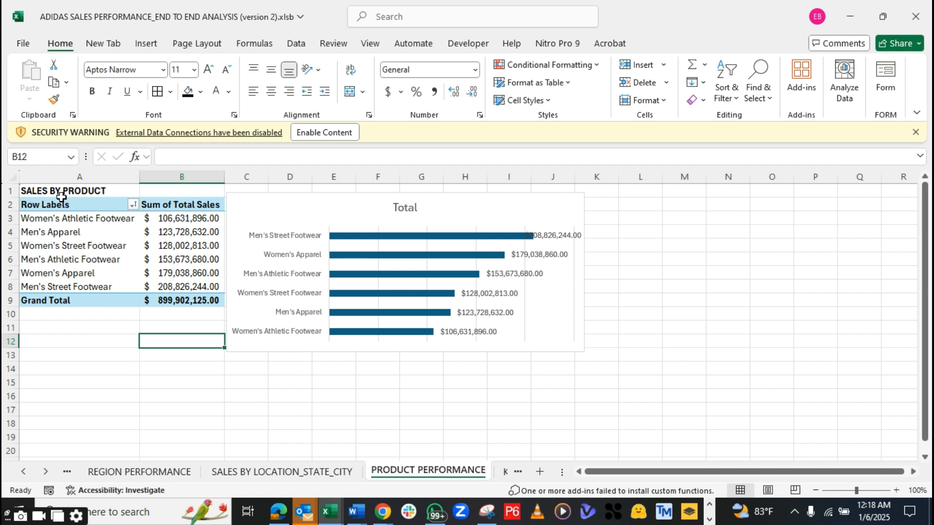
{"action": "left_click", "coordinate": [43, 191]}
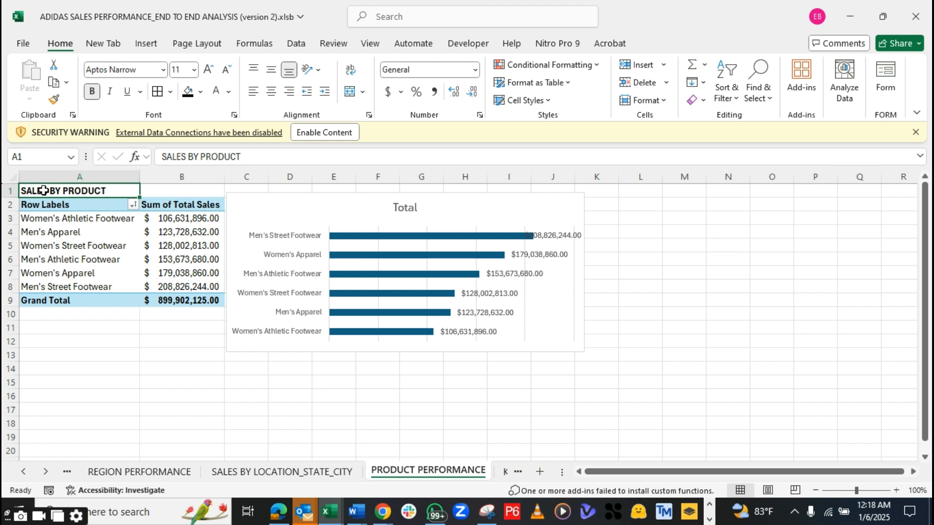
{"action": "double_click", "coordinate": [44, 190]}
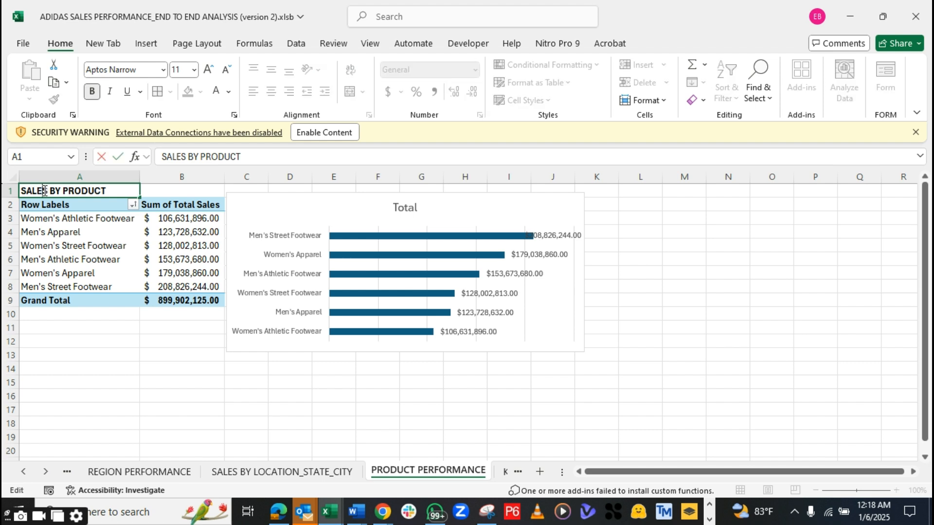
{"action": "left_click", "coordinate": [34, 354]}
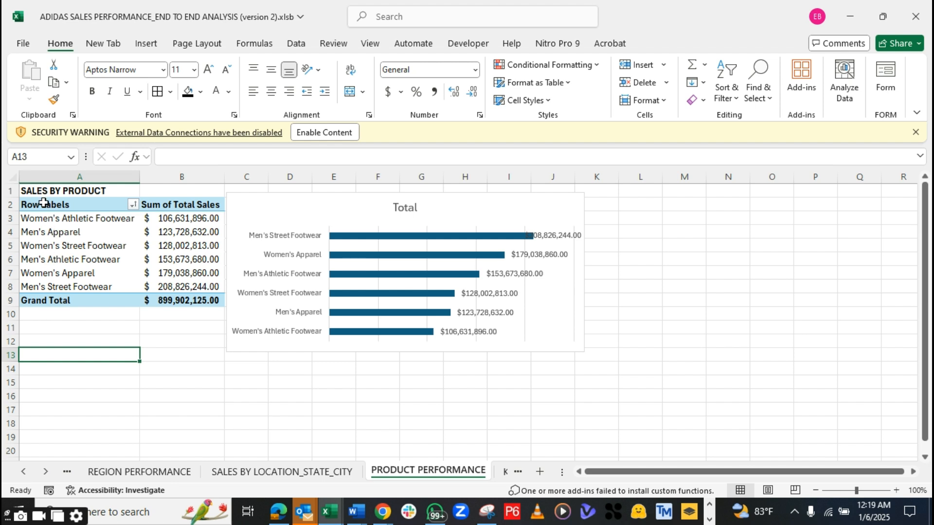
Copy the product sales PivotTable in A2:B9 and paste the copy at cell A14
{"action": "left_click_drag", "start_coordinate": [44, 202], "coordinate": [188, 294]}
{"action": "key", "text": "ctrl+c"}
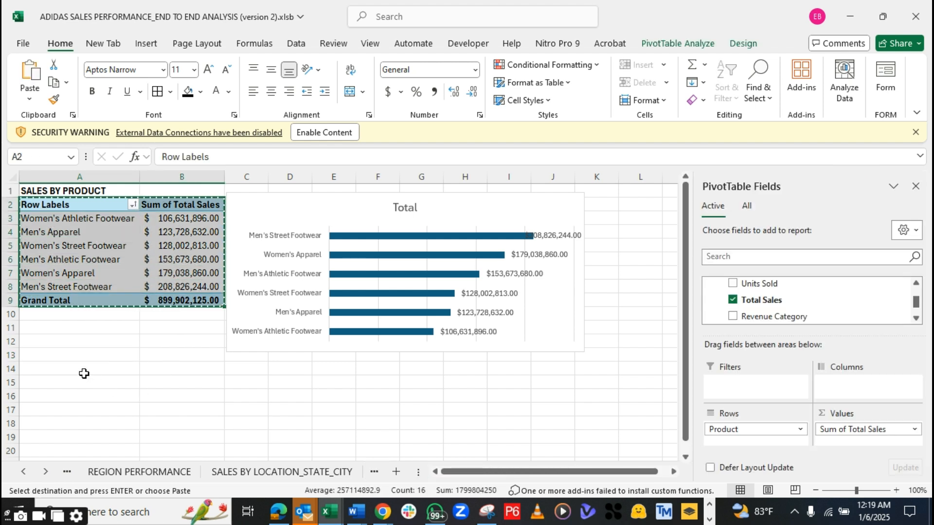
{"action": "left_click", "coordinate": [84, 374]}
{"action": "key", "text": "ctrl+v"}
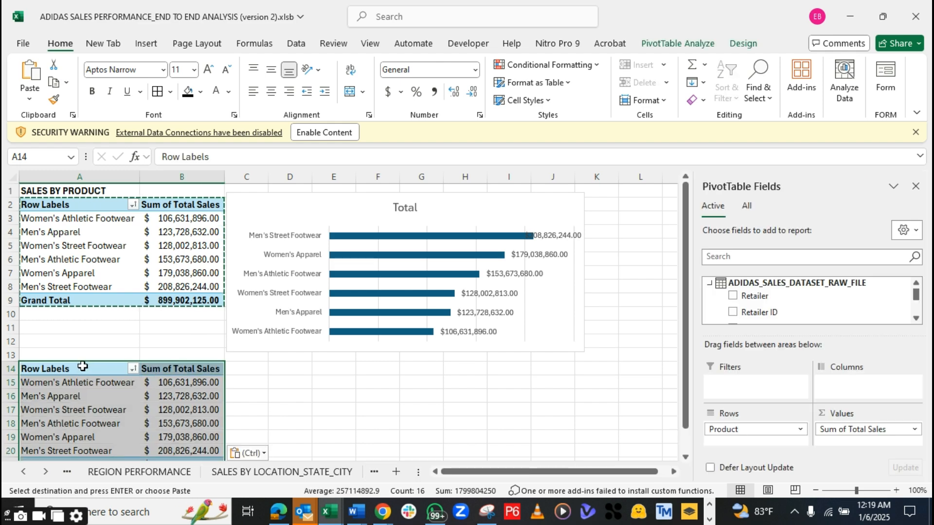
Enter the title QTY SOLD BY PRODUCT in cell A13 above the copied PivotTable and make it bold
{"action": "left_click", "coordinate": [57, 353]}
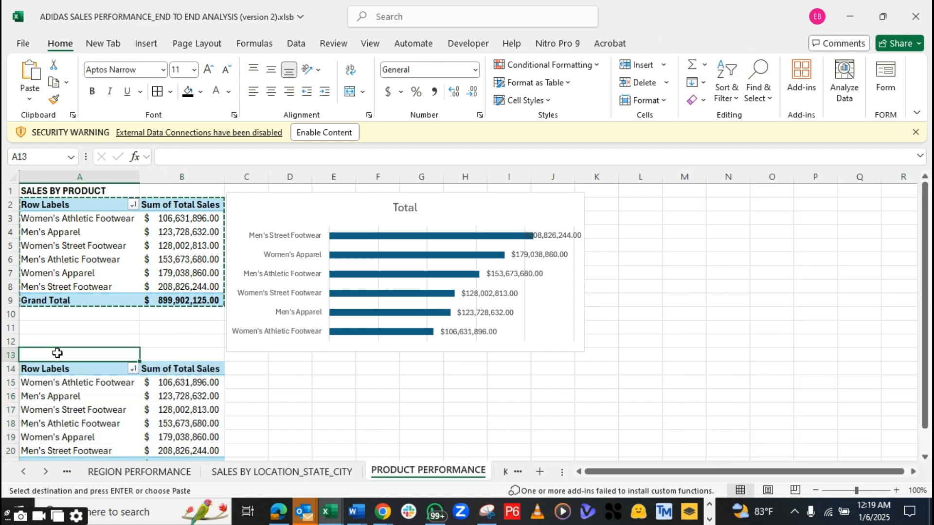
{"action": "type", "text": "QTY SOL"}
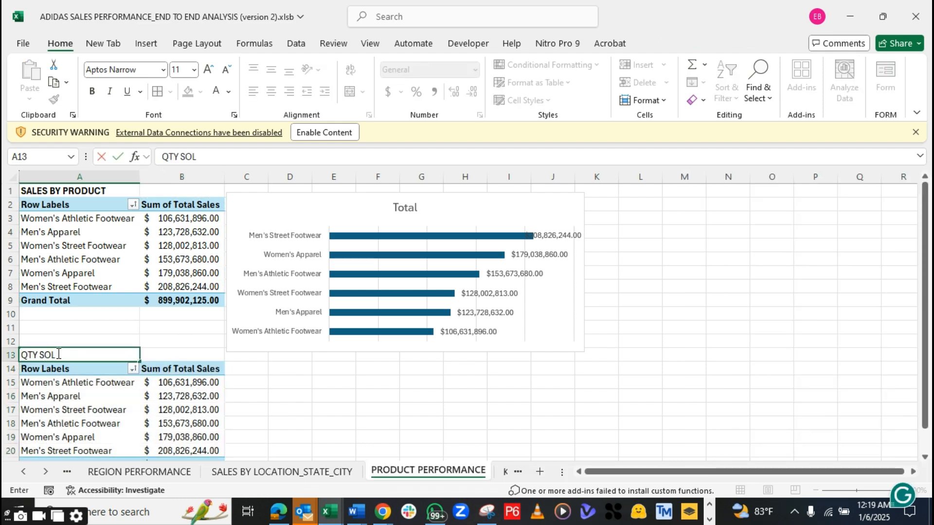
{"action": "type", "text": "D BY PRODUCT"}
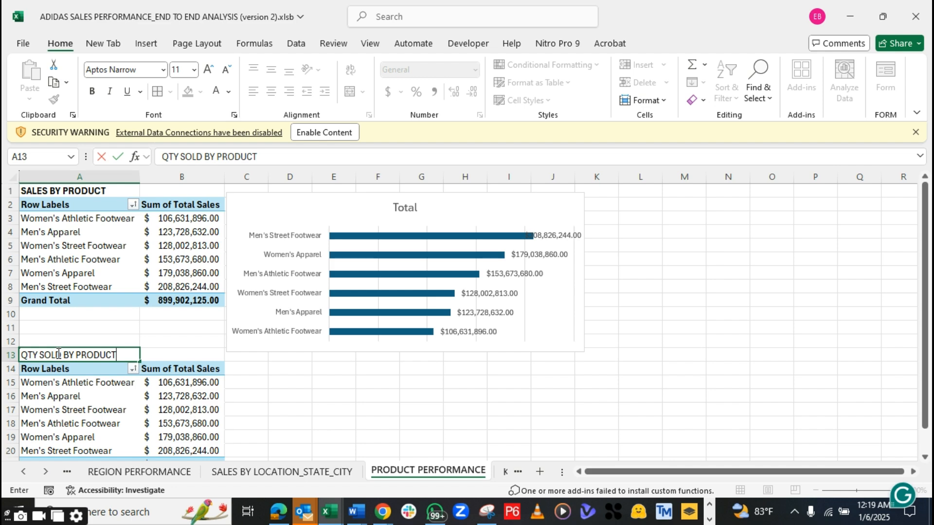
{"action": "key", "text": "ctrl+Return"}
{"action": "key", "text": "ctrl+b"}
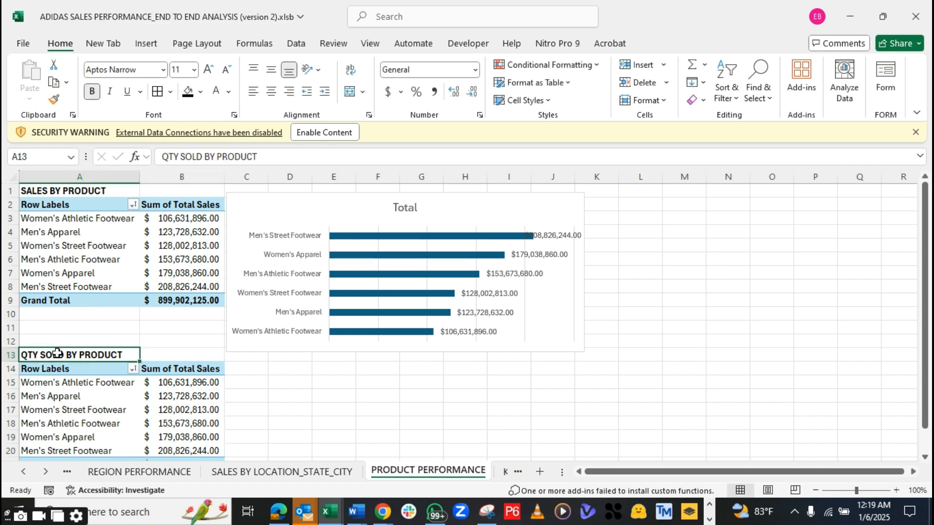
Remove Sum of Total Sales from the values of the copied PivotTable under QTY SOLD BY PRODUCT
{"action": "left_click", "coordinate": [240, 366]}
{"action": "scroll", "coordinate": [239, 365], "scroll_direction": "down", "scroll_amount": 1}
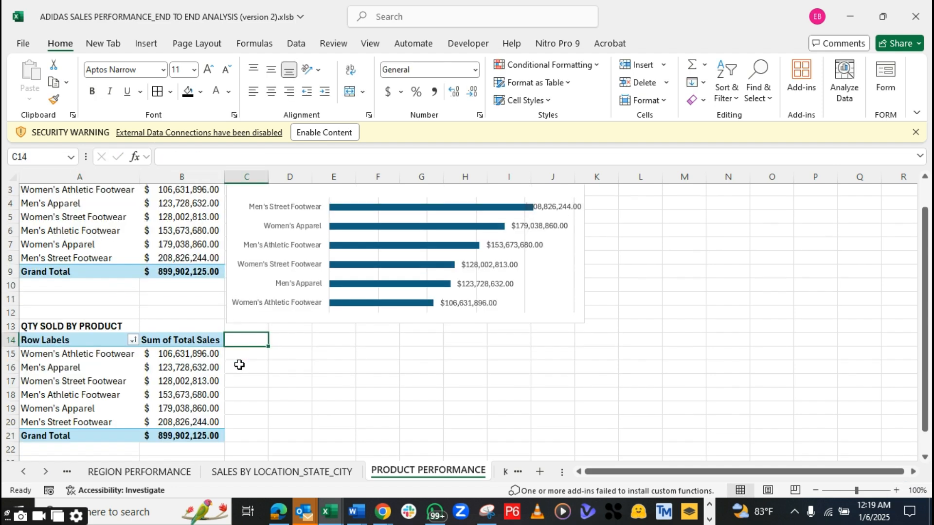
{"action": "scroll", "coordinate": [239, 365], "scroll_direction": "down", "scroll_amount": 1}
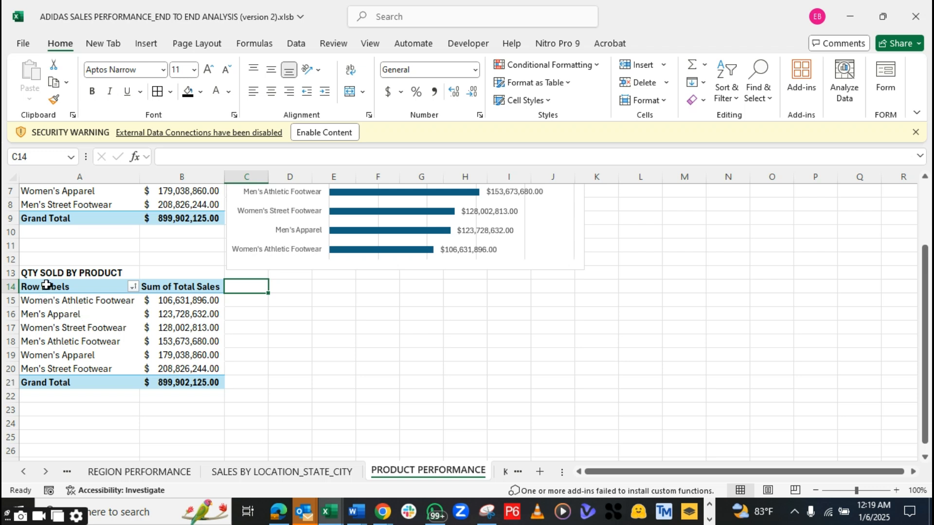
{"action": "left_click_drag", "start_coordinate": [46, 287], "coordinate": [85, 350]}
{"action": "left_click", "coordinate": [78, 287]}
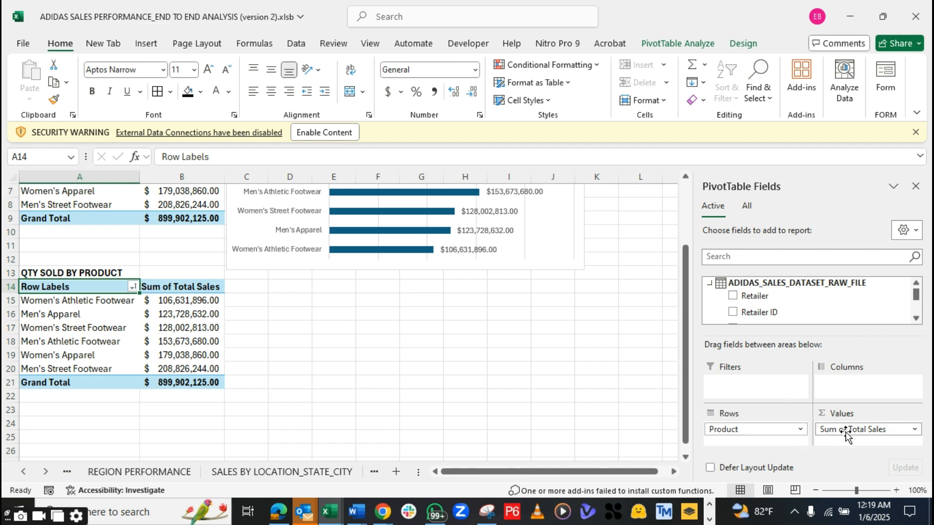
{"action": "left_click_drag", "start_coordinate": [845, 431], "coordinate": [790, 302]}
Add the Units Sold field as the summed value of the QTY SOLD BY PRODUCT PivotTable
{"action": "left_click", "coordinate": [916, 318]}
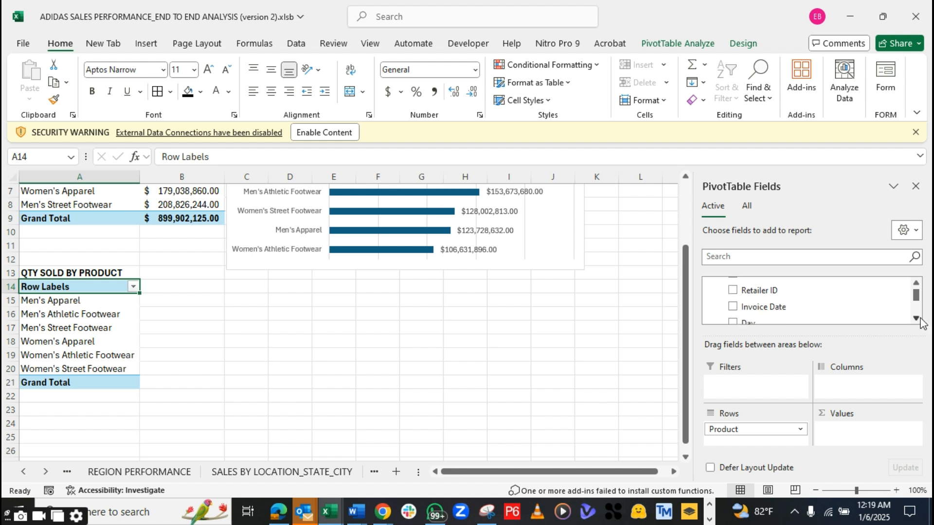
{"action": "left_click", "coordinate": [917, 318]}
{"action": "left_click", "coordinate": [916, 318]}
{"action": "left_click", "coordinate": [916, 318]}
{"action": "left_click", "coordinate": [917, 318]}
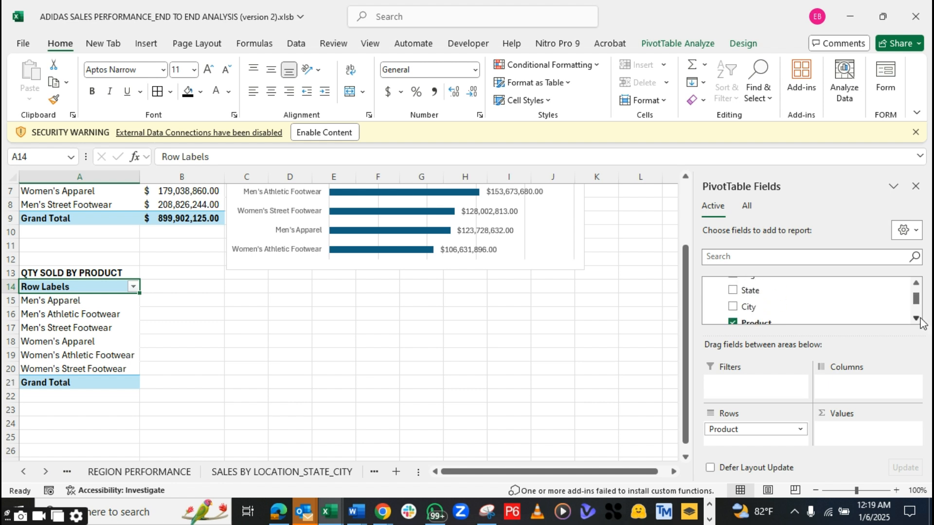
{"action": "left_click", "coordinate": [916, 318]}
{"action": "left_click", "coordinate": [916, 318]}
{"action": "left_click", "coordinate": [916, 318]}
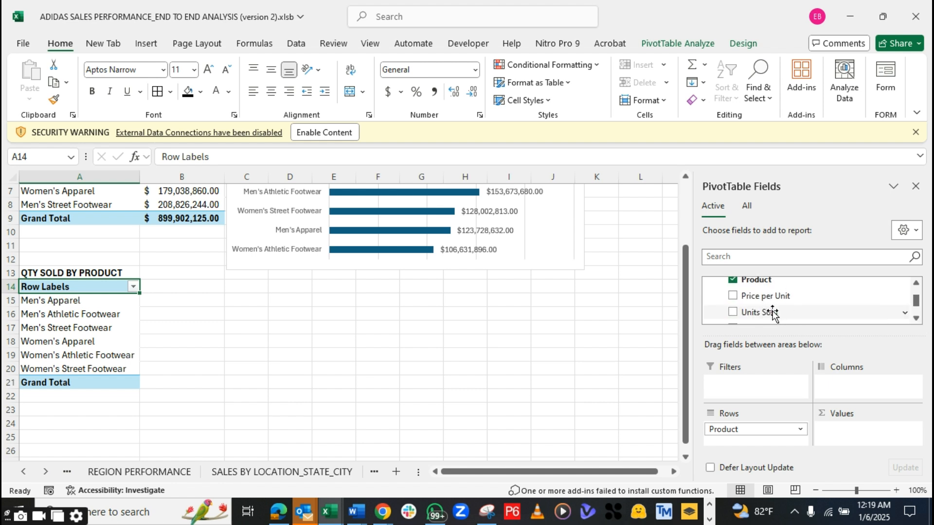
{"action": "left_click_drag", "start_coordinate": [784, 319], "coordinate": [850, 433]}
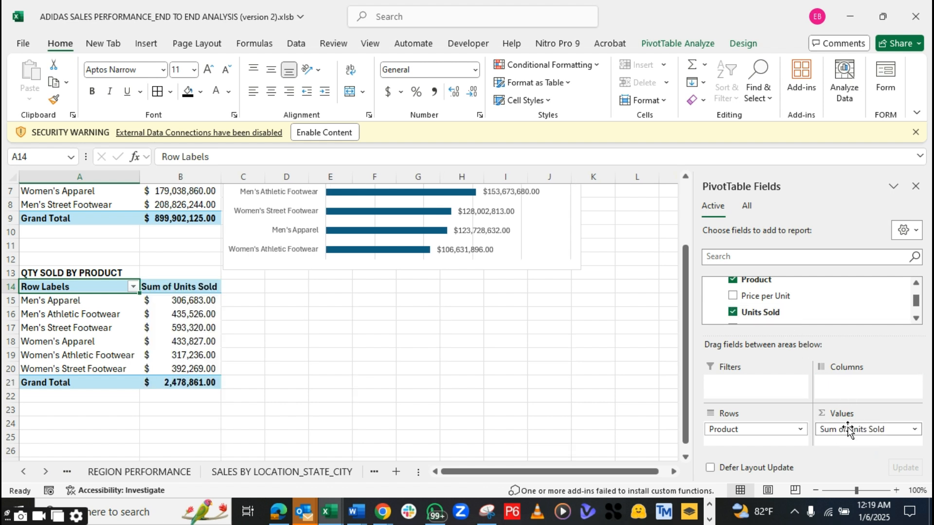
Apply the Number format to the units sold values in B15:B21, including the grand total
{"action": "left_click", "coordinate": [155, 298]}
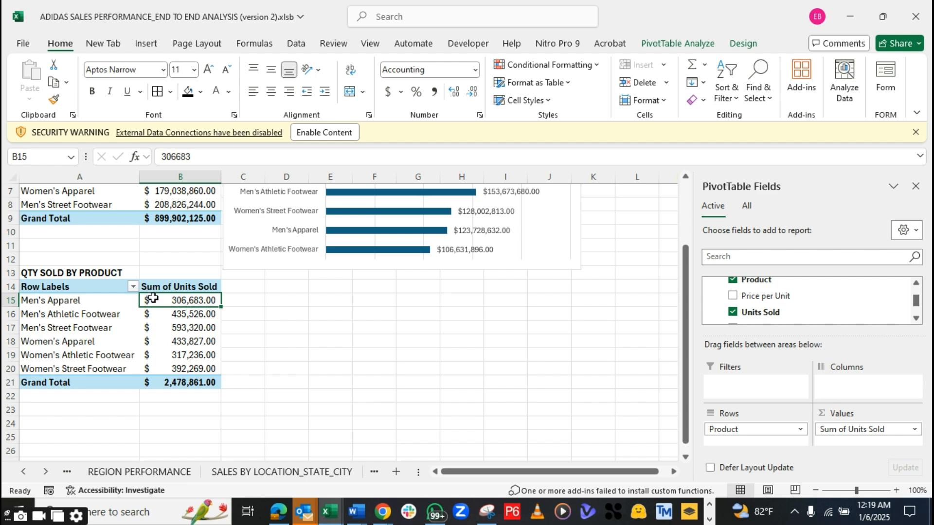
{"action": "left_click_drag", "start_coordinate": [154, 298], "coordinate": [160, 383]}
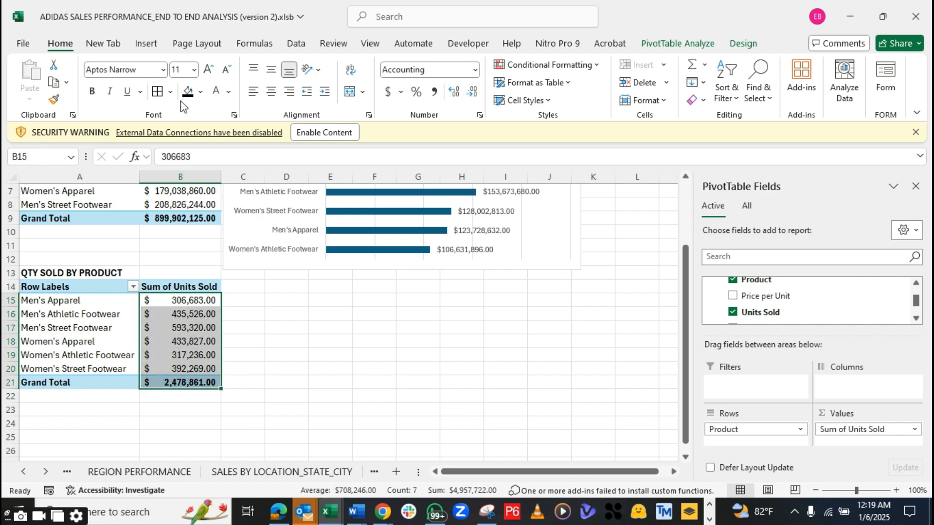
{"action": "left_click", "coordinate": [475, 69]}
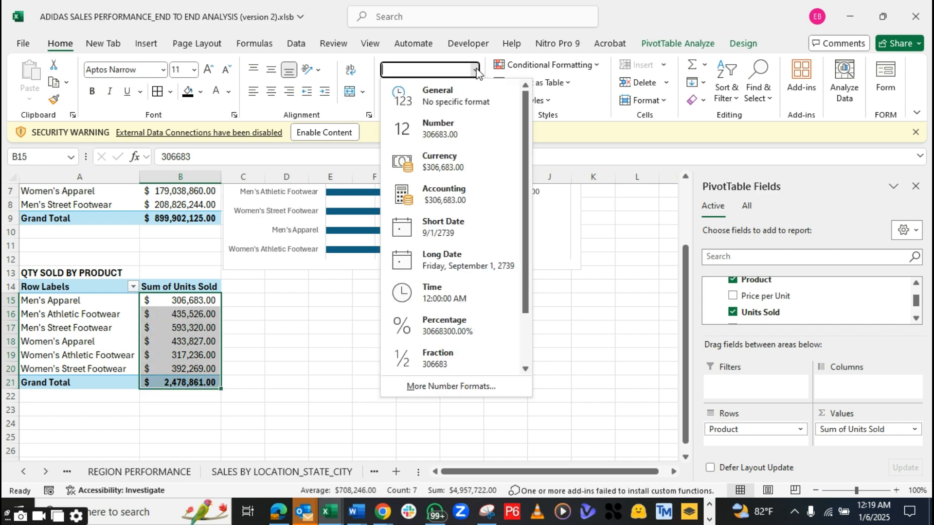
{"action": "left_click", "coordinate": [453, 130]}
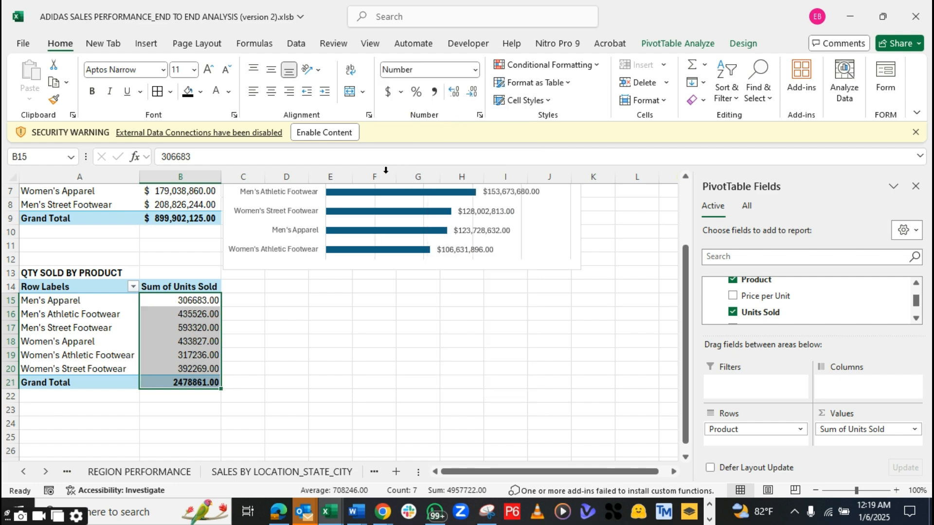
{"action": "left_click", "coordinate": [80, 384]}
{"action": "right_click", "coordinate": [80, 385]}
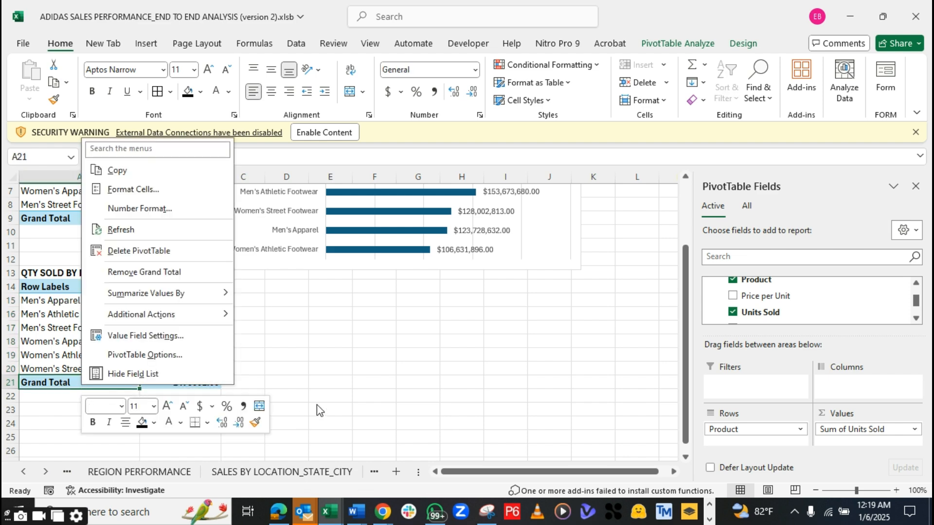
{"action": "key", "text": "Escape"}
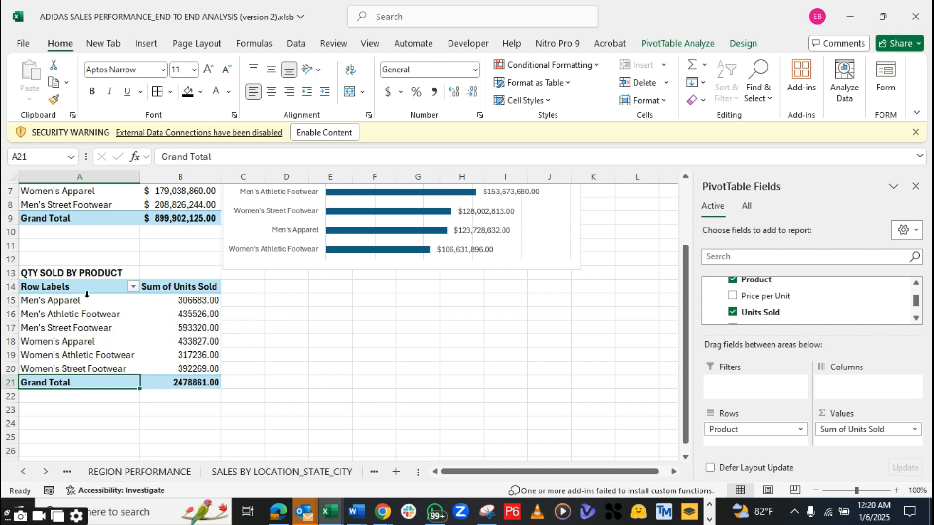
Sort the products in the QTY SOLD BY PRODUCT PivotTable in ascending order by Sum of Units Sold
{"action": "left_click", "coordinate": [133, 287]}
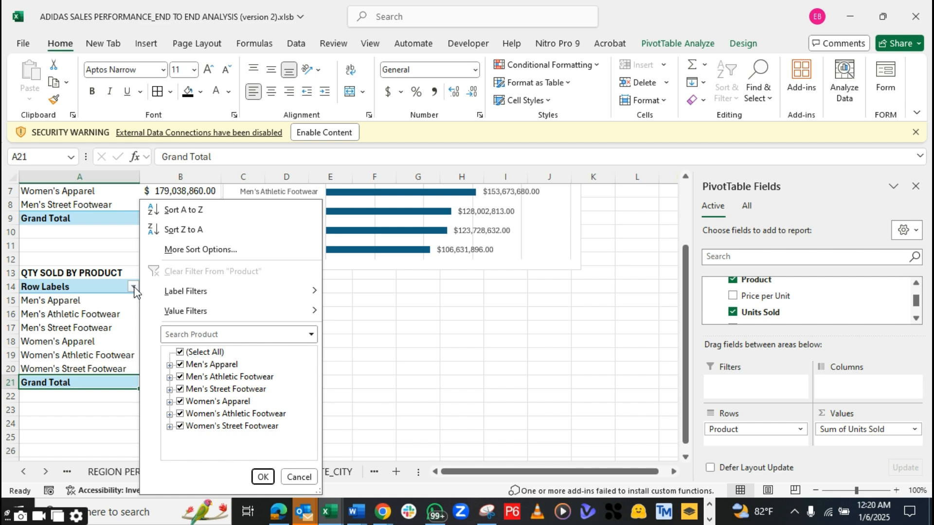
{"action": "left_click", "coordinate": [194, 250]}
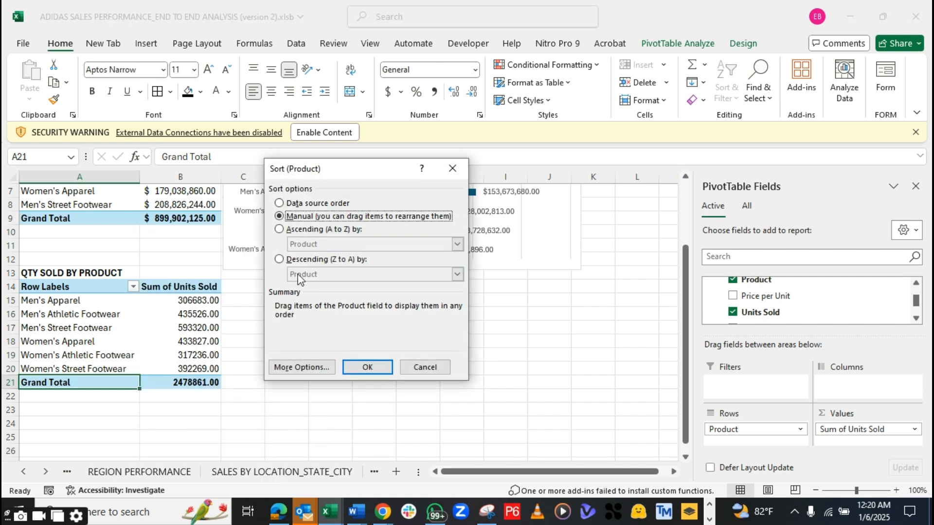
{"action": "left_click", "coordinate": [282, 229]}
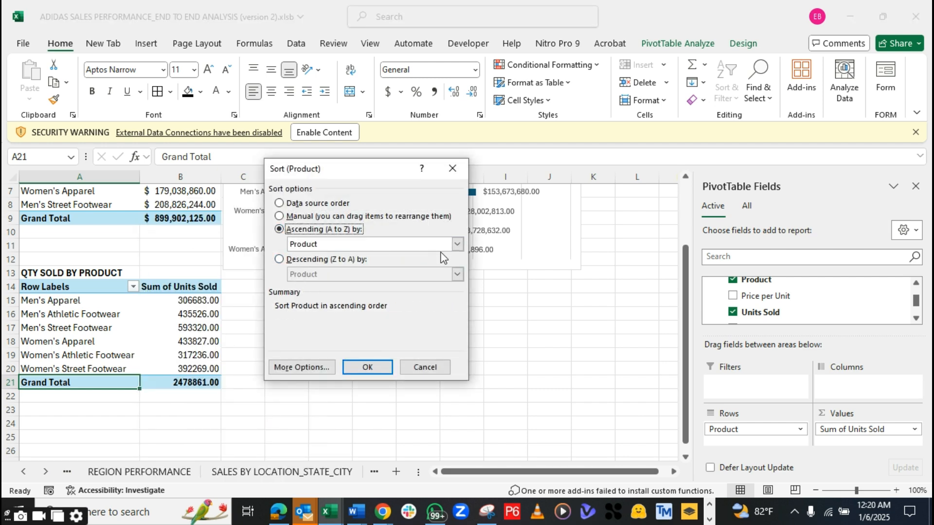
{"action": "left_click", "coordinate": [457, 244]}
{"action": "left_click", "coordinate": [335, 264]}
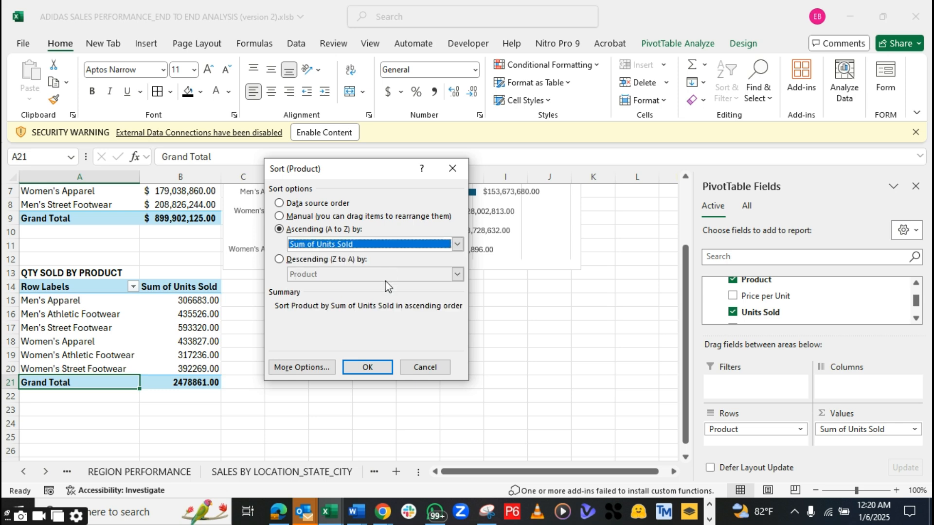
{"action": "left_click", "coordinate": [367, 375]}
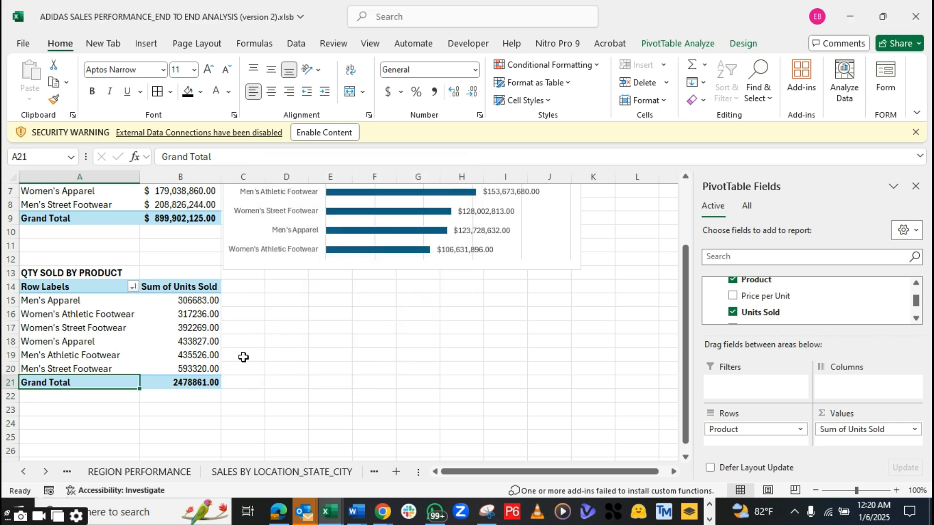
Insert a clustered bar PivotChart from the QTY SOLD BY PRODUCT PivotTable
{"action": "left_click", "coordinate": [96, 368]}
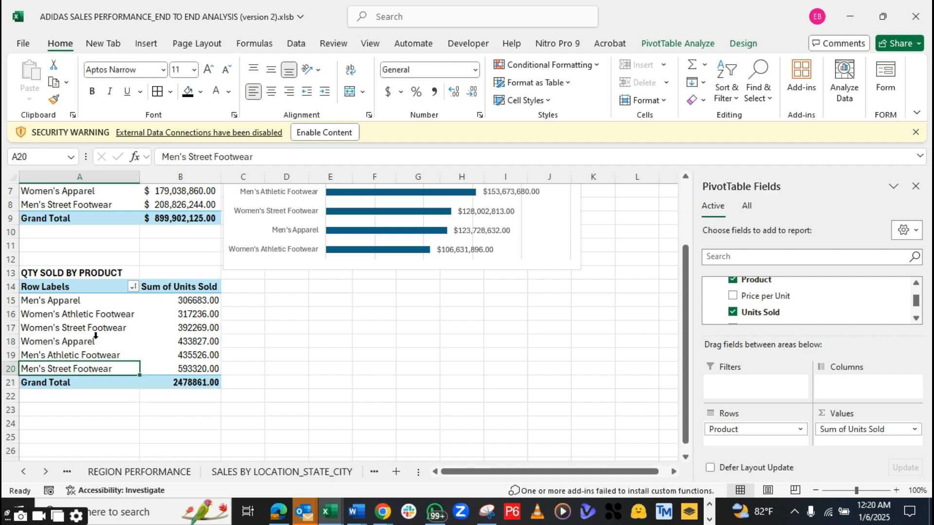
{"action": "left_click", "coordinate": [73, 301]}
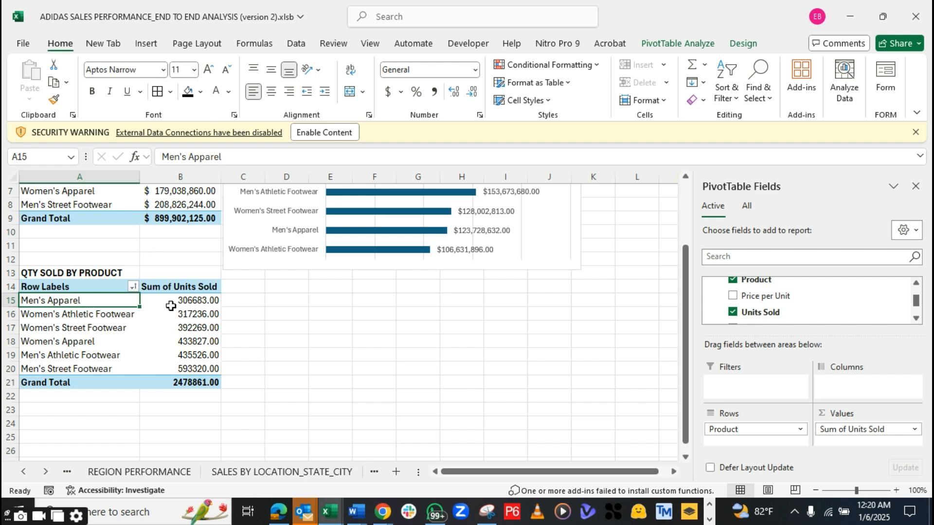
{"action": "left_click", "coordinate": [146, 44]}
{"action": "left_click", "coordinate": [313, 92]}
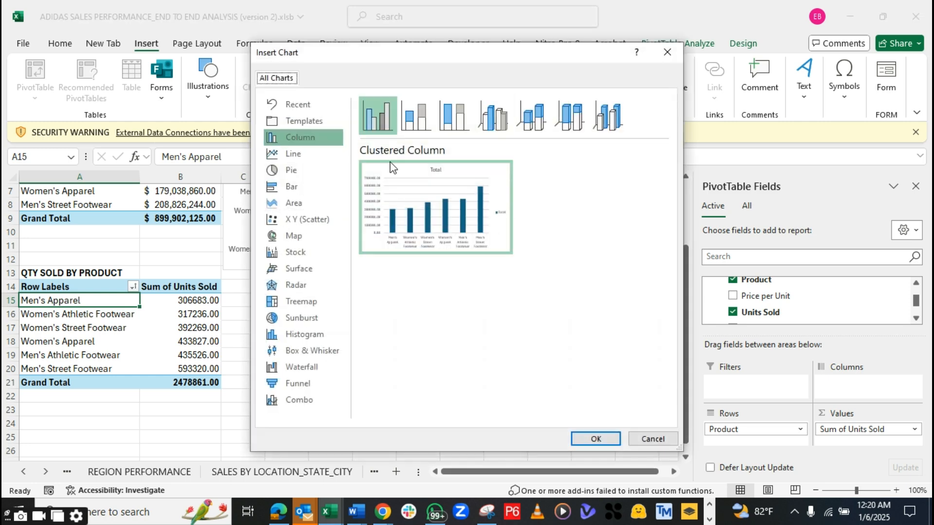
{"action": "left_click", "coordinate": [291, 189]}
{"action": "mouse_move", "coordinate": [410, 191]}
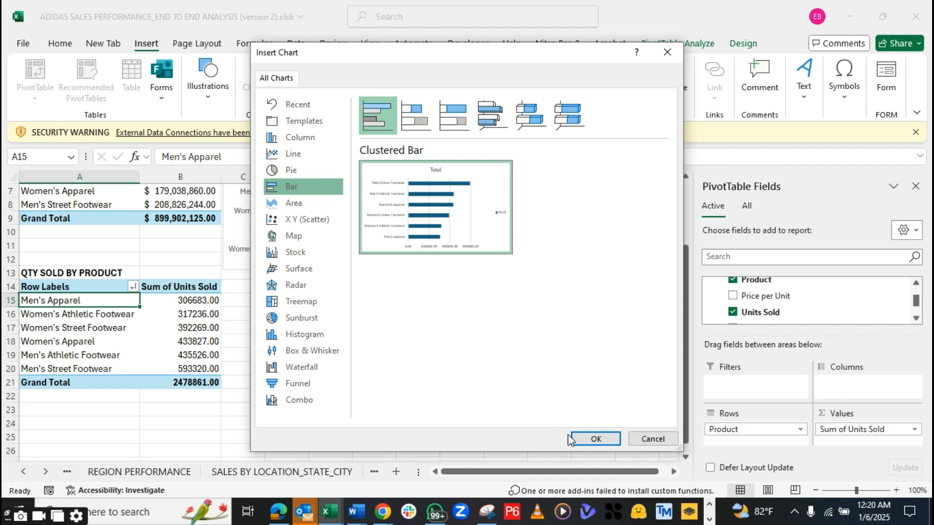
{"action": "left_click", "coordinate": [586, 439]}
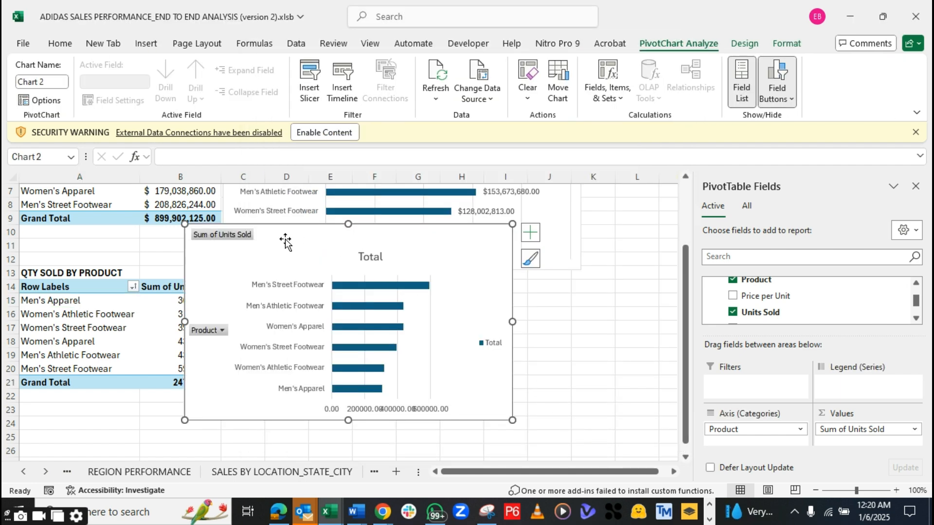
Hide all field buttons on the units sold PivotChart and delete its legend
{"action": "right_click", "coordinate": [247, 238]}
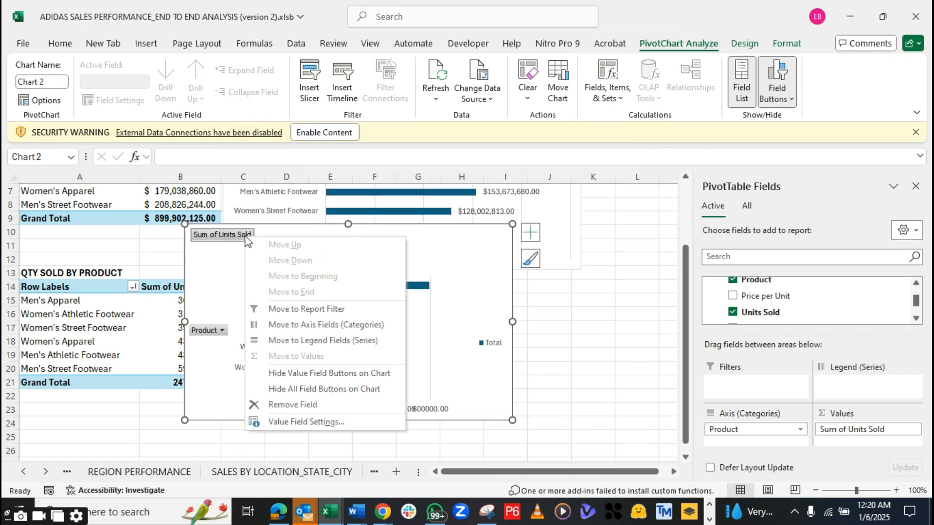
{"action": "left_click", "coordinate": [299, 388]}
{"action": "left_click", "coordinate": [494, 339]}
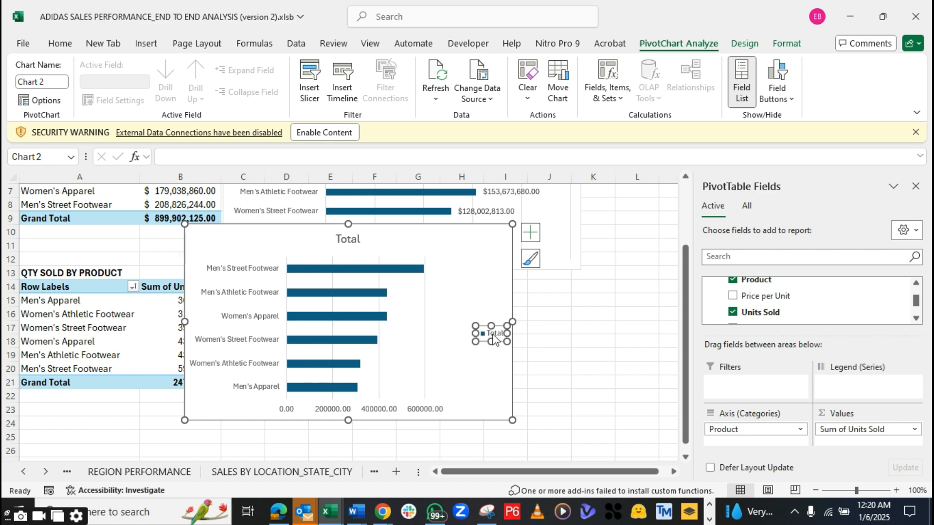
{"action": "key", "text": "Delete"}
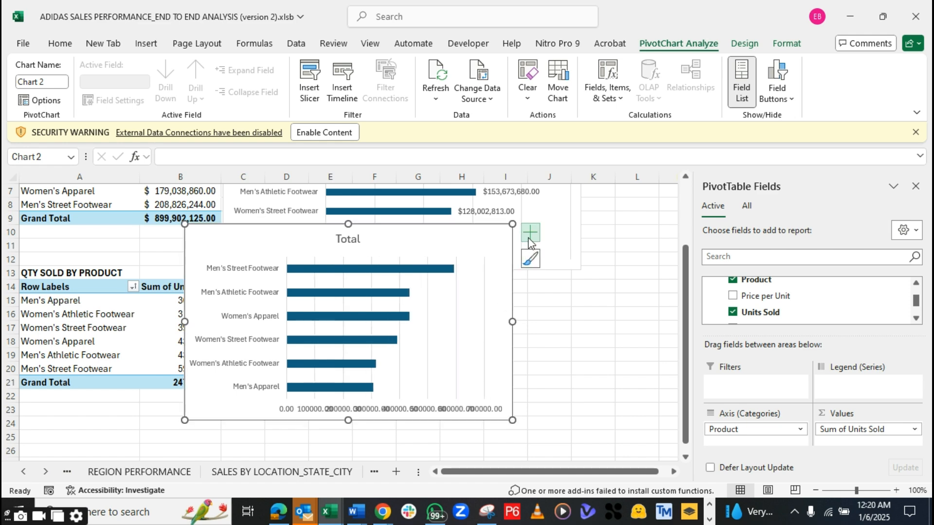
Add data labels to the units sold bars and delete the chart's horizontal value axis
{"action": "left_click", "coordinate": [530, 239]}
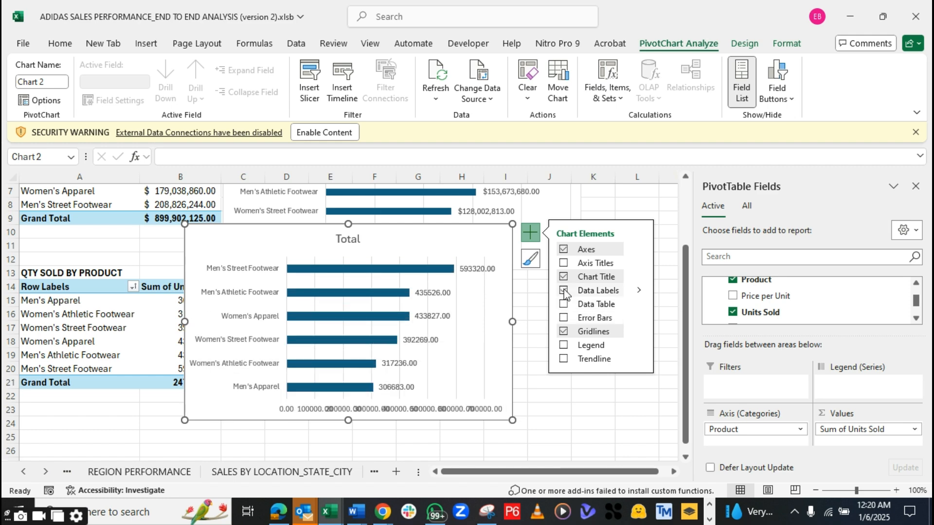
{"action": "left_click", "coordinate": [438, 405]}
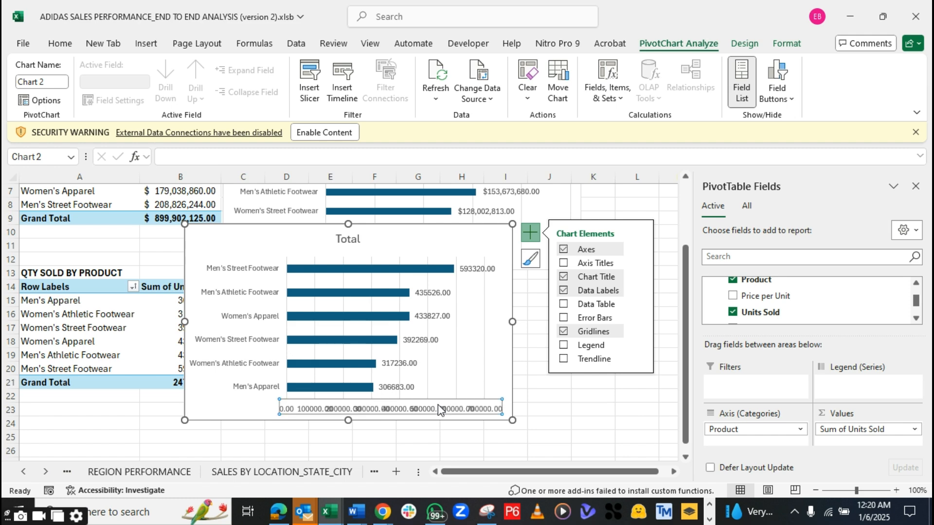
{"action": "key", "text": "Delete"}
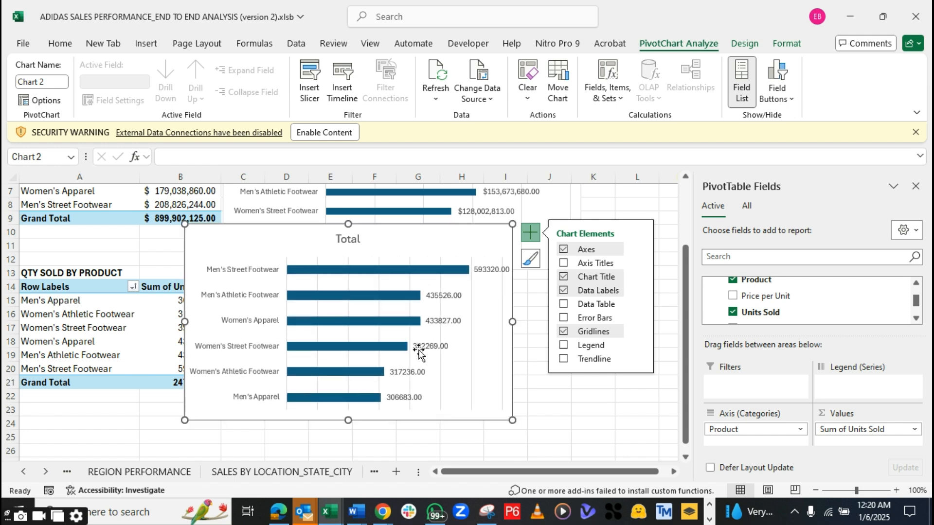
Place the units sold chart beside its PivotTable, below the sales chart, and title it QTY SOLD BY PRODUCT
{"action": "left_click_drag", "start_coordinate": [381, 242], "coordinate": [381, 297]}
{"action": "left_click", "coordinate": [399, 295]}
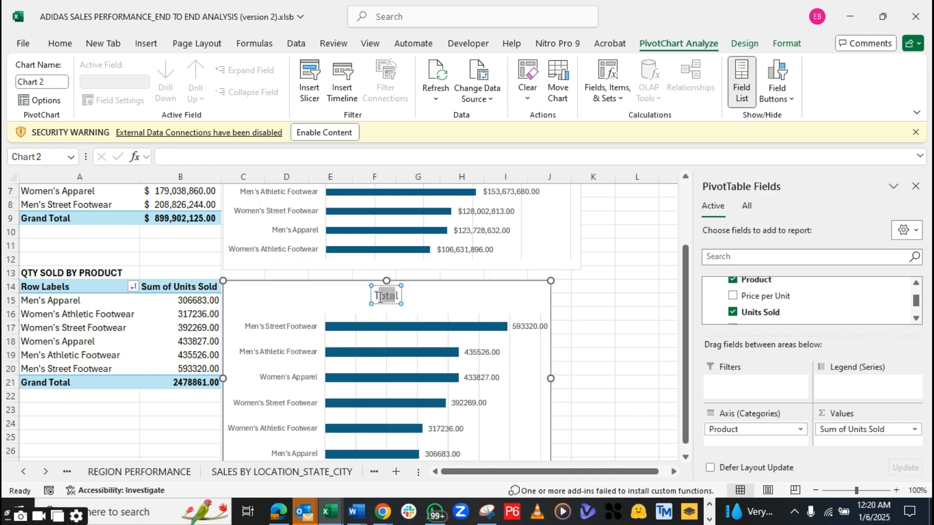
{"action": "key", "text": "Delete"}
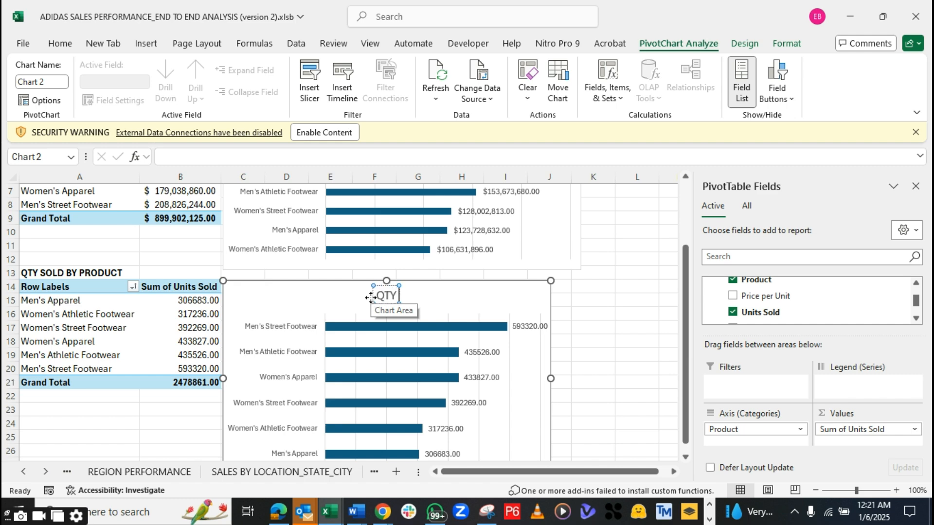
{"action": "type", "text": "SOL"}
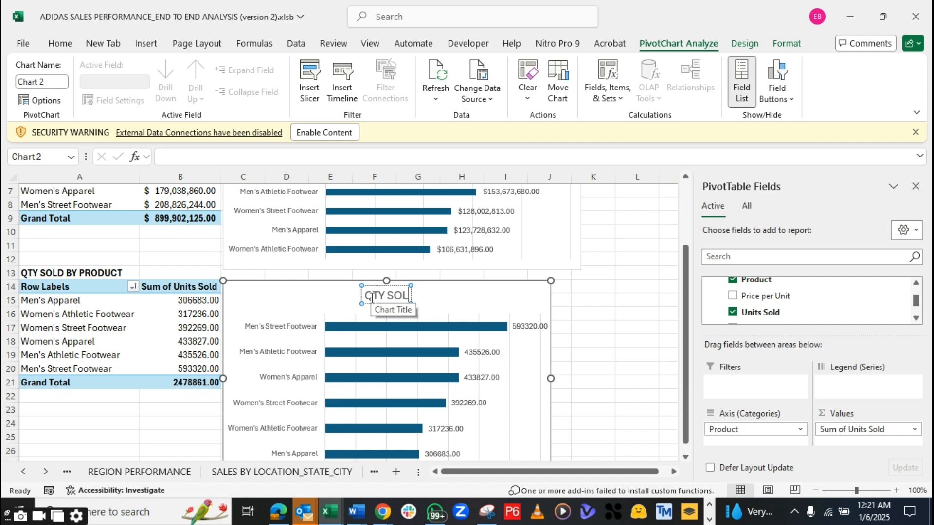
{"action": "type", "text": "D BY PRD"}
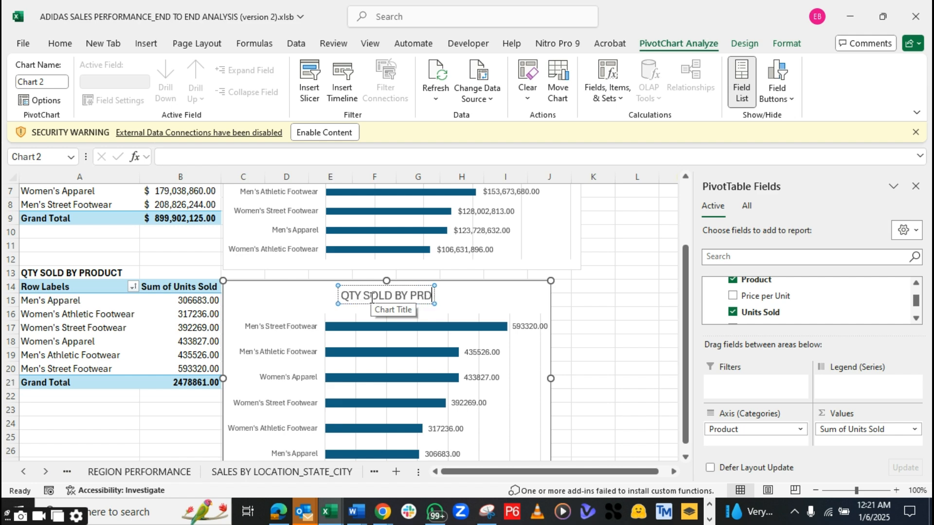
{"action": "key", "text": "BackSpace"}
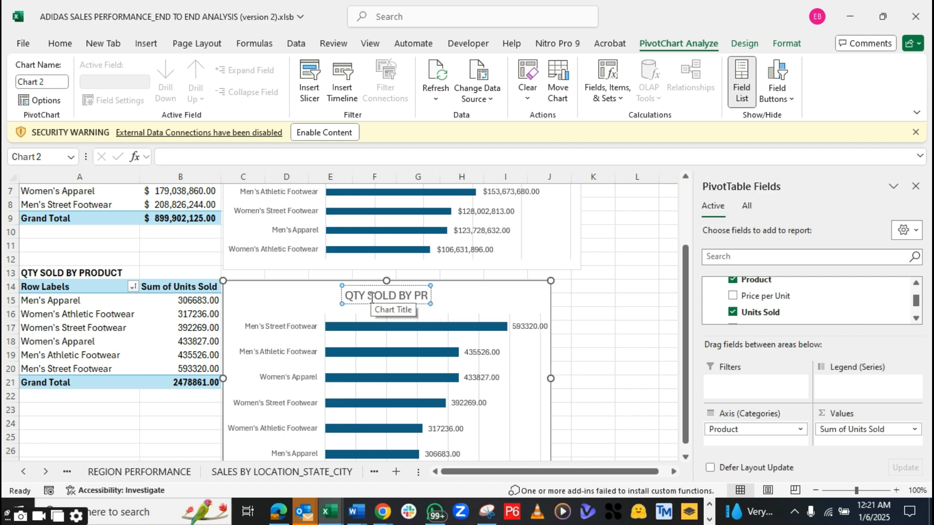
{"action": "type", "text": "O"}
{"action": "type", "text": "DUCT"}
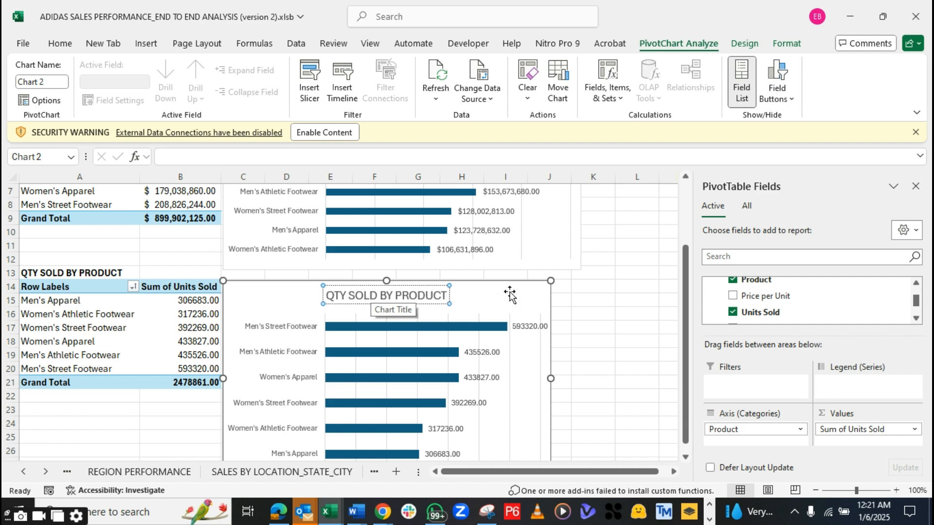
{"action": "left_click", "coordinate": [624, 257]}
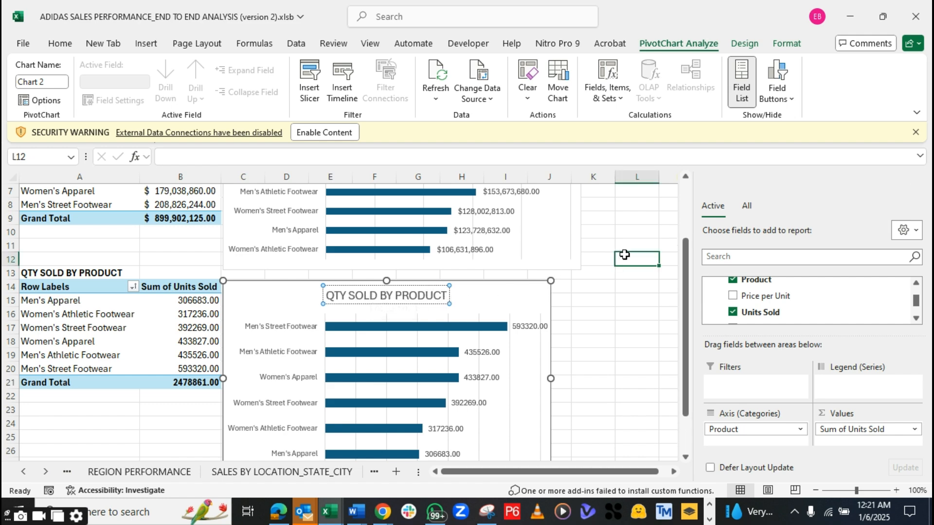
Change the title of the total sales bar chart to SALES BY PRODUCT
{"action": "scroll", "coordinate": [623, 256], "scroll_direction": "up", "scroll_amount": 2}
{"action": "left_click", "coordinate": [394, 207]}
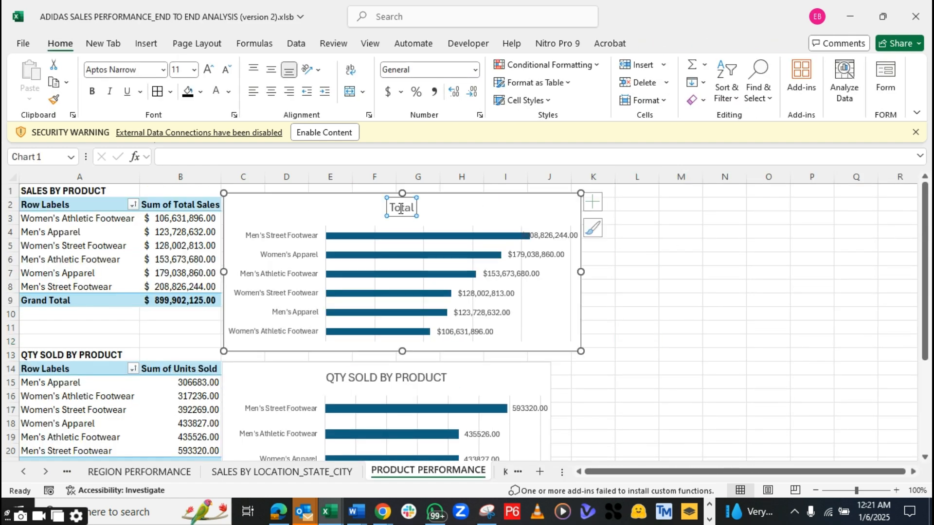
{"action": "double_click", "coordinate": [395, 209]}
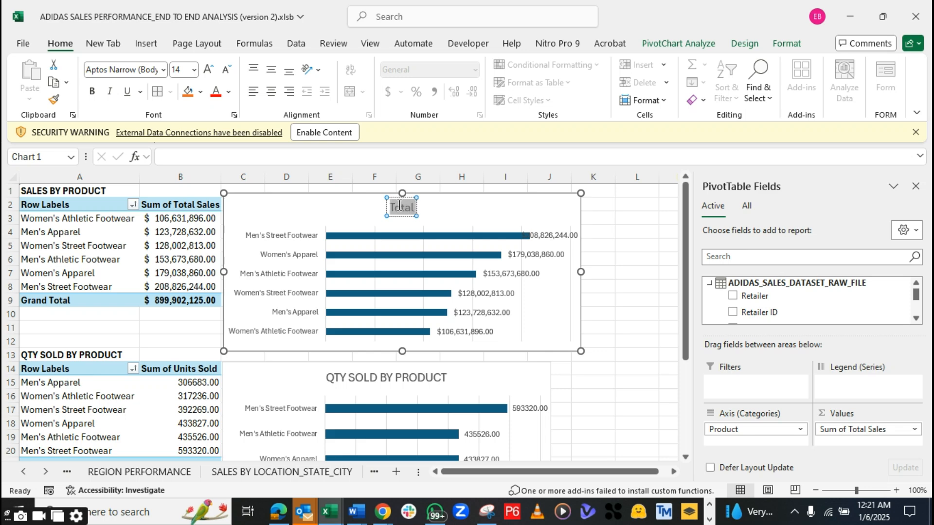
{"action": "type", "text": "SALES BY PRODUCT"}
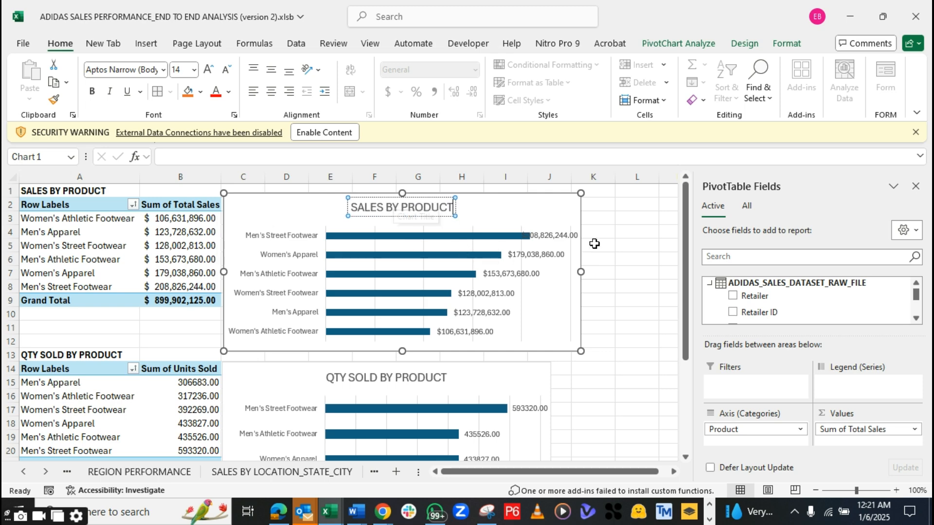
{"action": "left_click", "coordinate": [626, 243]}
Compare the product rankings in the SALES BY PRODUCT and QTY SOLD BY PRODUCT charts
{"action": "scroll", "coordinate": [628, 241], "scroll_direction": "down", "scroll_amount": 3}
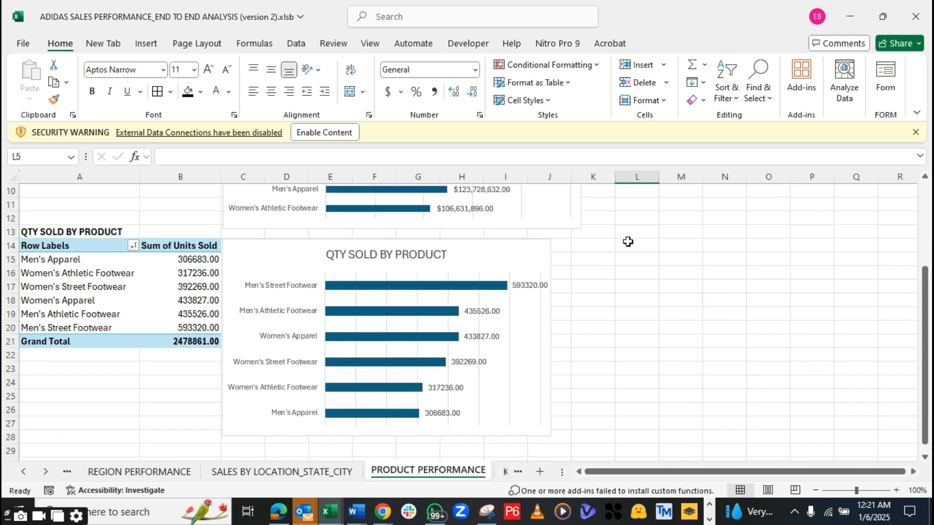
{"action": "scroll", "coordinate": [628, 241], "scroll_direction": "up", "scroll_amount": 3}
{"action": "scroll", "coordinate": [627, 242], "scroll_direction": "down", "scroll_amount": 3}
{"action": "scroll", "coordinate": [311, 349], "scroll_direction": "up", "scroll_amount": 3}
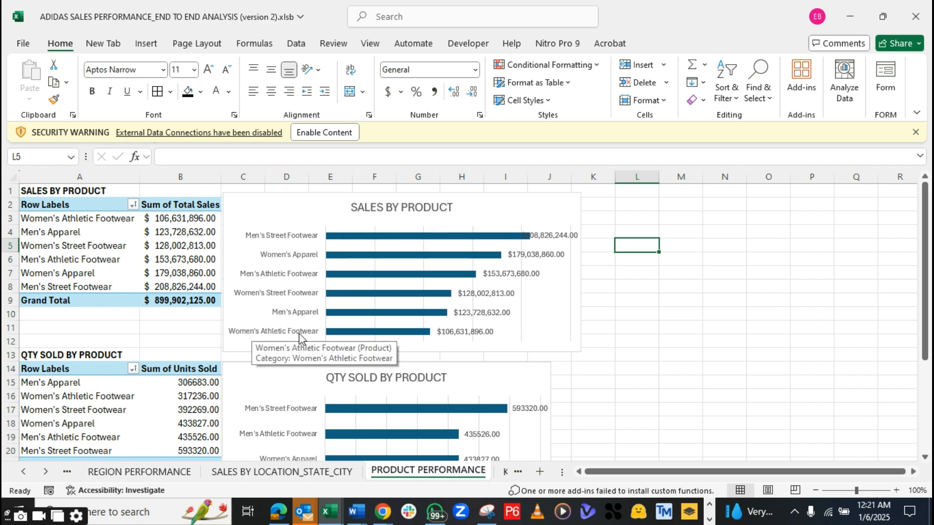
{"action": "scroll", "coordinate": [300, 336], "scroll_direction": "down", "scroll_amount": 5}
{"action": "scroll", "coordinate": [291, 350], "scroll_direction": "up", "scroll_amount": 2}
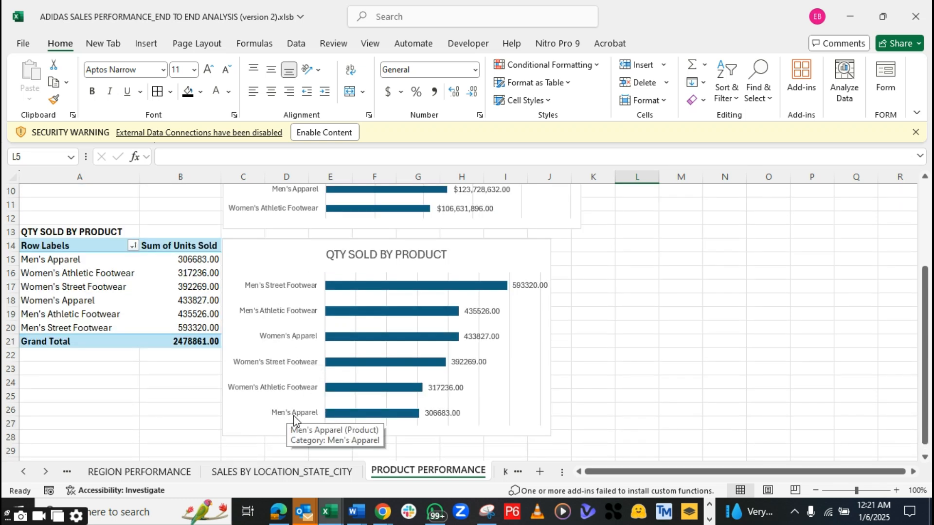
{"action": "scroll", "coordinate": [294, 418], "scroll_direction": "up", "scroll_amount": 1}
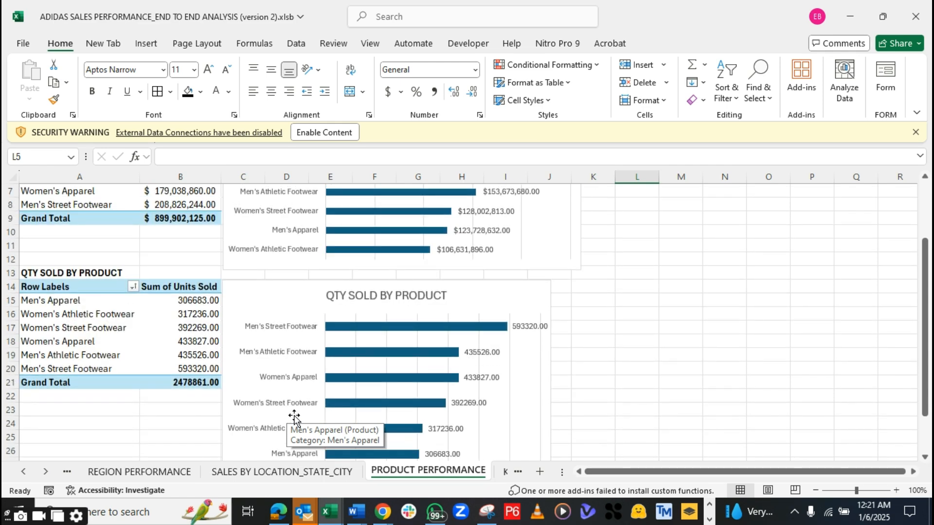
{"action": "scroll", "coordinate": [293, 418], "scroll_direction": "up", "scroll_amount": 2}
{"action": "scroll", "coordinate": [295, 417], "scroll_direction": "down", "scroll_amount": 2}
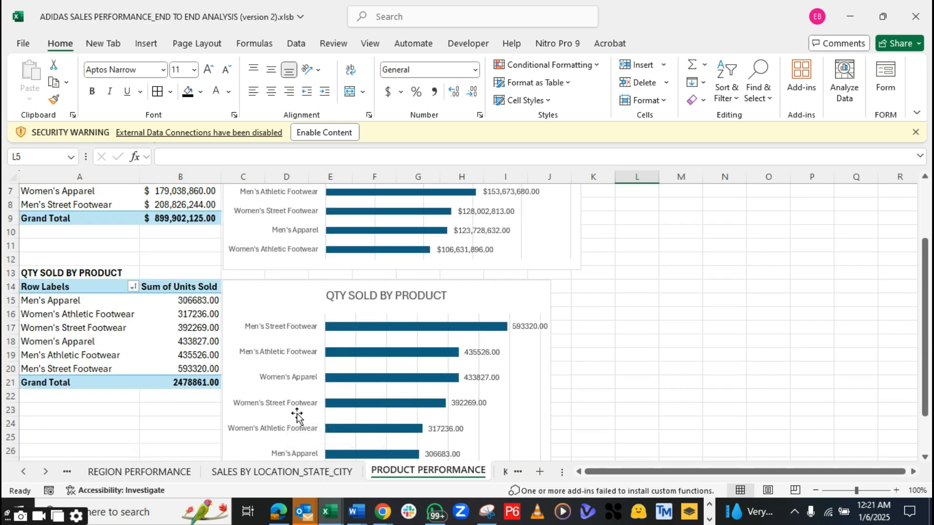
{"action": "scroll", "coordinate": [297, 417], "scroll_direction": "up", "scroll_amount": 2}
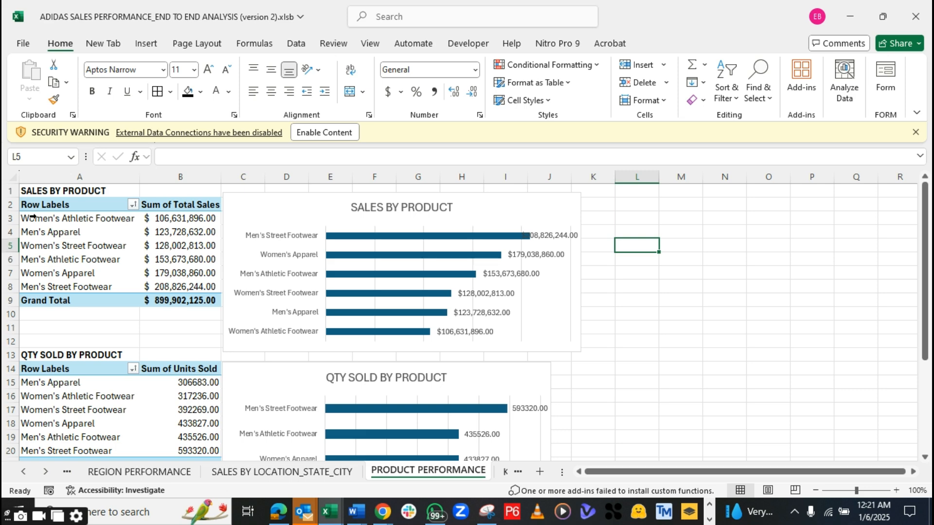
Copy the SALES BY PRODUCT PivotTable in A2:B9 and paste it at A30, below the QTY SOLD BY PRODUCT table
{"action": "left_click_drag", "start_coordinate": [54, 204], "coordinate": [170, 304]}
{"action": "key", "text": "ctrl+c"}
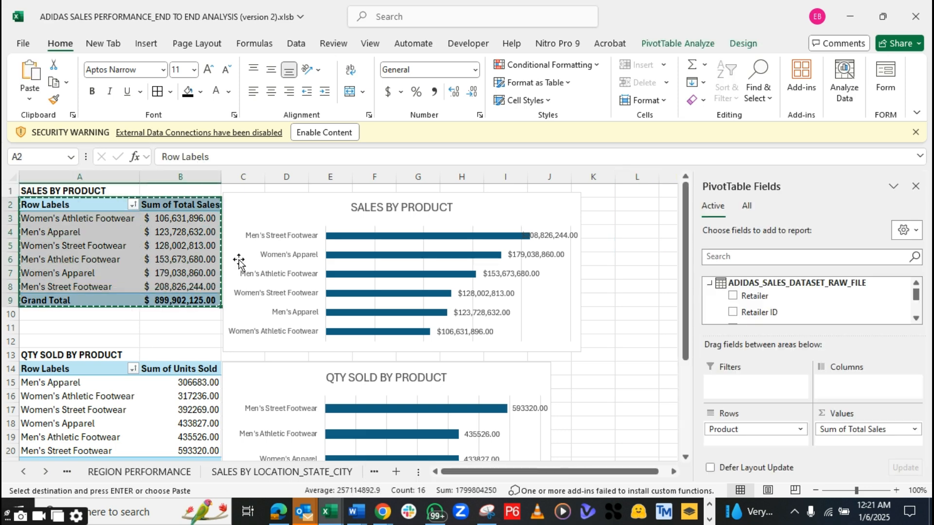
{"action": "scroll", "coordinate": [239, 263], "scroll_direction": "down", "scroll_amount": 5}
{"action": "left_click", "coordinate": [57, 383]}
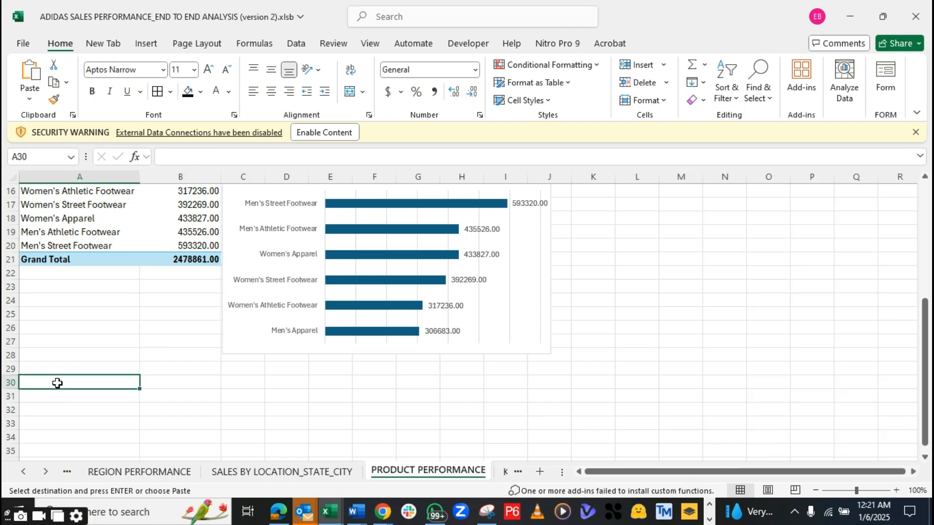
{"action": "key", "text": "ctrl+v"}
{"action": "scroll", "coordinate": [118, 364], "scroll_direction": "down", "scroll_amount": 3}
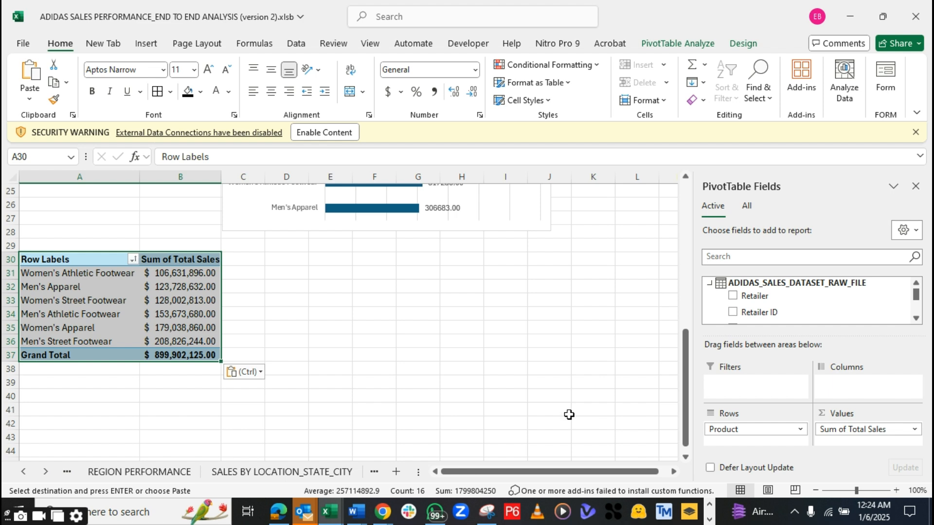
Add the Units Sold field as a second summed value in the copied PivotTable at A30
{"action": "left_click", "coordinate": [126, 303]}
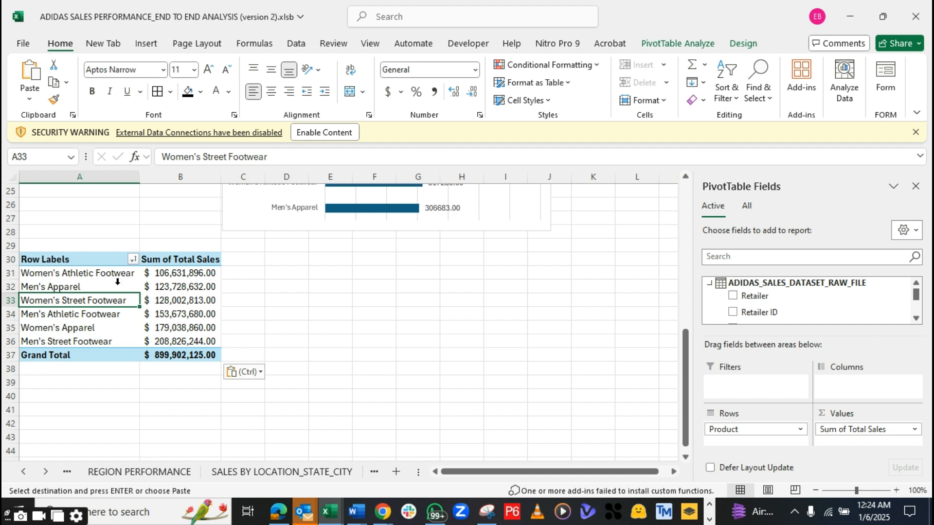
{"action": "left_click", "coordinate": [180, 259]}
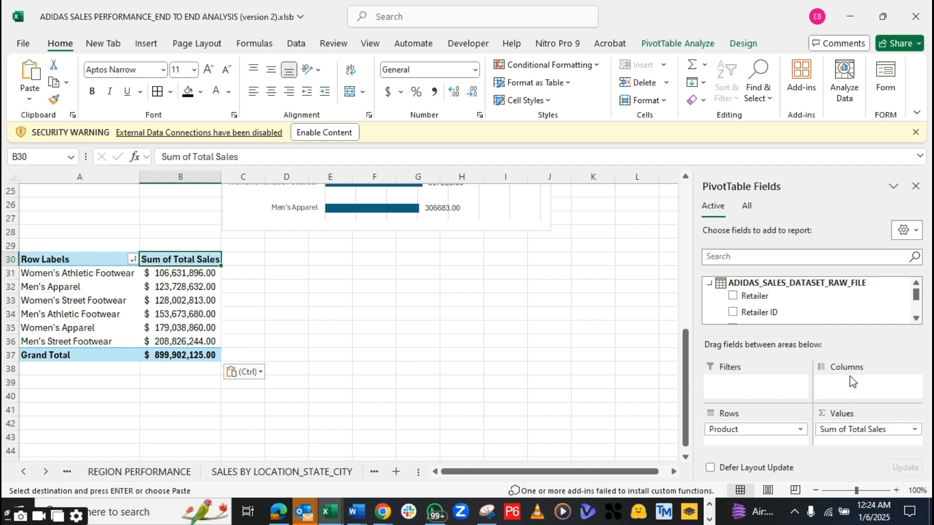
{"action": "scroll", "coordinate": [846, 305], "scroll_direction": "down", "scroll_amount": 5}
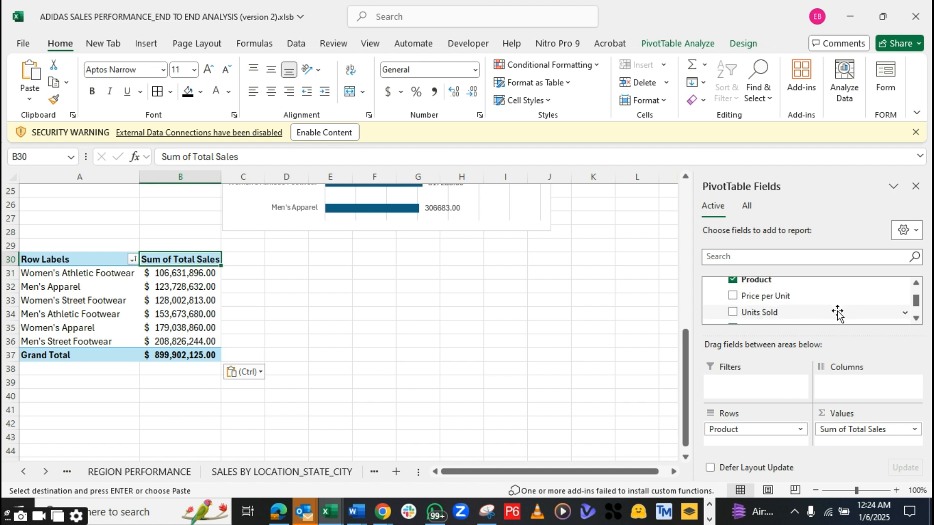
{"action": "left_click_drag", "start_coordinate": [803, 351], "coordinate": [842, 444]}
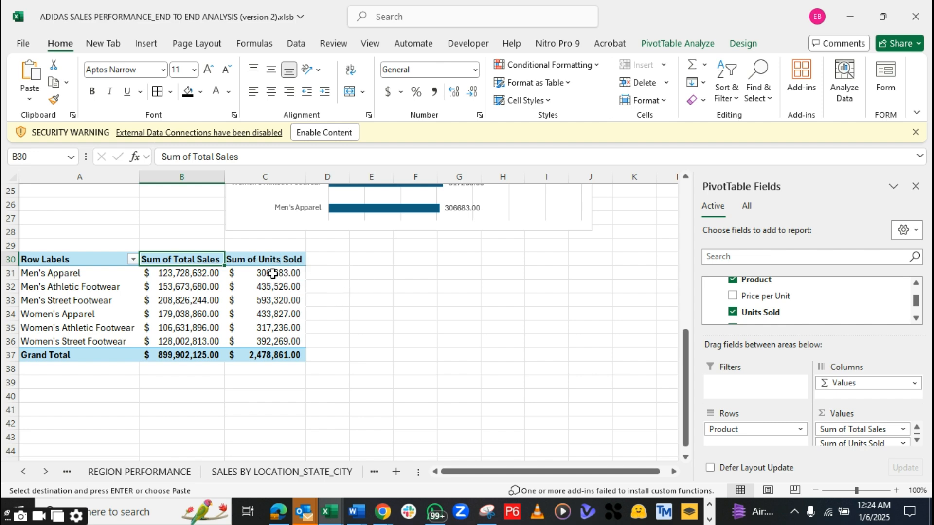
Apply the Number format to the Sum of Units Sold values in C31:C37, including the grand total
{"action": "left_click_drag", "start_coordinate": [273, 274], "coordinate": [282, 363]}
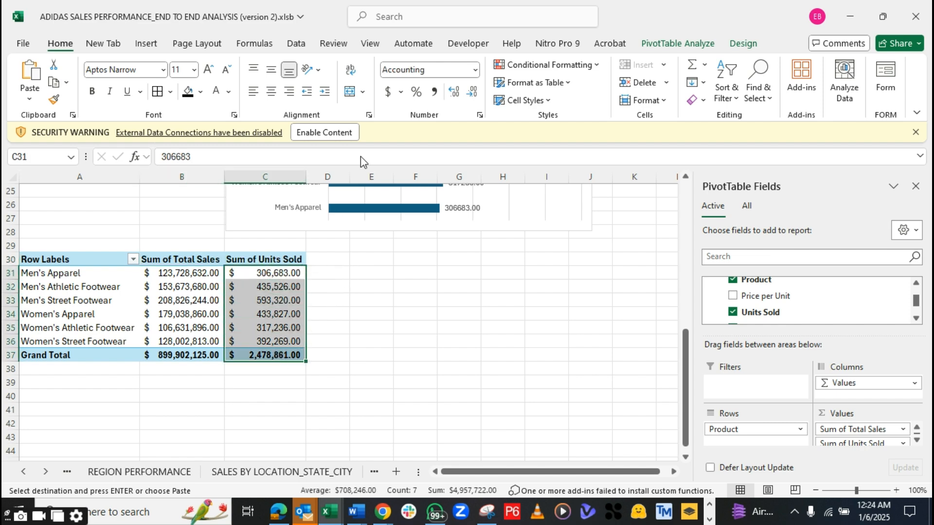
{"action": "left_click", "coordinate": [472, 72]}
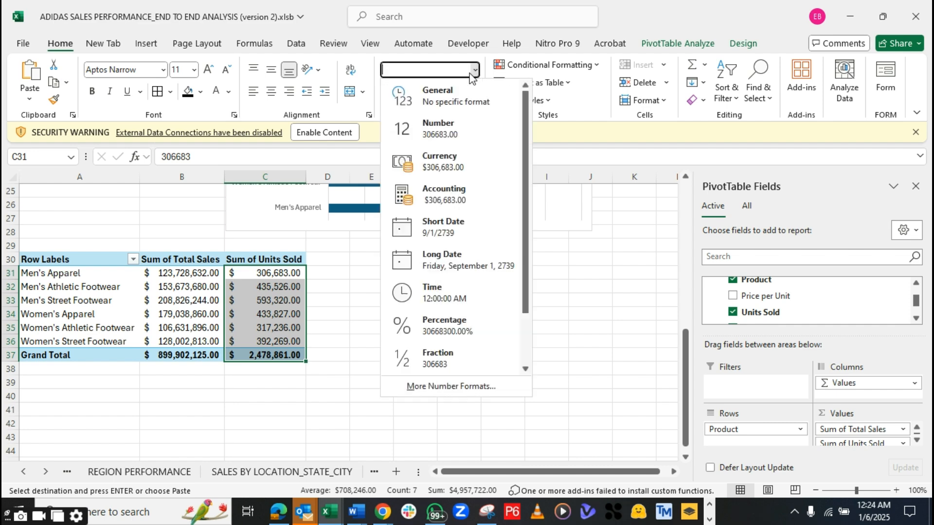
{"action": "left_click", "coordinate": [438, 129]}
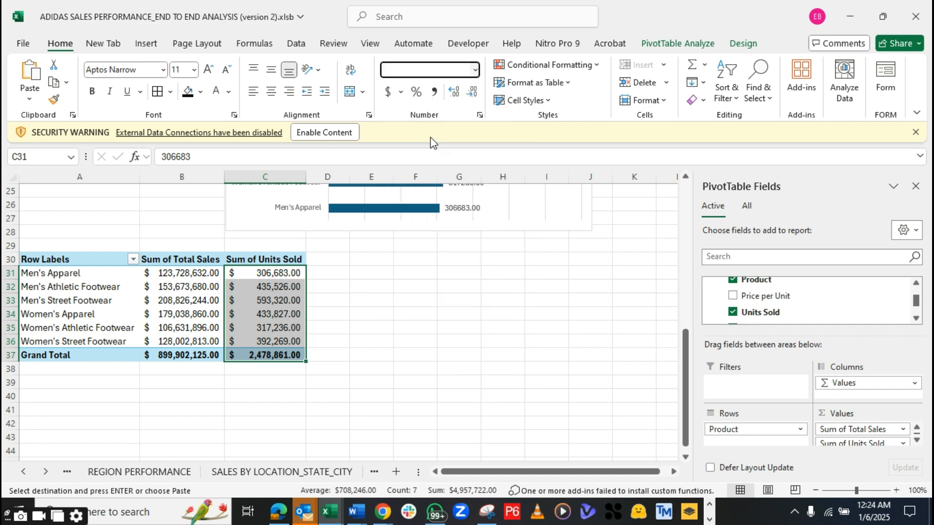
{"action": "left_click", "coordinate": [368, 273]}
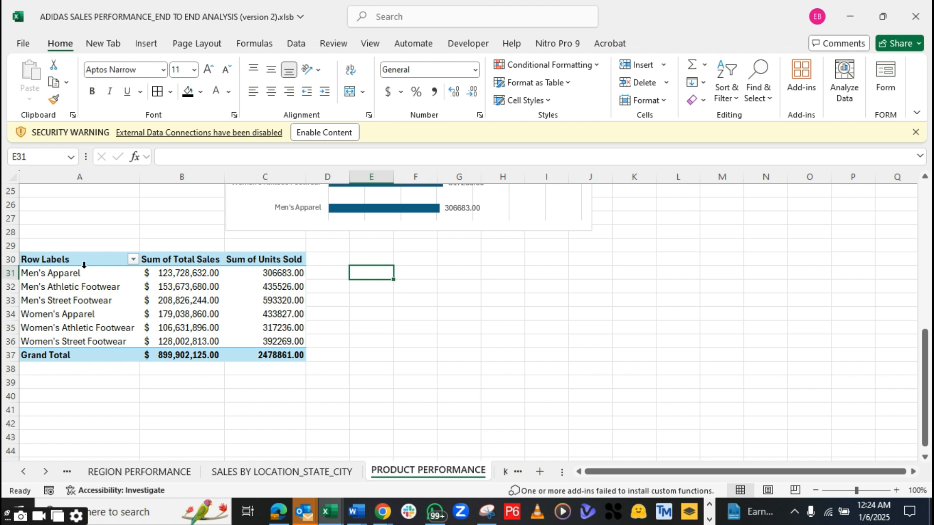
Try to insert a scatter chart from the PivotTable in A30:C37, also previewing the line and area types
{"action": "left_click_drag", "start_coordinate": [77, 260], "coordinate": [246, 352]}
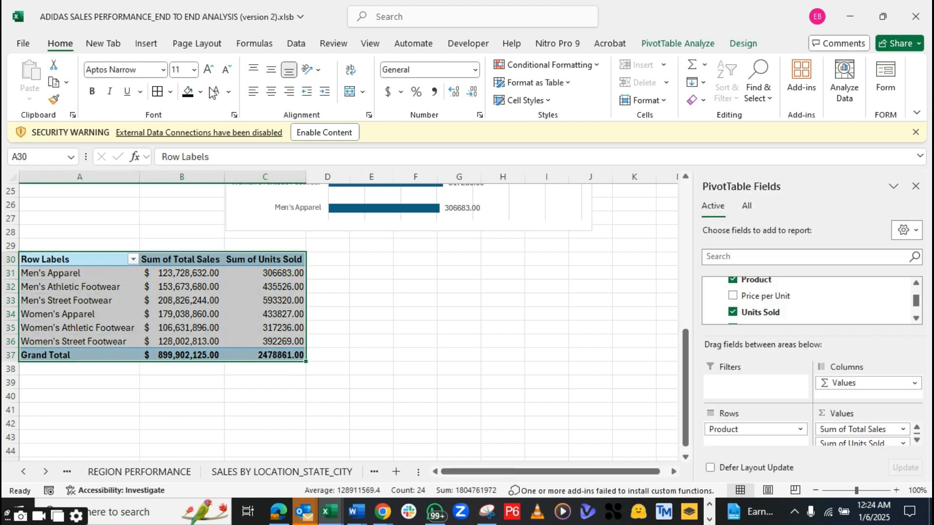
{"action": "left_click", "coordinate": [148, 44]}
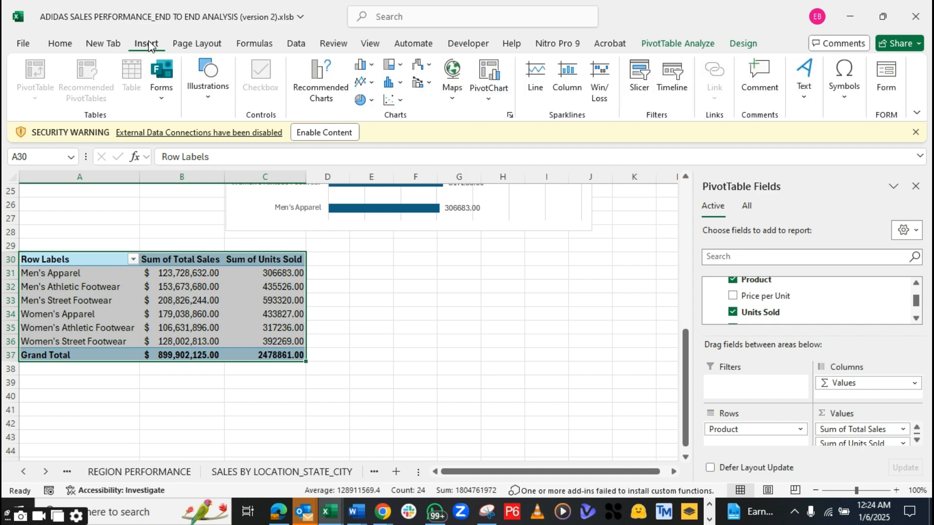
{"action": "left_click", "coordinate": [321, 80]}
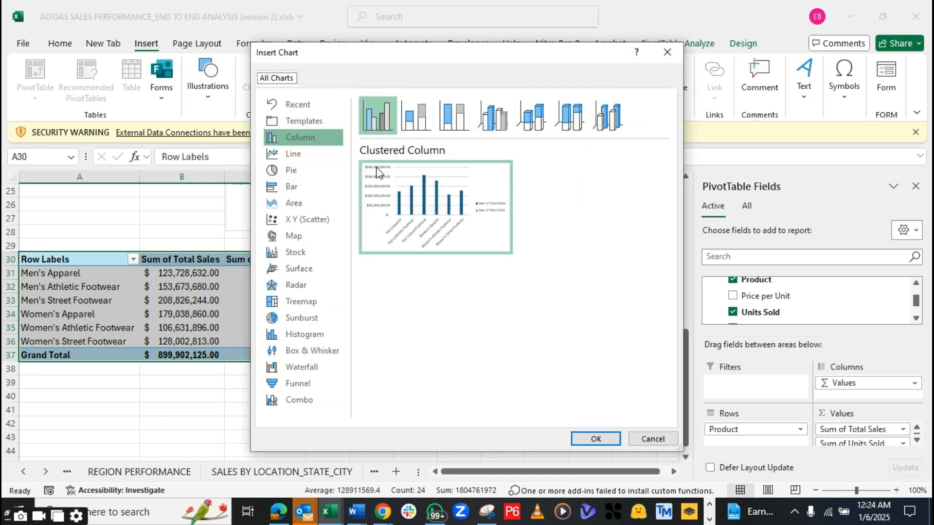
{"action": "left_click", "coordinate": [298, 222]}
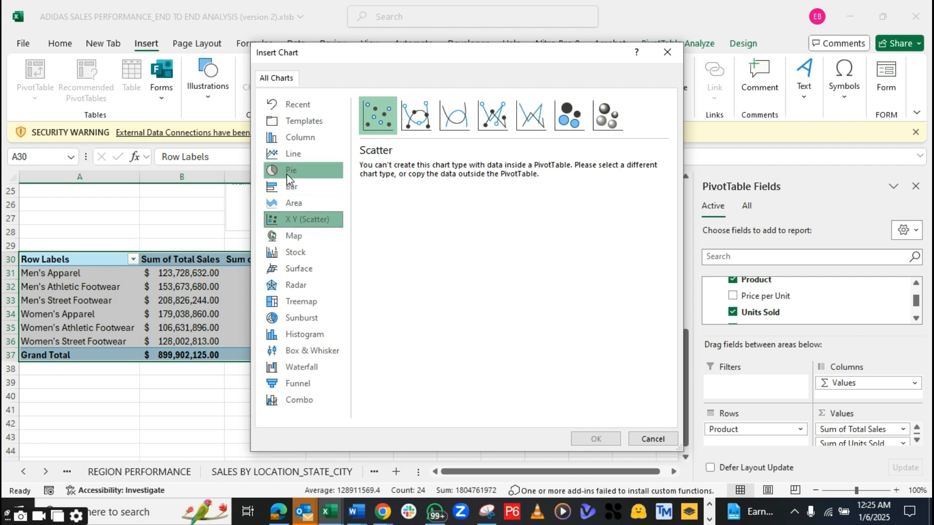
{"action": "left_click", "coordinate": [287, 158]}
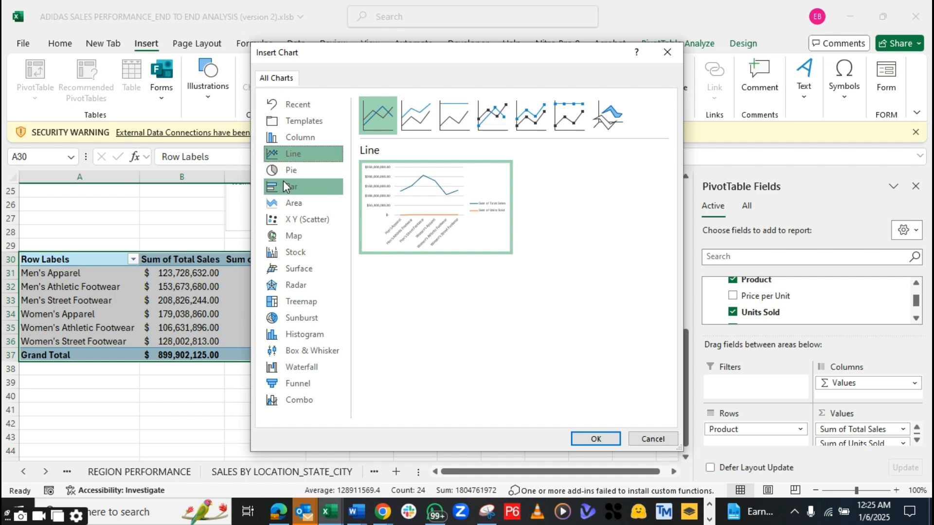
{"action": "left_click", "coordinate": [285, 206]}
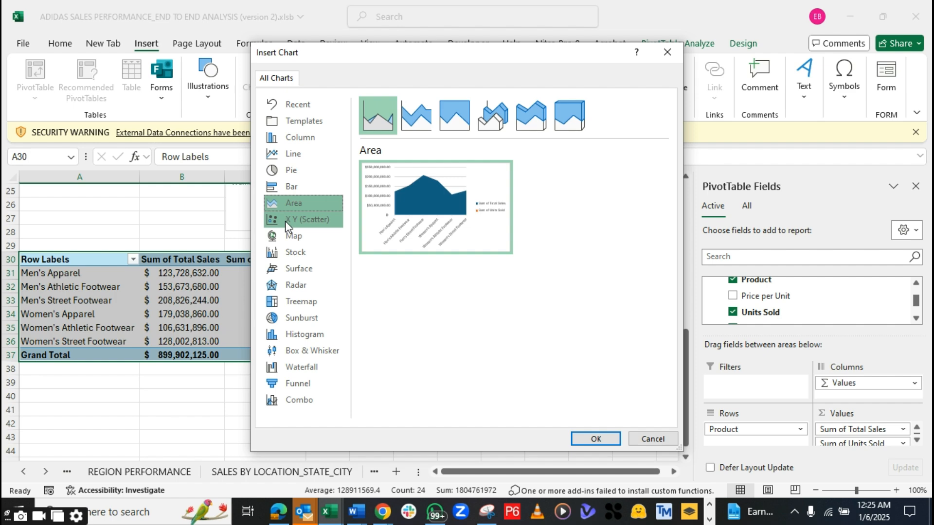
{"action": "left_click", "coordinate": [285, 221]}
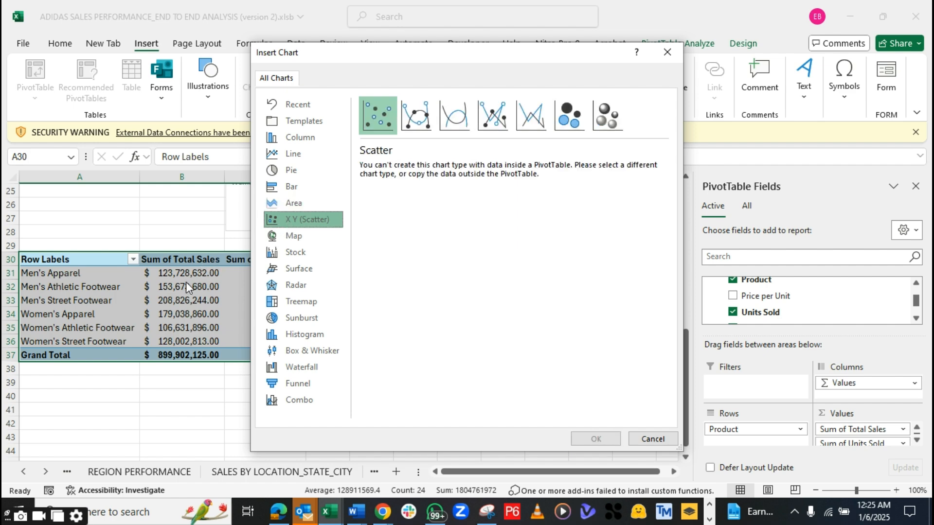
{"action": "left_click", "coordinate": [666, 53]}
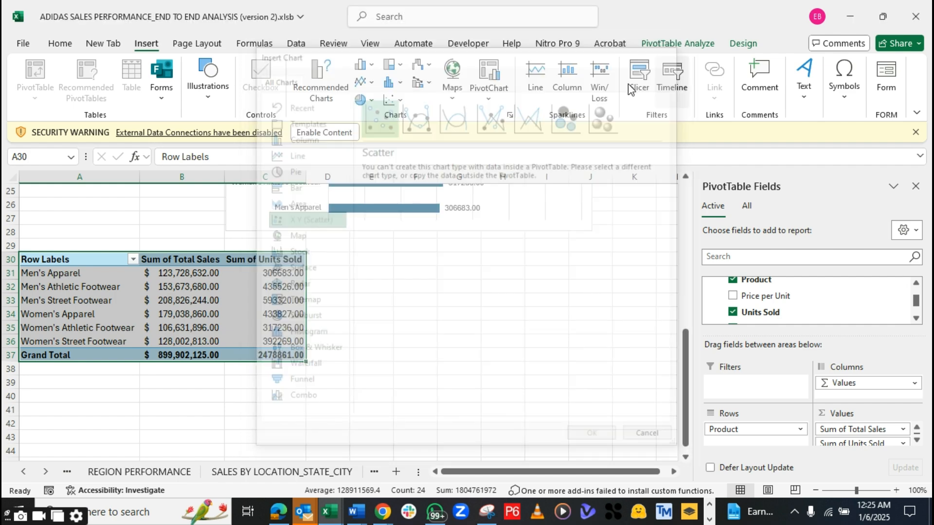
{"action": "left_click", "coordinate": [364, 271]}
Preview a combo chart of the PivotTable at A30, trying Sum of Units Sold and Sum of Total Sales each on the secondary axis
{"action": "left_click", "coordinate": [74, 258]}
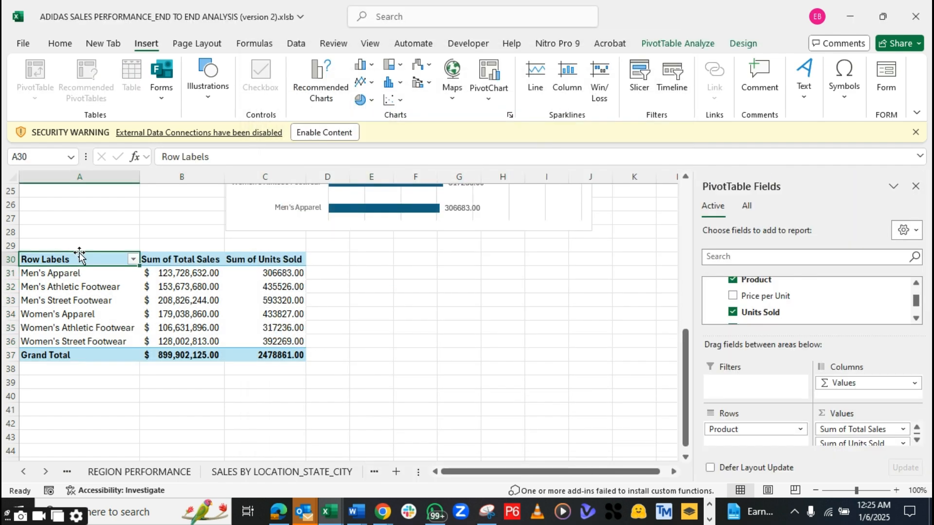
{"action": "left_click", "coordinate": [347, 78]}
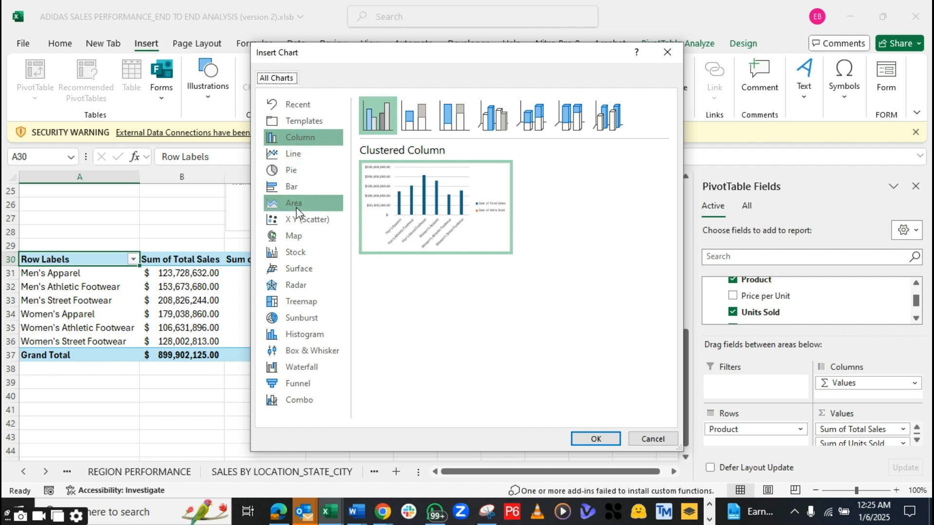
{"action": "left_click", "coordinate": [298, 254]}
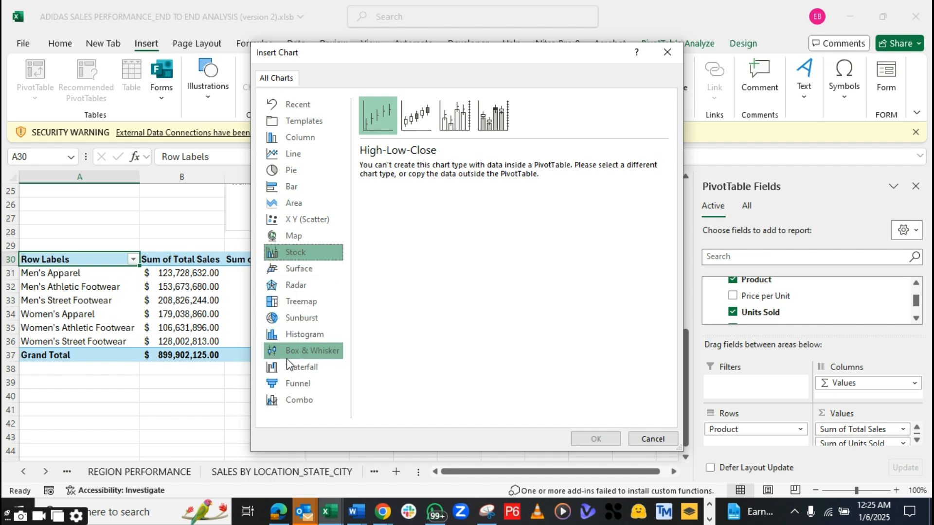
{"action": "left_click", "coordinate": [288, 401]}
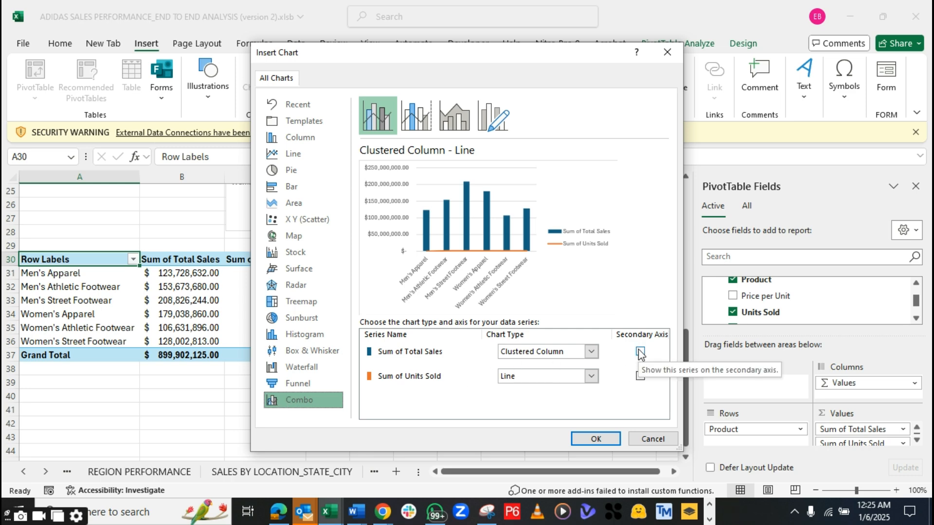
{"action": "left_click", "coordinate": [640, 376]}
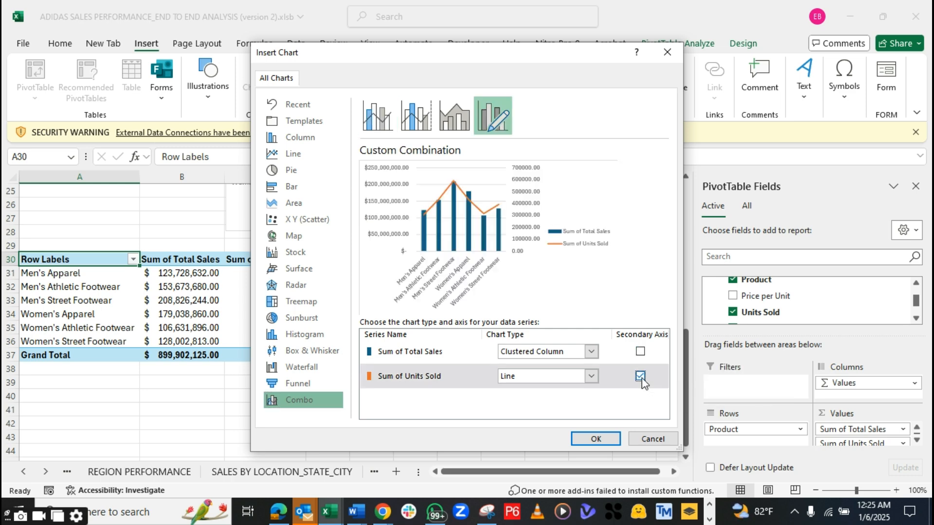
{"action": "left_click", "coordinate": [640, 376]}
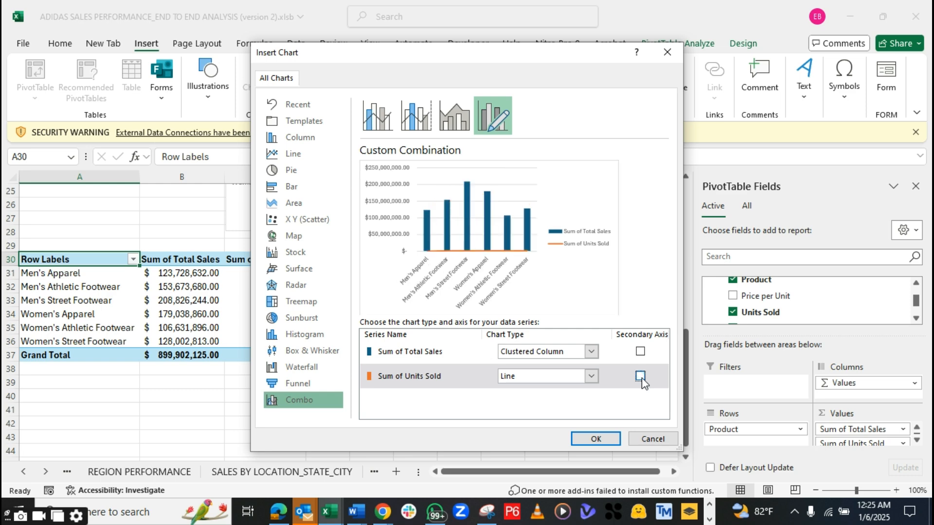
{"action": "left_click", "coordinate": [640, 352]}
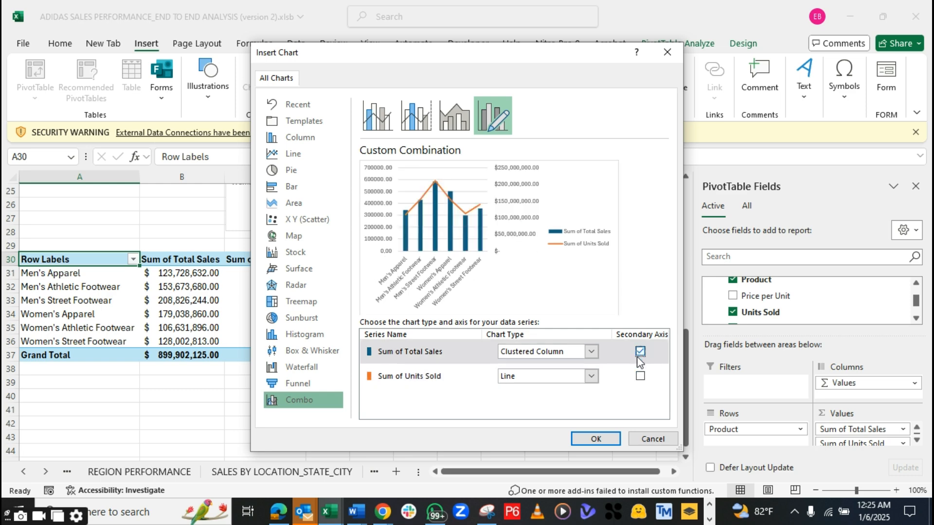
{"action": "left_click", "coordinate": [640, 351]}
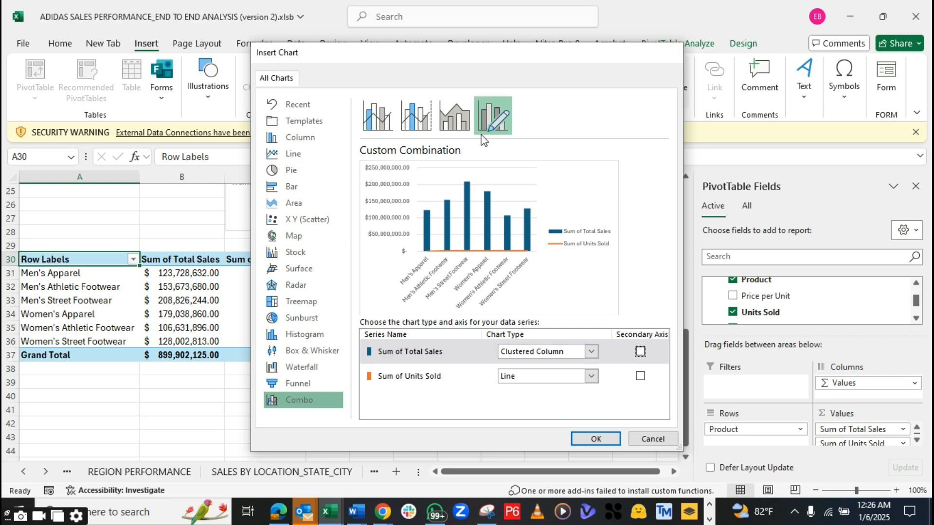
{"action": "key", "text": "Escape"}
Try to insert a scatter chart from only the two value columns of the PivotTable, B30:C37
{"action": "left_click", "coordinate": [179, 262]}
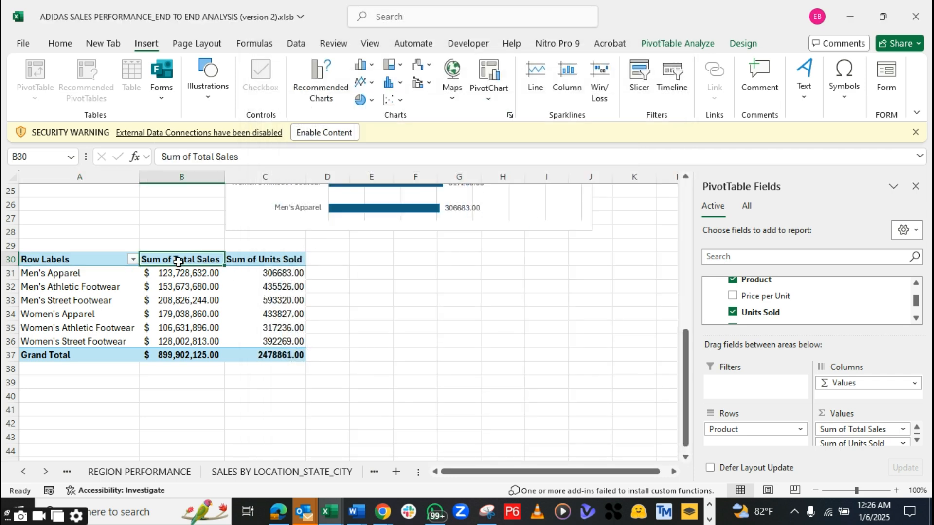
{"action": "left_click_drag", "start_coordinate": [179, 262], "coordinate": [271, 354]}
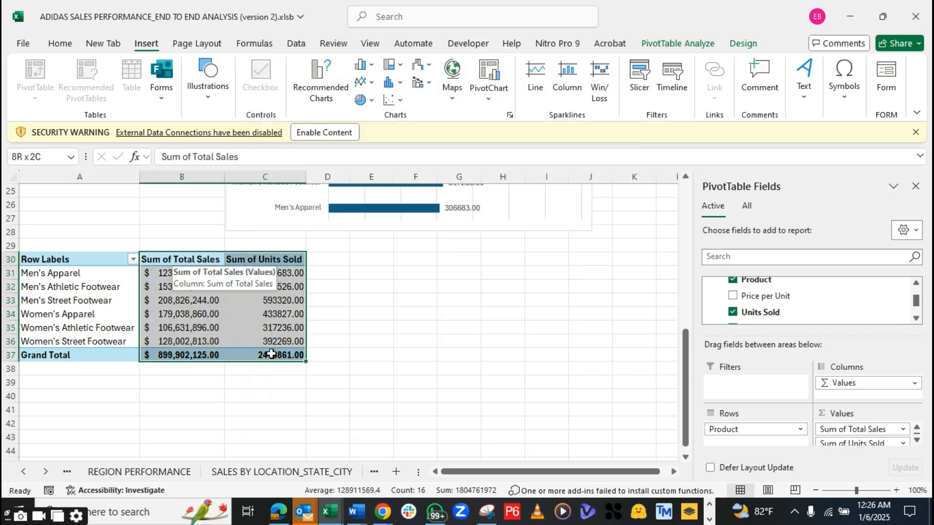
{"action": "left_click", "coordinate": [314, 87]}
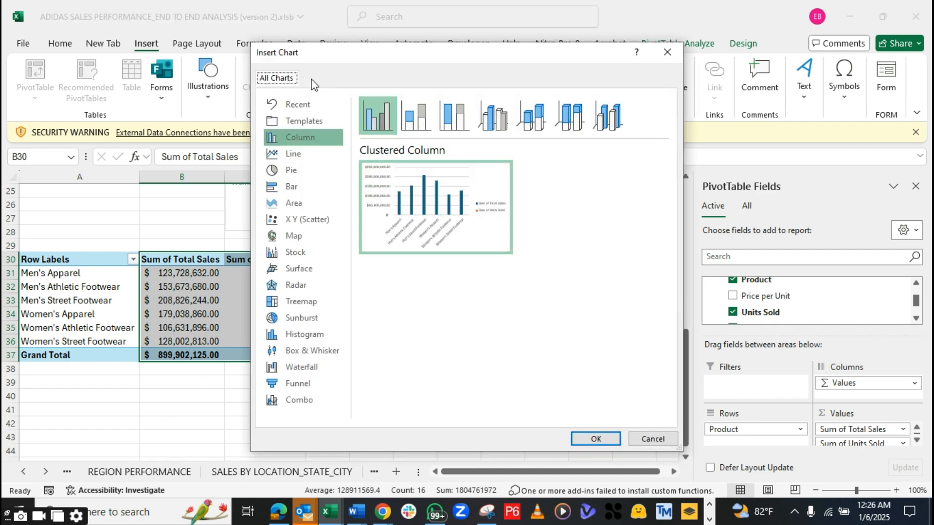
{"action": "left_click", "coordinate": [298, 225]}
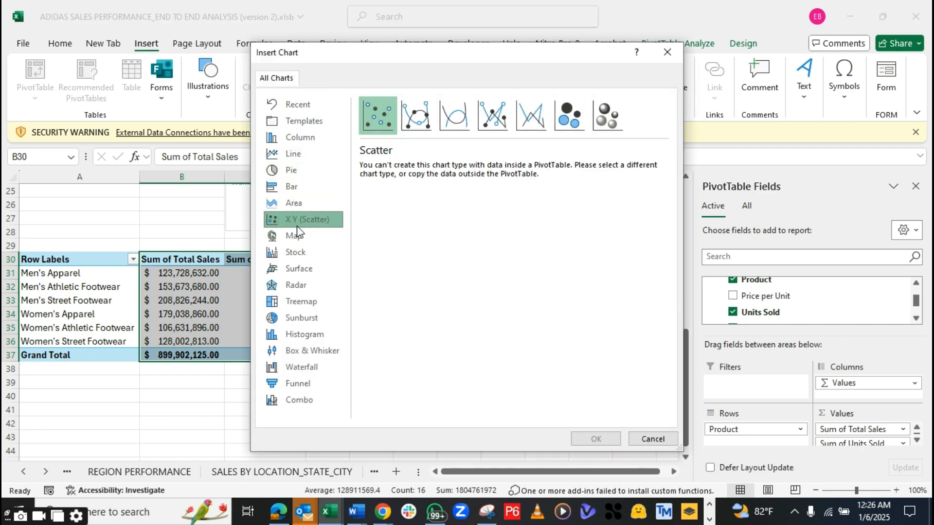
{"action": "left_click", "coordinate": [666, 52]}
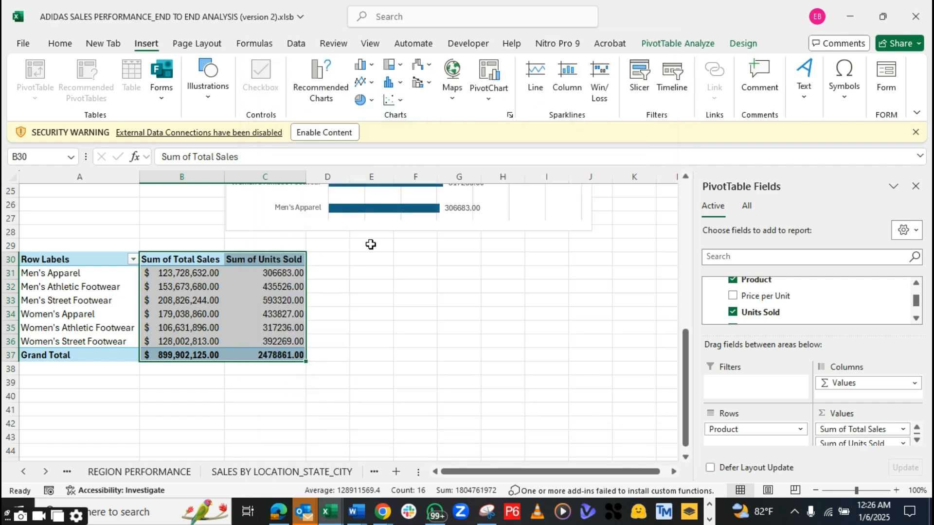
Link the Men's Apparel values outside the PivotTable with =B31 in E31 and =C31 in F31
{"action": "left_click", "coordinate": [369, 272]}
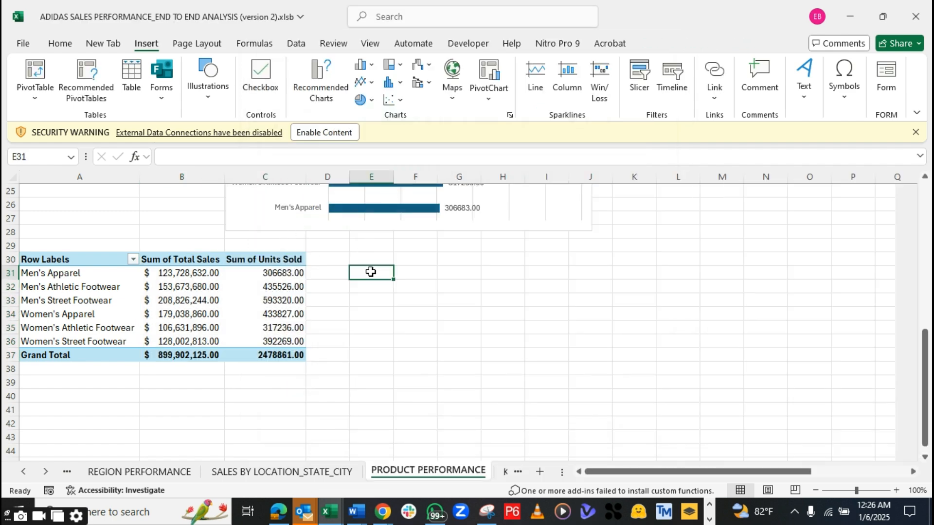
{"action": "type", "text": "="}
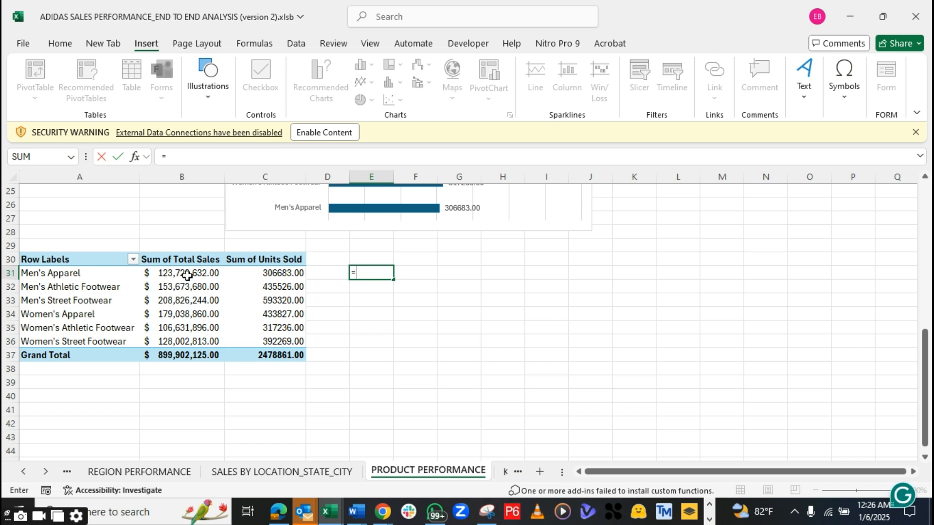
{"action": "type", "text": "B31"}
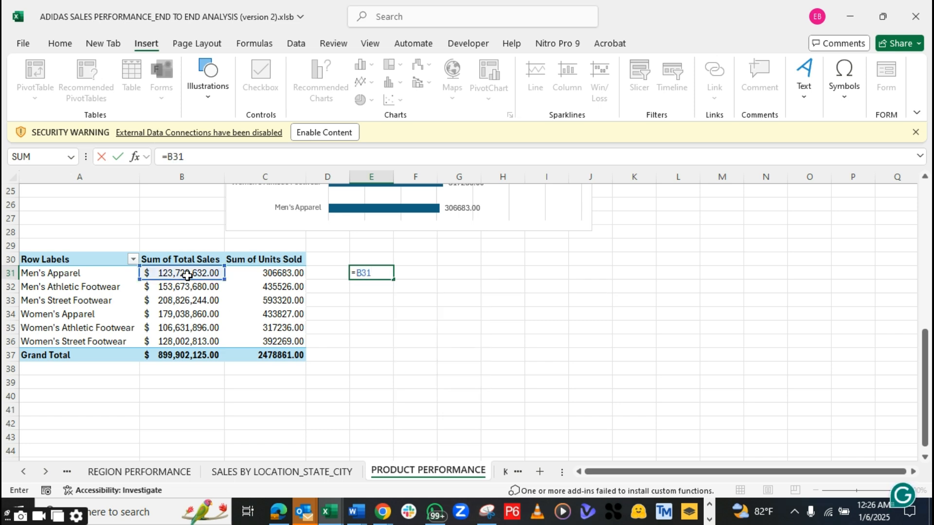
{"action": "key", "text": "Tab"}
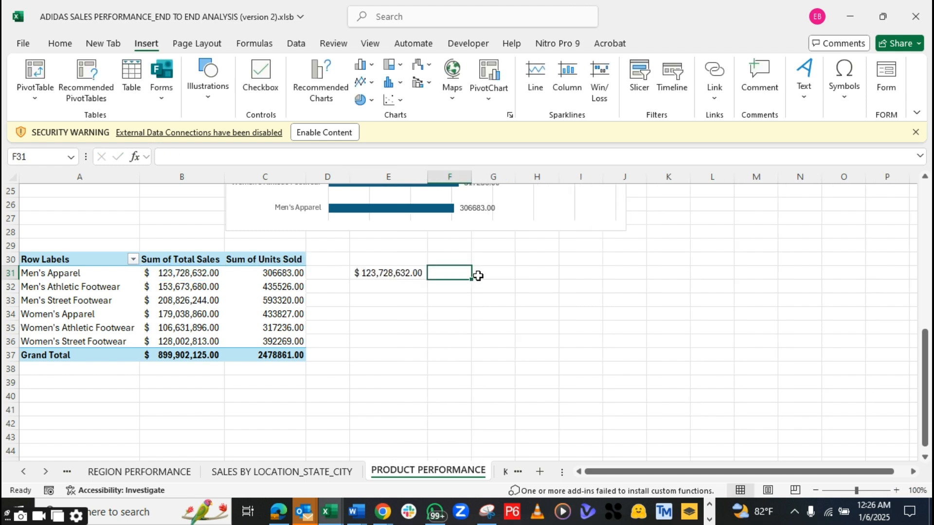
{"action": "type", "text": "="}
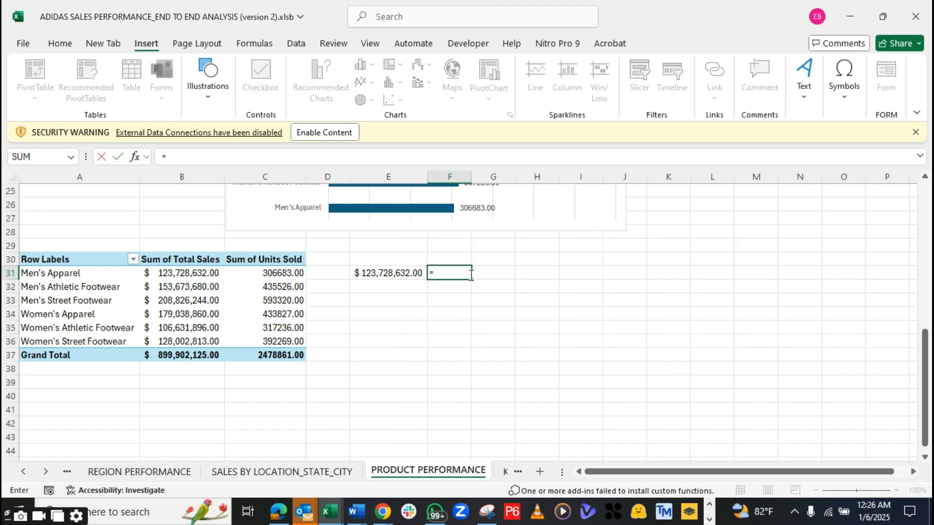
{"action": "type", "text": "C"}
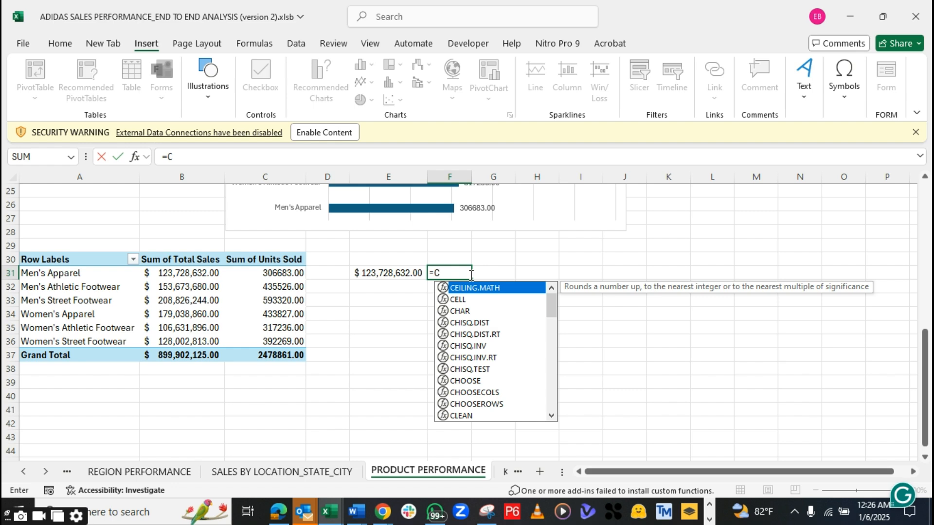
{"action": "type", "text": "31"}
{"action": "key", "text": "Return"}
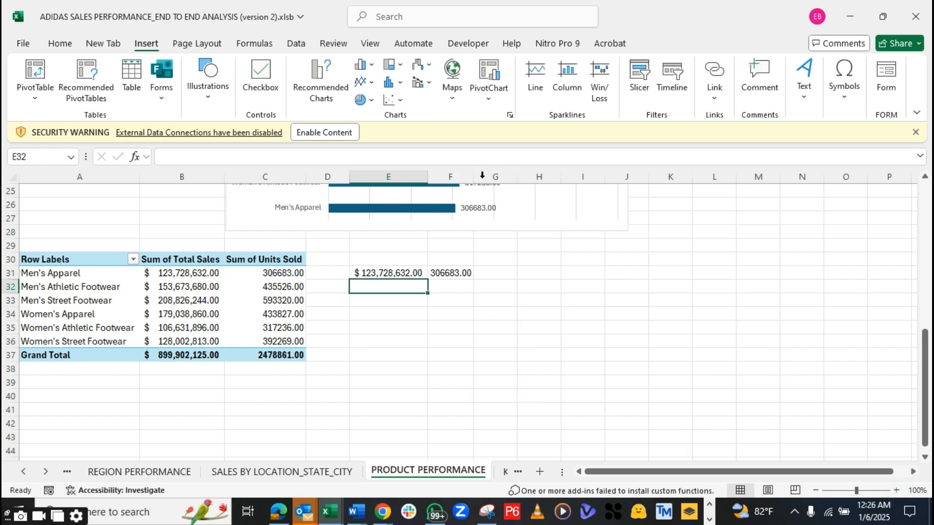
Widen column F and fill the formulas in E31 and F31 down to row 36
{"action": "left_click_drag", "start_coordinate": [474, 176], "coordinate": [495, 178]}
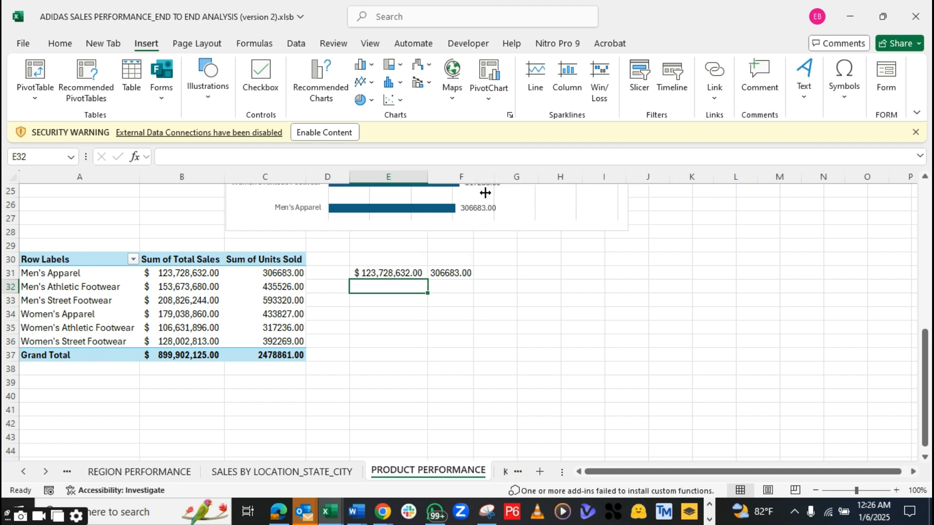
{"action": "key", "text": "Up"}
{"action": "left_click_drag", "start_coordinate": [431, 283], "coordinate": [429, 343]}
{"action": "left_click", "coordinate": [481, 276]}
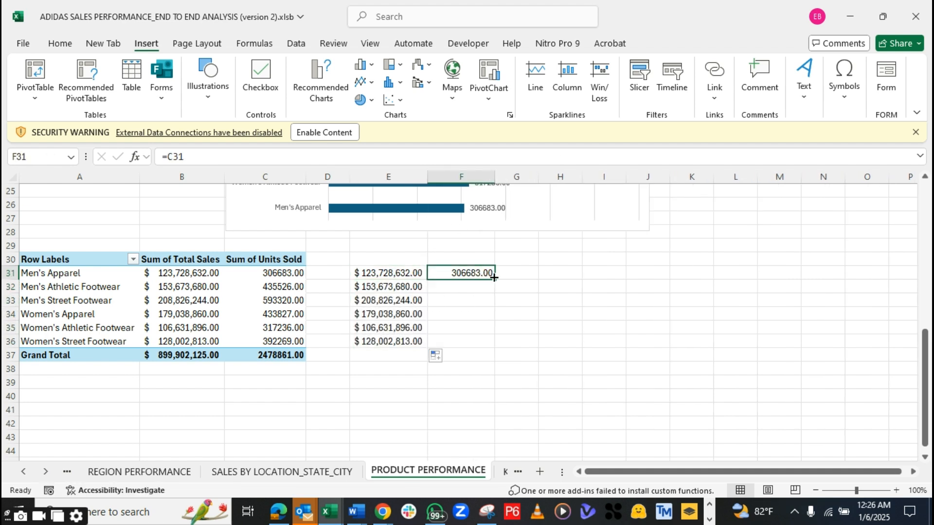
{"action": "left_click_drag", "start_coordinate": [494, 279], "coordinate": [495, 343]}
Add the headers SALES in E30 and UNIT SOLD in F30 above the linked values
{"action": "left_click", "coordinate": [382, 262]}
{"action": "type", "text": "SALE"}
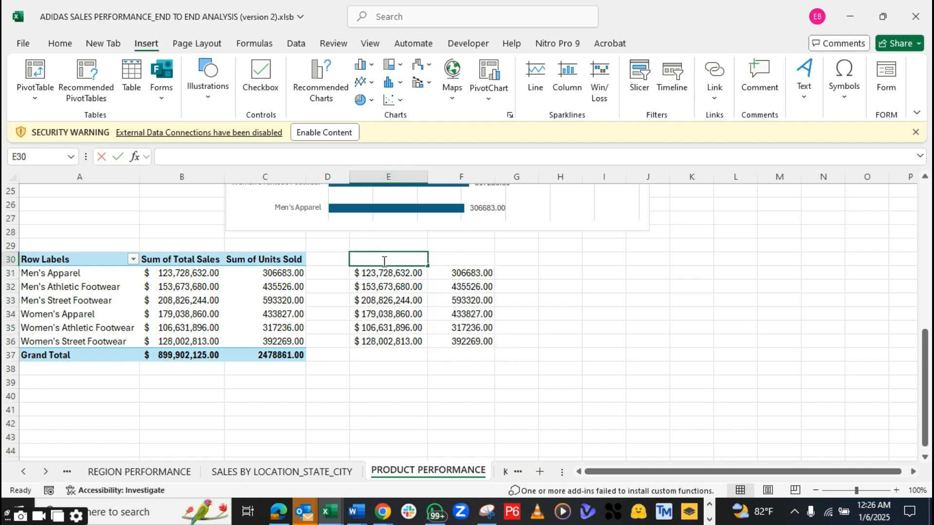
{"action": "type", "text": "S"}
{"action": "key", "text": "Tab"}
{"action": "type", "text": "U"}
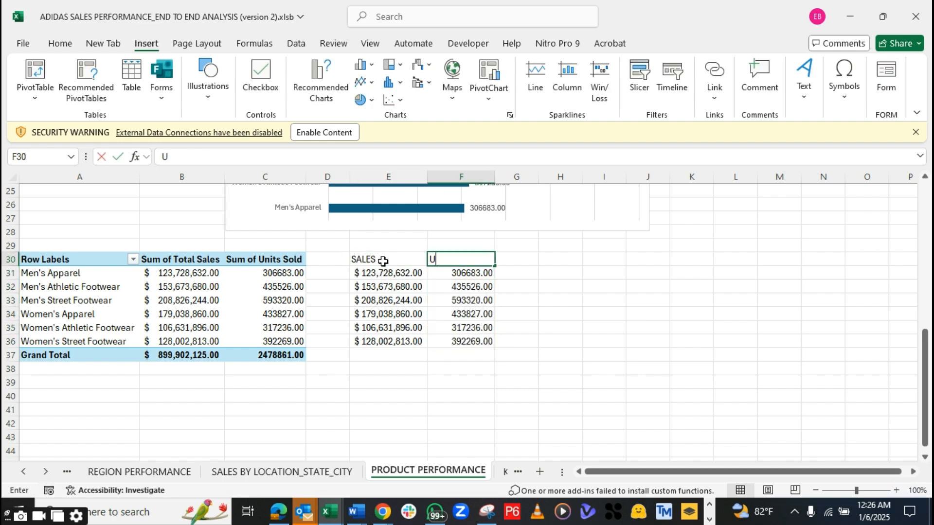
{"action": "type", "text": "NIT "}
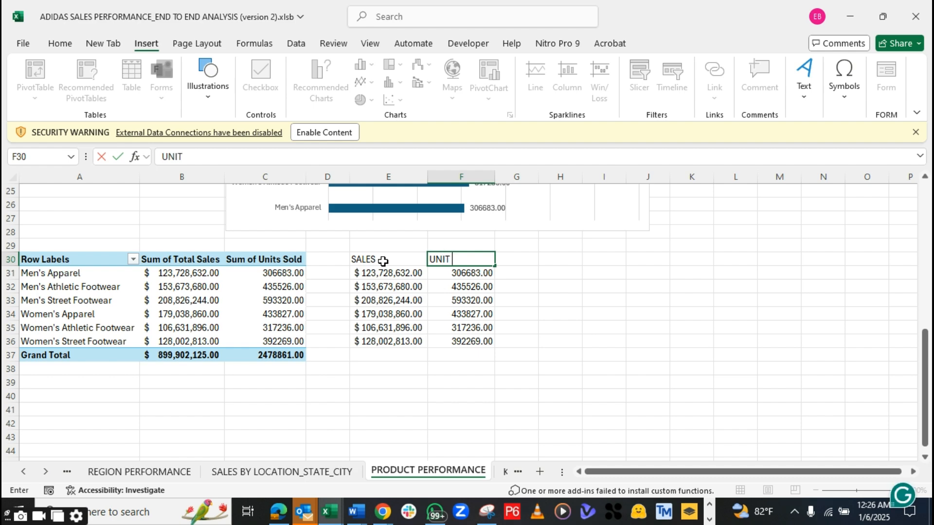
{"action": "type", "text": "SOLD"}
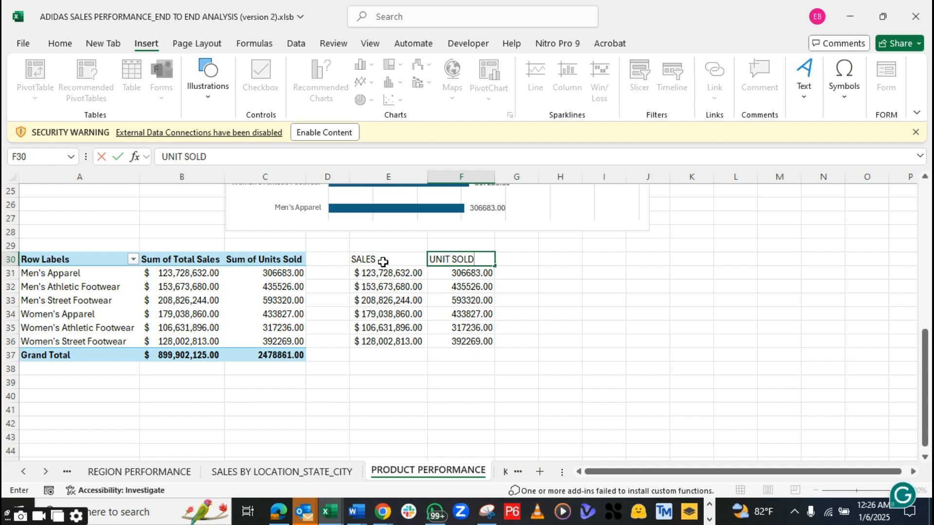
{"action": "left_click", "coordinate": [362, 313]}
Insert the recommended scatter chart from the SALES and UNIT SOLD data in E30:F36 and place it beside the data
{"action": "left_click_drag", "start_coordinate": [360, 260], "coordinate": [475, 345]}
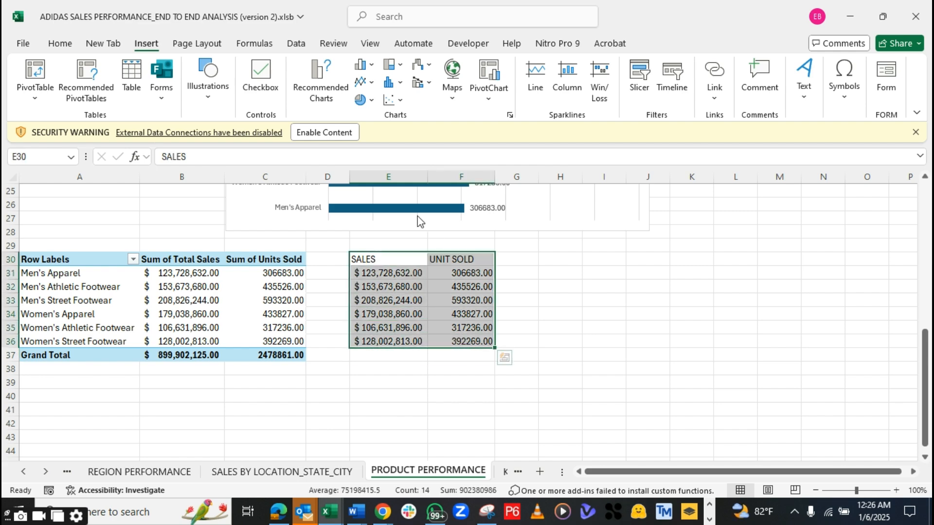
{"action": "left_click", "coordinate": [318, 68]}
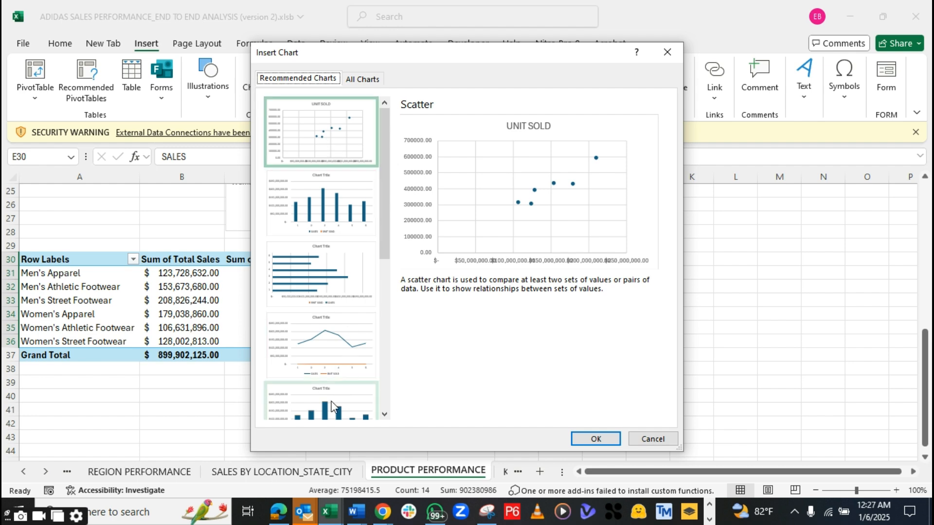
{"action": "left_click", "coordinate": [384, 414]}
{"action": "left_click", "coordinate": [385, 414]}
{"action": "left_click", "coordinate": [384, 414]}
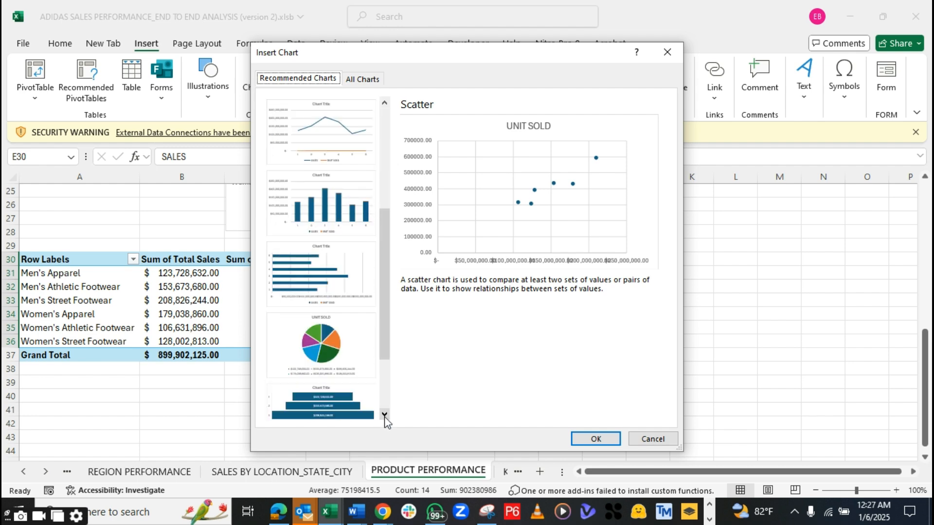
{"action": "left_click", "coordinate": [384, 414]}
{"action": "left_click", "coordinate": [384, 414]}
{"action": "left_click", "coordinate": [384, 415]}
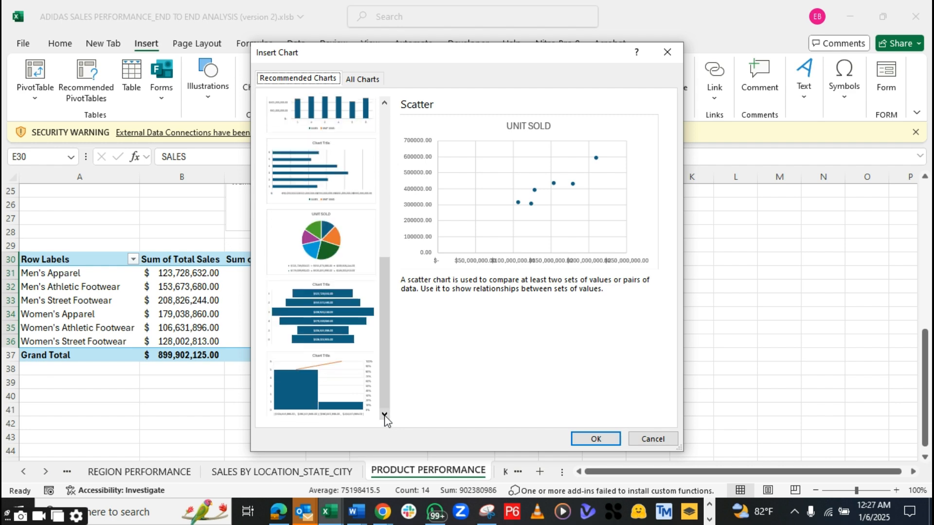
{"action": "left_click_drag", "start_coordinate": [390, 334], "coordinate": [397, 165]}
{"action": "left_click", "coordinate": [347, 149]}
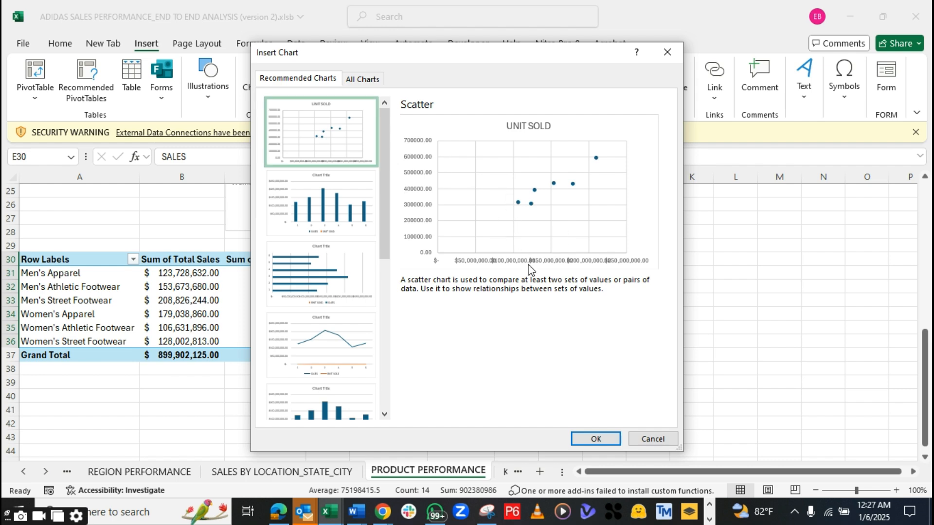
{"action": "left_click", "coordinate": [597, 439]}
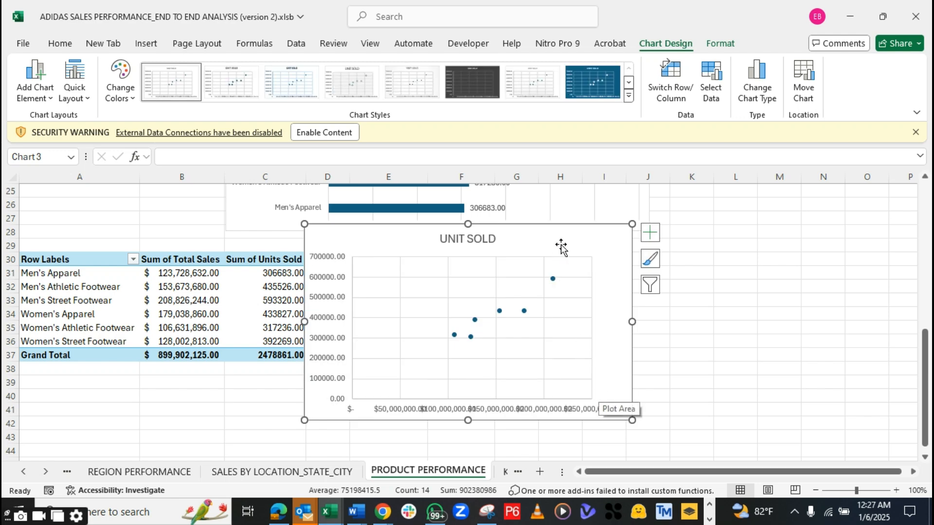
{"action": "left_click_drag", "start_coordinate": [560, 246], "coordinate": [755, 200]}
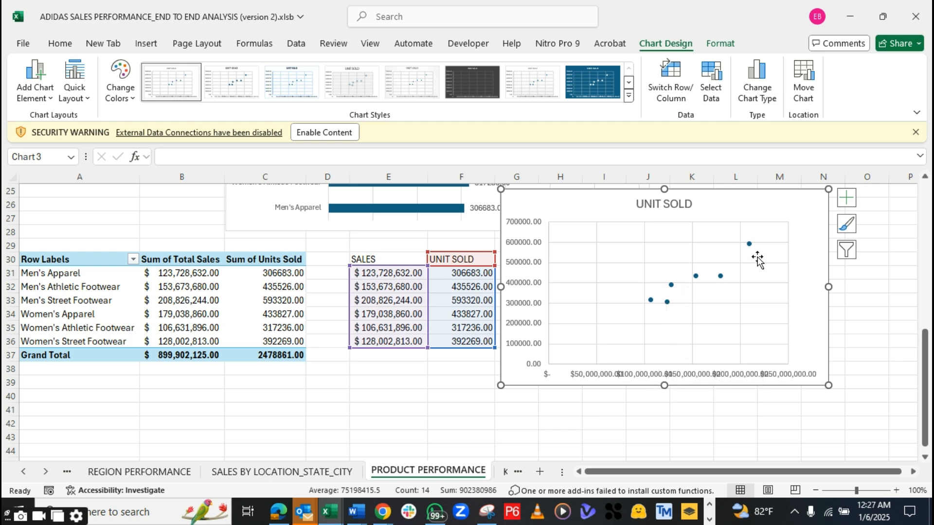
Add a trendline to the scatter chart and move the chart down clear of the bar chart above
{"action": "left_click", "coordinate": [848, 200]}
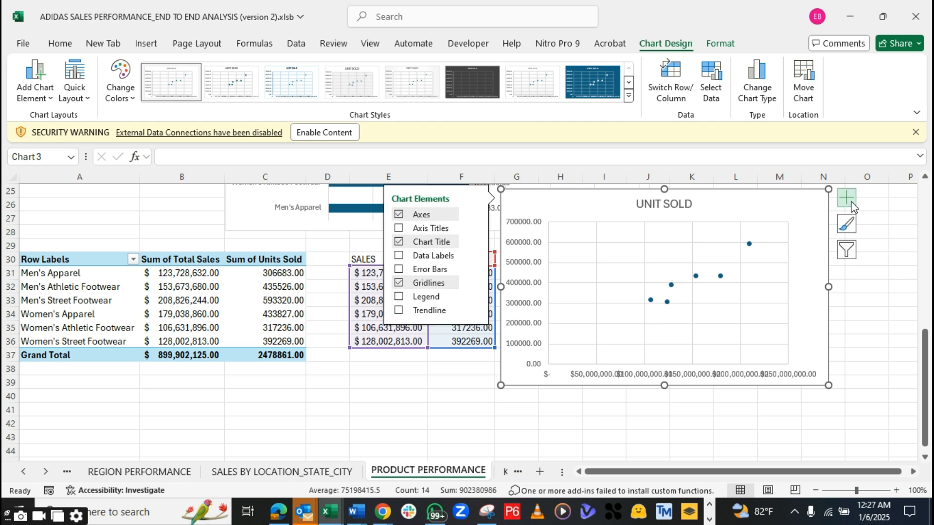
{"action": "left_click", "coordinate": [399, 311]}
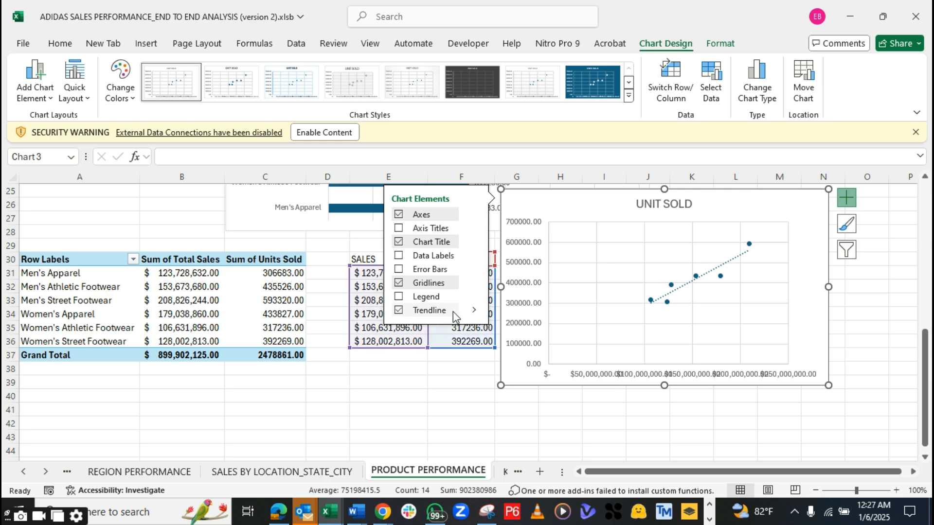
{"action": "left_click", "coordinate": [474, 312]}
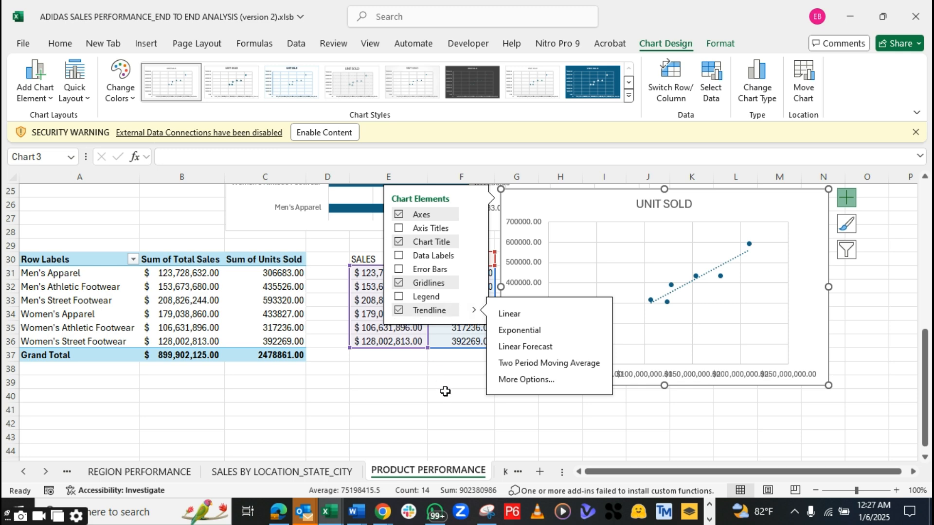
{"action": "left_click", "coordinate": [445, 391]}
{"action": "left_click_drag", "start_coordinate": [578, 215], "coordinate": [587, 251]}
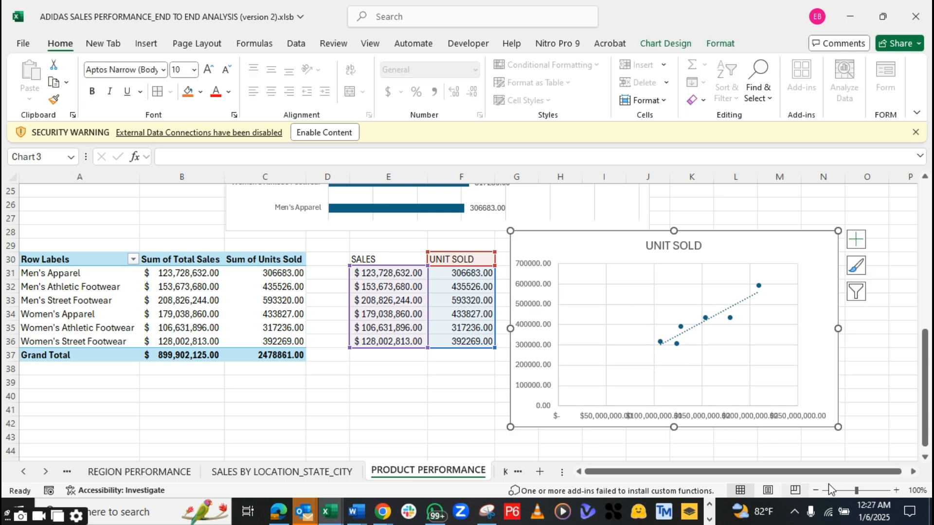
{"action": "left_click", "coordinate": [913, 472]}
{"action": "left_click", "coordinate": [913, 472]}
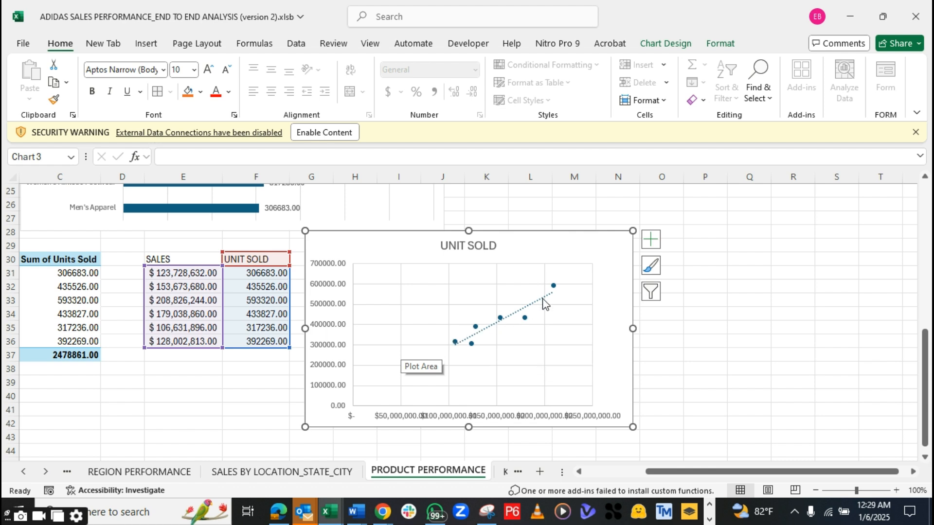
{"action": "left_click", "coordinate": [491, 247]}
{"action": "left_click_drag", "start_coordinate": [496, 247], "coordinate": [451, 246]}
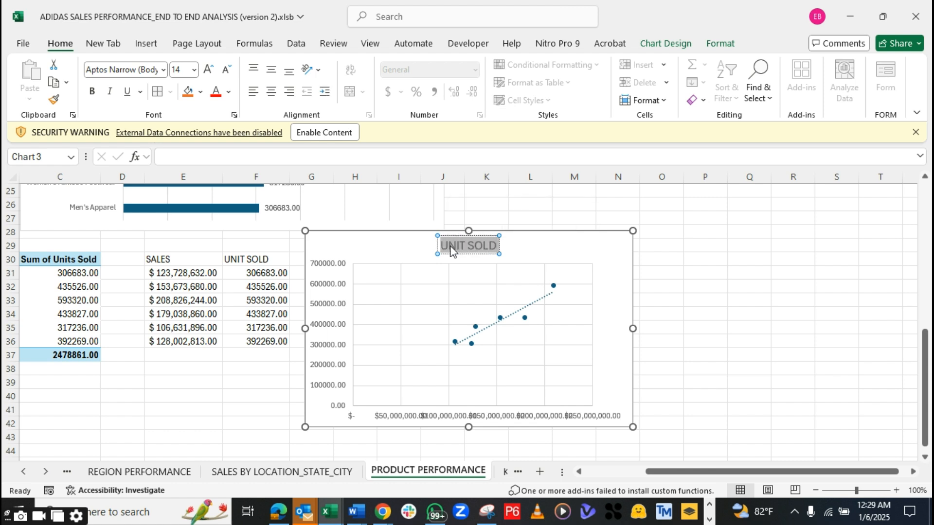
{"action": "type", "text": "COR"}
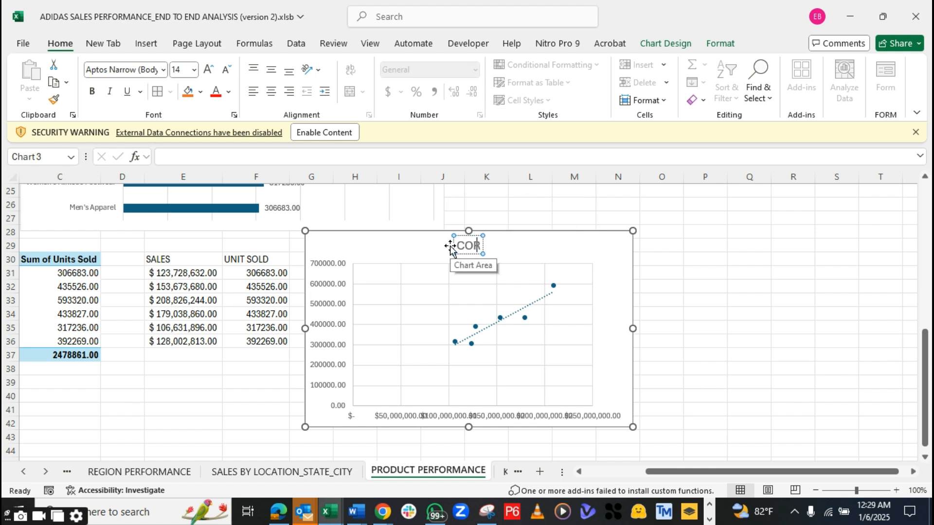
{"action": "type", "text": "ELA"}
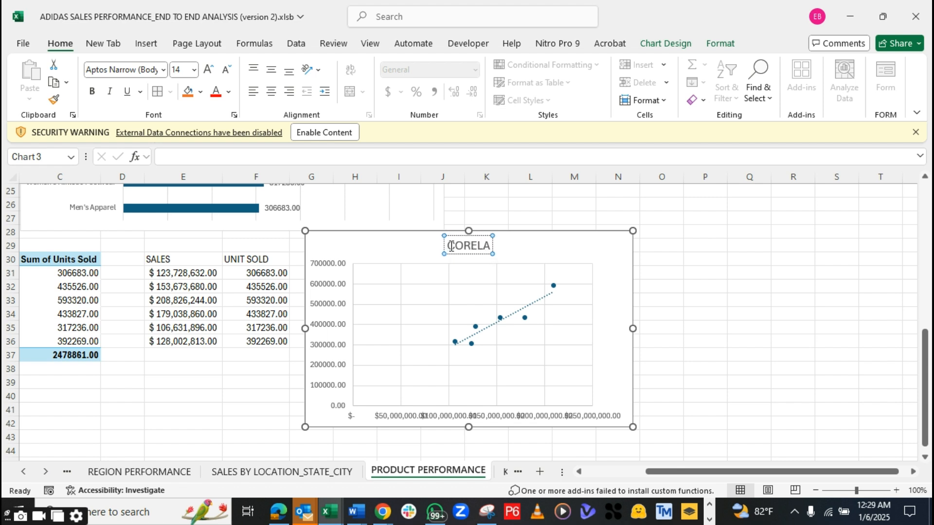
{"action": "type", "text": "TION"}
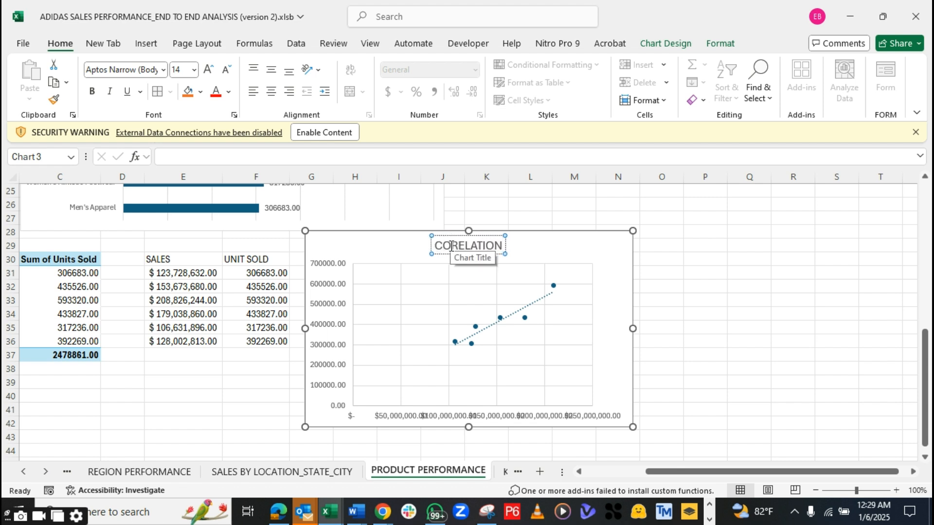
{"action": "type", "text": " B"}
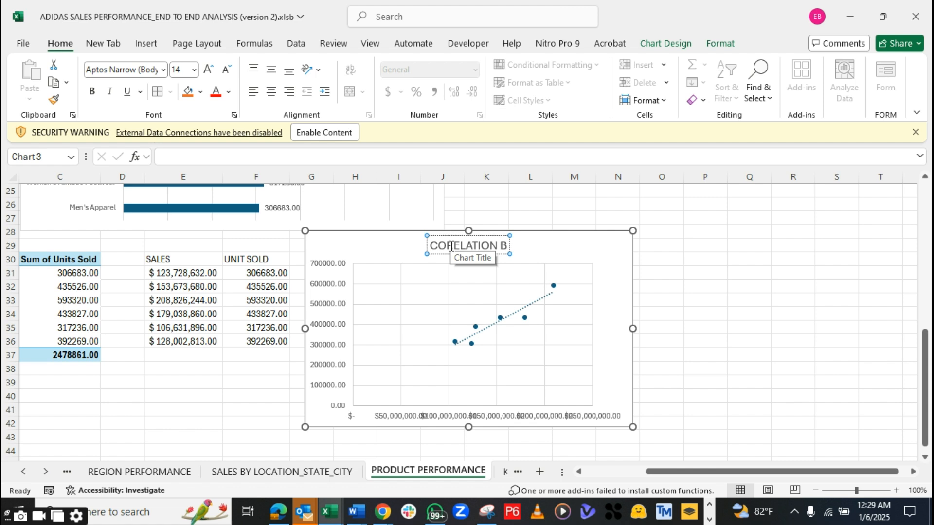
{"action": "type", "text": "ETW"}
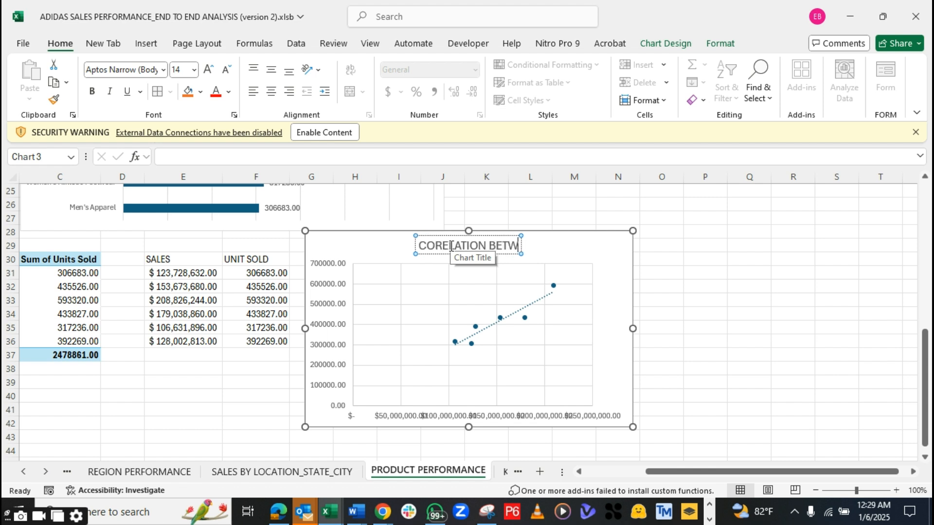
{"action": "type", "text": "WWN"}
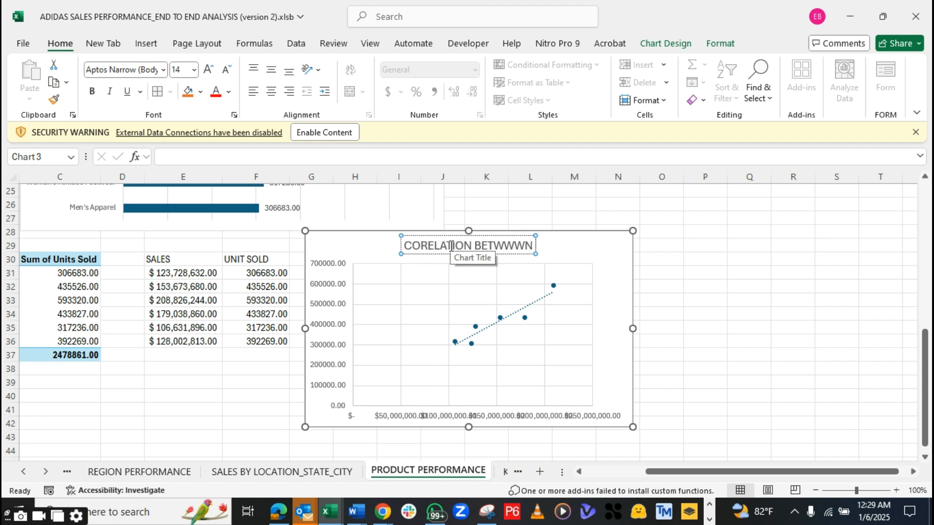
{"action": "key", "text": "BackSpace"}
{"action": "key", "text": "BackSpace"}
{"action": "key", "text": "BackSpace"}
{"action": "key", "text": "BackSpace"}
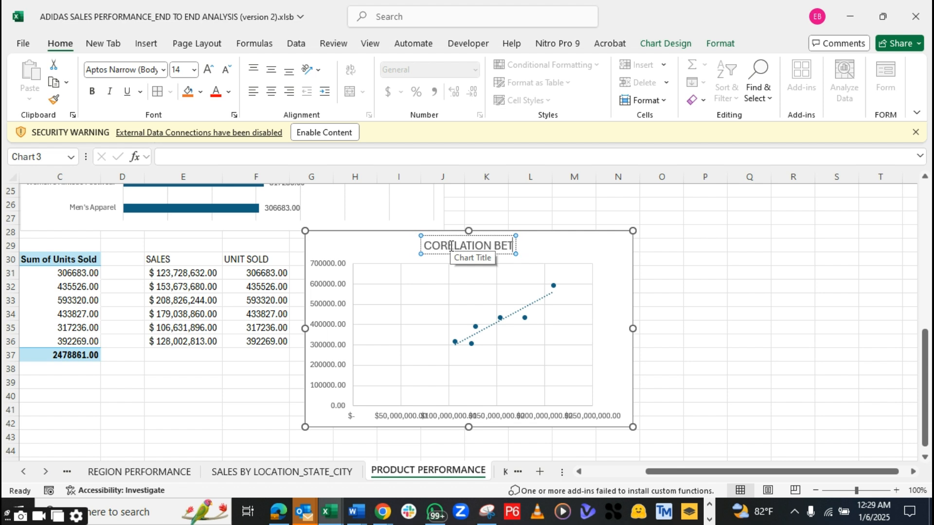
{"action": "key", "text": "BackSpace"}
{"action": "key", "text": "BackSpace"}
{"action": "key", "text": "BackSpace"}
{"action": "key", "text": "BackSpace"}
{"action": "key", "text": "BackSpace"}
{"action": "key", "text": "BackSpace"}
{"action": "key", "text": "BackSpace"}
{"action": "key", "text": "BackSpace"}
{"action": "key", "text": "BackSpace"}
{"action": "key", "text": "BackSpace"}
{"action": "key", "text": "BackSpace"}
{"action": "key", "text": "BackSpace"}
{"action": "key", "text": "BackSpace"}
{"action": "key", "text": "BackSpace"}
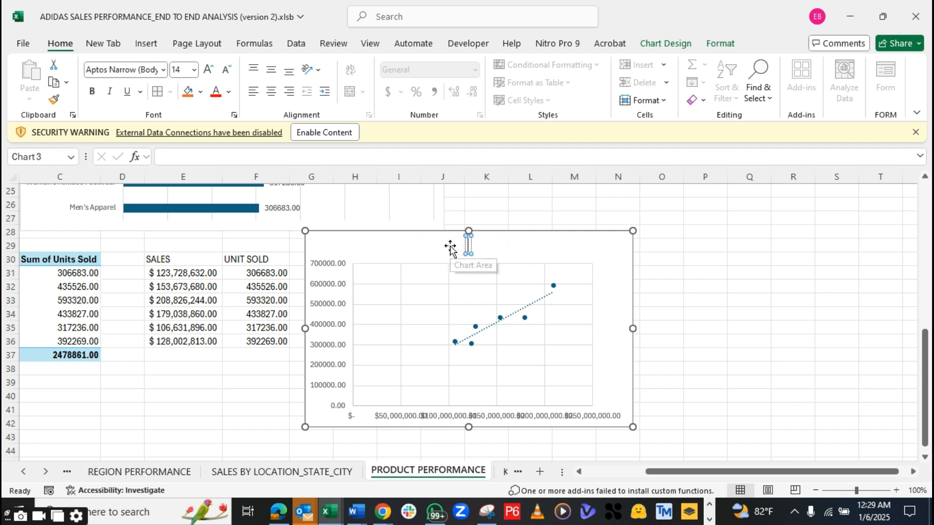
Title the scatter chart IMPACT OF UNIT SOLD ON TOTAL SALES and make the chart slightly smaller
{"action": "type", "text": "UNIT"}
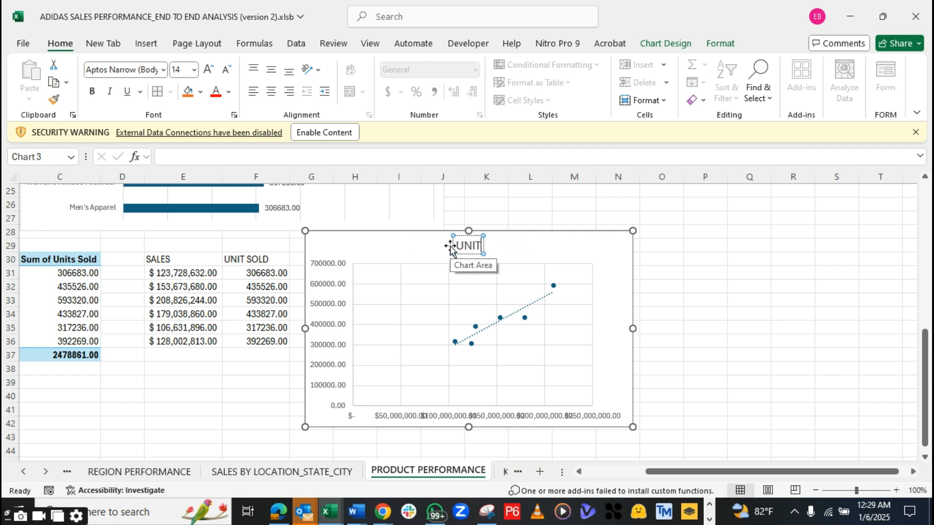
{"action": "type", "text": " SOLD"}
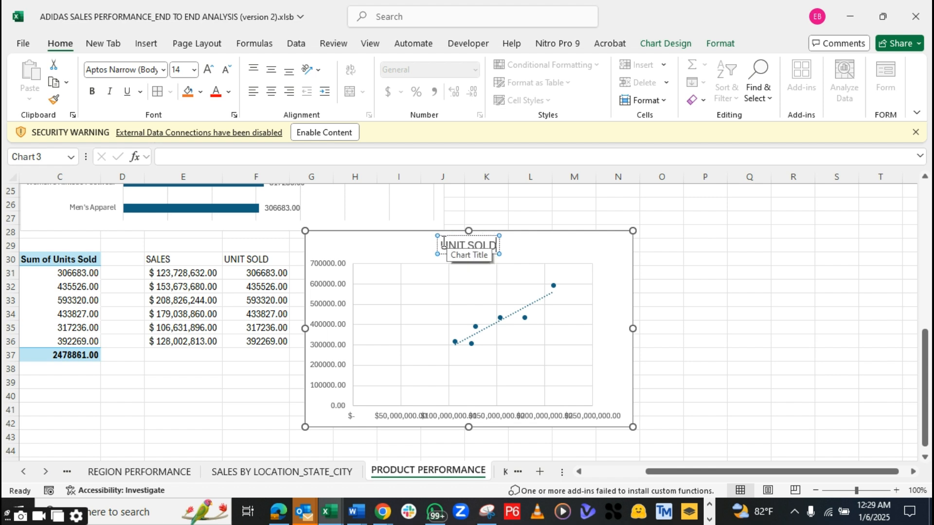
{"action": "left_click", "coordinate": [443, 242]}
{"action": "type", "text": "IMPACT "}
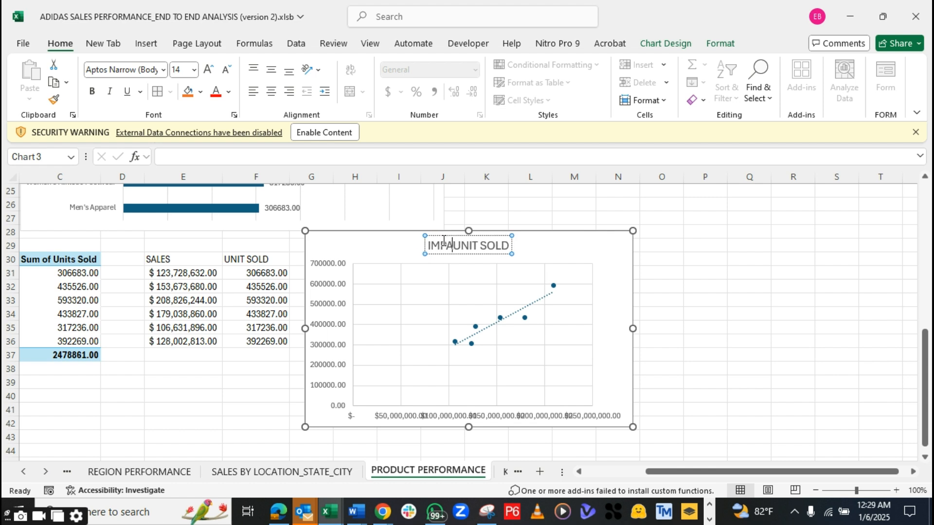
{"action": "type", "text": "OF"}
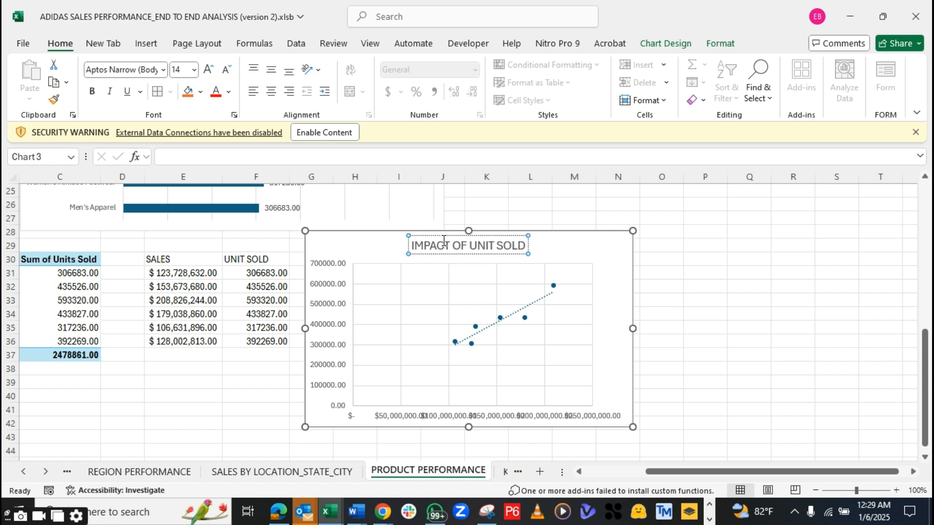
{"action": "left_click", "coordinate": [524, 247]}
{"action": "type", "text": "ON"}
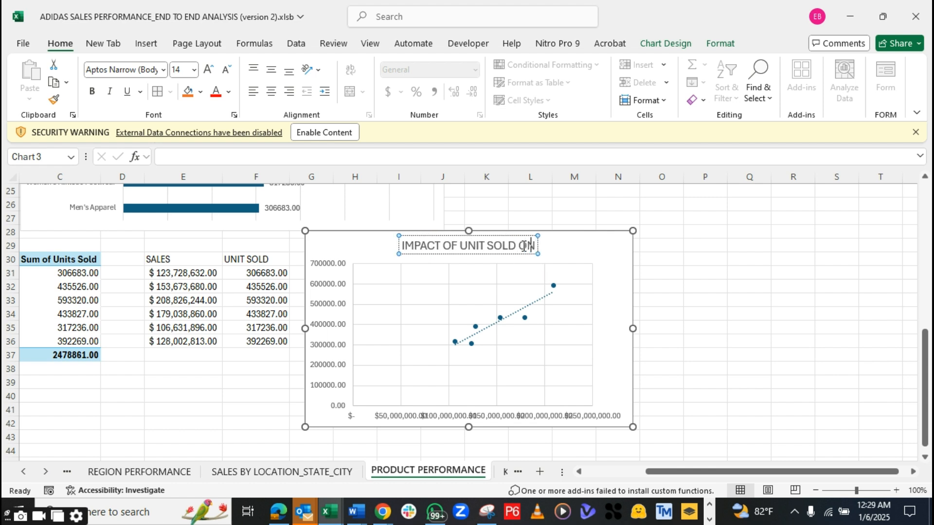
{"action": "type", "text": " TOTA"}
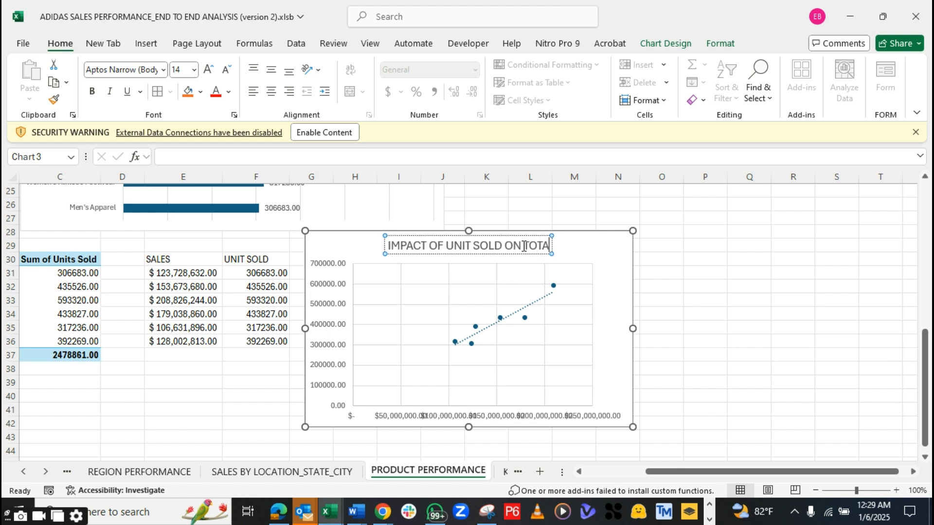
{"action": "type", "text": "L SALES"}
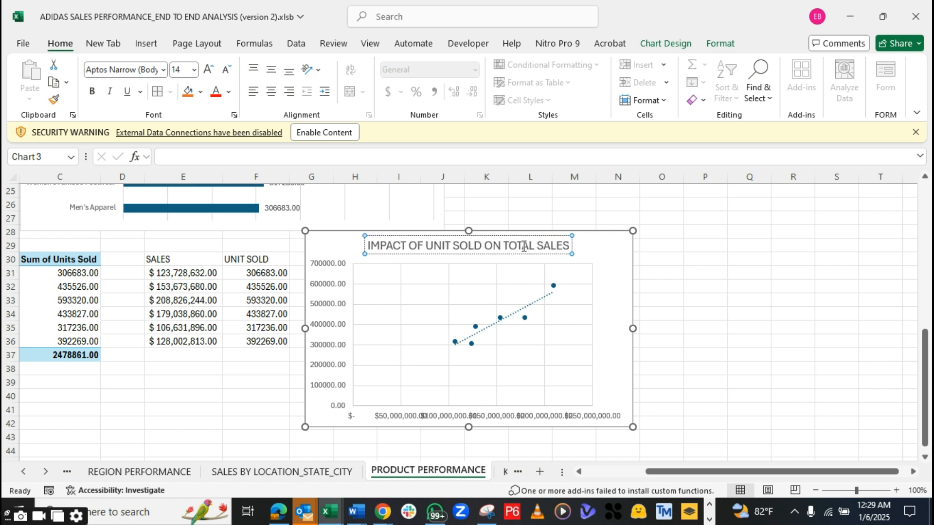
{"action": "left_click", "coordinate": [594, 239]}
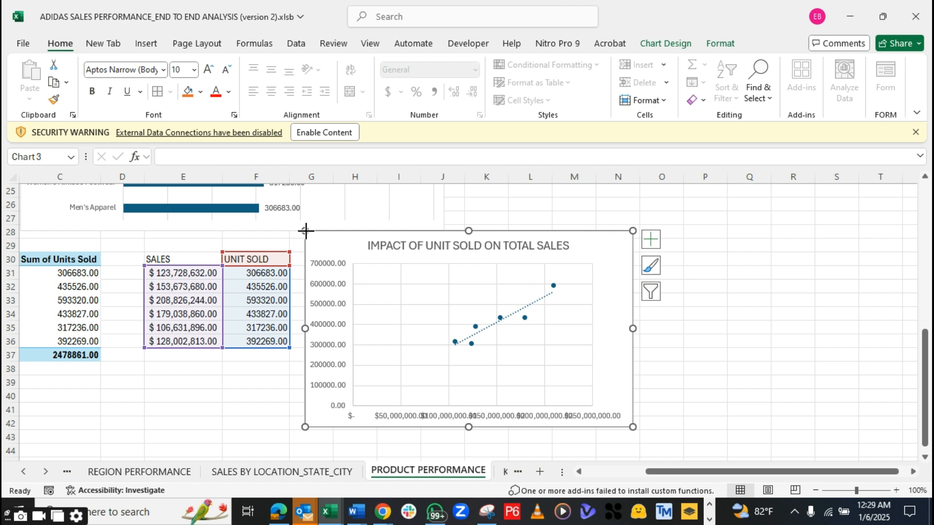
{"action": "left_click_drag", "start_coordinate": [303, 230], "coordinate": [322, 248]}
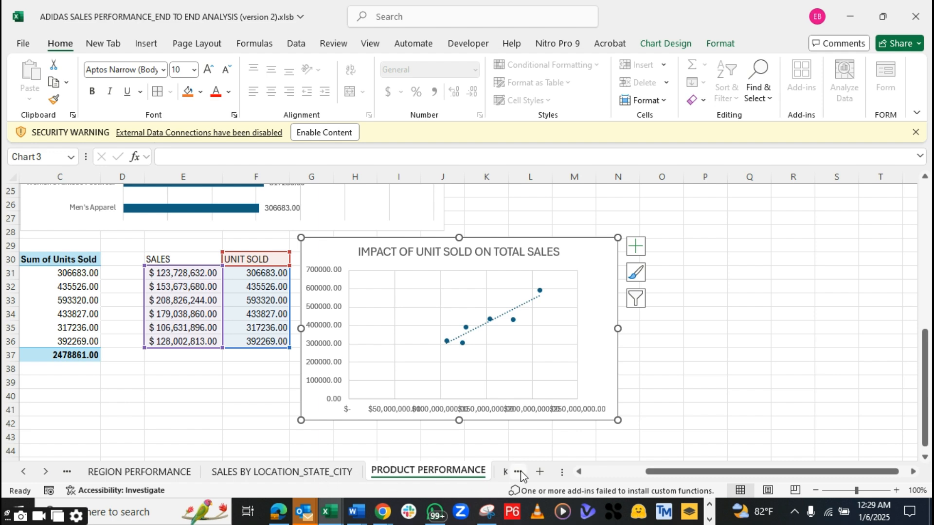
Look through the KPI_PROFIT_SALES and SALES METHOD PERFORMANCE sheets, ending on KPI_PROFIT_SALES
{"action": "left_click", "coordinate": [505, 473]}
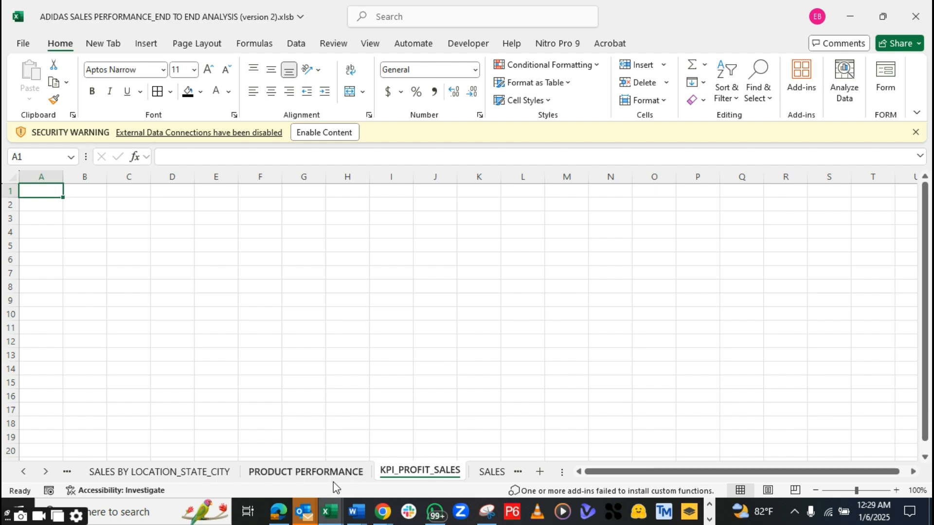
{"action": "left_click", "coordinate": [333, 479]}
{"action": "left_click", "coordinate": [413, 475]}
{"action": "left_click", "coordinate": [495, 474]}
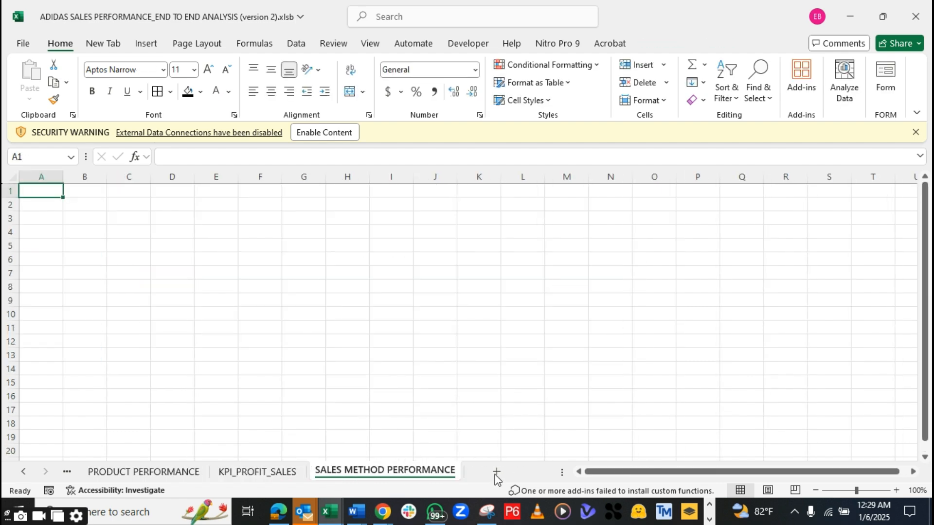
{"action": "left_click", "coordinate": [284, 473]}
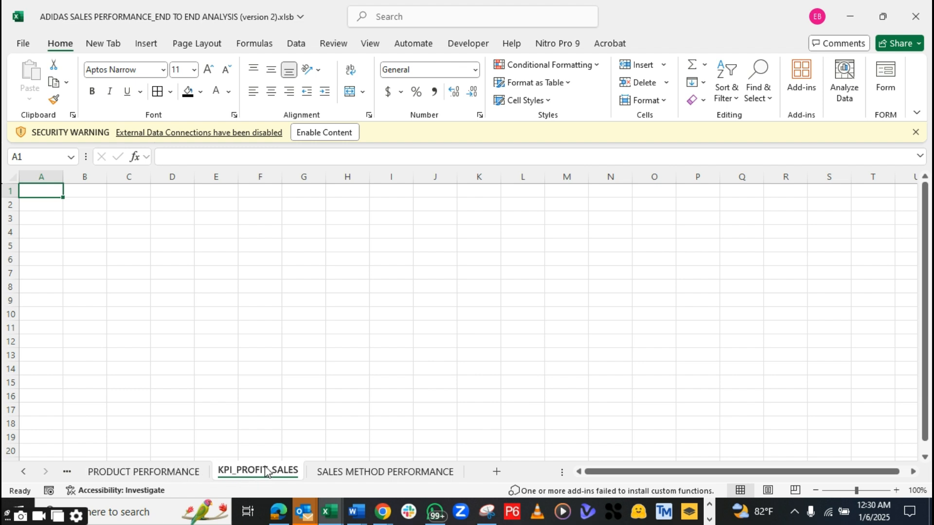
Return to the ADIDAS SALES DATASET_RAW FILE sheet and widen the Region column slightly
{"action": "left_click", "coordinate": [68, 472]}
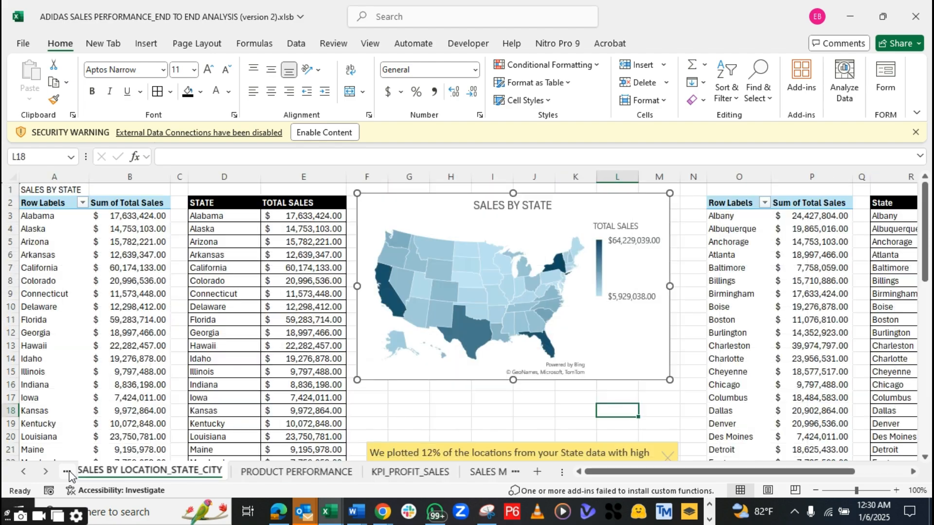
{"action": "left_click", "coordinate": [67, 471]}
{"action": "left_click", "coordinate": [67, 472]}
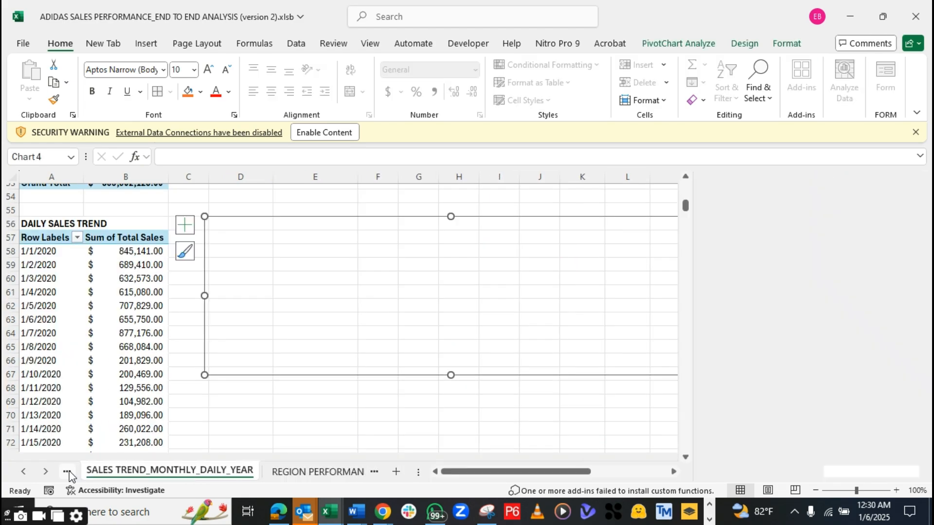
{"action": "left_click", "coordinate": [67, 472]}
{"action": "left_click", "coordinate": [67, 472]}
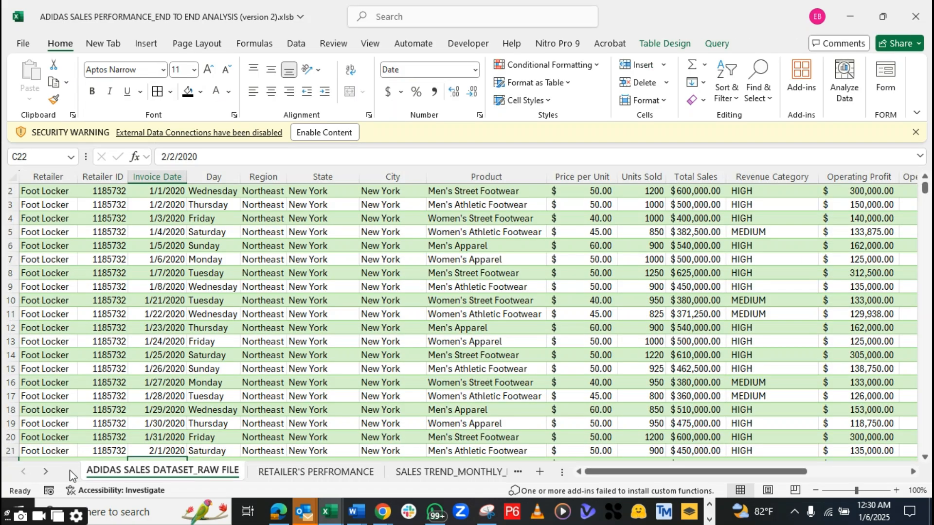
{"action": "left_click", "coordinate": [263, 246]}
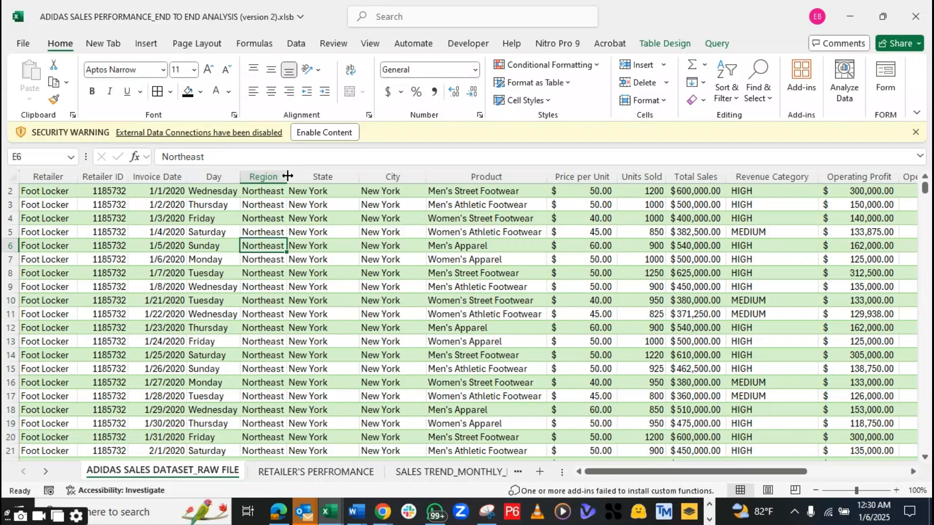
{"action": "left_click_drag", "start_coordinate": [287, 176], "coordinate": [302, 178]}
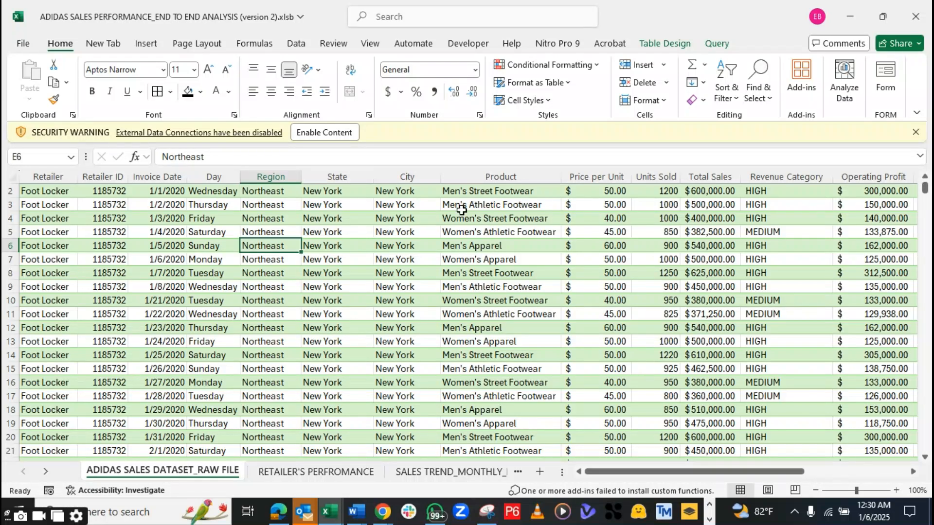
Create a PivotTable from ADIDAS_SALES_DATASET_RAW_FILE in cell A2 of the KPI_PROFIT_SALES sheet, adding the data to the Data Model
{"action": "left_click", "coordinate": [763, 174]}
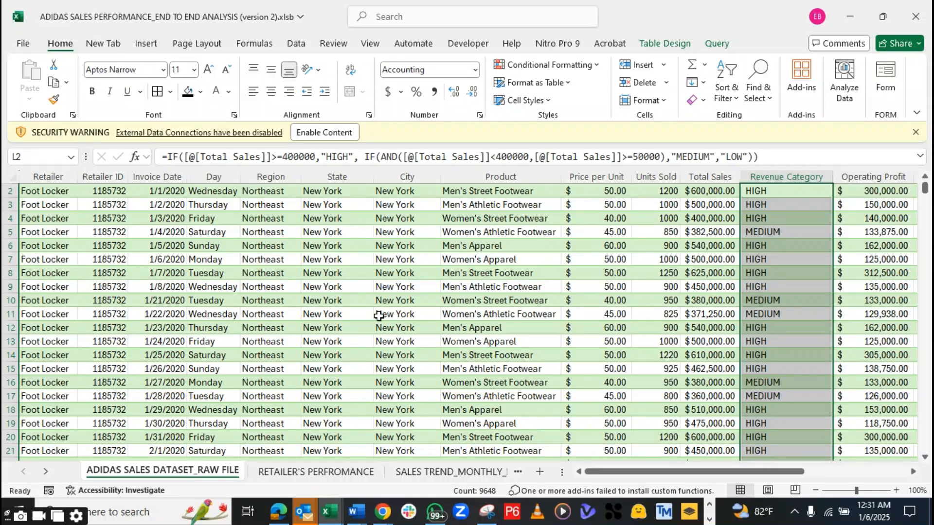
{"action": "left_click", "coordinate": [234, 278]}
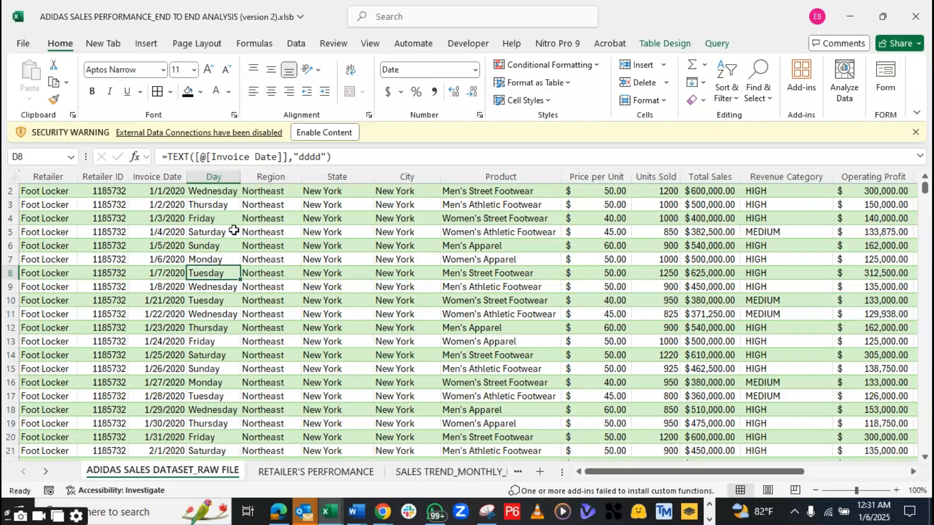
{"action": "left_click", "coordinate": [148, 43]}
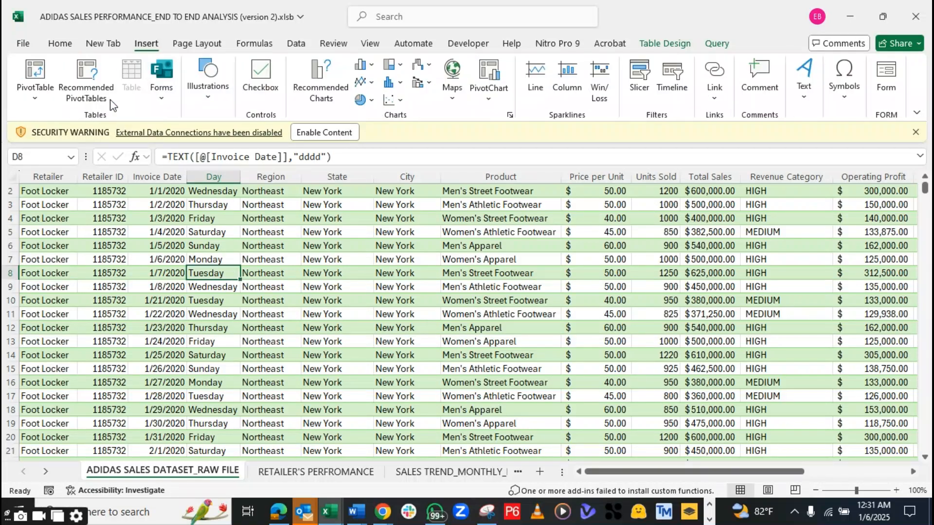
{"action": "left_click", "coordinate": [47, 77]}
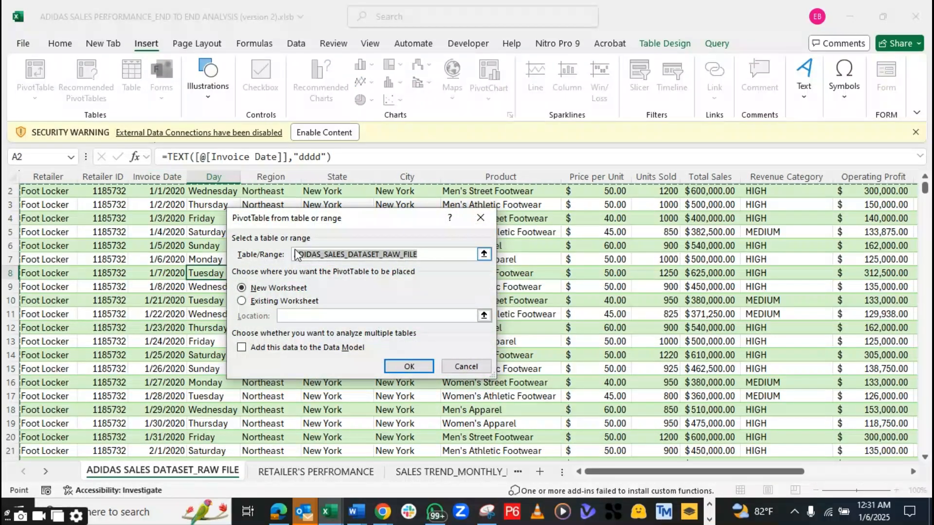
{"action": "left_click", "coordinate": [242, 302]}
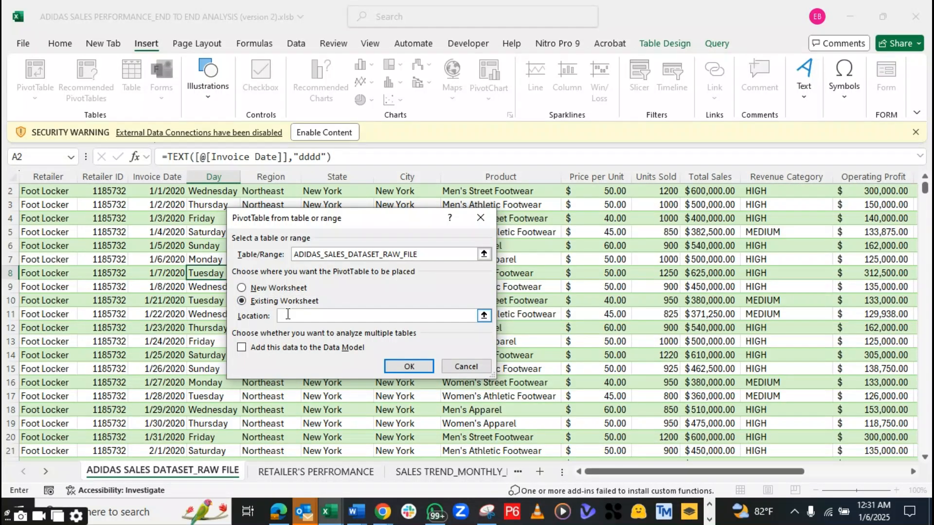
{"action": "left_click", "coordinate": [518, 472]}
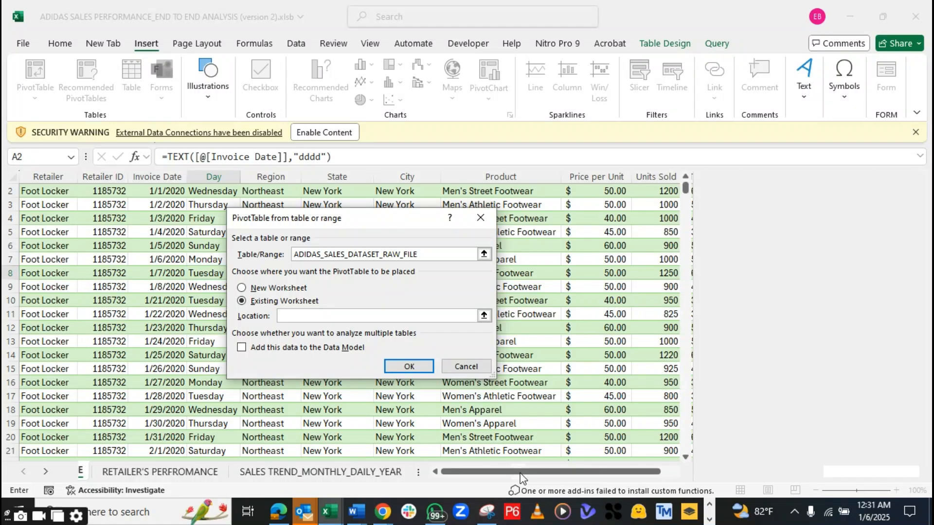
{"action": "left_click", "coordinate": [409, 472]}
{"action": "left_click", "coordinate": [375, 475]}
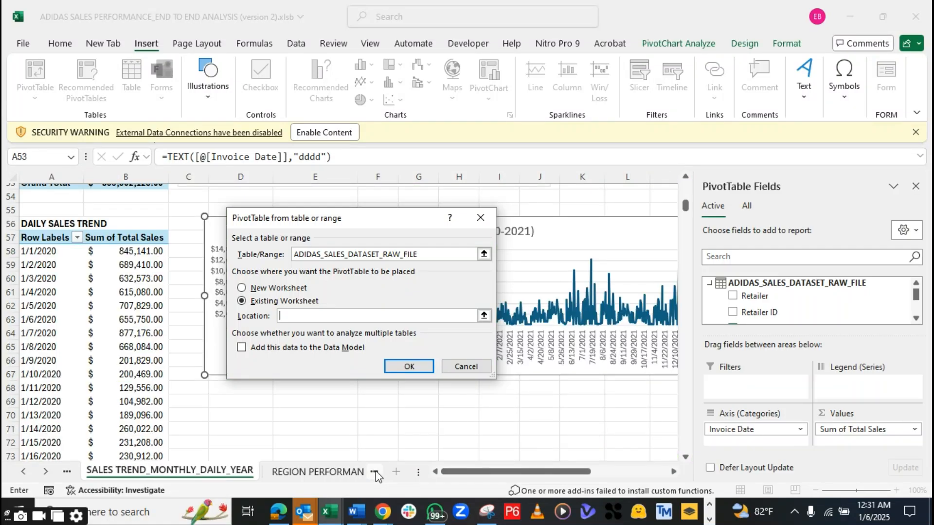
{"action": "left_click", "coordinate": [375, 476]}
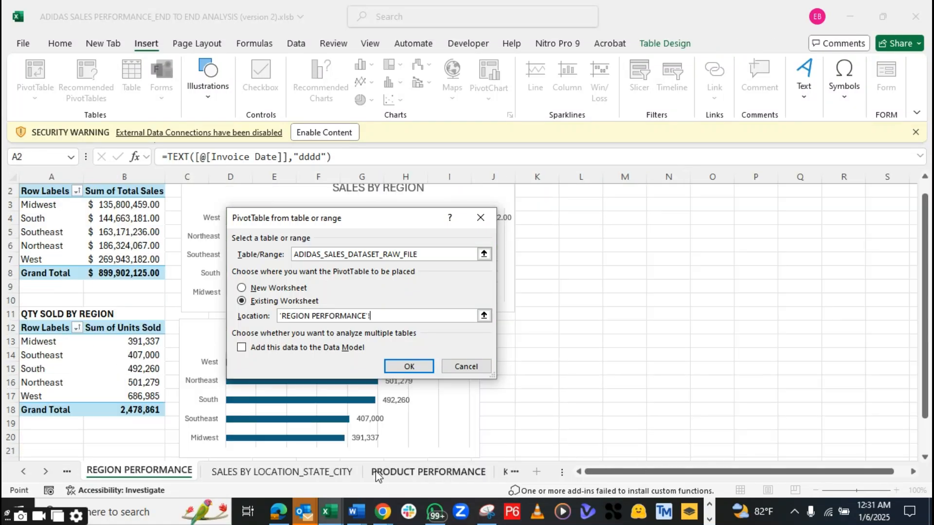
{"action": "left_click", "coordinate": [518, 473]}
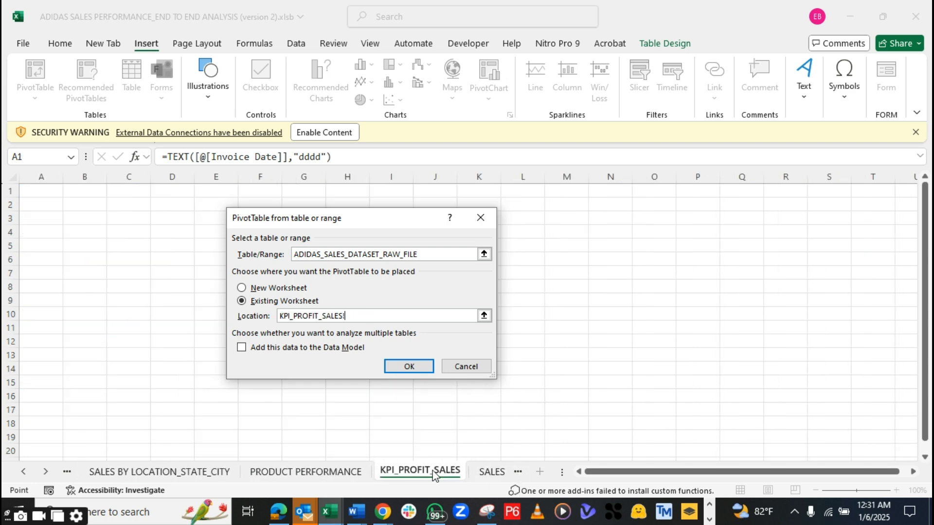
{"action": "left_click", "coordinate": [43, 205]}
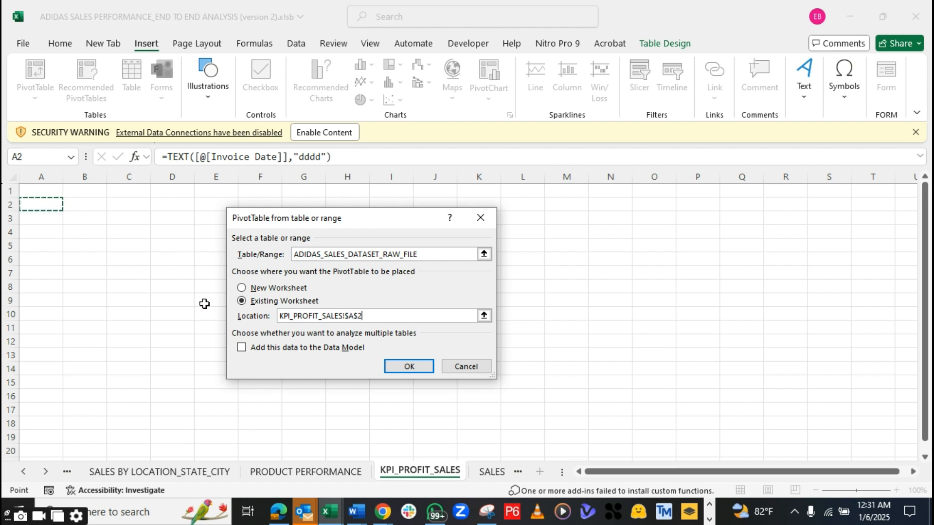
{"action": "left_click", "coordinate": [242, 347]}
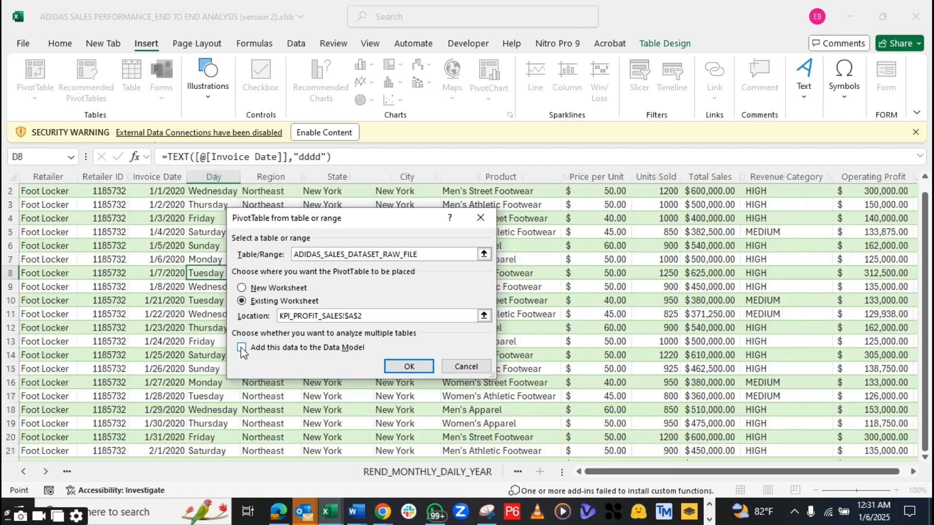
{"action": "left_click", "coordinate": [400, 365]}
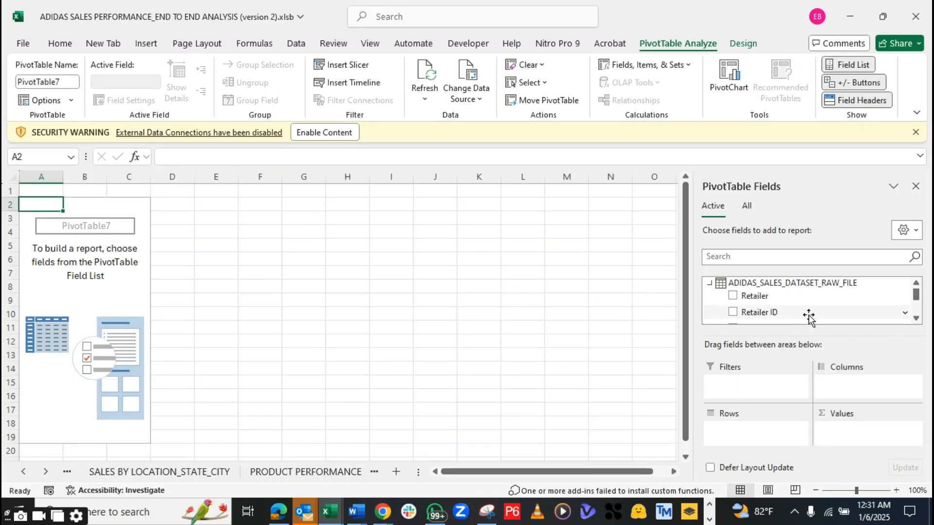
Add the Total Sales field to the new PivotTable's values as a sum
{"action": "mouse_move", "coordinate": [917, 294]}
{"action": "left_mouse_down"}
{"action": "mouse_move", "coordinate": [917, 324]}
{"action": "mouse_move", "coordinate": [917, 305]}
{"action": "left_mouse_up"}
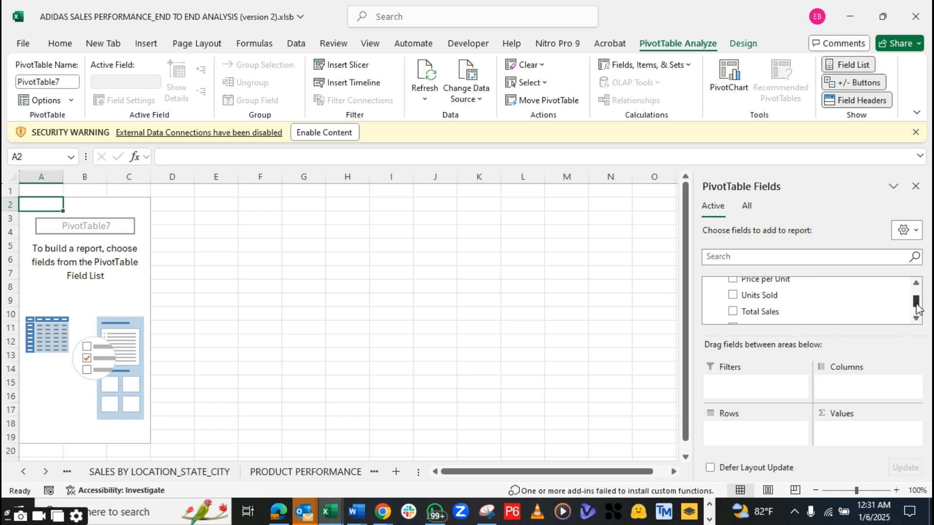
{"action": "left_click_drag", "start_coordinate": [790, 314], "coordinate": [848, 433]}
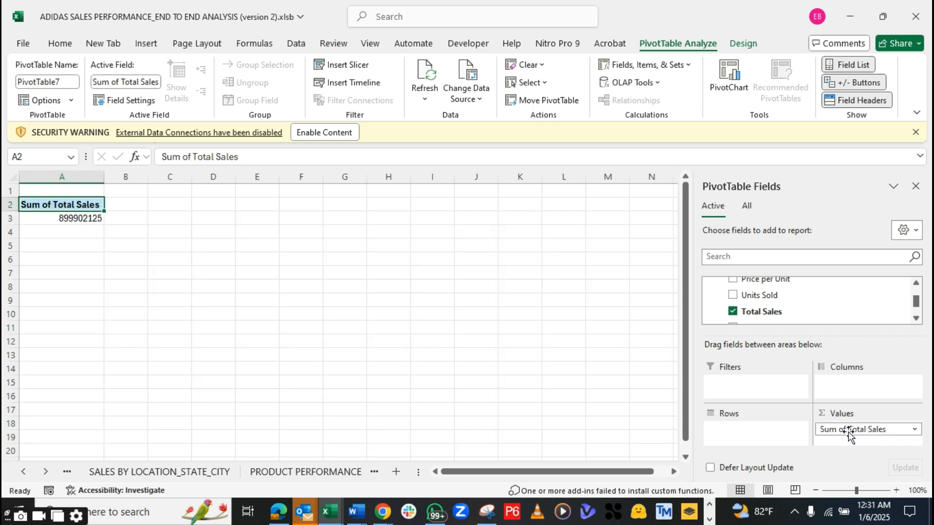
{"action": "left_click", "coordinate": [170, 230]}
Rename the PivotTable's value field in A2 to Total Sales
{"action": "left_click", "coordinate": [48, 203]}
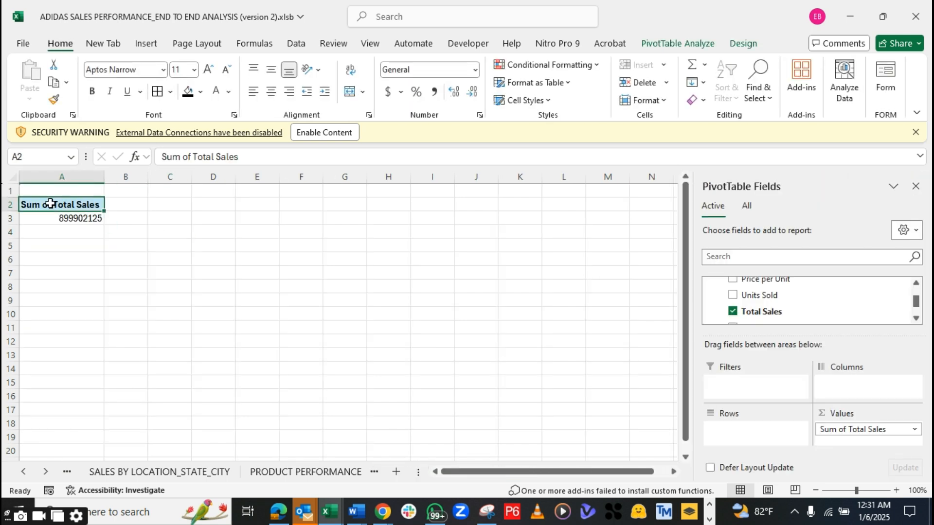
{"action": "left_click", "coordinate": [67, 200]}
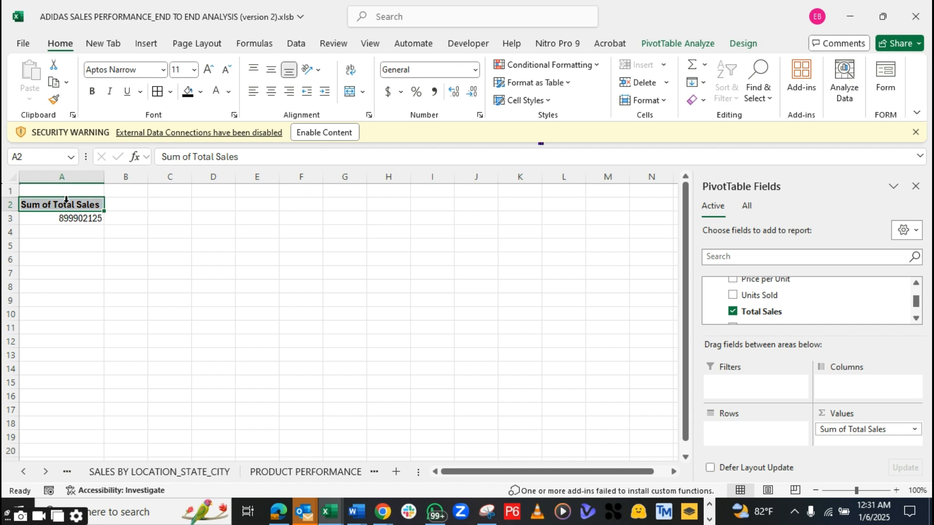
{"action": "double_click", "coordinate": [72, 204]}
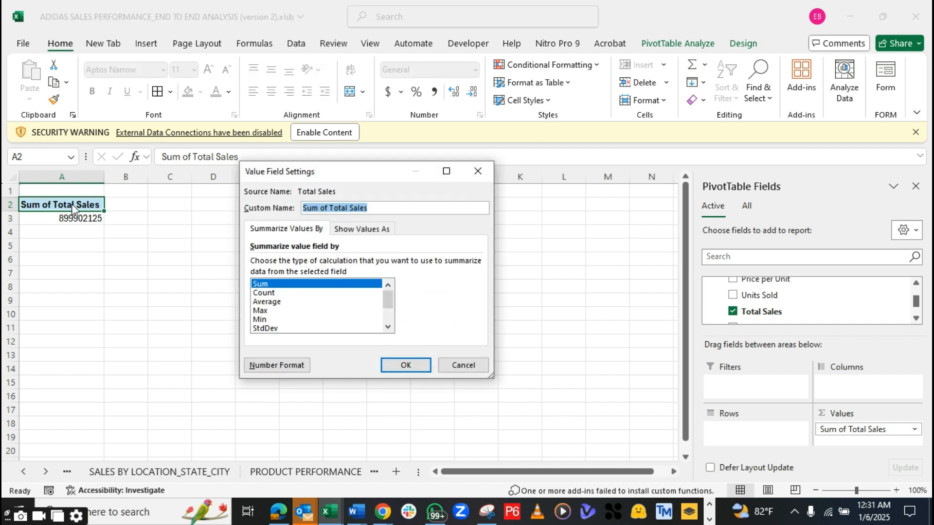
{"action": "left_click", "coordinate": [372, 208]}
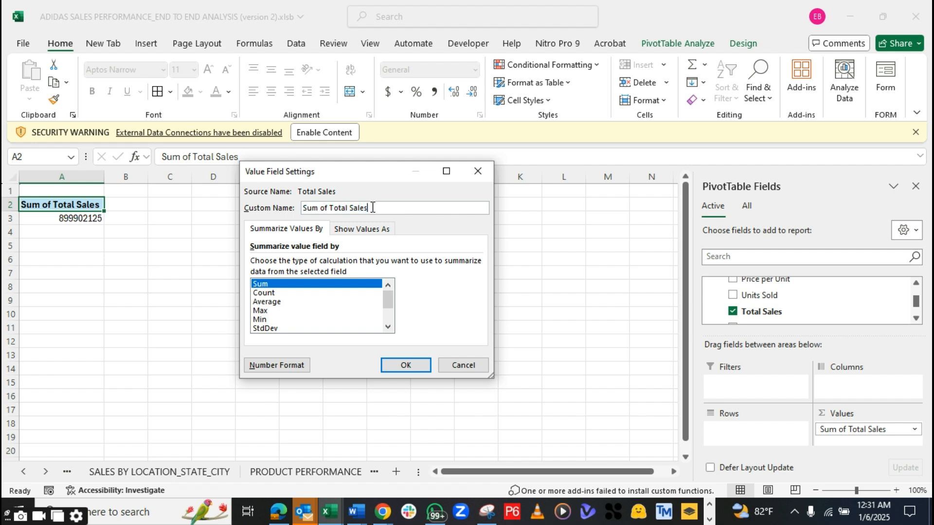
{"action": "left_click", "coordinate": [329, 205]}
{"action": "key", "text": "shift+Home"}
{"action": "key", "text": "BackSpace"}
{"action": "left_click", "coordinate": [405, 365]}
{"action": "left_click", "coordinate": [67, 235]}
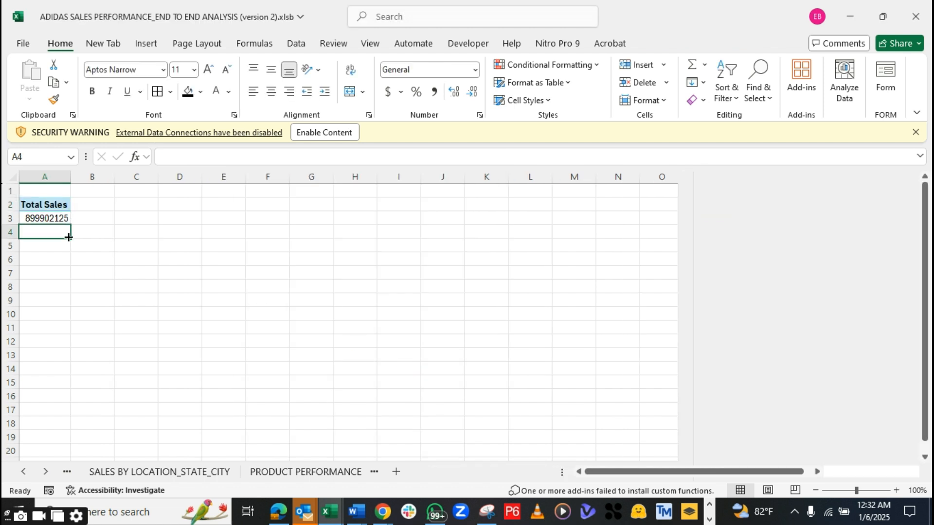
Apply the dollar accounting format and bold to the Total Sales figure in A3
{"action": "left_click", "coordinate": [51, 218]}
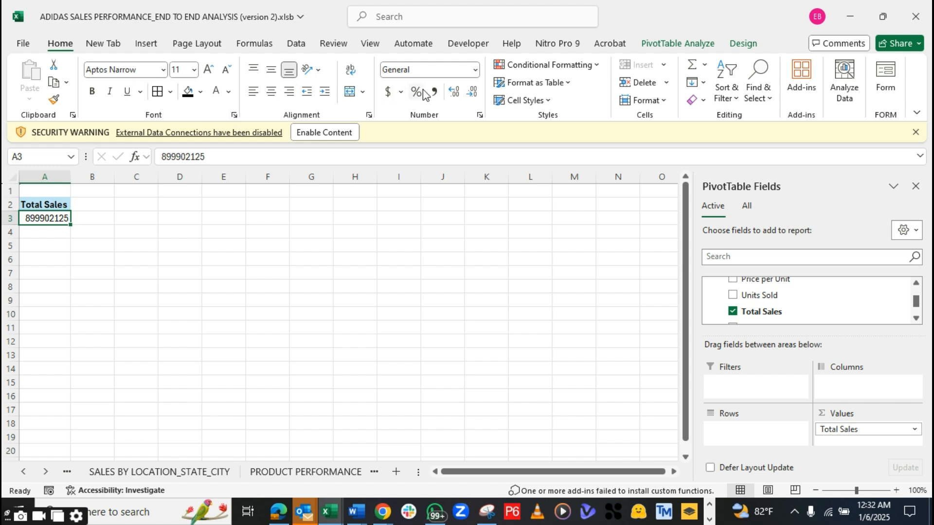
{"action": "left_click", "coordinate": [387, 91]}
{"action": "left_click", "coordinate": [74, 236]}
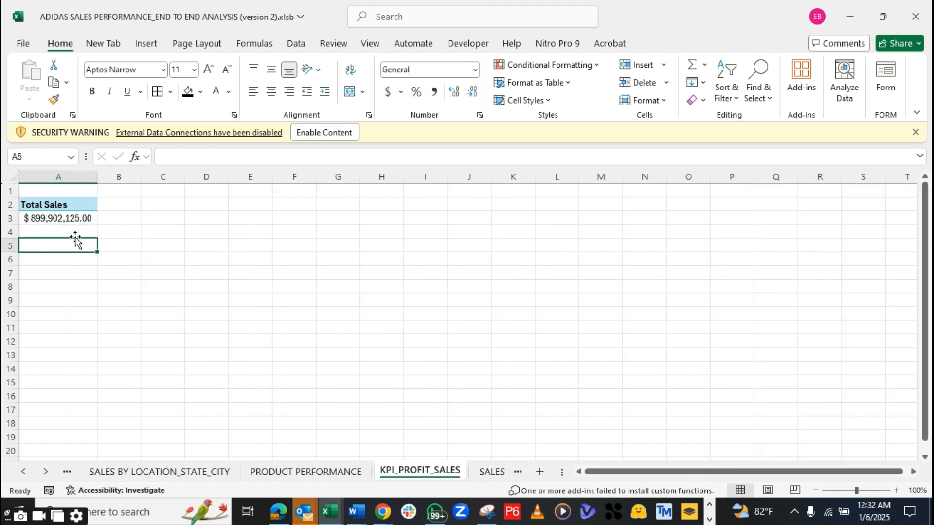
{"action": "left_click", "coordinate": [71, 218]}
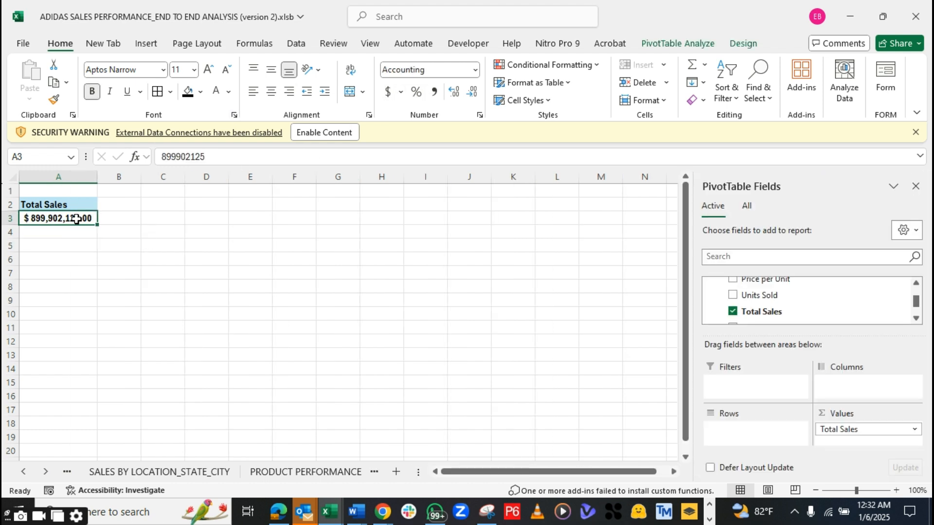
{"action": "left_click", "coordinate": [60, 243]}
Copy the Total Sales PivotTable in A2:A3 and paste the duplicate at A6
{"action": "left_click_drag", "start_coordinate": [50, 207], "coordinate": [52, 217]}
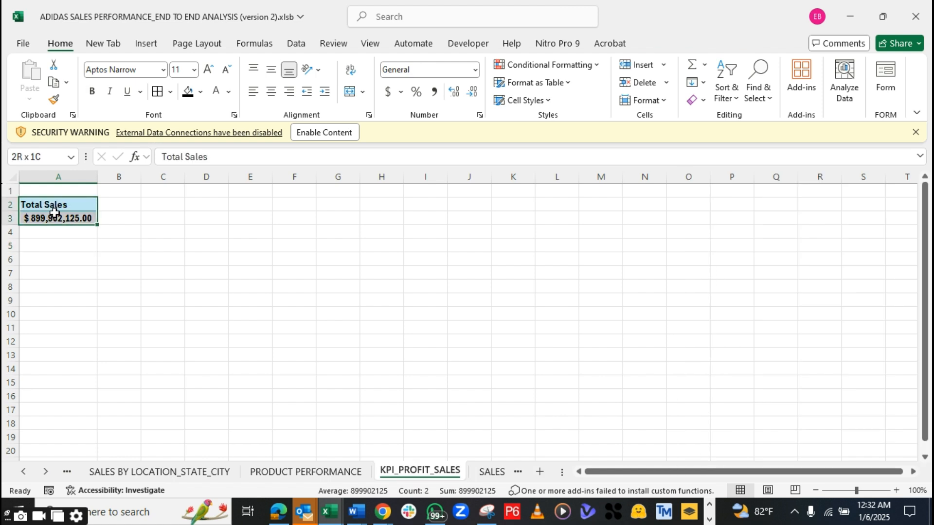
{"action": "key", "text": "ctrl+c"}
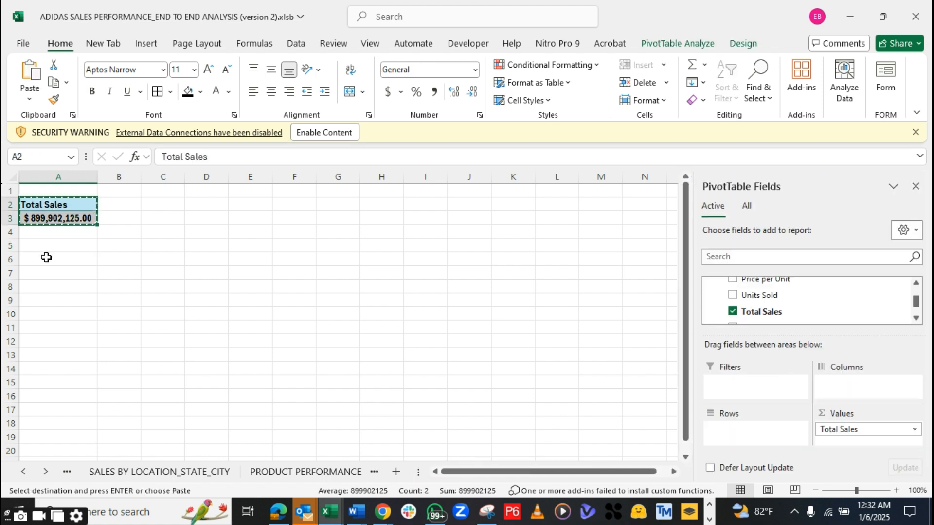
{"action": "left_click", "coordinate": [46, 258]}
{"action": "key", "text": "ctrl+v"}
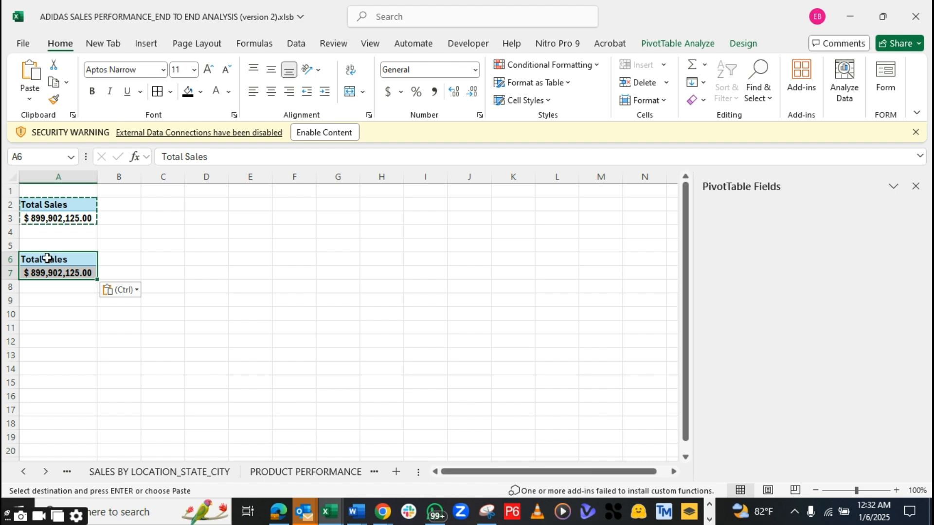
{"action": "left_click", "coordinate": [77, 275]}
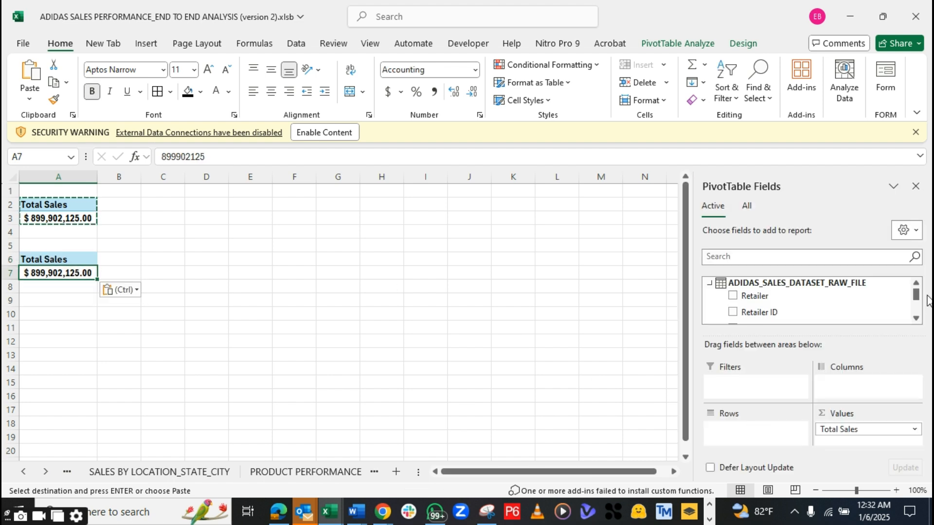
{"action": "left_click_drag", "start_coordinate": [916, 294], "coordinate": [918, 306]}
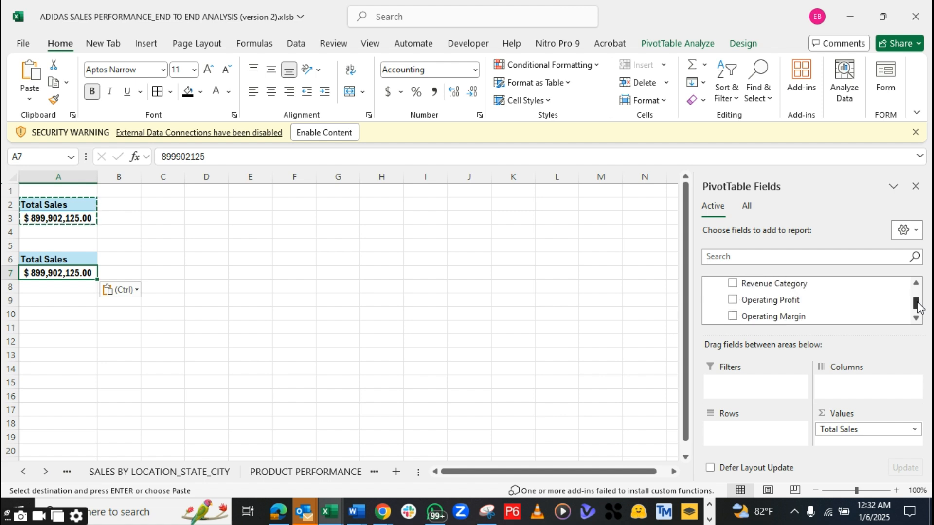
{"action": "scroll", "coordinate": [918, 306], "scroll_direction": "up", "scroll_amount": 2}
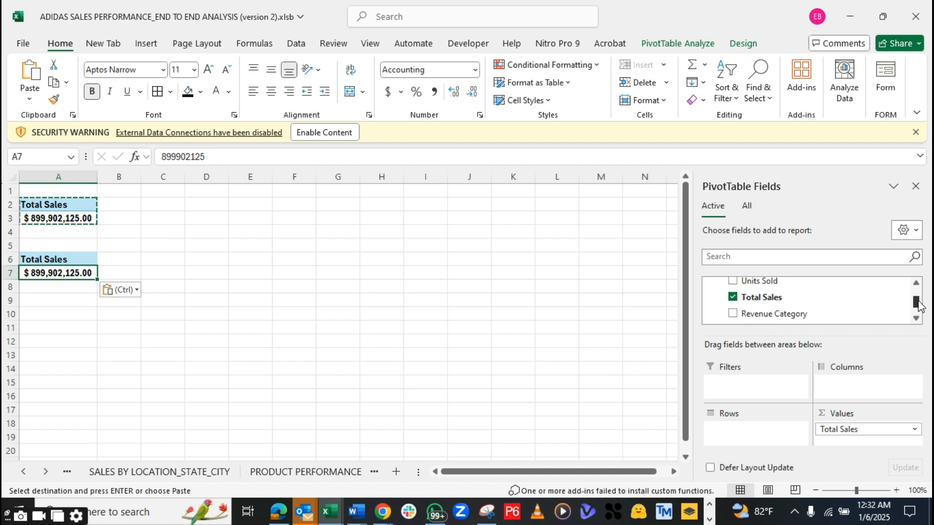
{"action": "scroll", "coordinate": [918, 307], "scroll_direction": "up", "scroll_amount": 1}
{"action": "scroll", "coordinate": [918, 306], "scroll_direction": "down", "scroll_amount": 1}
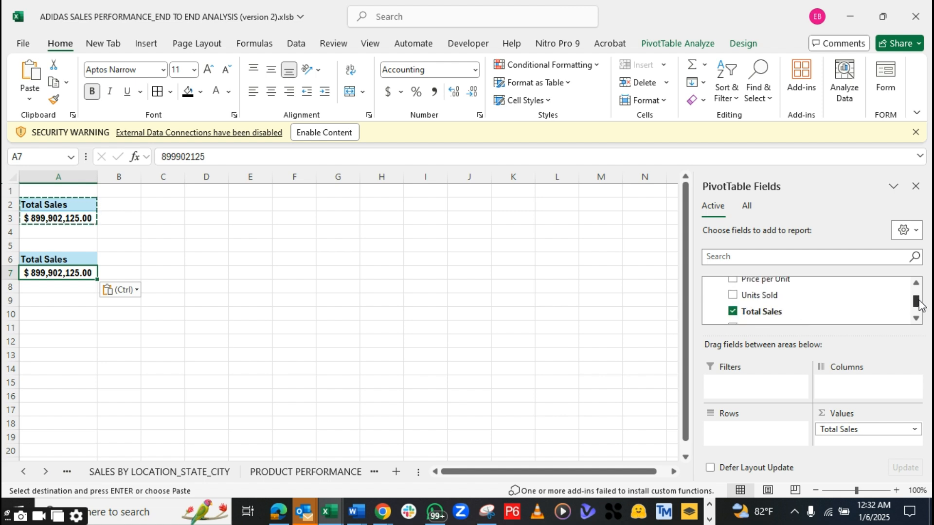
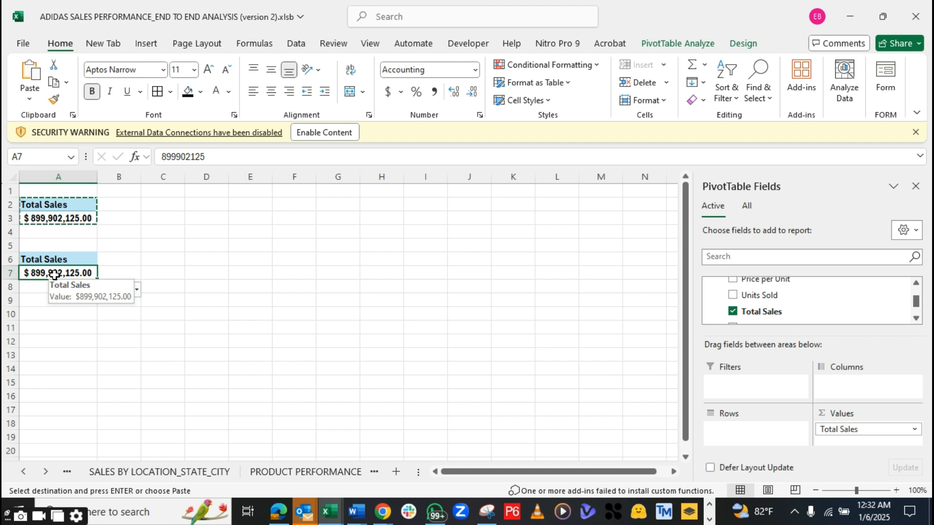
Change the A6 PivotTable's value field to summarize Total Sales by Average
{"action": "left_click", "coordinate": [68, 254]}
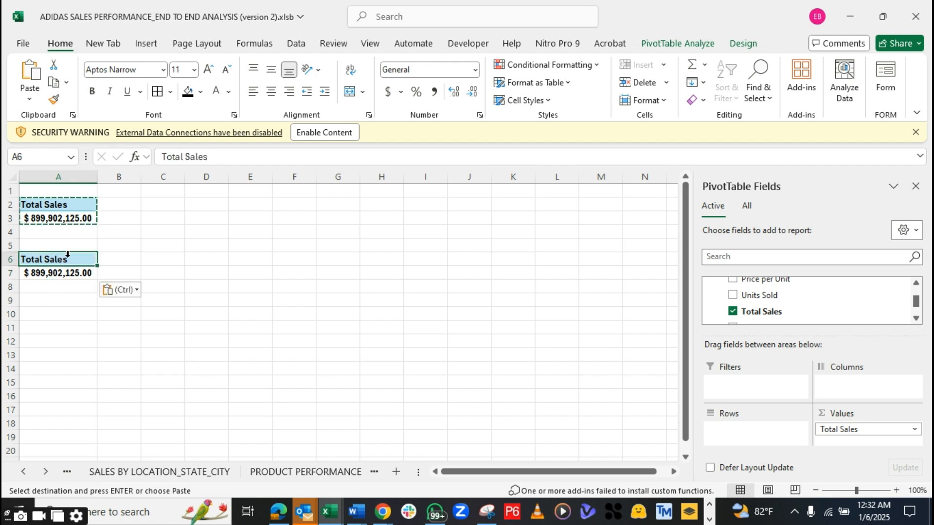
{"action": "double_click", "coordinate": [67, 258]}
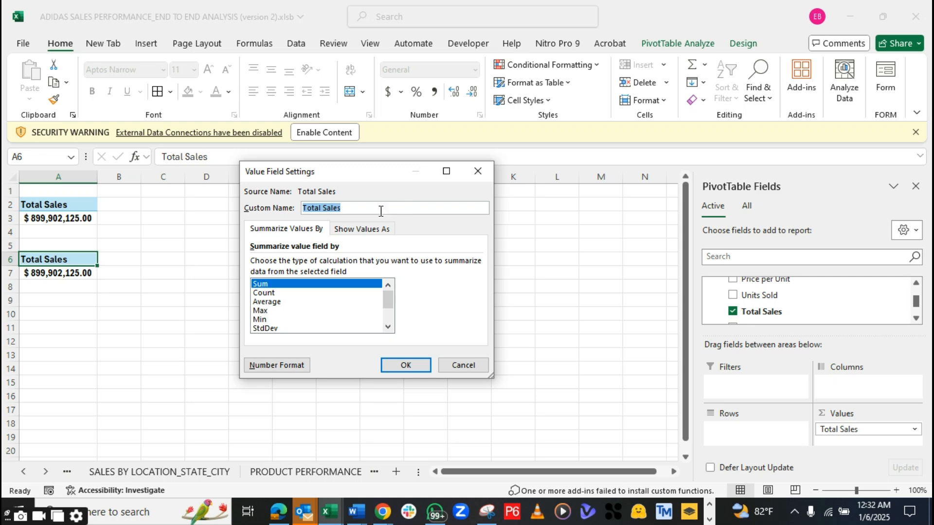
{"action": "type", "text": "Average"}
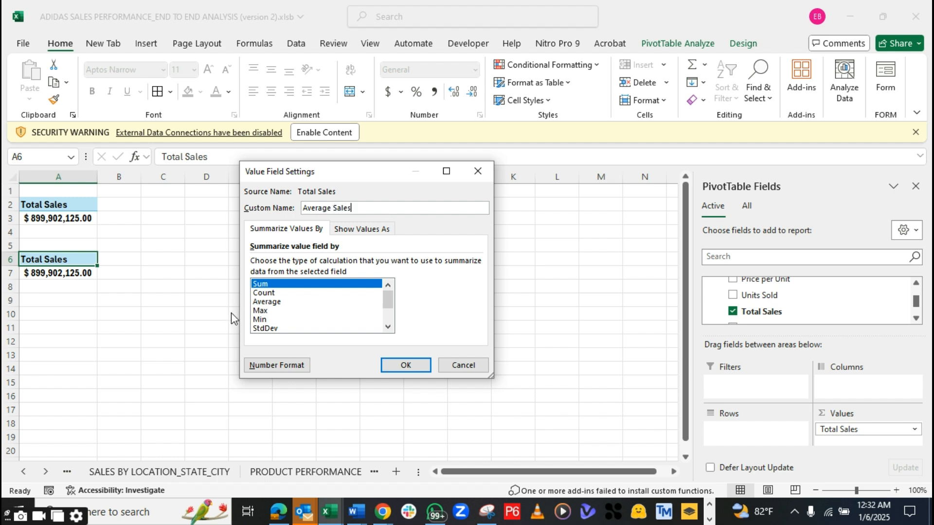
{"action": "left_click", "coordinate": [266, 302]}
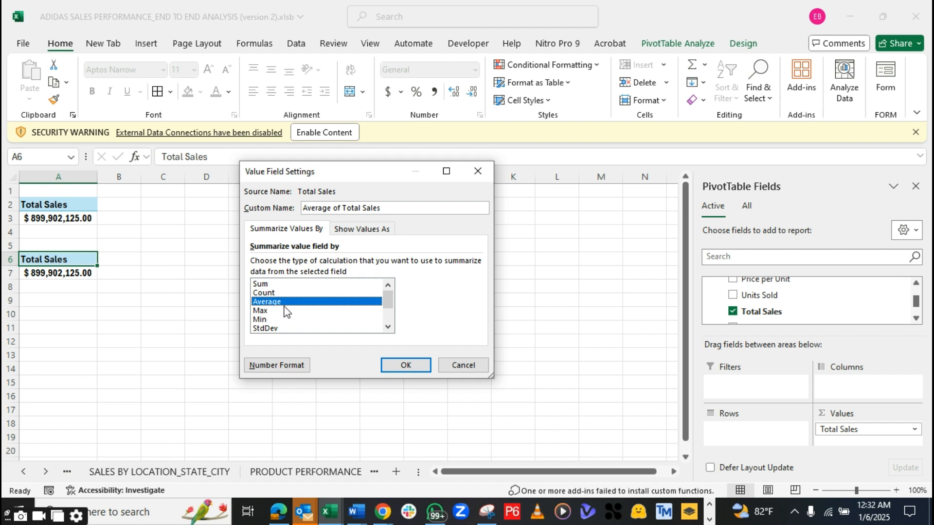
{"action": "left_click", "coordinate": [408, 365]}
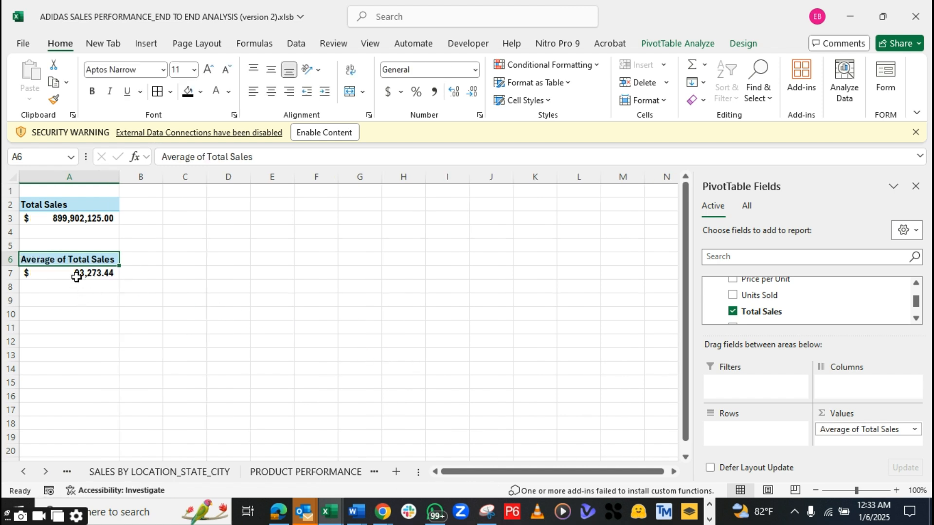
{"action": "left_click", "coordinate": [51, 272]}
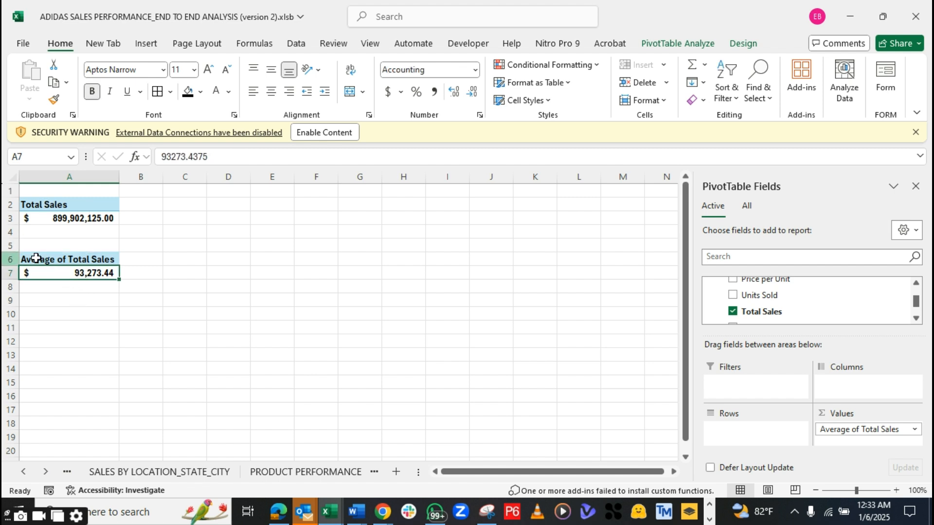
{"action": "mouse_move", "coordinate": [58, 221]}
Copy the Average of Total Sales PivotTable in A6:A7 and paste the duplicate at A10
{"action": "left_click", "coordinate": [69, 259]}
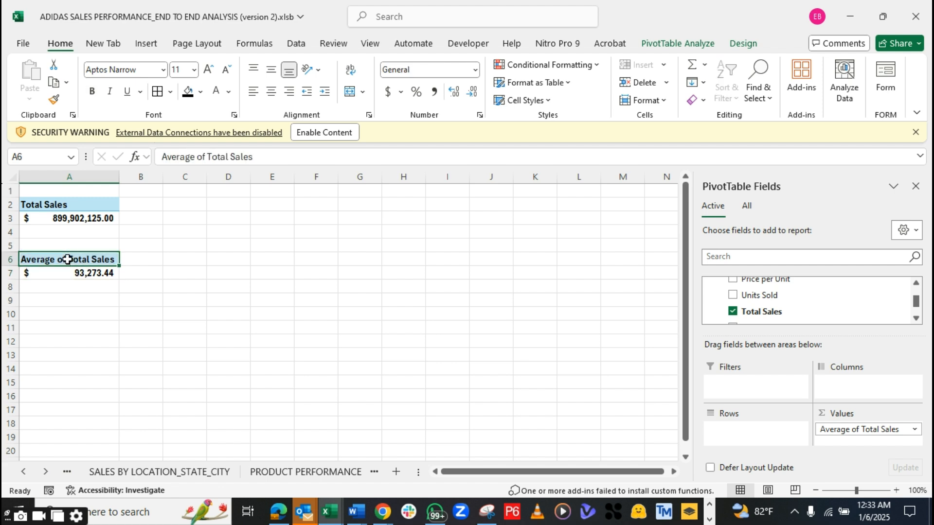
{"action": "left_click_drag", "start_coordinate": [69, 260], "coordinate": [72, 273]}
{"action": "key", "text": "ctrl+c"}
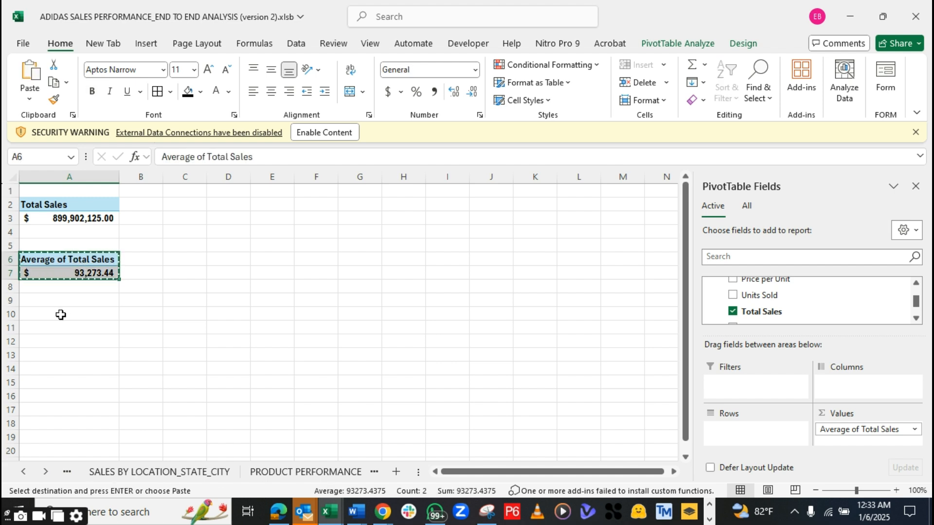
{"action": "left_click", "coordinate": [60, 314]}
{"action": "key", "text": "ctrl+v"}
{"action": "left_click", "coordinate": [168, 313]}
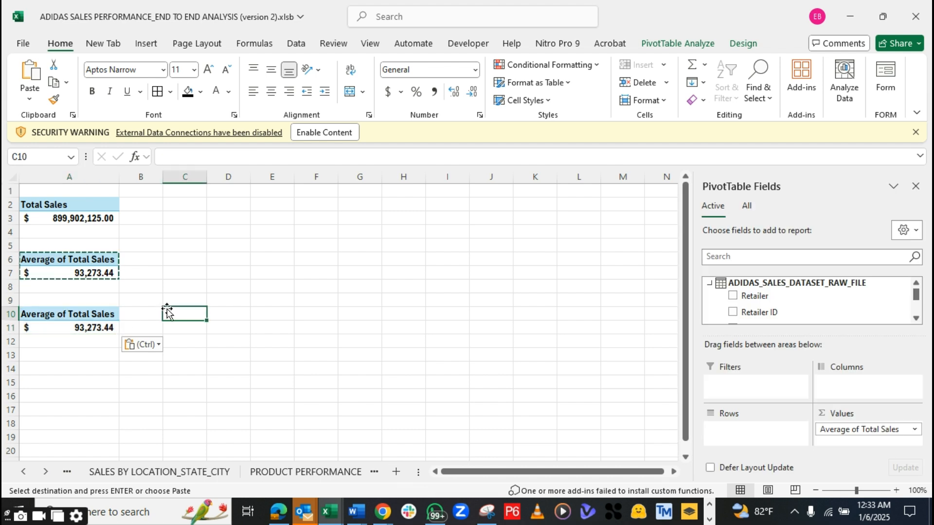
Change the A10 PivotTable's value field to summarize Total Sales by Max
{"action": "left_click", "coordinate": [80, 317]}
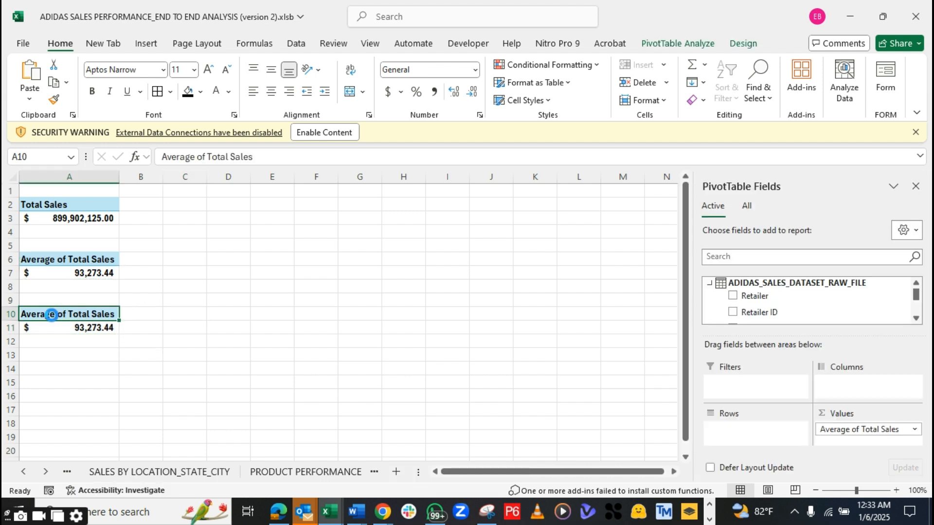
{"action": "double_click", "coordinate": [53, 318]}
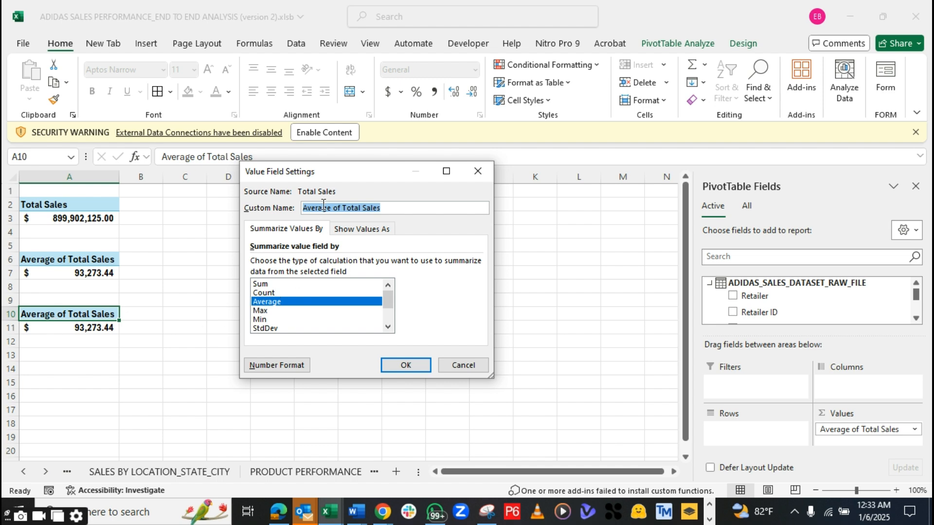
{"action": "left_click", "coordinate": [265, 311]}
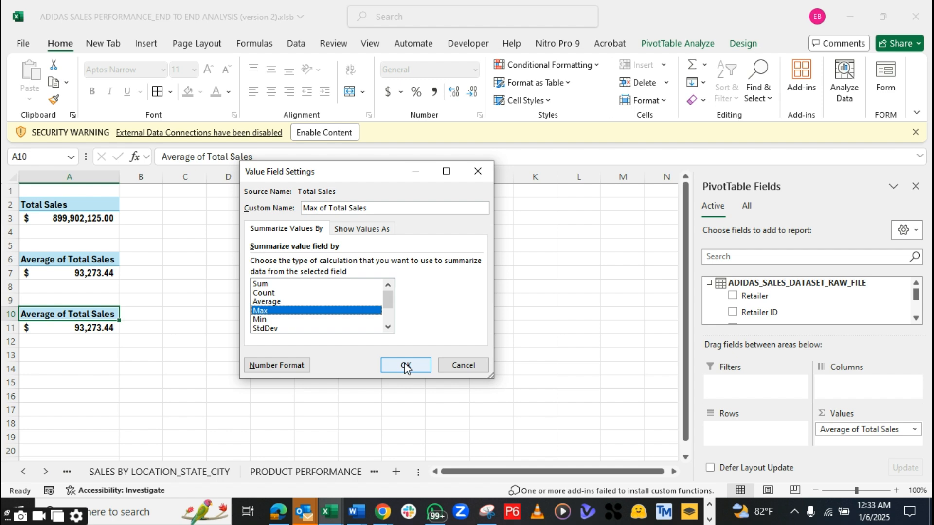
{"action": "left_click", "coordinate": [406, 366]}
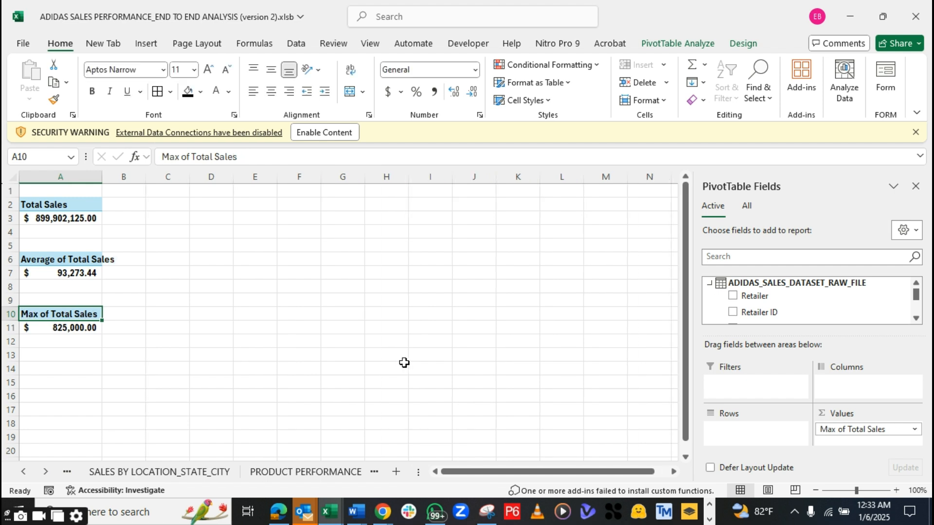
{"action": "left_click", "coordinate": [55, 338]}
{"action": "left_click", "coordinate": [65, 328]}
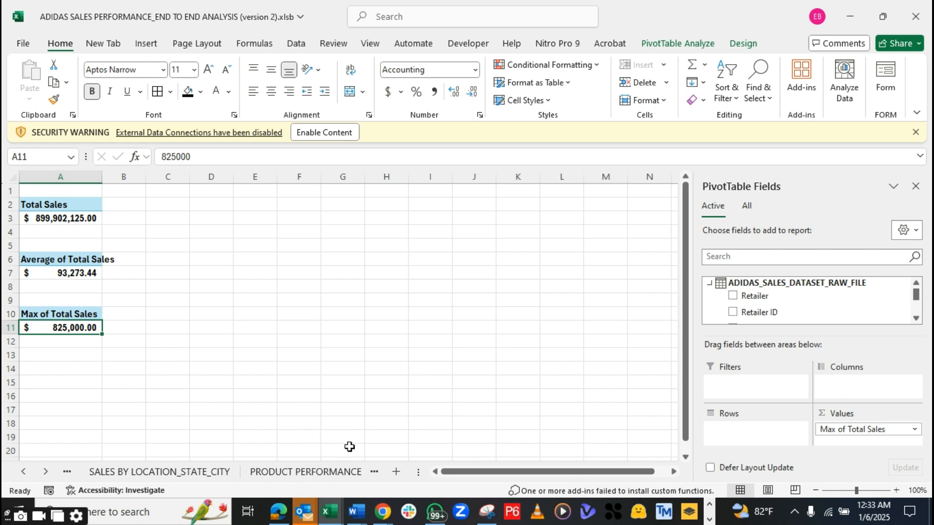
Check the MAX cell R3 on the ADIDAS SALES DATASET_RAW FILE sheet against the pivot's maximum, and return to the KPI_PROFIT_SALES sheet
{"action": "left_click", "coordinate": [67, 471]}
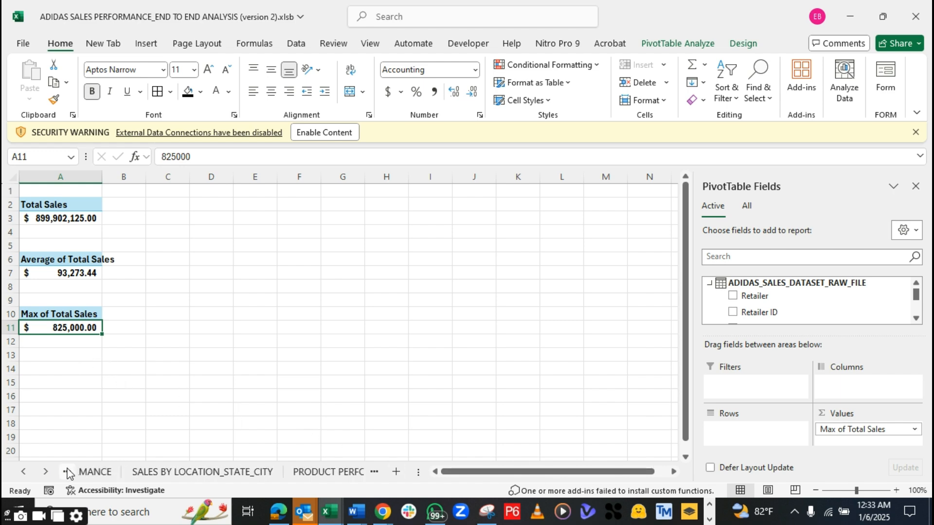
{"action": "left_click", "coordinate": [68, 471]}
{"action": "left_click", "coordinate": [67, 471]}
{"action": "left_click", "coordinate": [67, 471]}
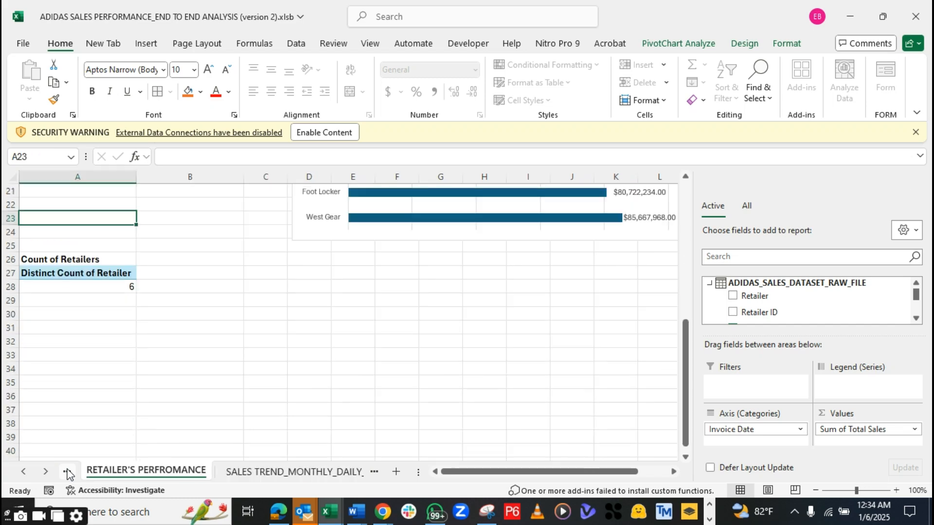
{"action": "left_click", "coordinate": [67, 471]}
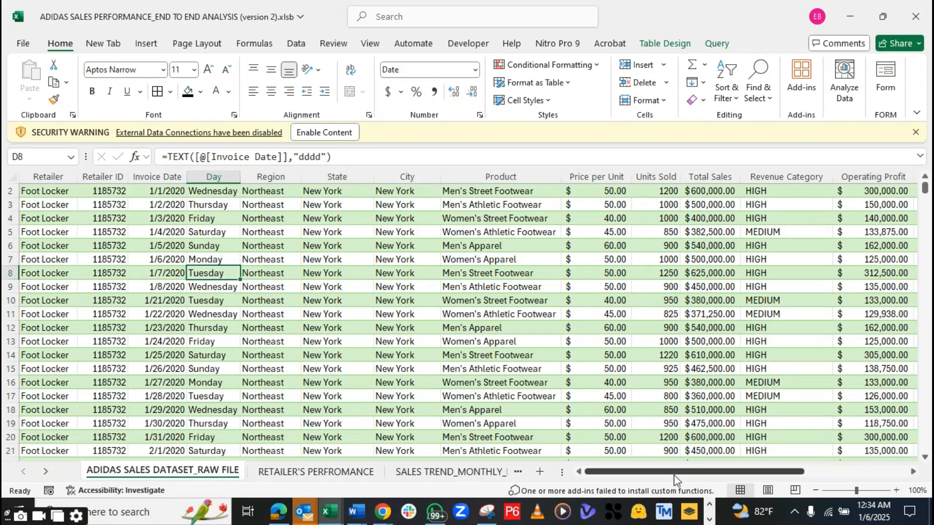
{"action": "left_click_drag", "start_coordinate": [673, 474], "coordinate": [867, 474]}
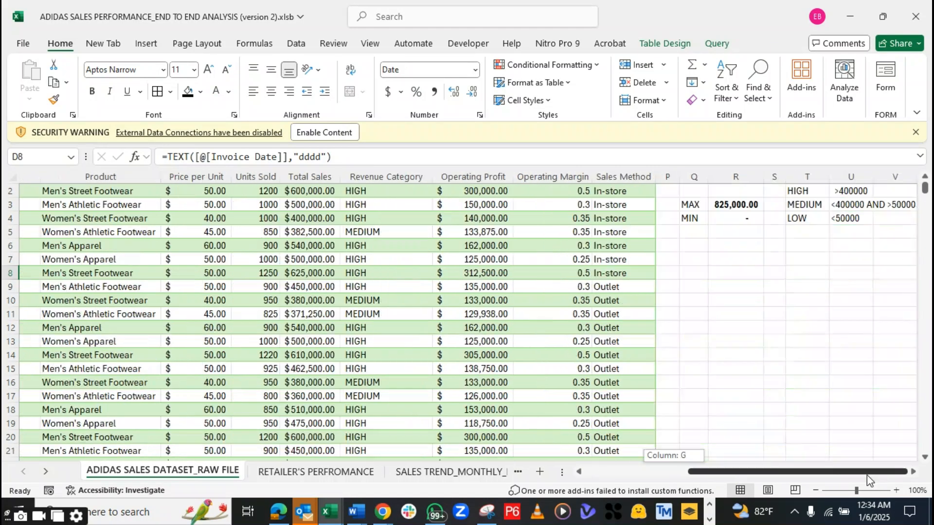
{"action": "left_click", "coordinate": [725, 208]}
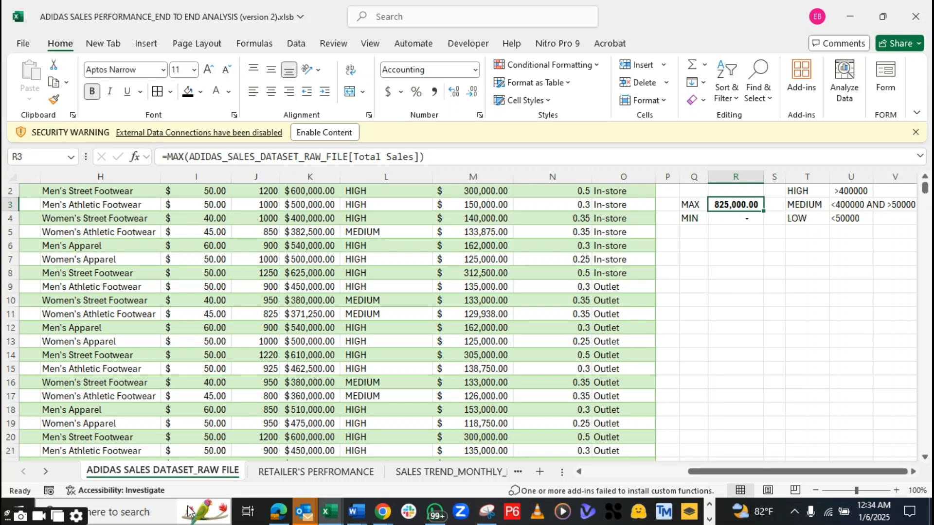
{"action": "left_click", "coordinate": [504, 472]}
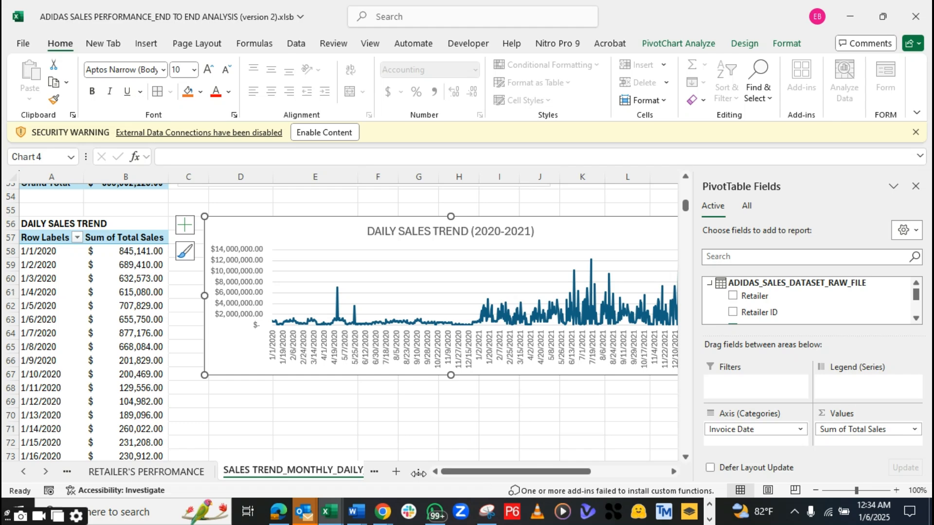
{"action": "left_click", "coordinate": [374, 472]}
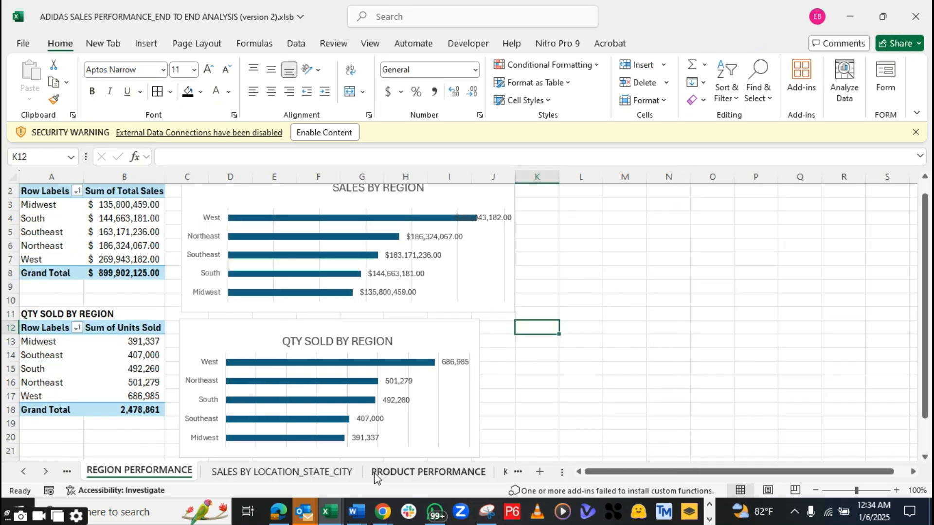
{"action": "left_click", "coordinate": [384, 472]}
{"action": "left_click", "coordinate": [504, 467]}
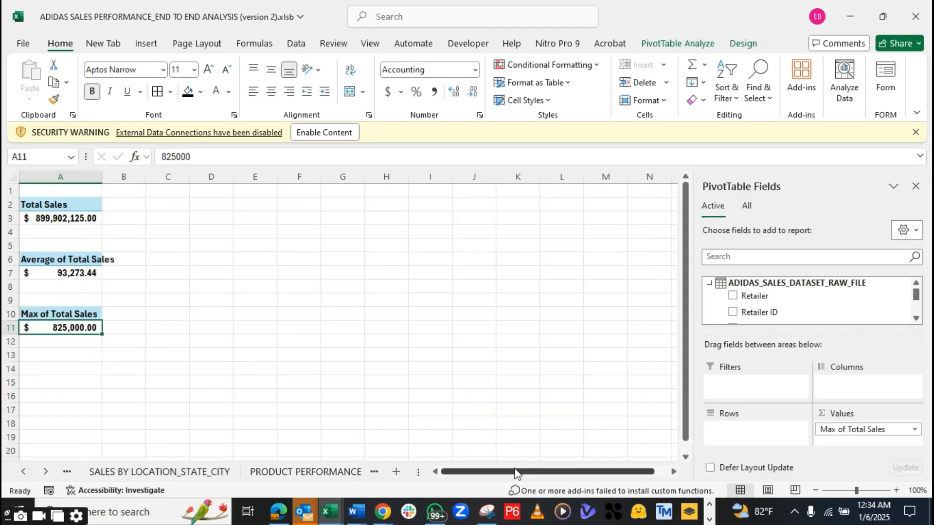
Copy the Max of Total Sales PivotTable in A10:A11 and paste the duplicate at A14
{"action": "left_click", "coordinate": [52, 313]}
{"action": "left_click", "coordinate": [56, 326], "text": "shift"}
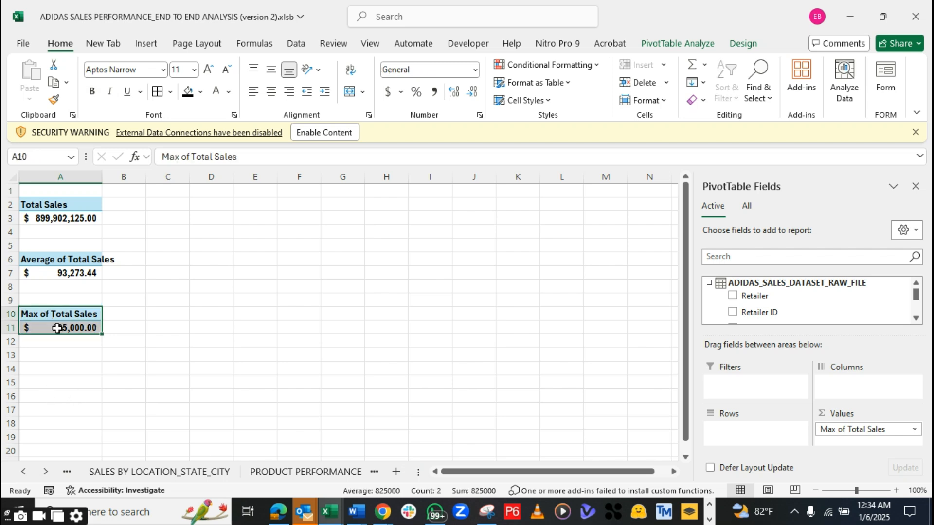
{"action": "key", "text": "ctrl+c"}
{"action": "left_click", "coordinate": [38, 355]}
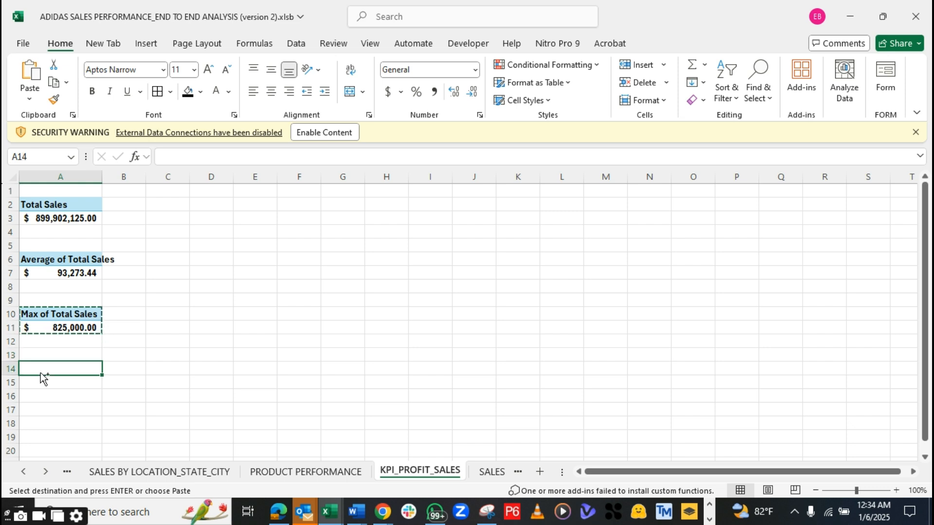
{"action": "left_click", "coordinate": [40, 370]}
{"action": "key", "text": "ctrl+v"}
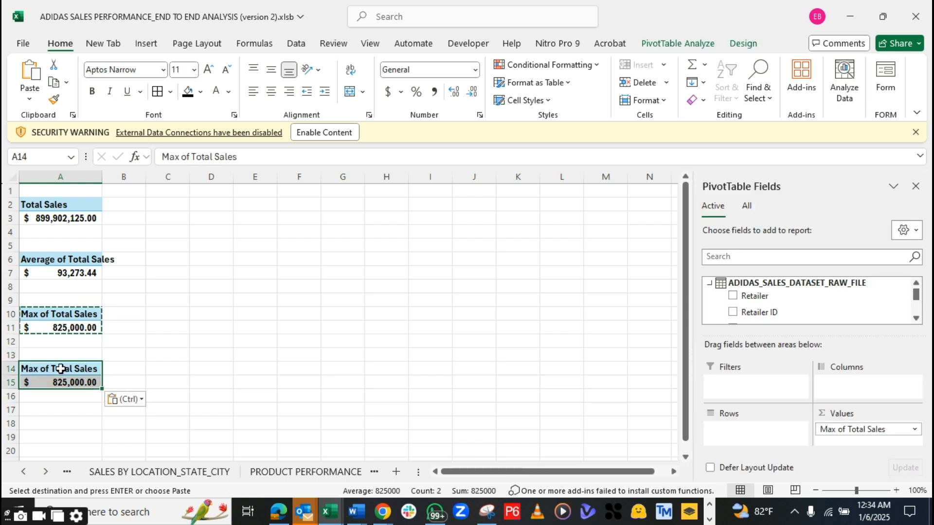
Change the A14 PivotTable's value field to summarize Total Sales by Min
{"action": "double_click", "coordinate": [71, 369]}
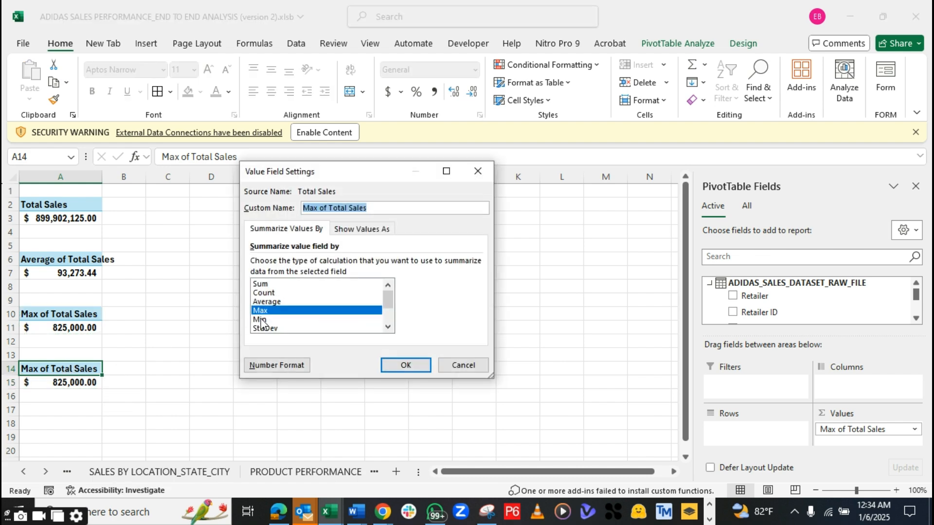
{"action": "left_click", "coordinate": [260, 319]}
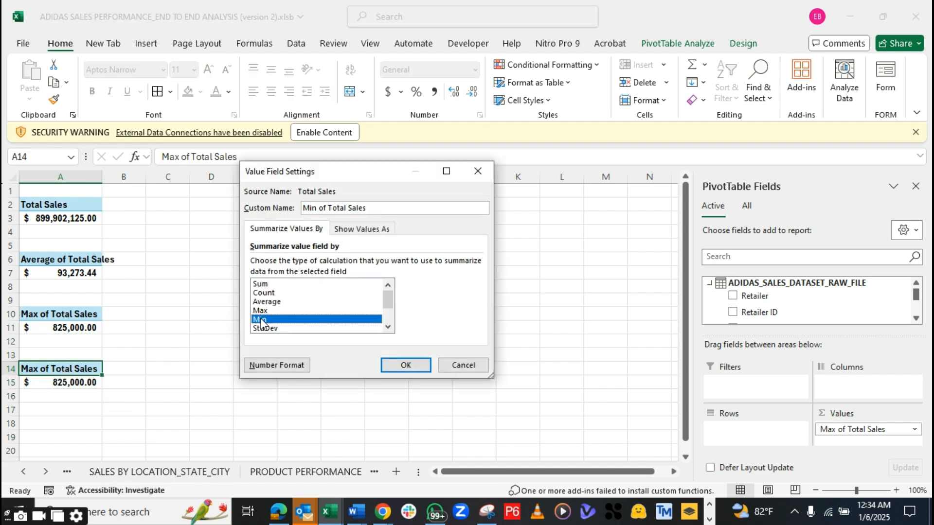
{"action": "left_click", "coordinate": [412, 363]}
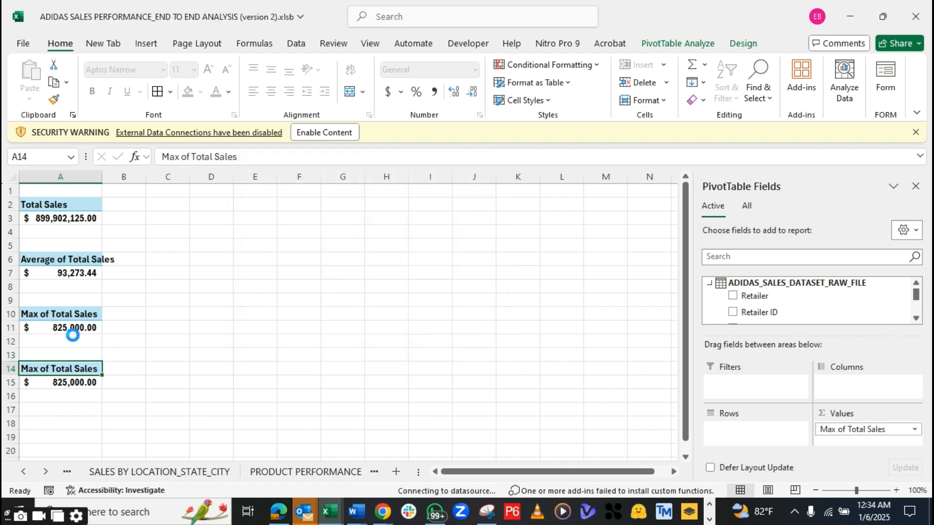
{"action": "left_click", "coordinate": [60, 381]}
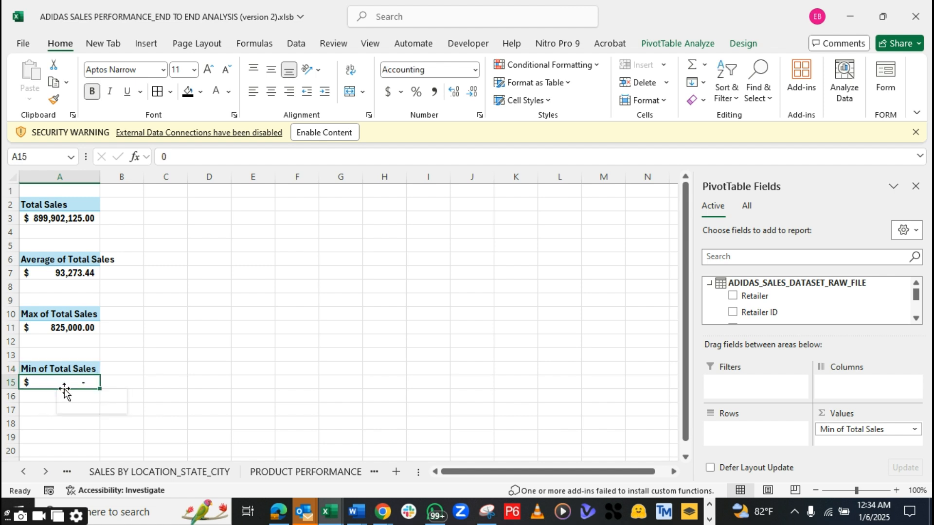
Go to the ADIDAS SALES DATASET_RAW FILE sheet and turn on header filters for its sales table
{"action": "left_click", "coordinate": [68, 473]}
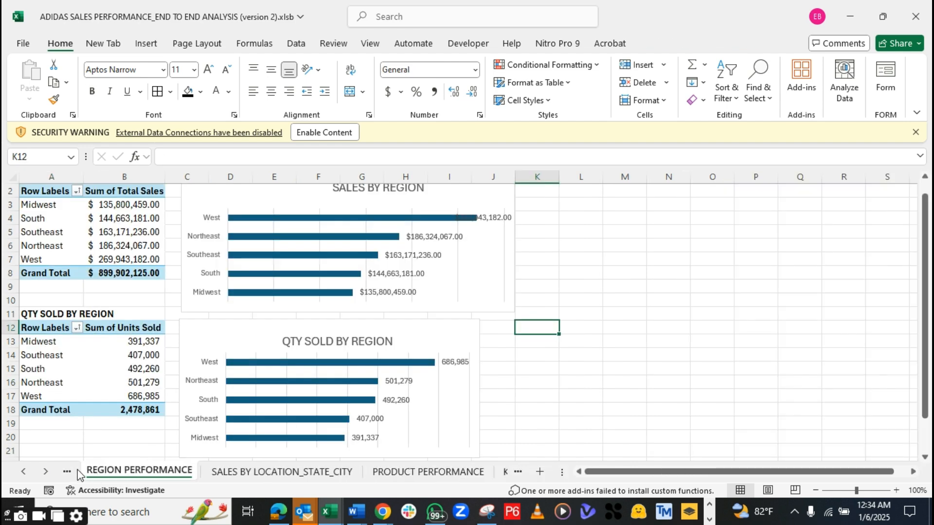
{"action": "left_click", "coordinate": [69, 473]}
{"action": "left_click", "coordinate": [70, 472]}
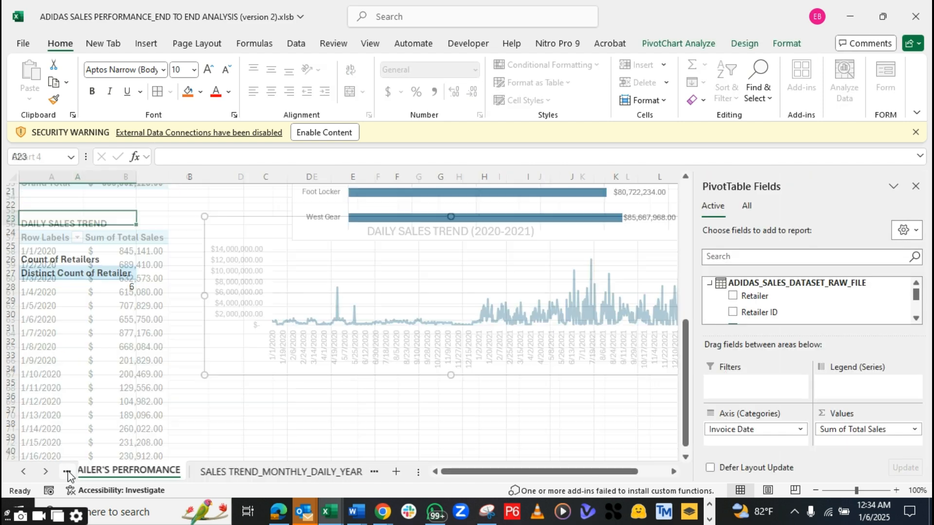
{"action": "left_click", "coordinate": [69, 473]}
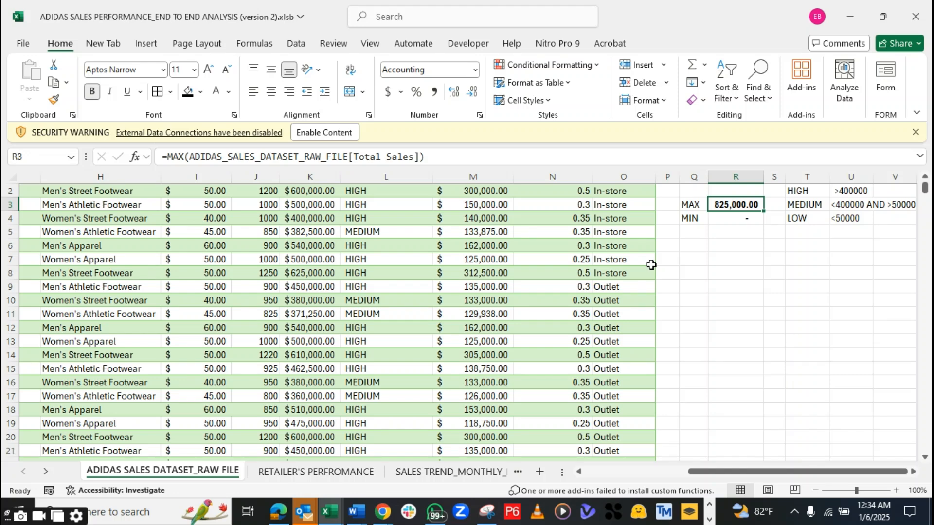
{"action": "scroll", "coordinate": [651, 264], "scroll_direction": "up", "scroll_amount": 1}
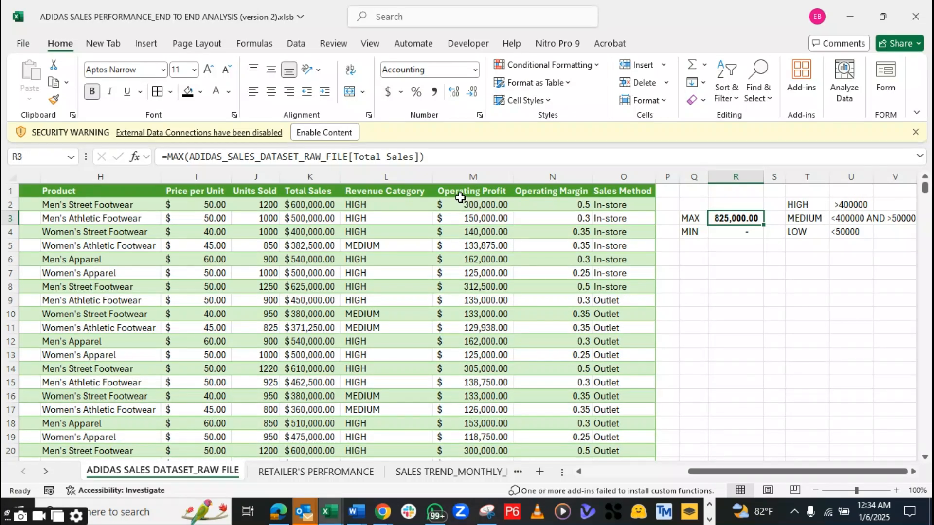
{"action": "left_click", "coordinate": [315, 202]}
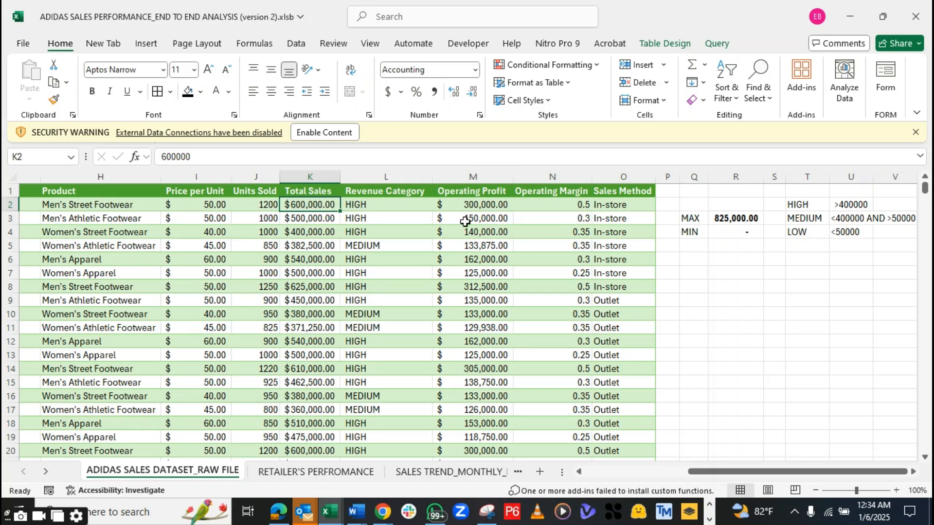
{"action": "left_click", "coordinate": [312, 191]}
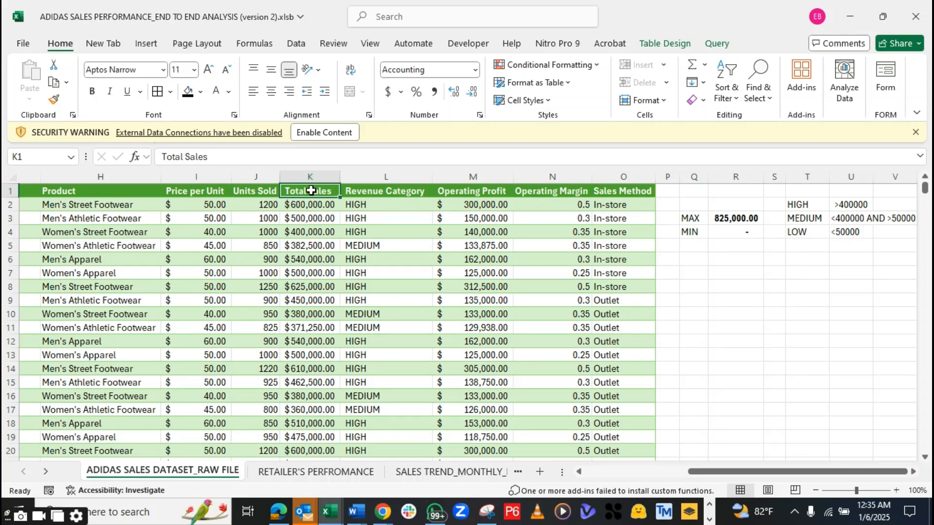
{"action": "key", "text": "ctrl+shift+l"}
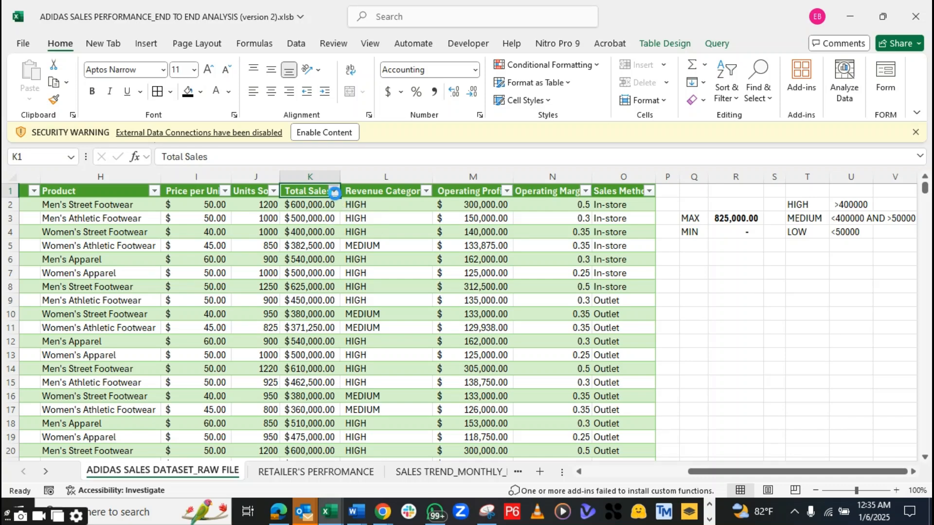
Filter the Total Sales column to show only the records with a zero value ($-)
{"action": "left_click", "coordinate": [335, 193]}
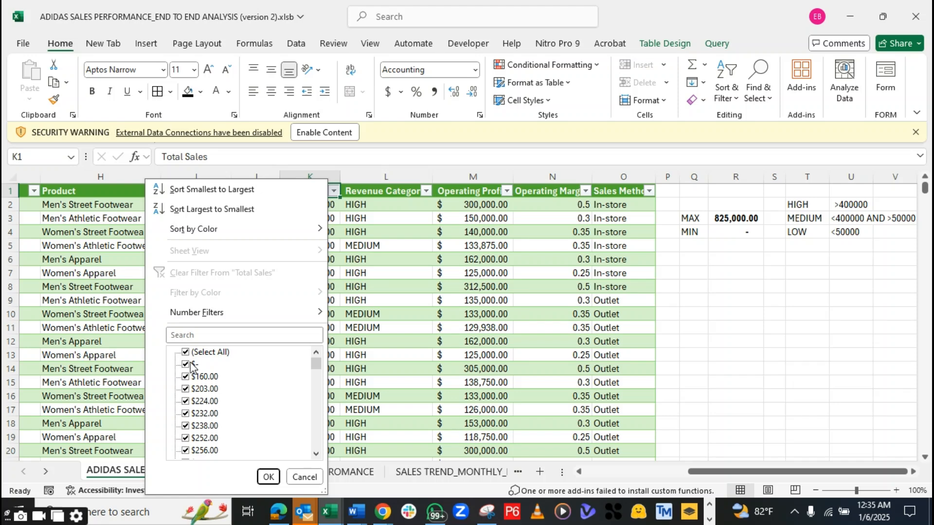
{"action": "left_click", "coordinate": [186, 354]}
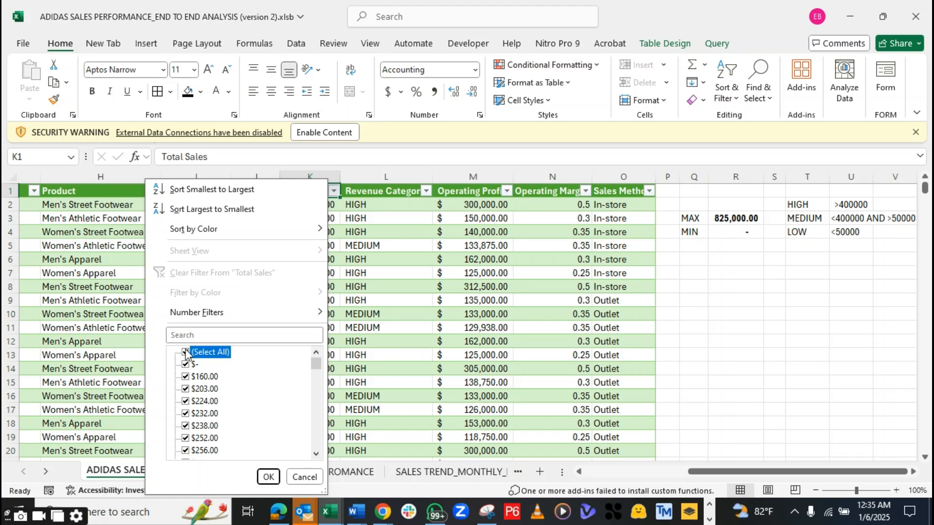
{"action": "left_click", "coordinate": [186, 353]}
{"action": "left_click", "coordinate": [185, 353]}
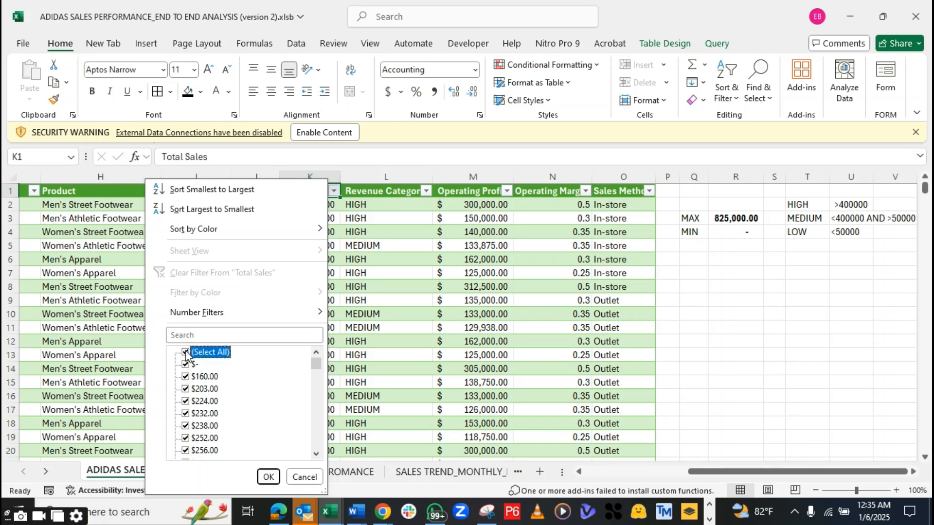
{"action": "key", "text": "space"}
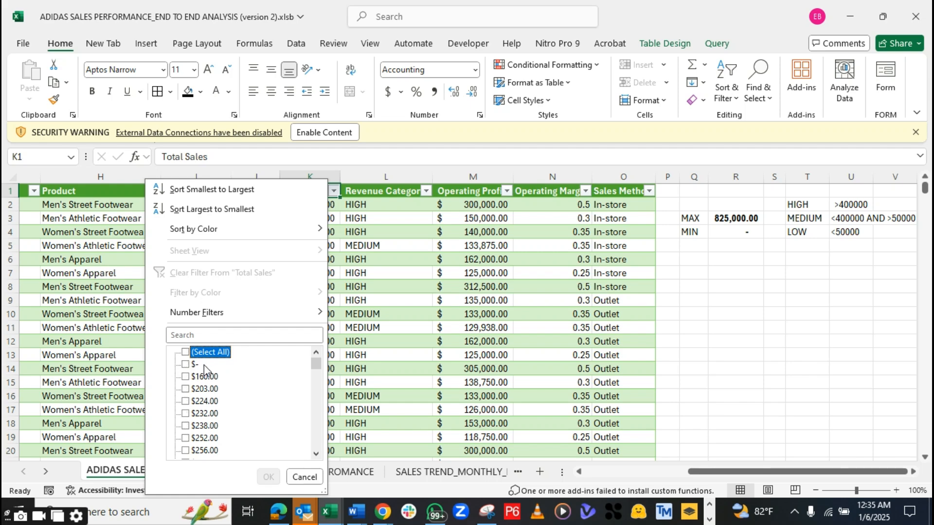
{"action": "left_click", "coordinate": [185, 364]}
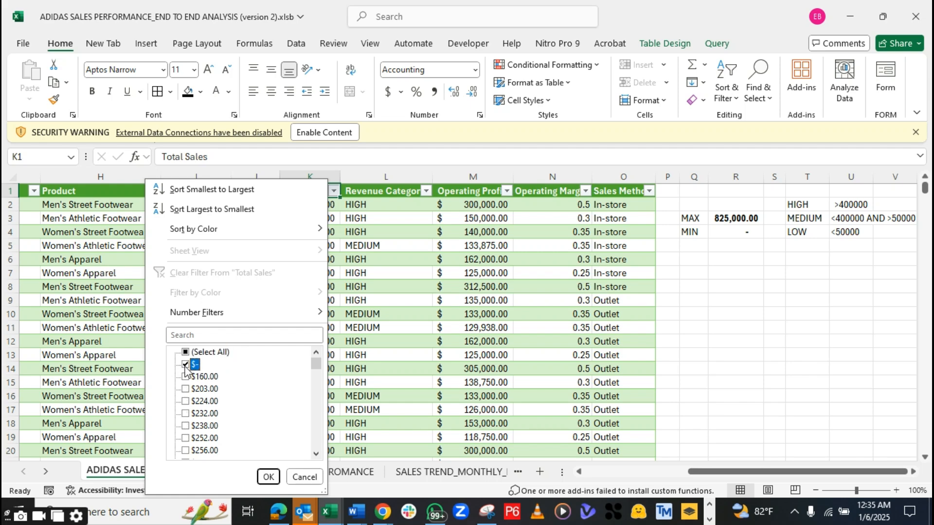
{"action": "left_click", "coordinate": [268, 477]}
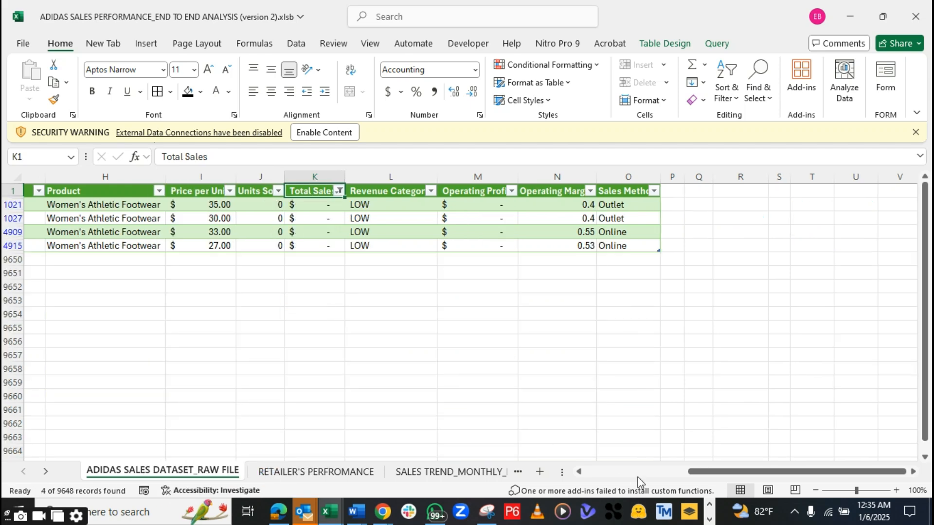
Delete all four filtered Foot Locker rows with zero Total Sales from the raw dataset table
{"action": "left_click_drag", "start_coordinate": [703, 471], "coordinate": [442, 474]}
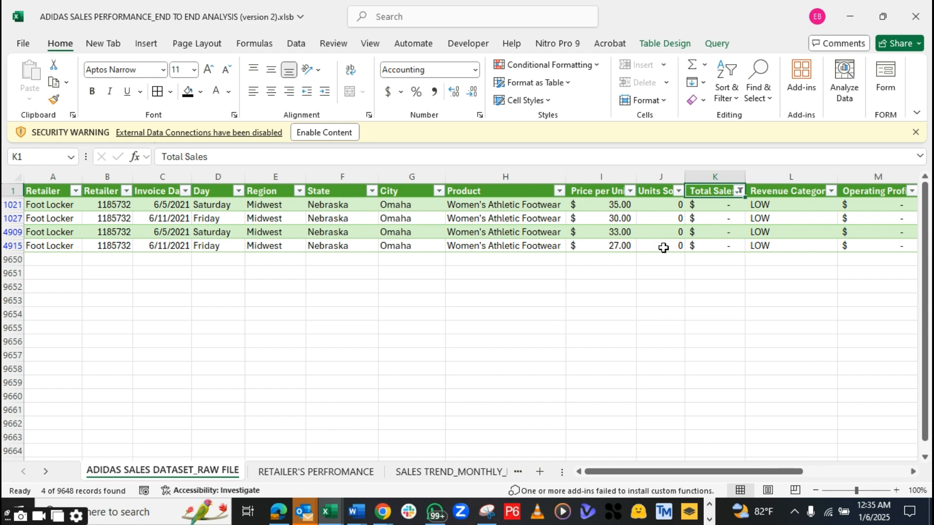
{"action": "right_click", "coordinate": [13, 204]}
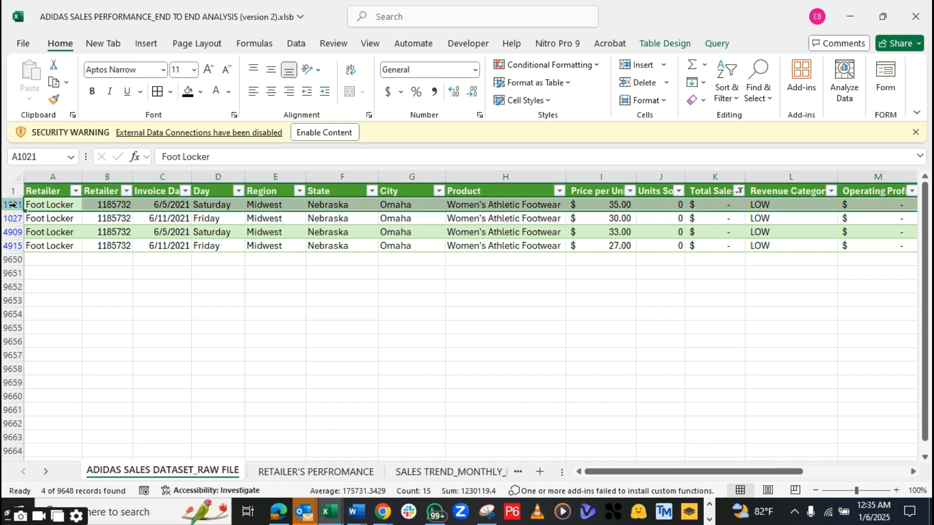
{"action": "left_click", "coordinate": [59, 361]}
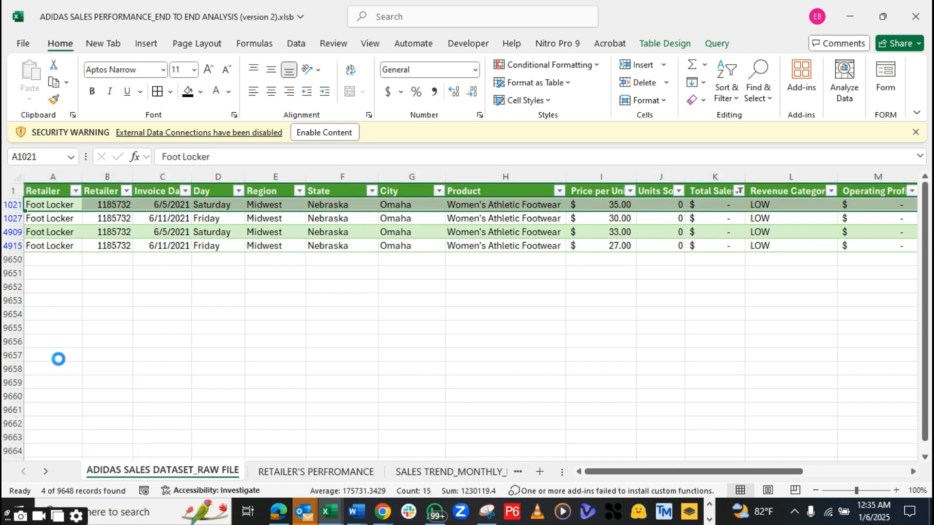
{"action": "right_click", "coordinate": [19, 206]}
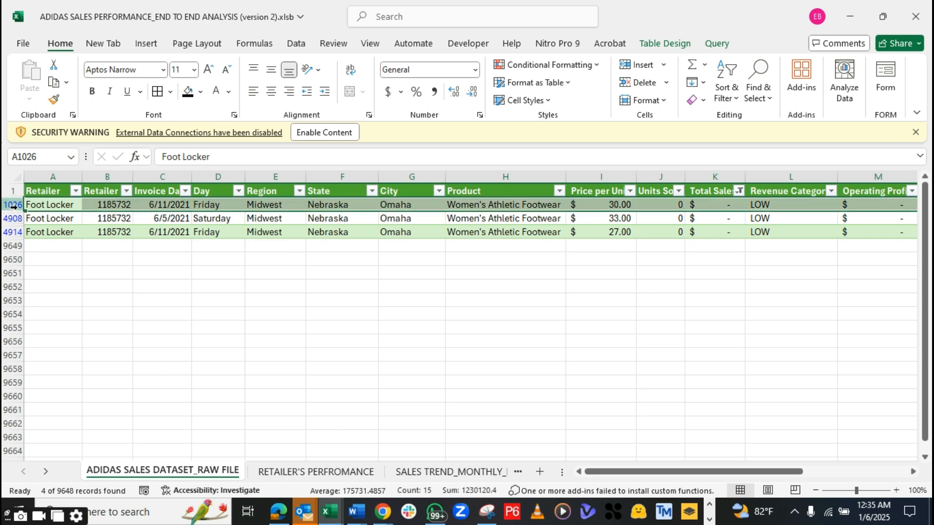
{"action": "left_click", "coordinate": [63, 361]}
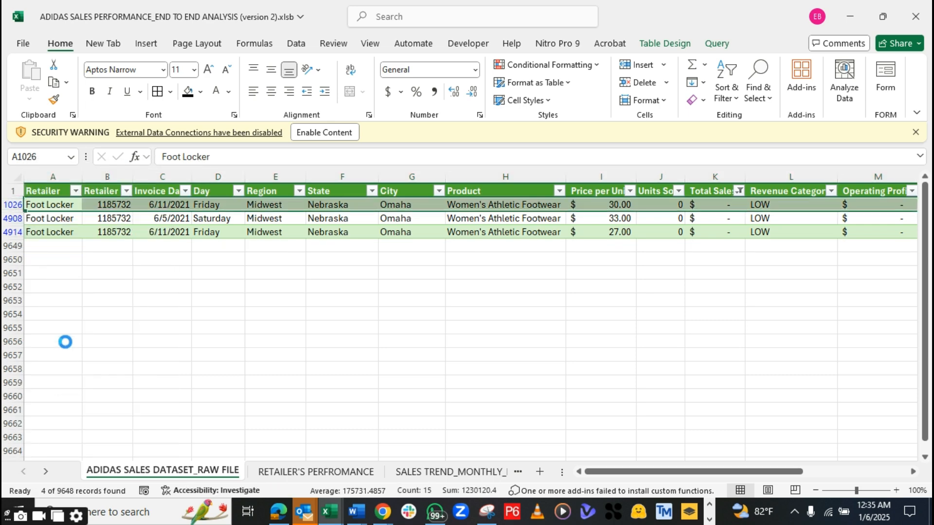
{"action": "left_click", "coordinate": [17, 205]}
{"action": "right_click", "coordinate": [19, 206]}
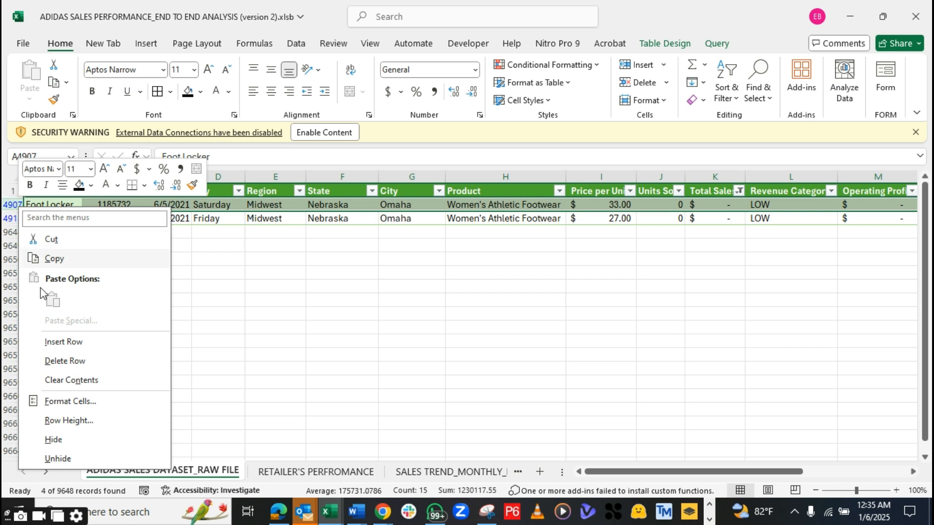
{"action": "left_click", "coordinate": [65, 361]}
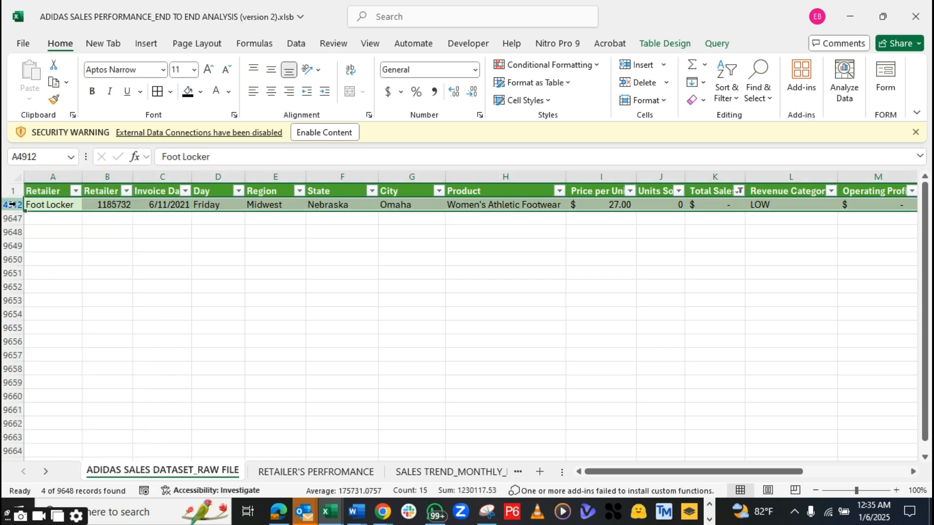
{"action": "right_click", "coordinate": [12, 204]}
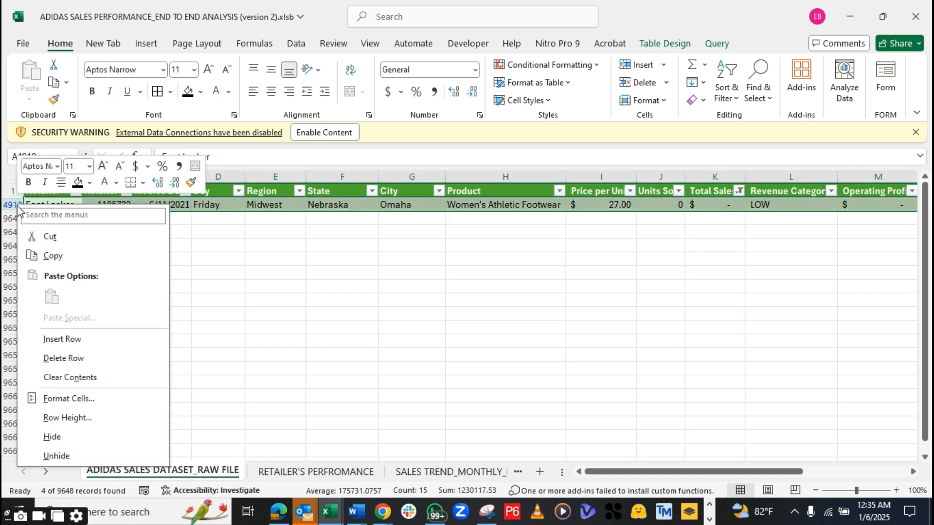
{"action": "left_click", "coordinate": [76, 362]}
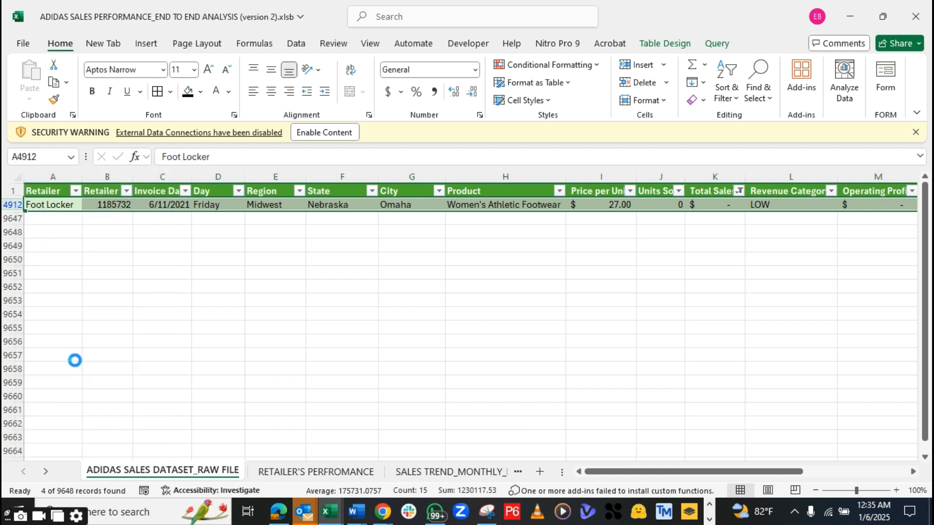
{"action": "left_click", "coordinate": [249, 258]}
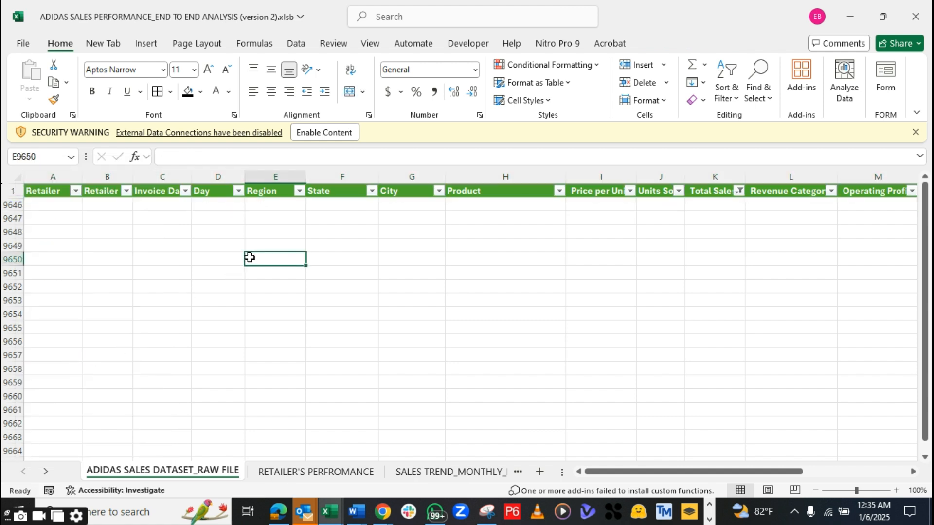
Reselect all values in the Total Sales filter and turn off the table's header filters
{"action": "left_click", "coordinate": [741, 195]}
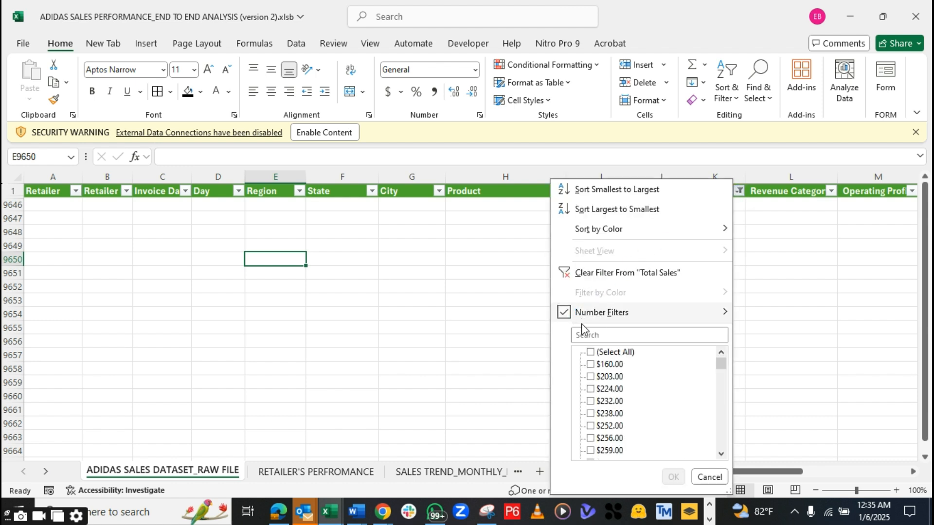
{"action": "left_click", "coordinate": [590, 355]}
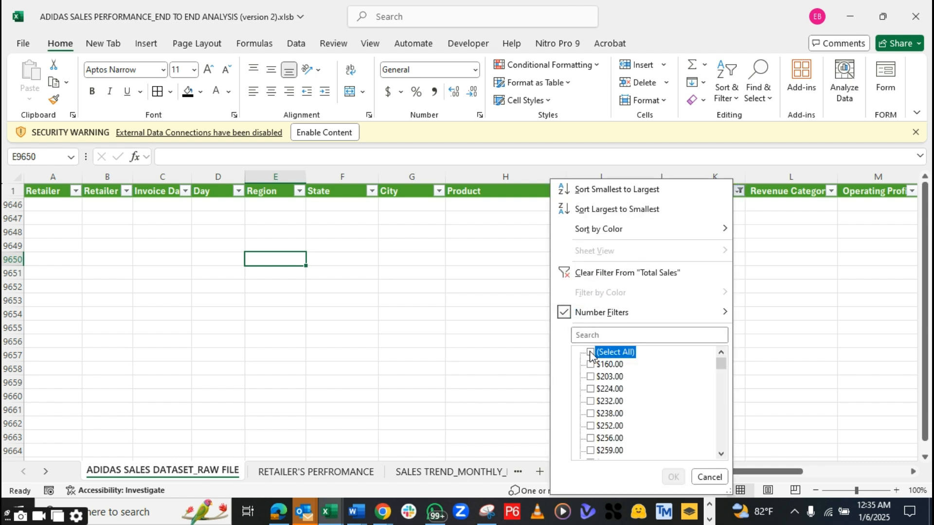
{"action": "key", "text": "space"}
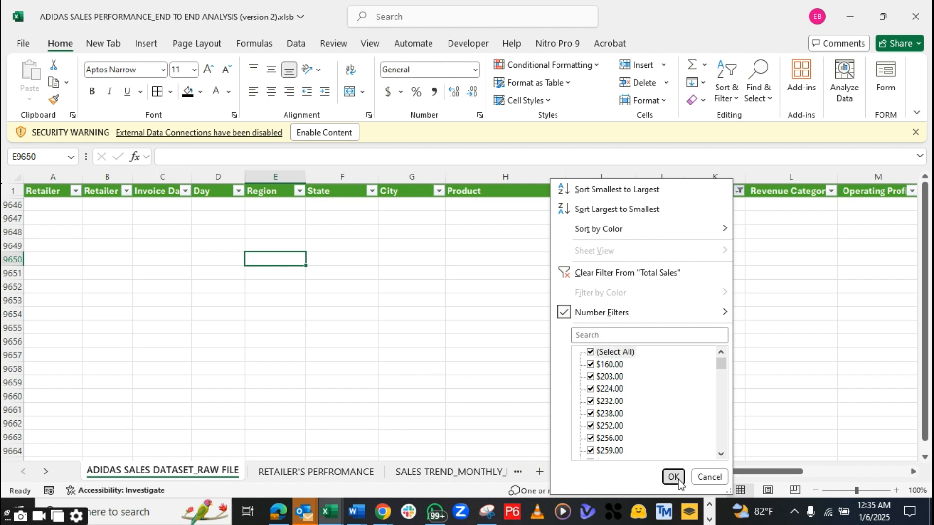
{"action": "left_click", "coordinate": [673, 477]}
{"action": "left_click", "coordinate": [659, 290]}
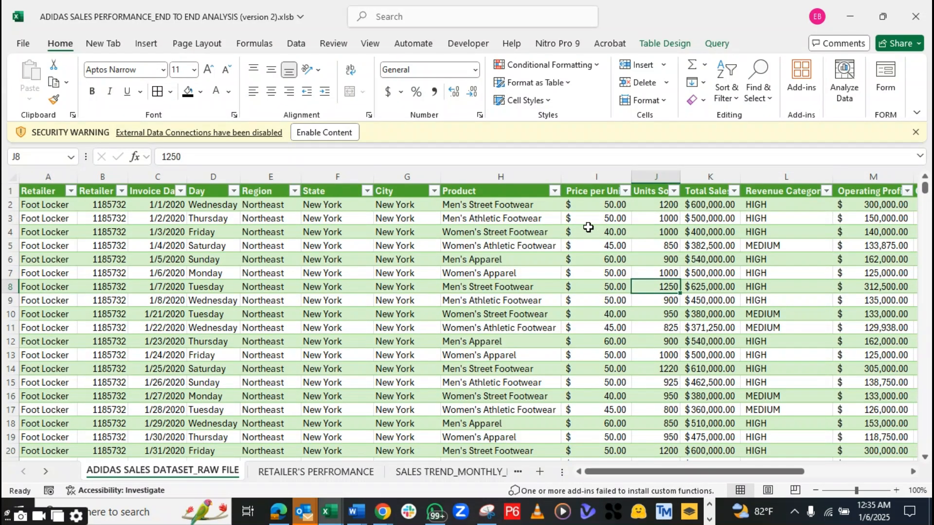
{"action": "key", "text": "ctrl+shift+l"}
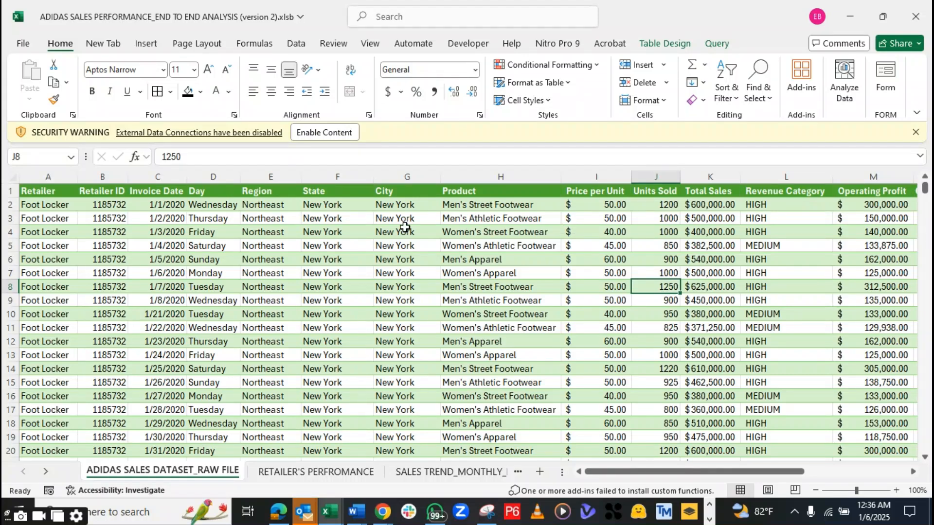
Refresh all of the workbook's data connections and PivotTables, accepting the external data source security notice
{"action": "left_click", "coordinate": [292, 45]}
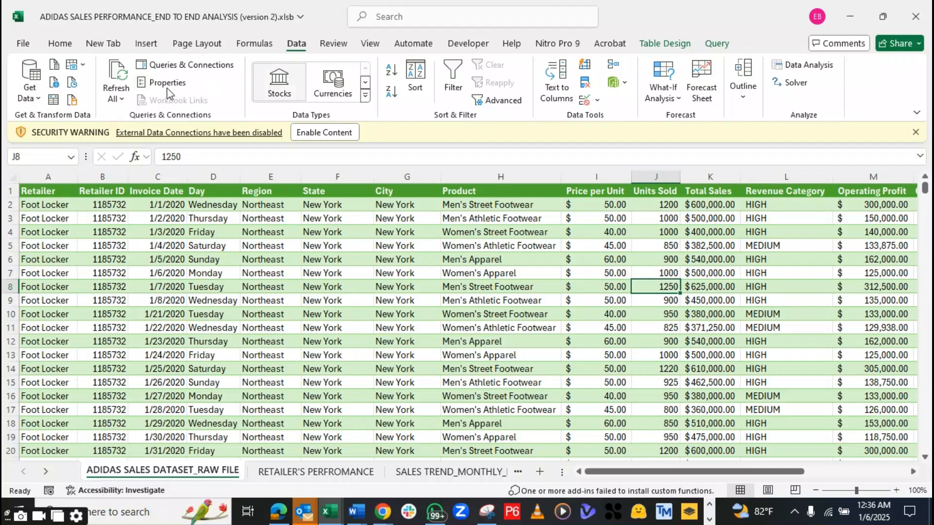
{"action": "left_click", "coordinate": [119, 78]}
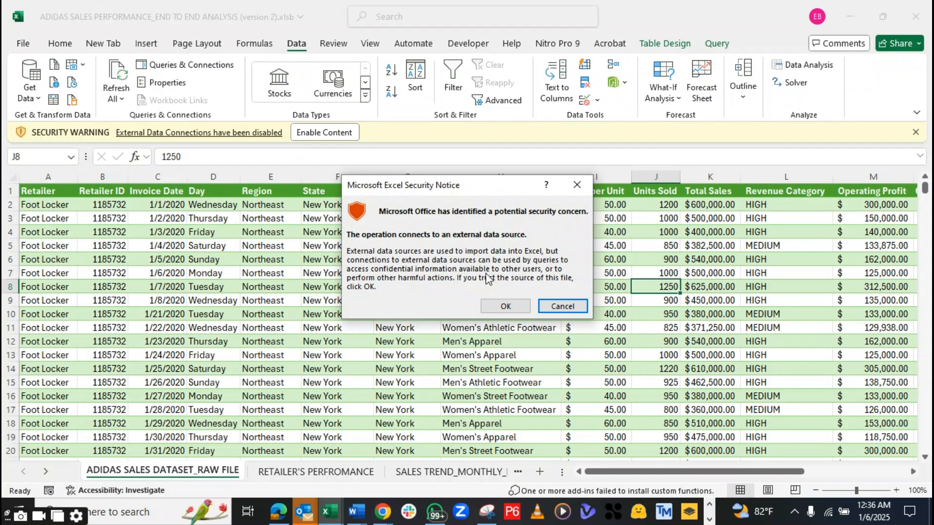
{"action": "left_click", "coordinate": [490, 304]}
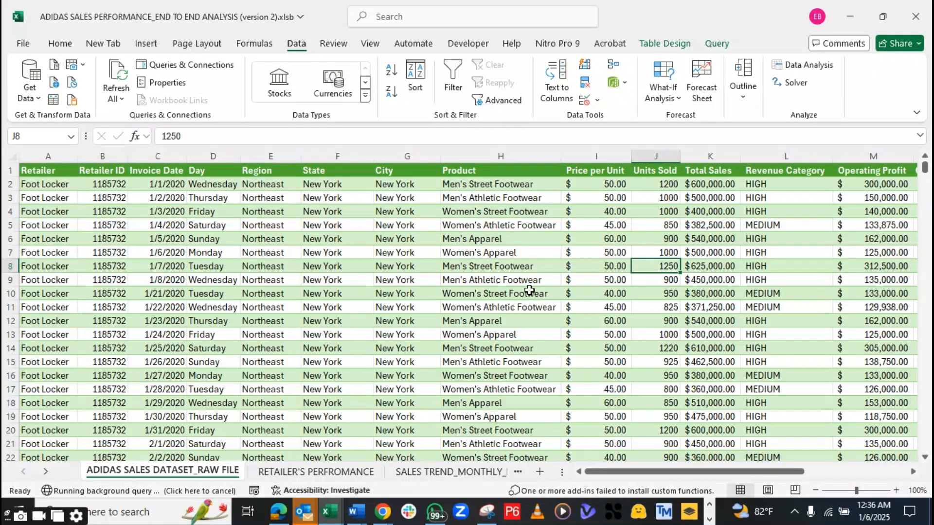
Examine the refreshed raw dataset's Total Sales column and the MAX and MIN figures beside the table
{"action": "left_click", "coordinate": [527, 293]}
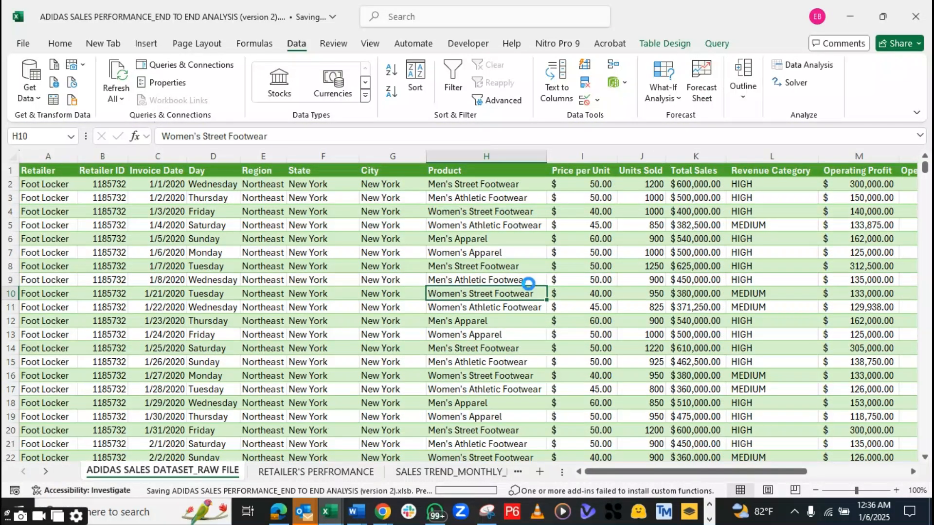
{"action": "left_click", "coordinate": [638, 267]}
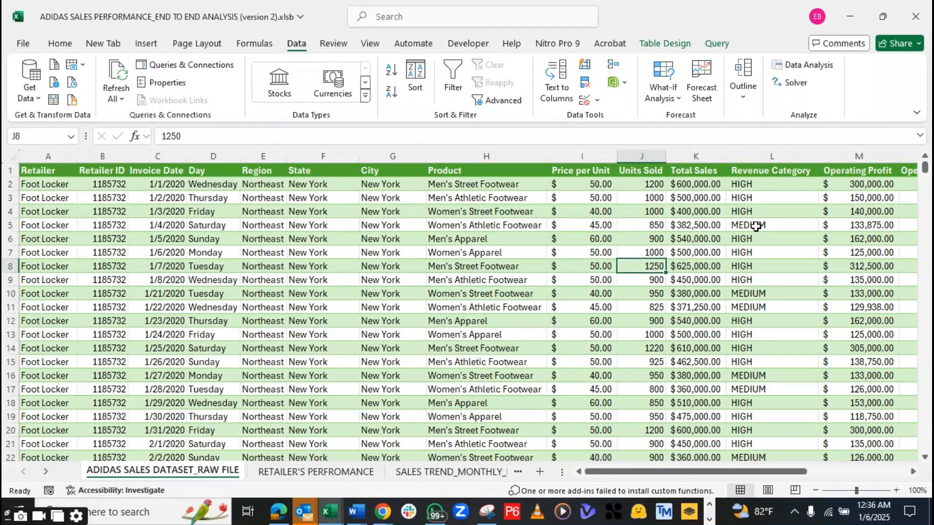
{"action": "left_click", "coordinate": [722, 171]}
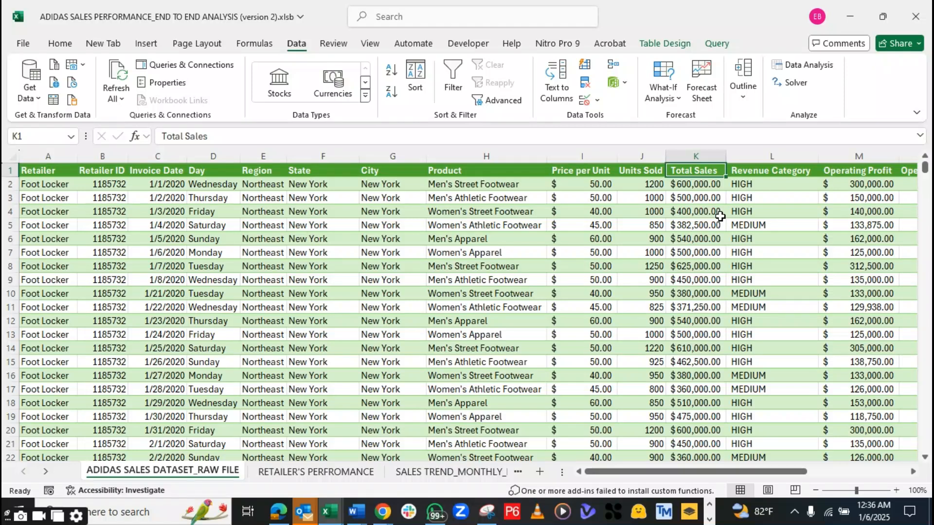
{"action": "left_click", "coordinate": [286, 472]}
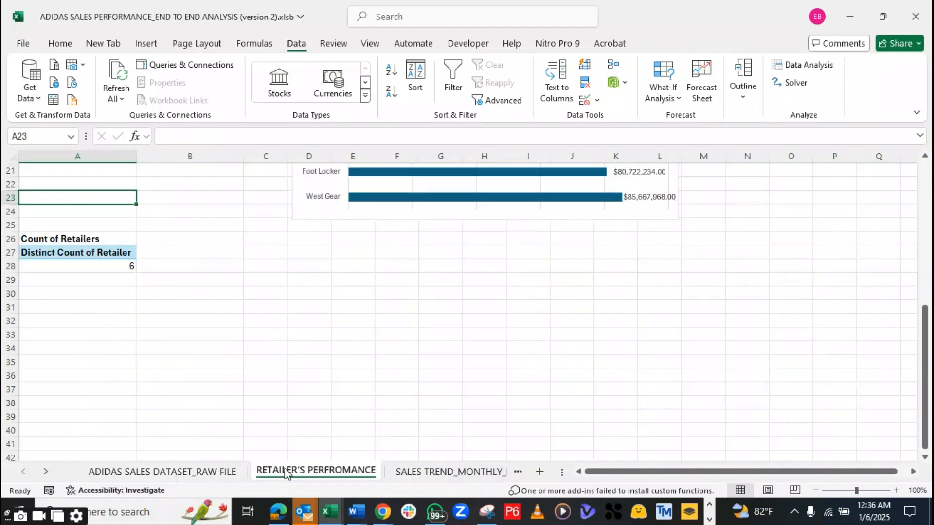
{"action": "left_click", "coordinate": [194, 471]}
{"action": "left_click_drag", "start_coordinate": [802, 470], "coordinate": [902, 469]}
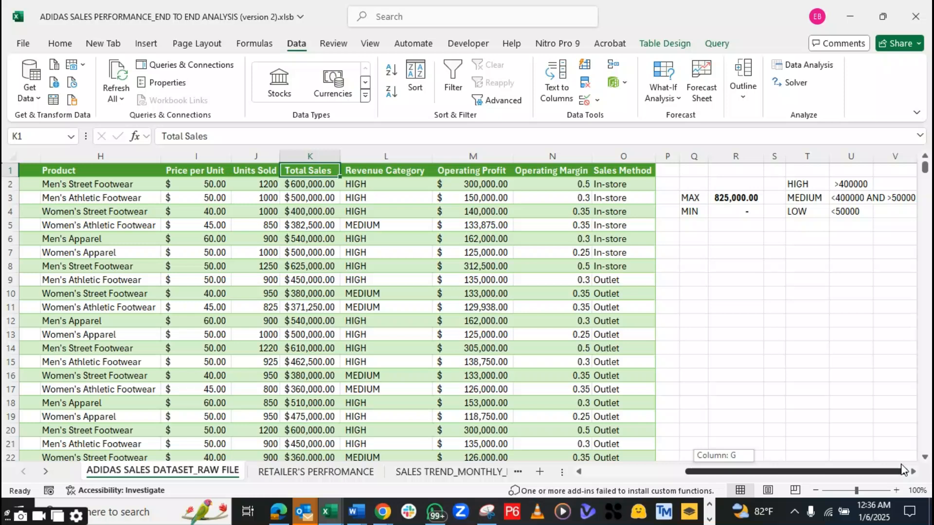
{"action": "left_click", "coordinate": [778, 296]}
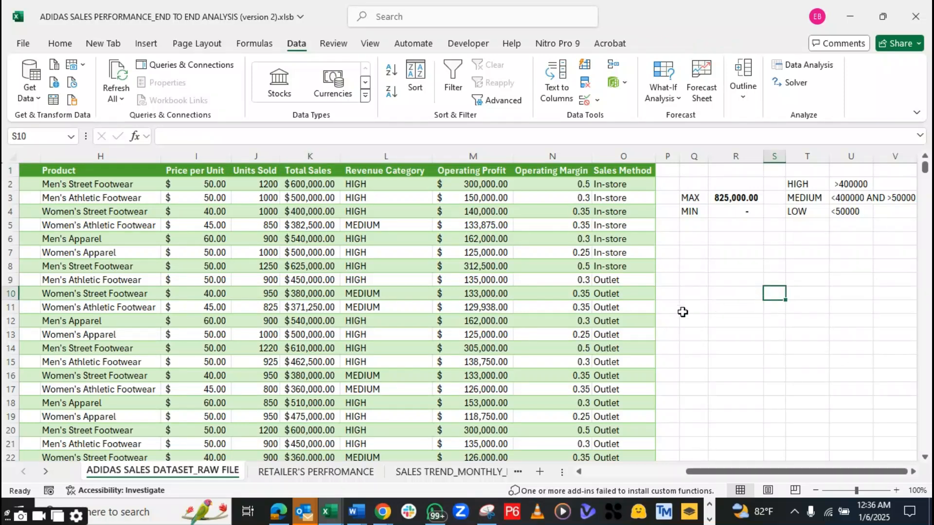
{"action": "scroll", "coordinate": [434, 326], "scroll_direction": "down", "scroll_amount": 17}
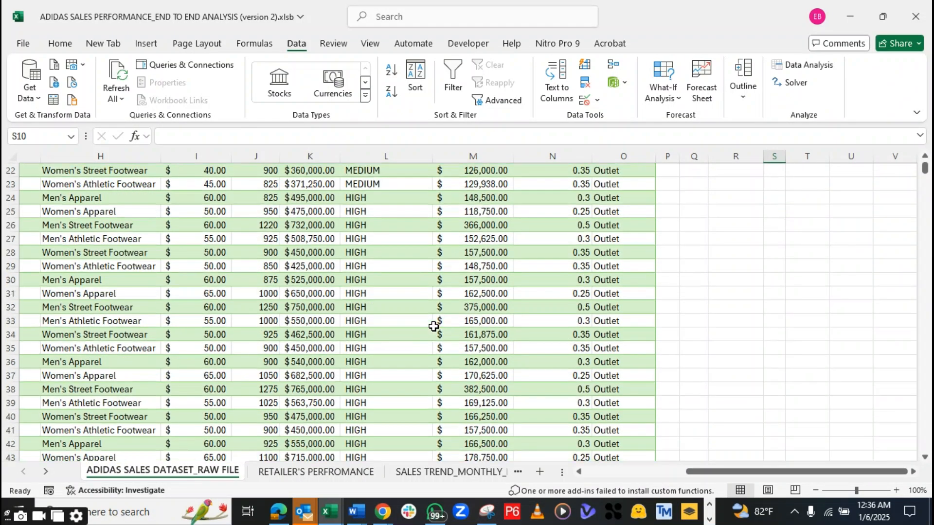
{"action": "scroll", "coordinate": [433, 330], "scroll_direction": "down", "scroll_amount": 8}
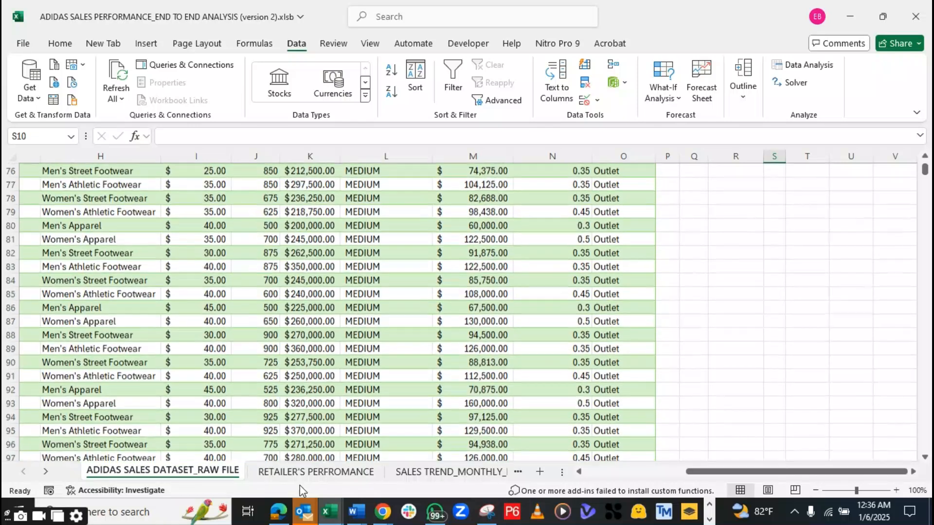
Open the KPI_PROFIT_SALES sheet and check the refreshed Min of Total Sales PivotTable
{"action": "left_click", "coordinate": [306, 476]}
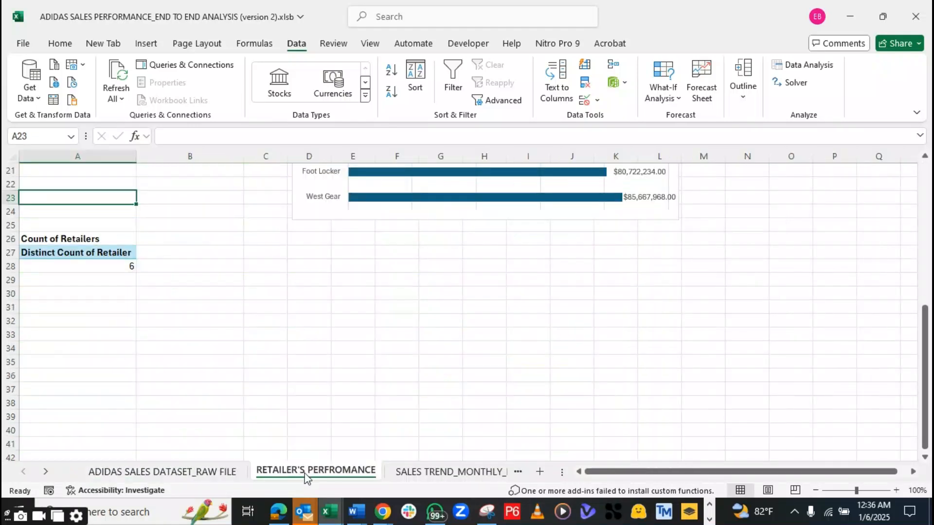
{"action": "left_click", "coordinate": [458, 475]}
{"action": "left_click", "coordinate": [455, 475]}
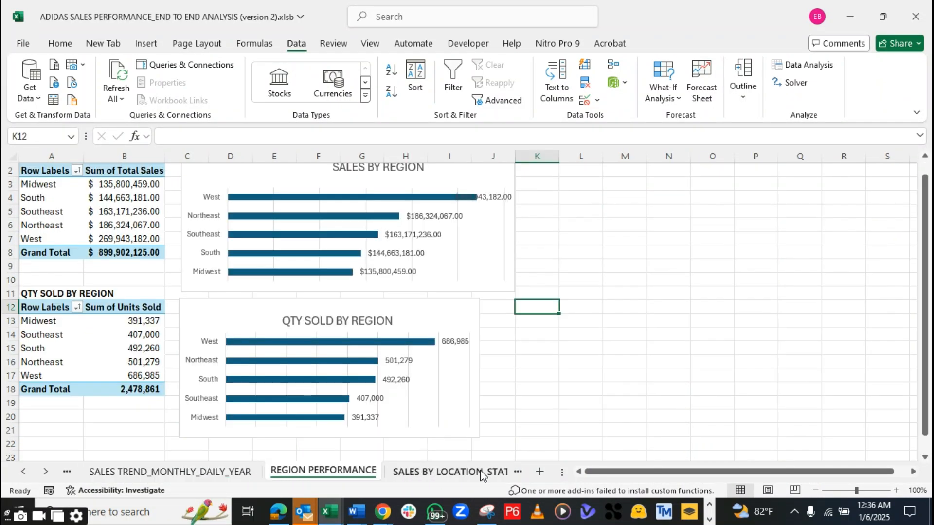
{"action": "left_click", "coordinate": [515, 474]}
{"action": "left_click", "coordinate": [518, 476]}
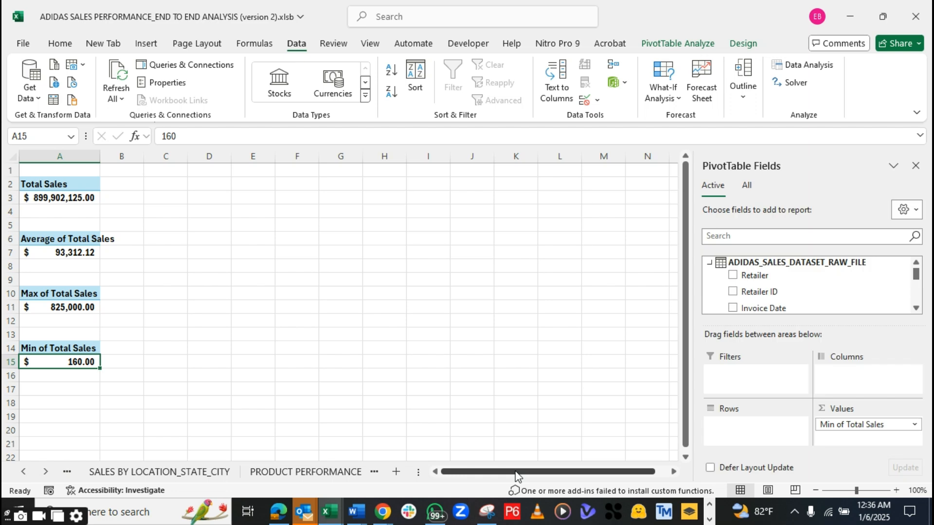
Widen column A of the KPI sheet so the full Average of Total Sales heading fits
{"action": "left_click", "coordinate": [184, 361]}
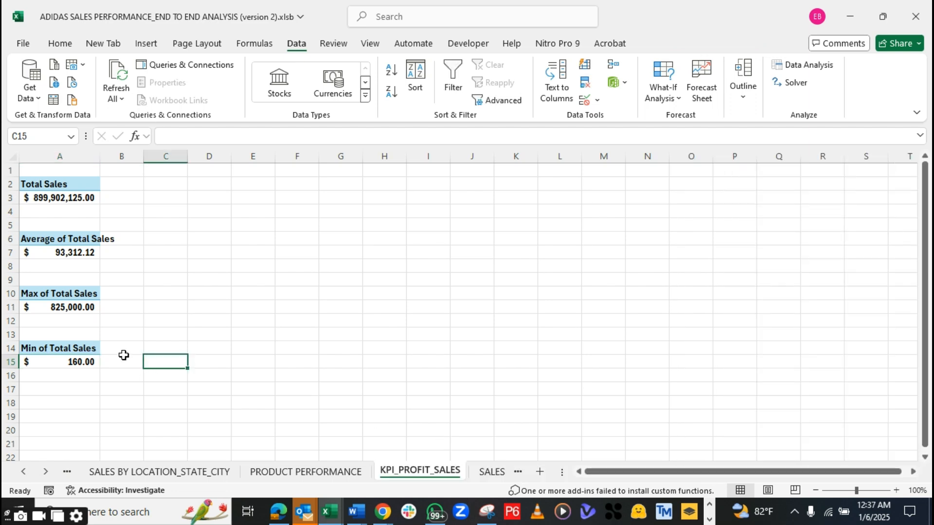
{"action": "left_click", "coordinate": [51, 362]}
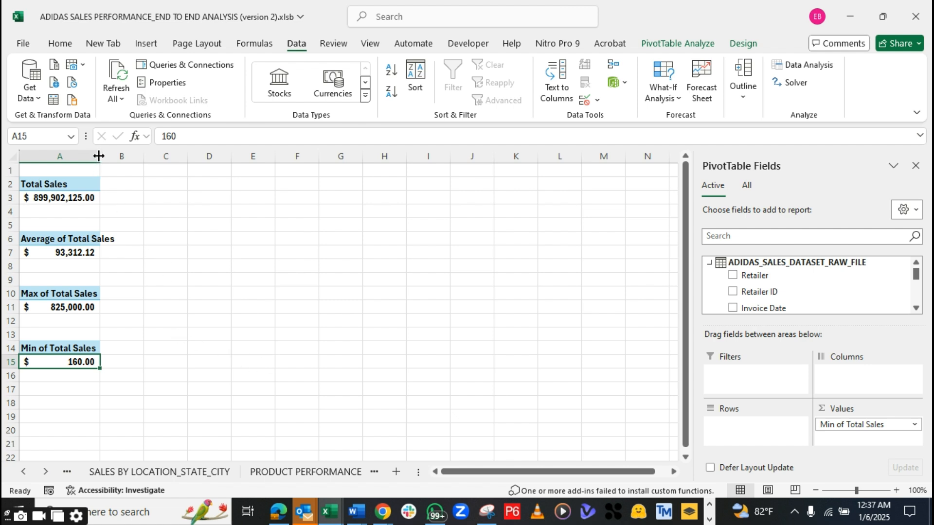
{"action": "left_click_drag", "start_coordinate": [99, 156], "coordinate": [119, 156]}
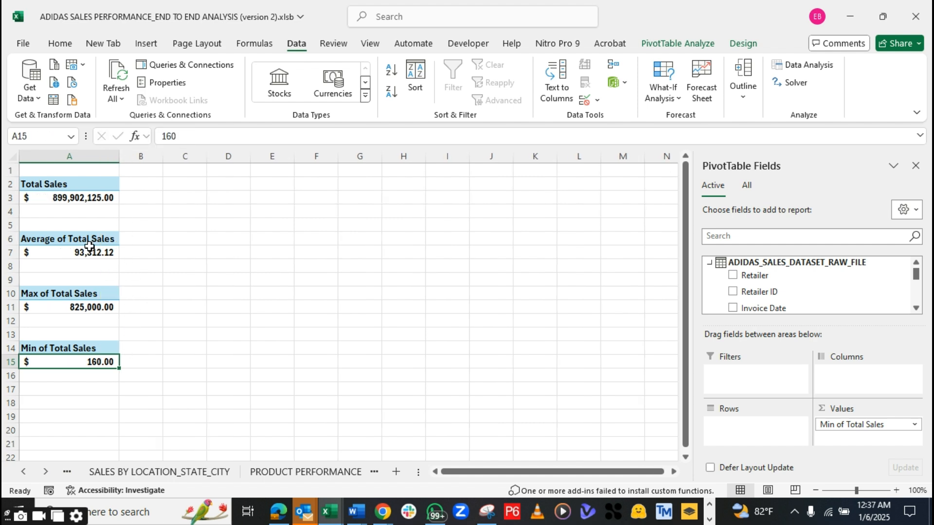
Copy the Total Sales PivotTable in A2:A3 and paste the duplicate at cell C2
{"action": "left_click", "coordinate": [73, 185]}
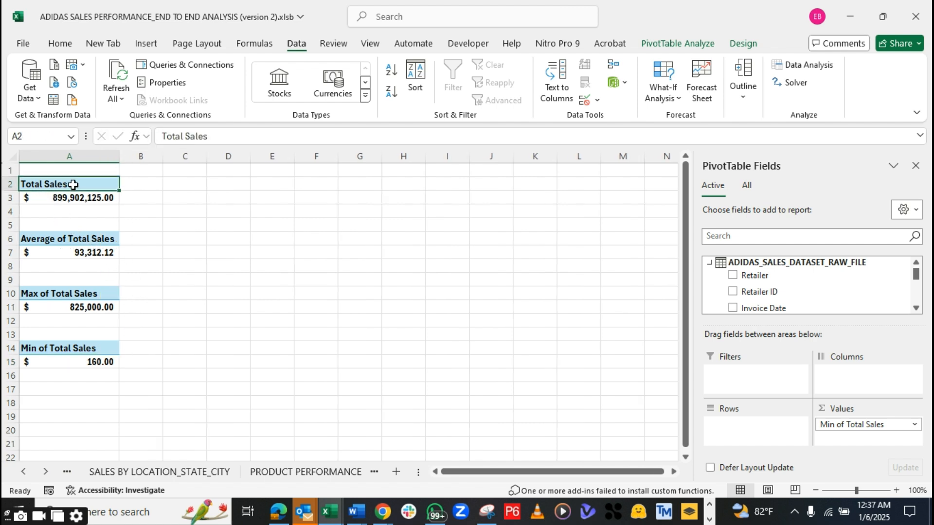
{"action": "left_click", "coordinate": [77, 181]}
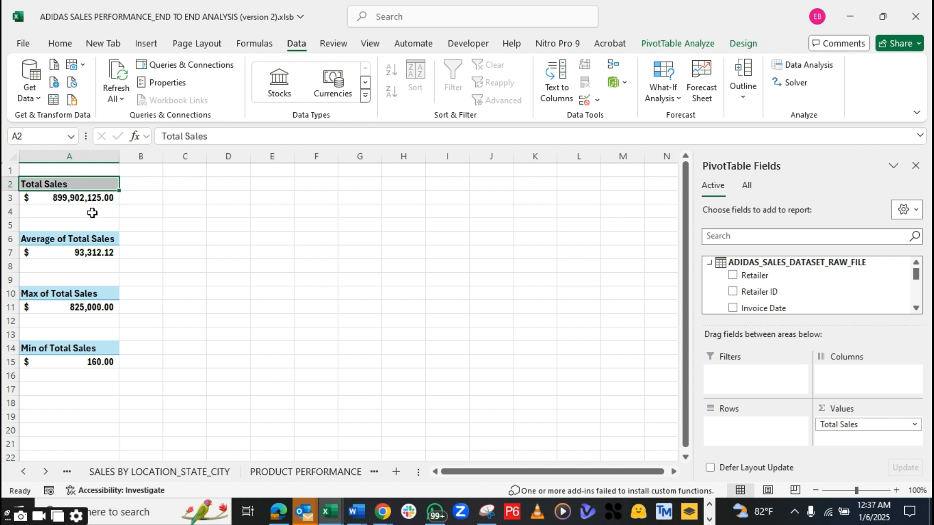
{"action": "left_click", "coordinate": [166, 184]}
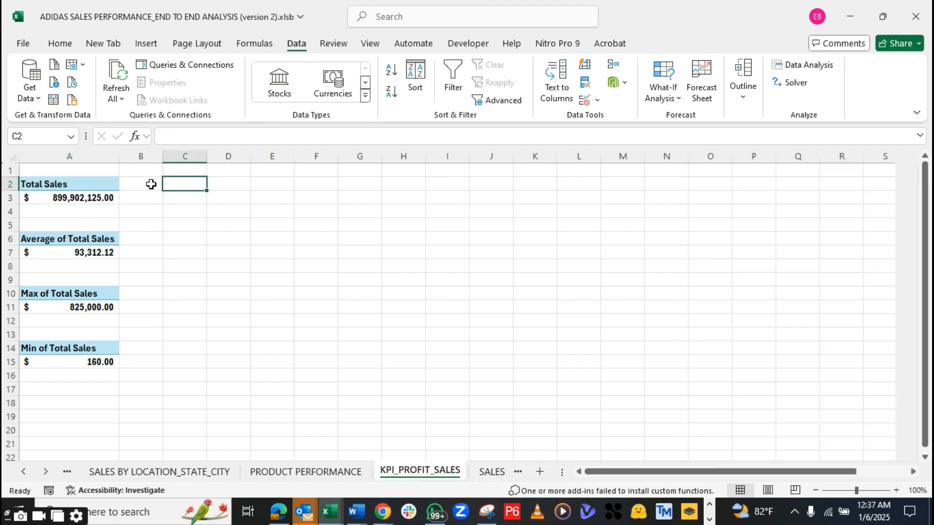
{"action": "left_click", "coordinate": [90, 183]}
{"action": "left_click_drag", "start_coordinate": [90, 187], "coordinate": [87, 197]}
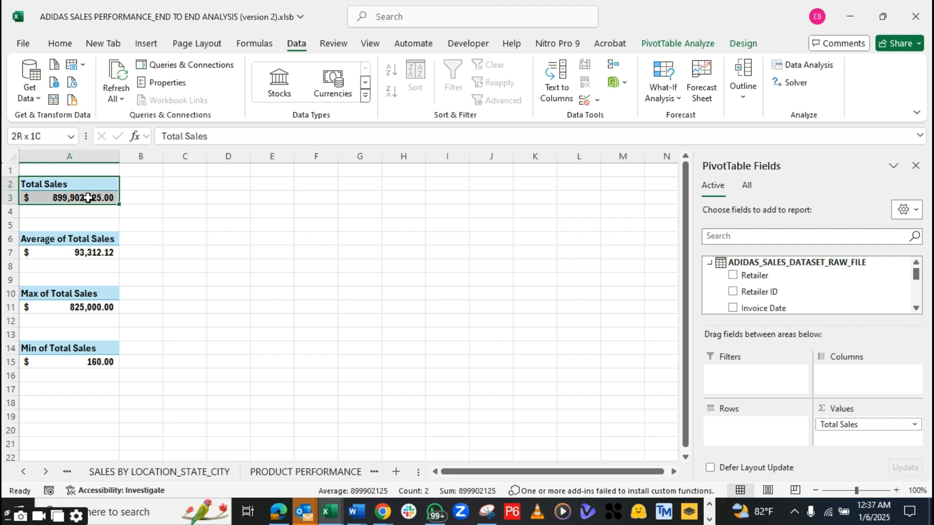
{"action": "key", "text": "ctrl+c"}
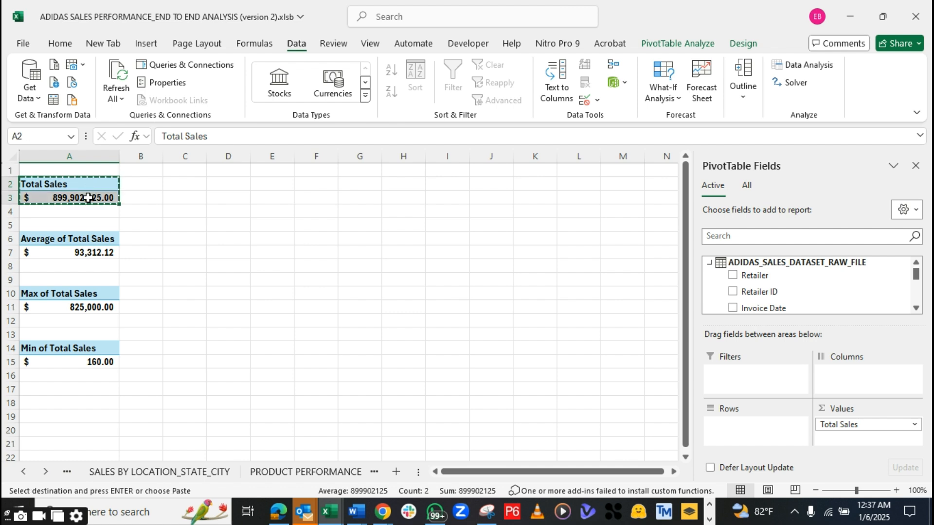
{"action": "left_click", "coordinate": [177, 185]}
{"action": "key", "text": "ctrl+v"}
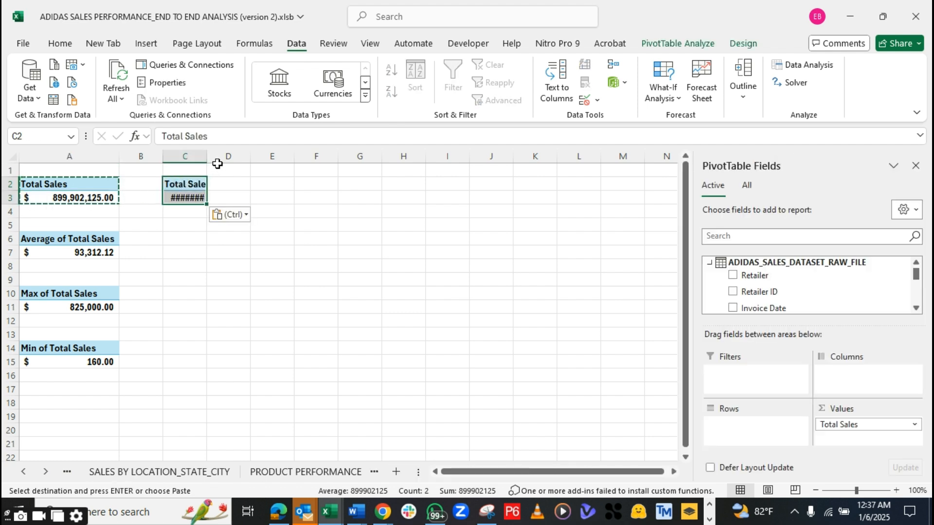
Widen column C and replace Total Sales with Units Sold as the value field of the pivot table at C2
{"action": "left_click_drag", "start_coordinate": [205, 154], "coordinate": [236, 156]}
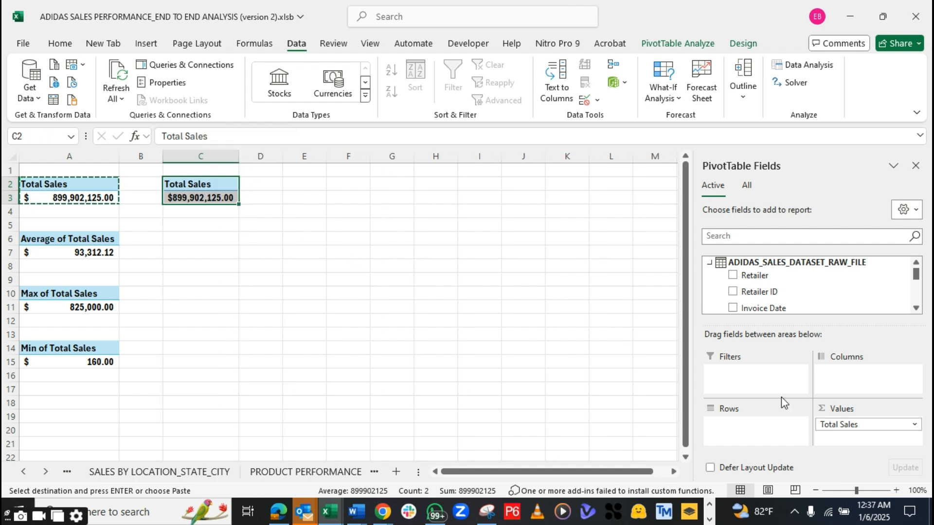
{"action": "left_click_drag", "start_coordinate": [860, 429], "coordinate": [820, 313]}
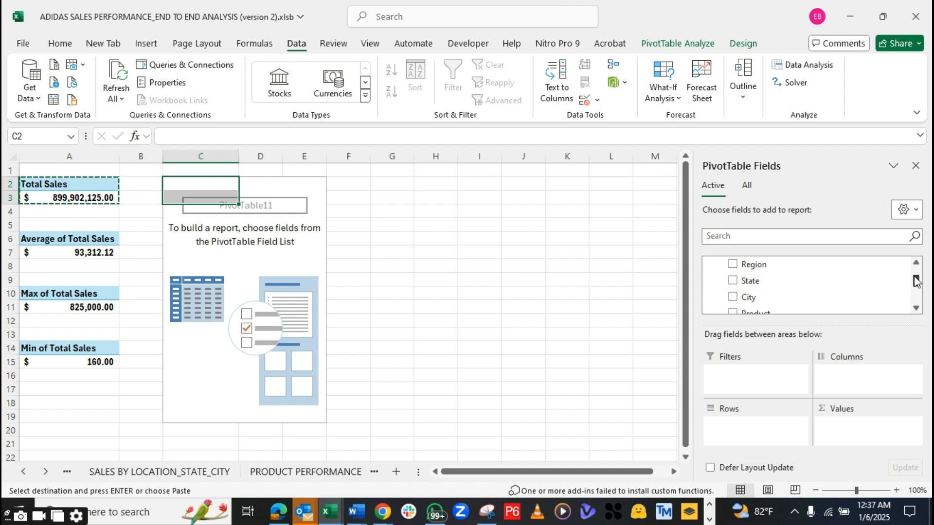
{"action": "mouse_move", "coordinate": [919, 279]}
{"action": "left_mouse_down"}
{"action": "mouse_move", "coordinate": [919, 295]}
{"action": "mouse_move", "coordinate": [918, 284]}
{"action": "left_mouse_up"}
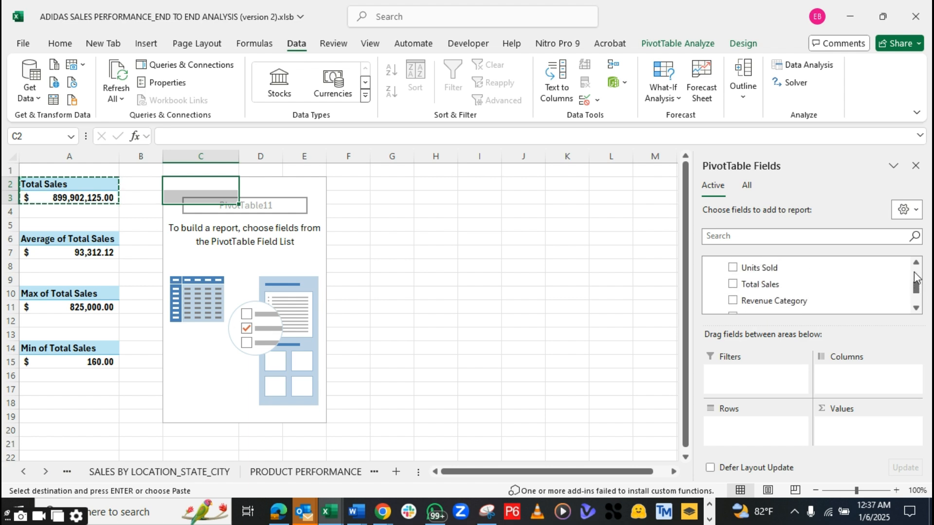
{"action": "left_click_drag", "start_coordinate": [806, 271], "coordinate": [847, 426]}
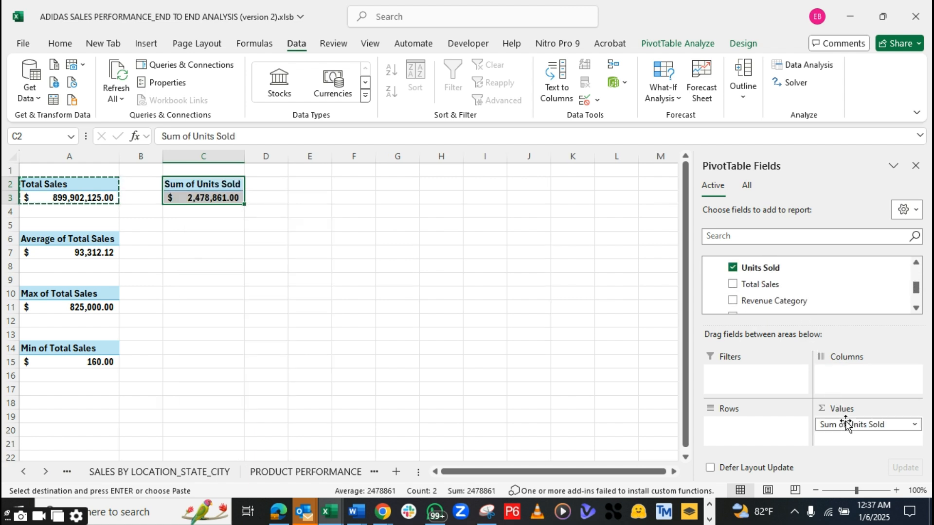
Change the number format of the units sold value in C3 to Number
{"action": "left_click", "coordinate": [194, 199]}
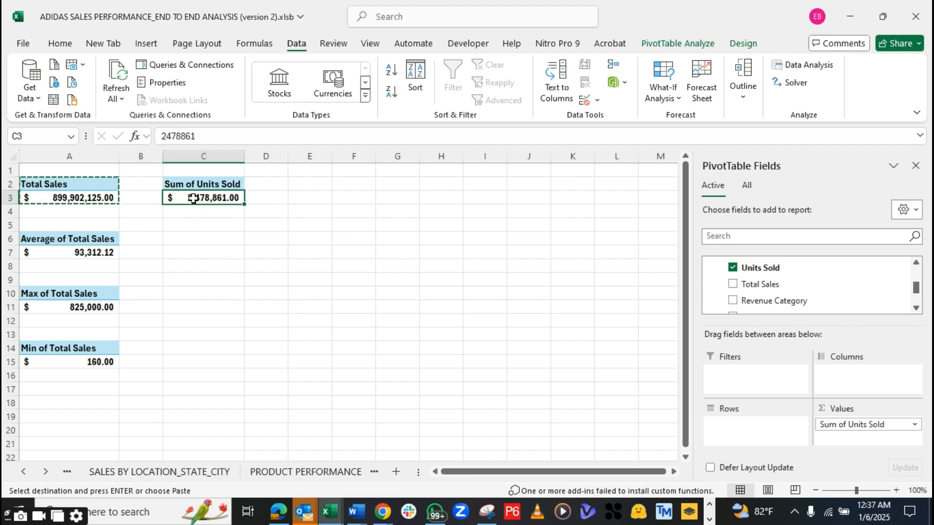
{"action": "left_click", "coordinate": [60, 43]}
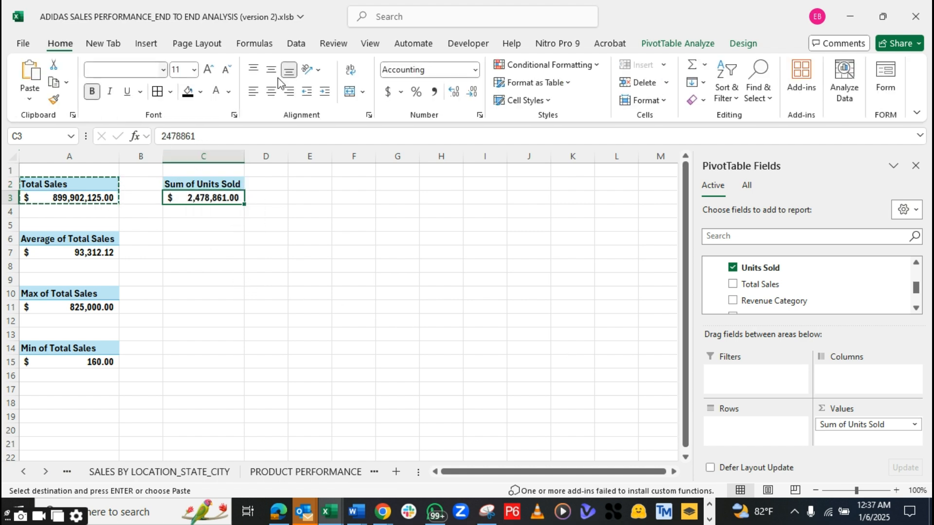
{"action": "left_click", "coordinate": [475, 70]}
{"action": "left_click", "coordinate": [441, 130]}
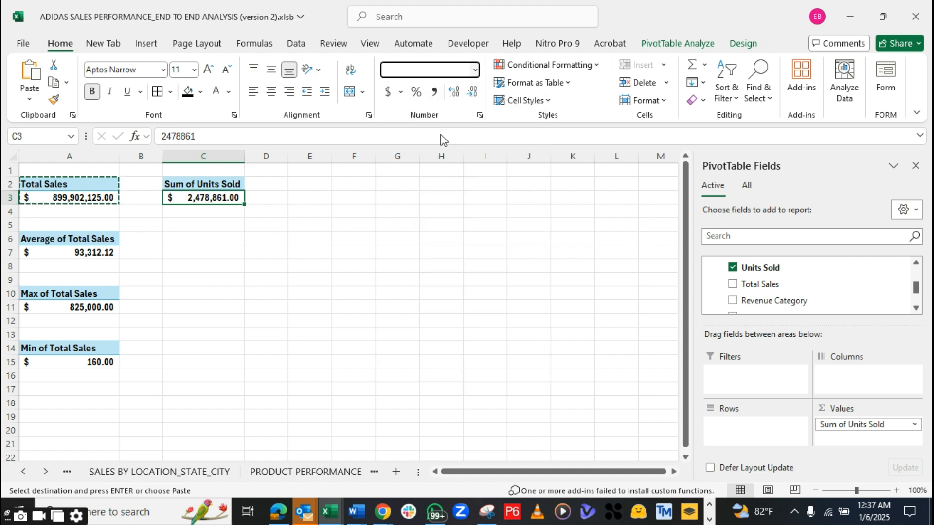
{"action": "left_click", "coordinate": [225, 239]}
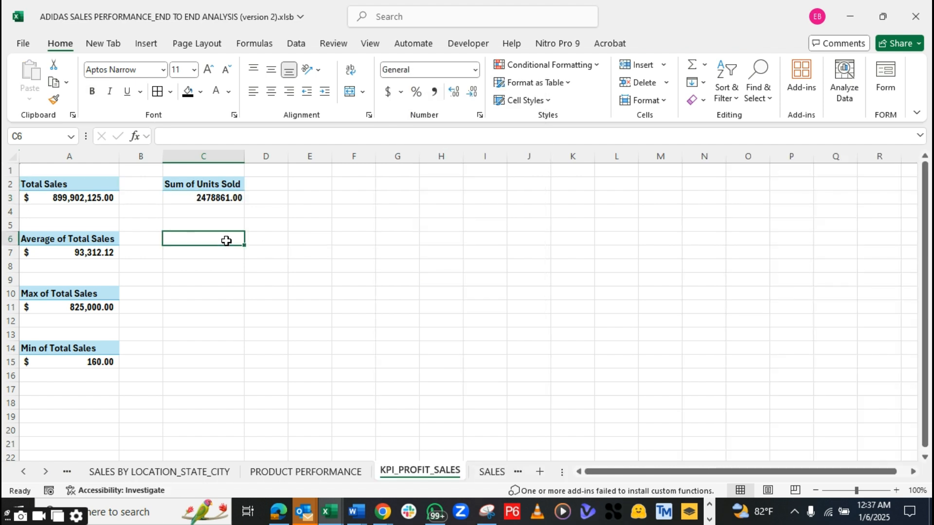
Rename the value field of the pivot table at C2 as "Unit Sold"
{"action": "double_click", "coordinate": [188, 184]}
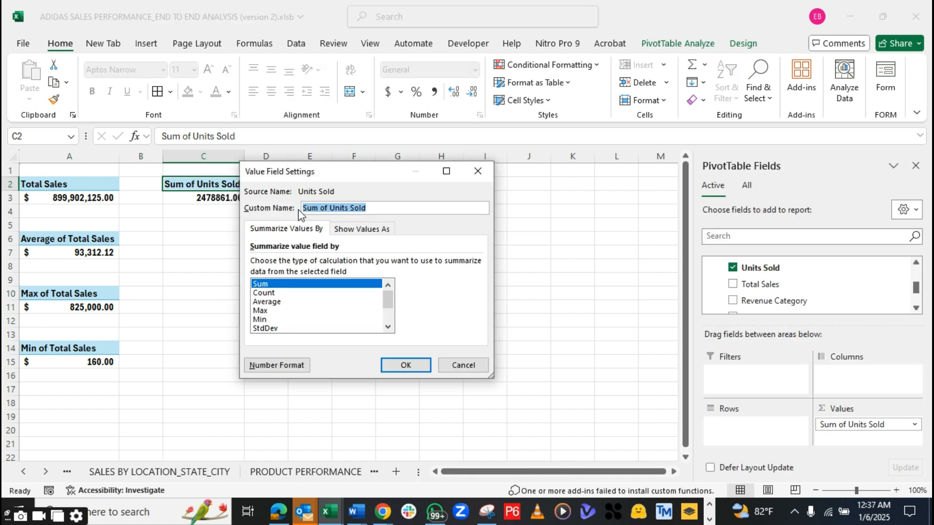
{"action": "left_click", "coordinate": [330, 208]}
{"action": "left_click_drag", "start_coordinate": [330, 207], "coordinate": [305, 211]}
{"action": "key", "text": "BackSpace"}
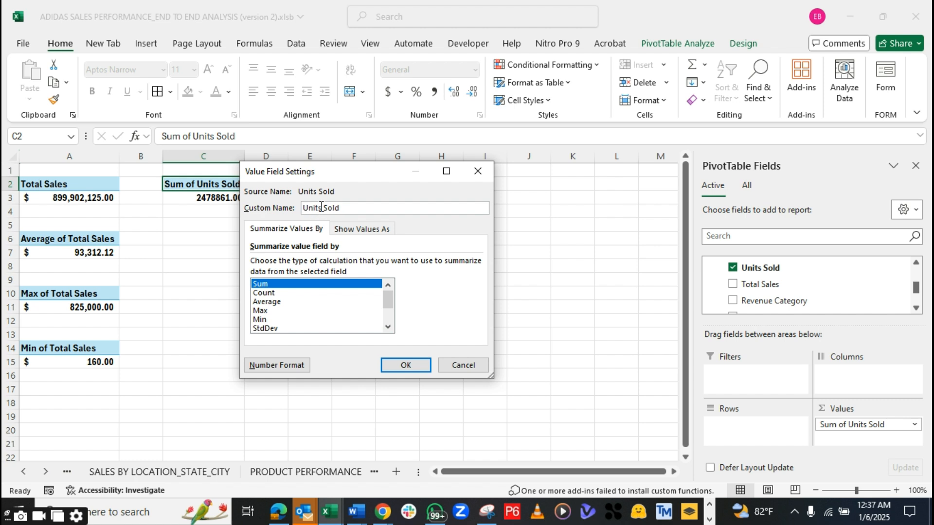
{"action": "left_click", "coordinate": [322, 207]}
{"action": "key", "text": "BackSpace"}
{"action": "left_click", "coordinate": [396, 371]}
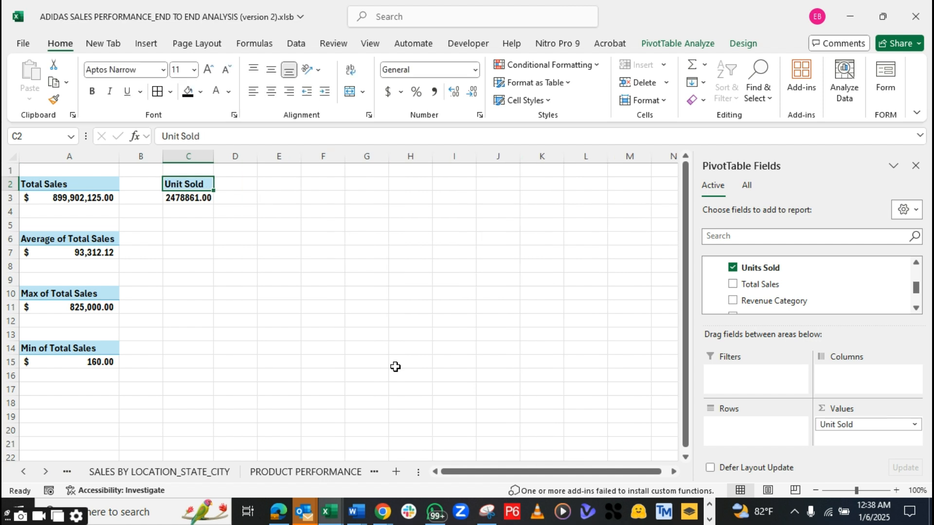
Widen column C slightly to give the Unit Sold pivot table more room
{"action": "left_click", "coordinate": [189, 216]}
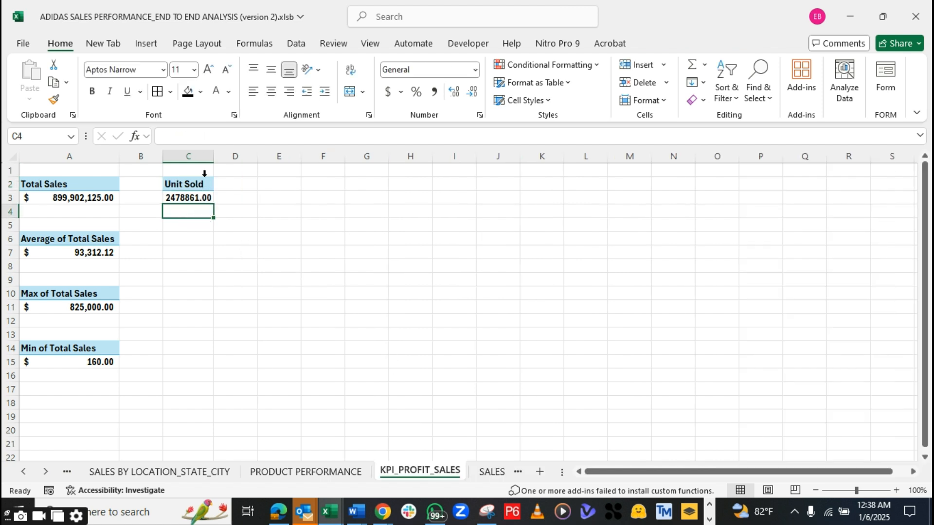
{"action": "left_click_drag", "start_coordinate": [212, 155], "coordinate": [227, 155]}
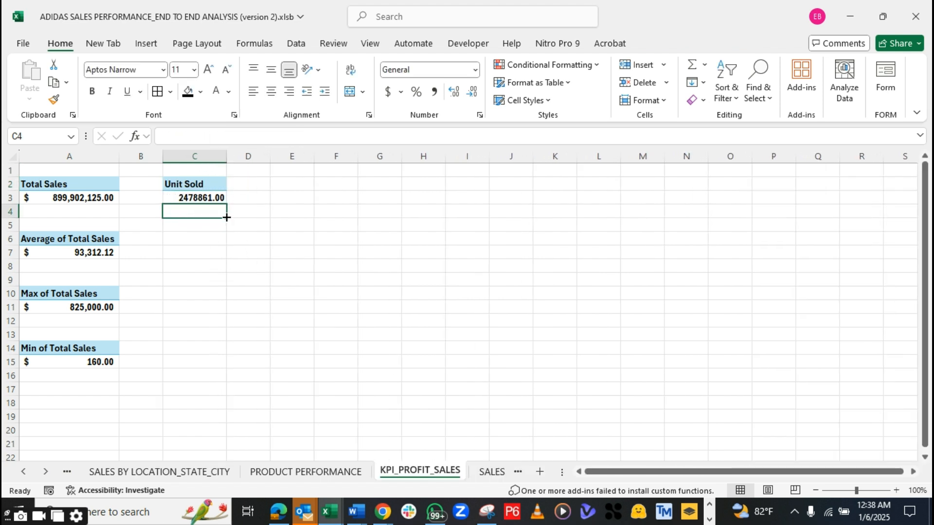
{"action": "left_click", "coordinate": [204, 239]}
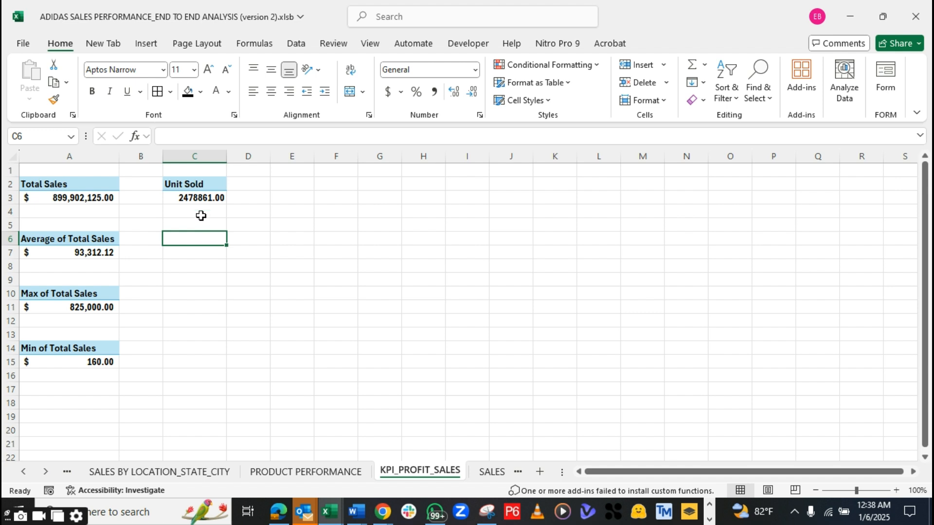
Copy the Unit Sold pivot table in C2:C3 and paste the duplicate at C6
{"action": "left_click_drag", "start_coordinate": [188, 184], "coordinate": [195, 203]}
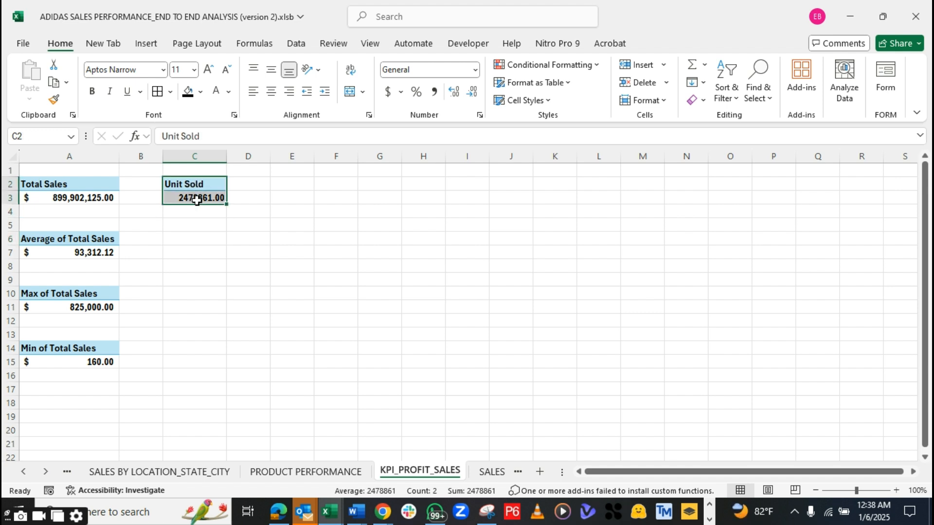
{"action": "key", "text": "ctrl+c"}
{"action": "left_click", "coordinate": [195, 238]}
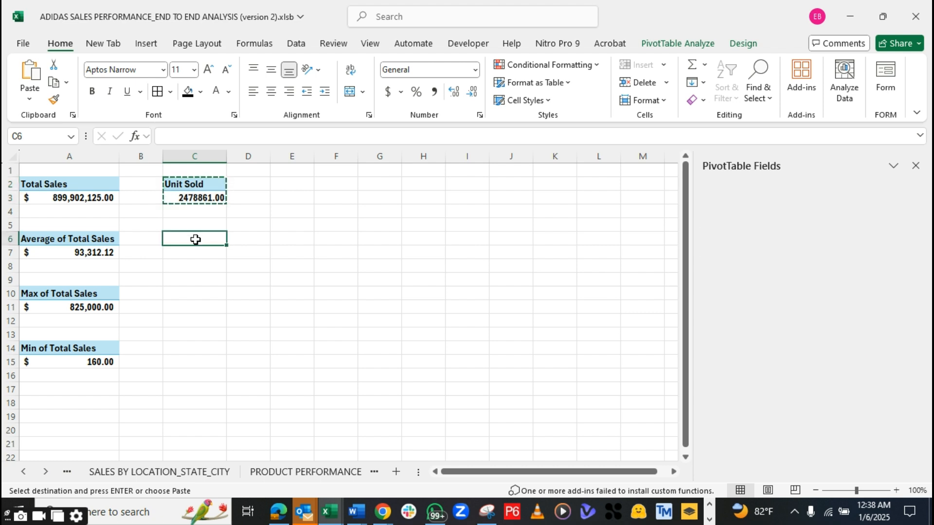
{"action": "key", "text": "ctrl+v"}
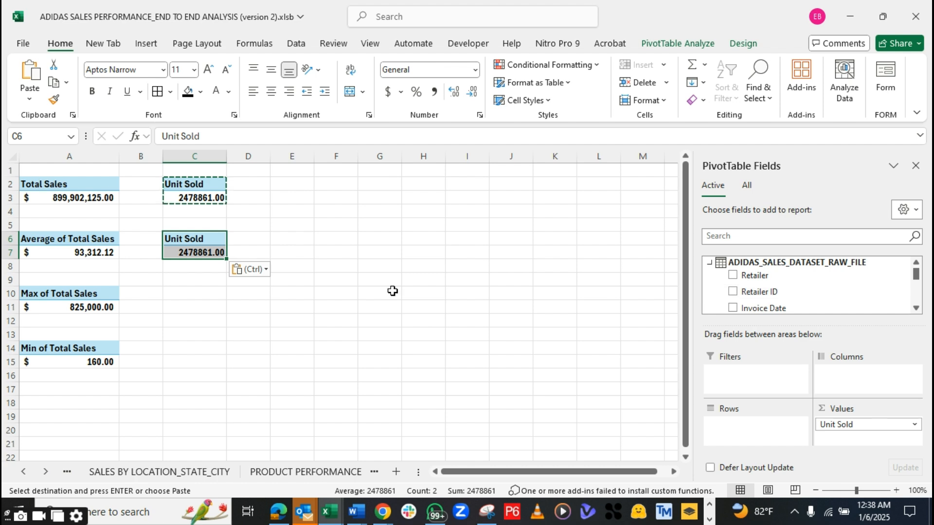
Summarize the pivot table at C6 by Max and name its value field "Max Unit Sold"
{"action": "double_click", "coordinate": [186, 233]}
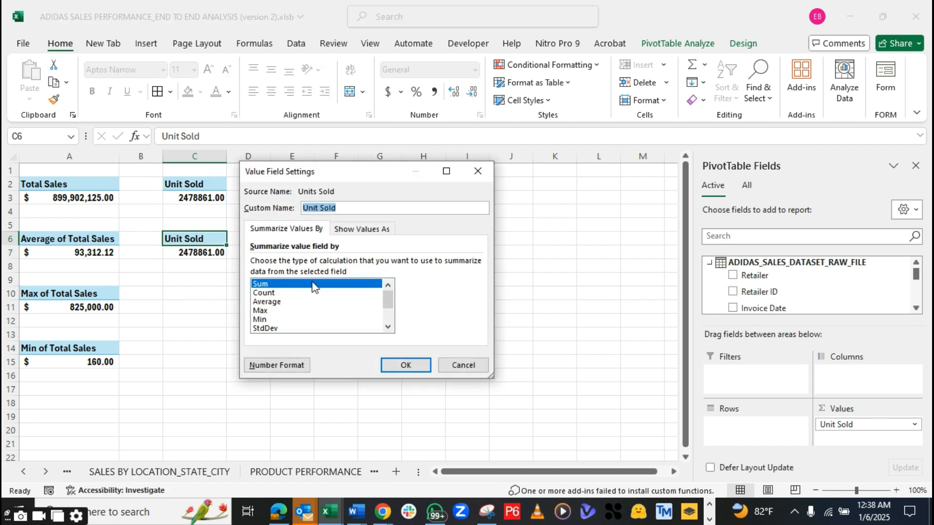
{"action": "left_click", "coordinate": [261, 312]}
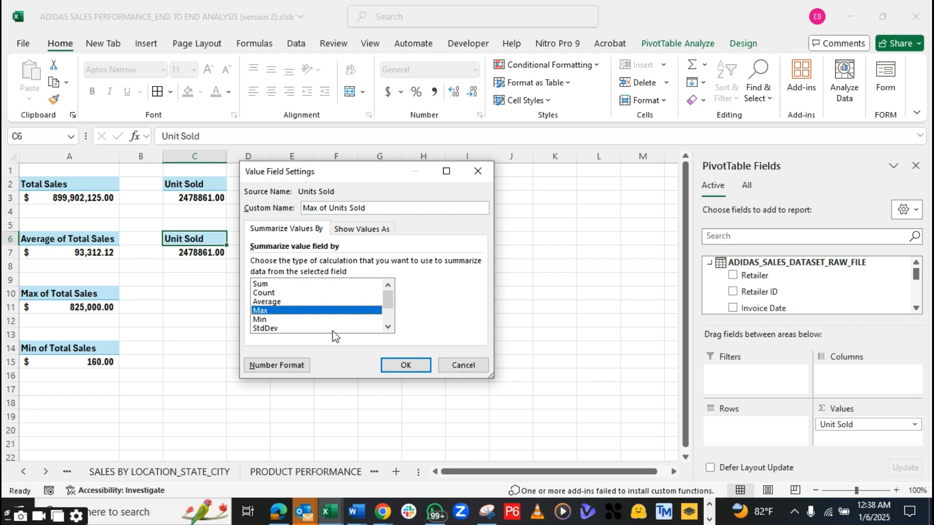
{"action": "left_click", "coordinate": [346, 207]}
{"action": "key", "text": "BackSpace"}
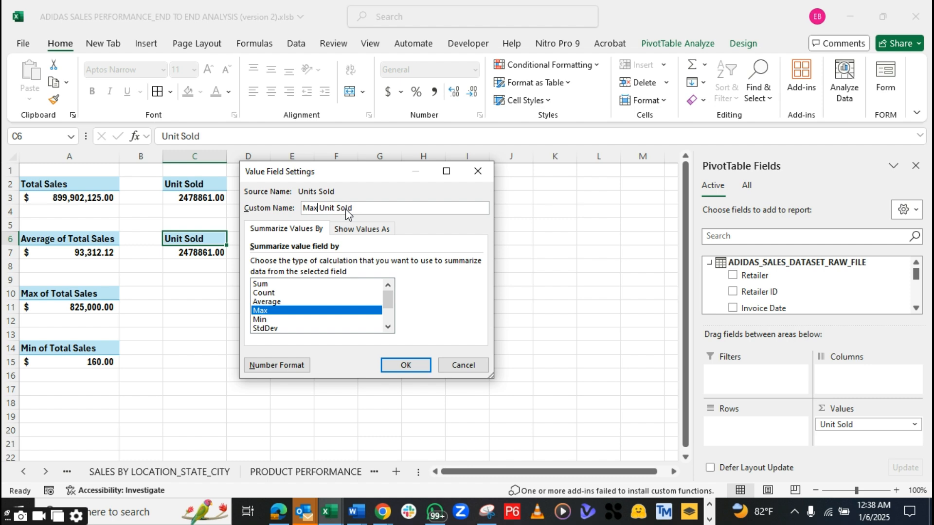
{"action": "left_click", "coordinate": [425, 368]}
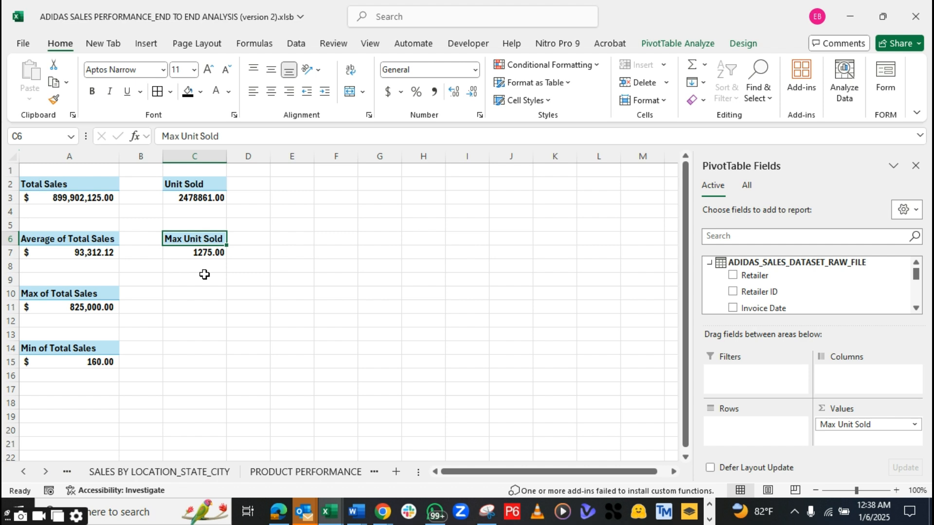
Copy the Max Unit Sold pivot table in C6:C7 and paste the duplicate at C10
{"action": "left_click", "coordinate": [190, 238]}
{"action": "left_click", "coordinate": [240, 240]}
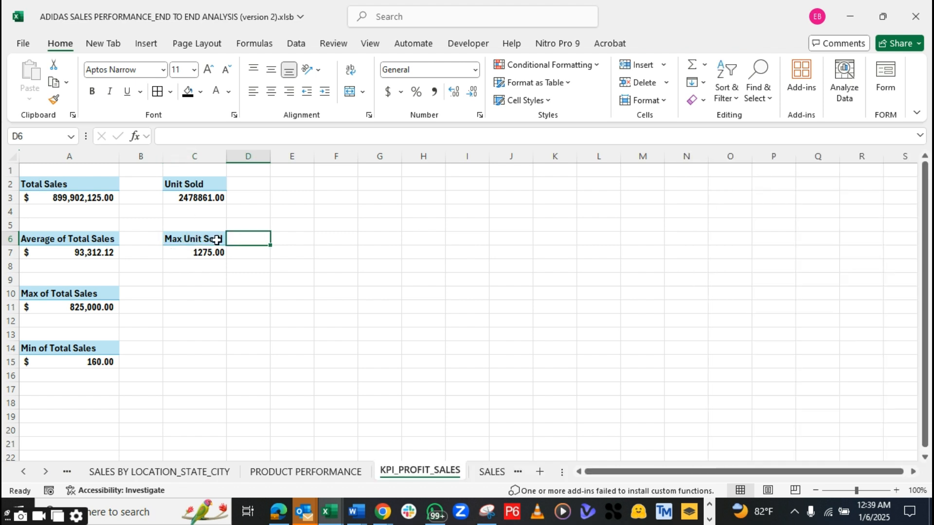
{"action": "left_click_drag", "start_coordinate": [200, 238], "coordinate": [202, 255]}
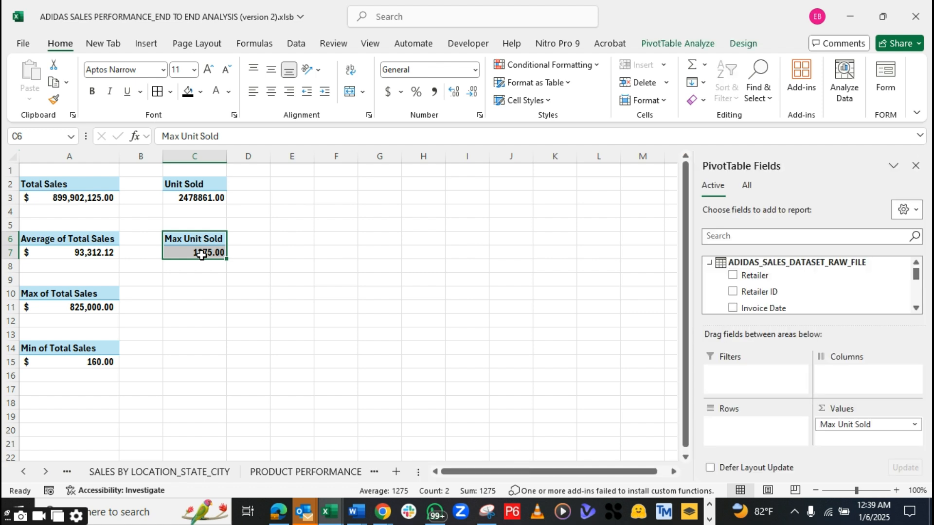
{"action": "key", "text": "ctrl+c"}
{"action": "left_click", "coordinate": [196, 294]}
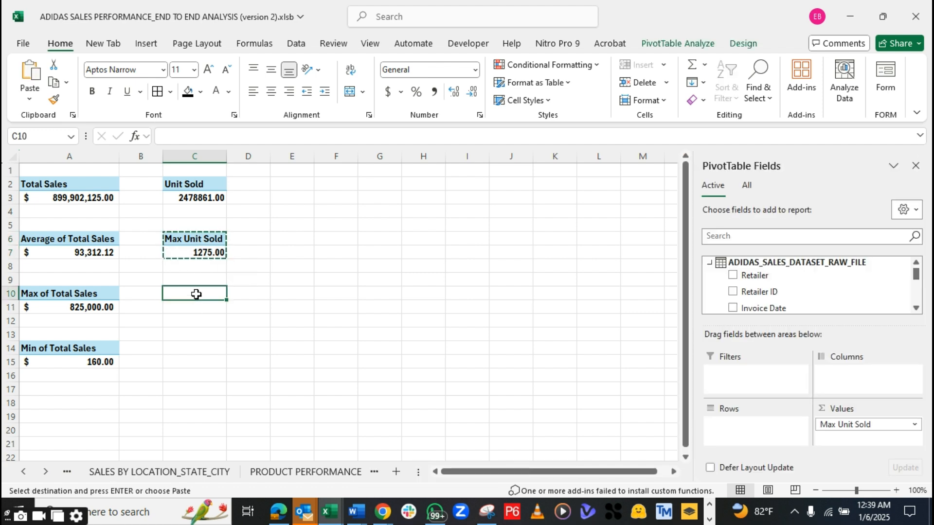
{"action": "key", "text": "ctrl+v"}
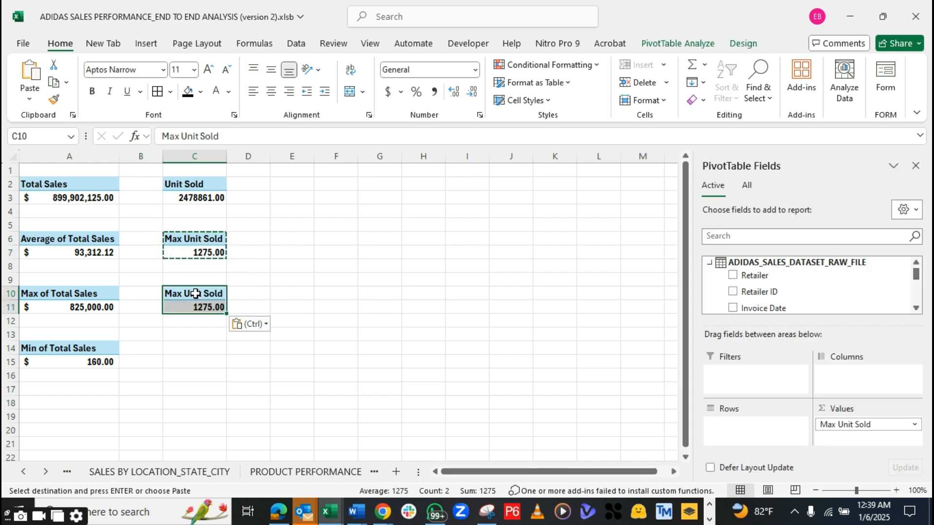
Summarize the pivot table at C10 by Min and name its value field "Min Unit Sold"
{"action": "left_click", "coordinate": [195, 294]}
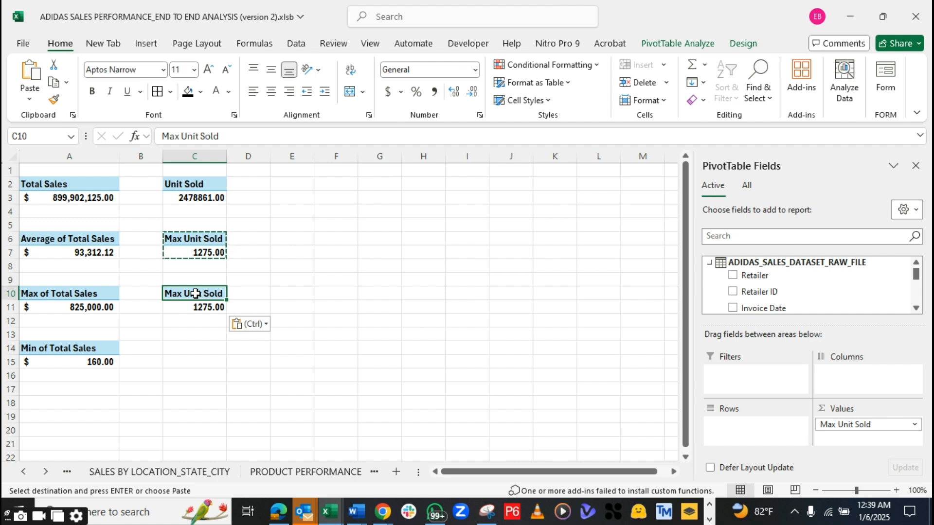
{"action": "double_click", "coordinate": [196, 293]}
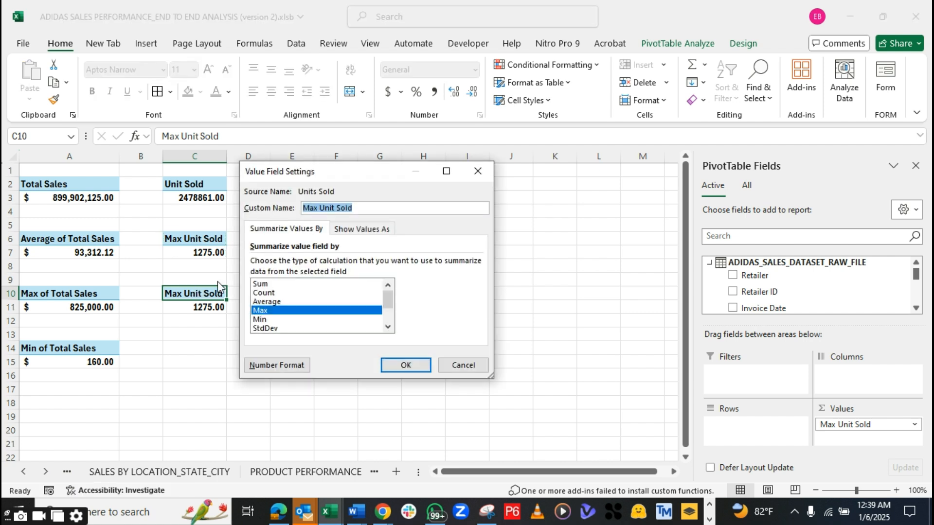
{"action": "left_click", "coordinate": [272, 319]}
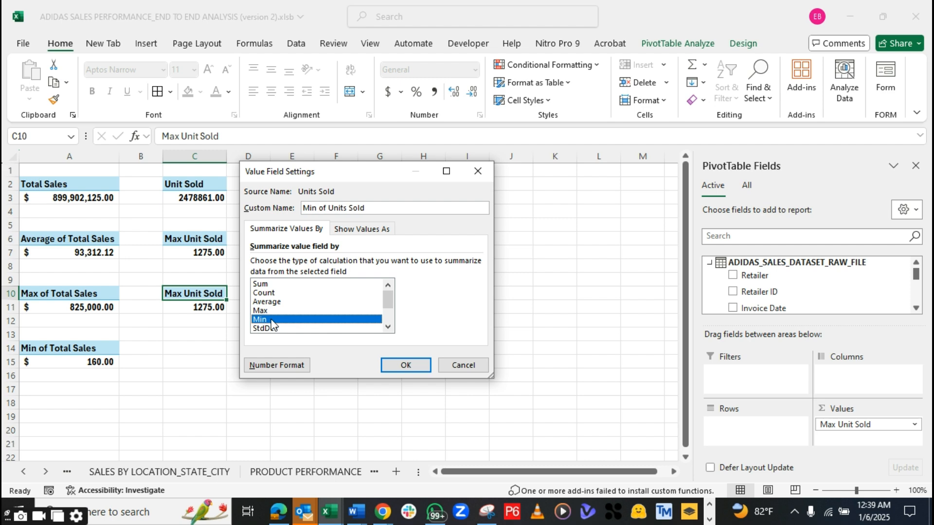
{"action": "left_click", "coordinate": [347, 209]}
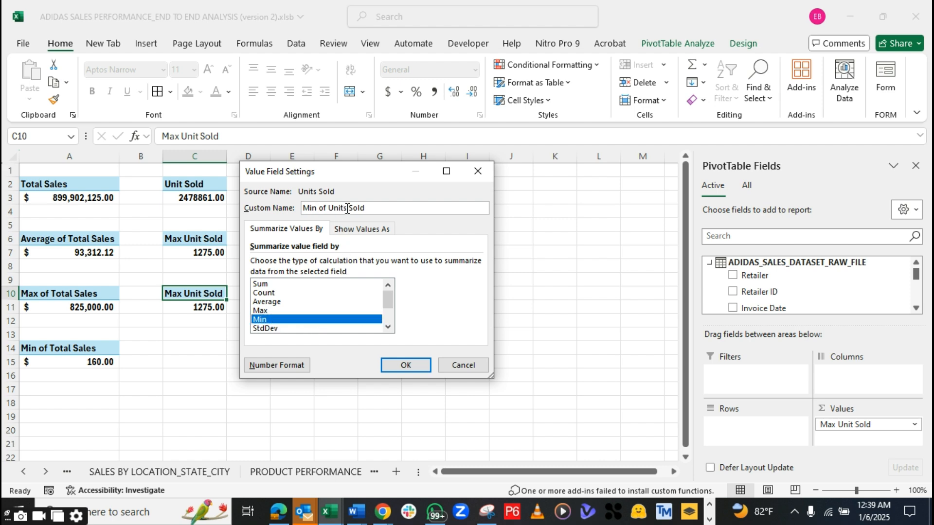
{"action": "key", "text": "BackSpace"}
{"action": "key", "text": "Left"}
{"action": "key", "text": "Left"}
{"action": "key", "text": "Left"}
{"action": "key", "text": "Left"}
{"action": "key", "text": "BackSpace"}
{"action": "key", "text": "BackSpace"}
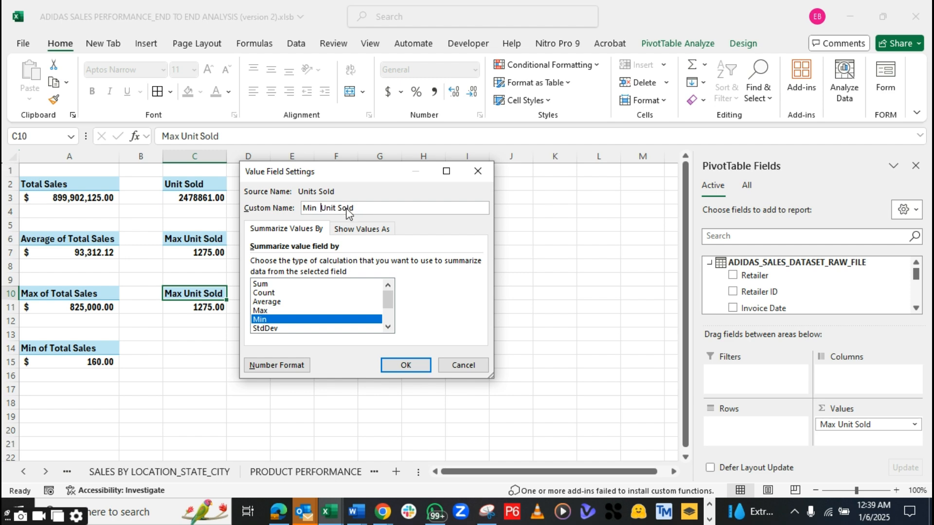
{"action": "left_click", "coordinate": [396, 366]}
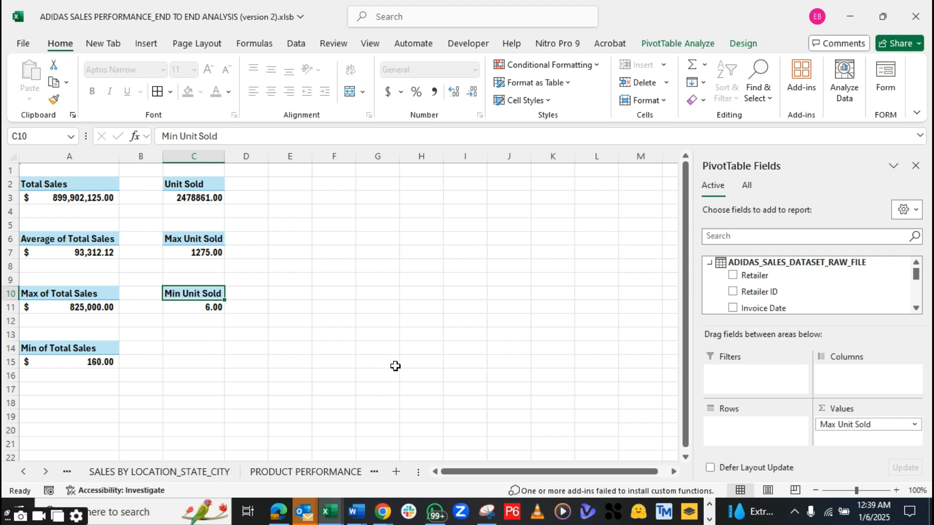
Narrow column B to about half its width to bring the sales and units pivot tables closer together
{"action": "left_click", "coordinate": [230, 325]}
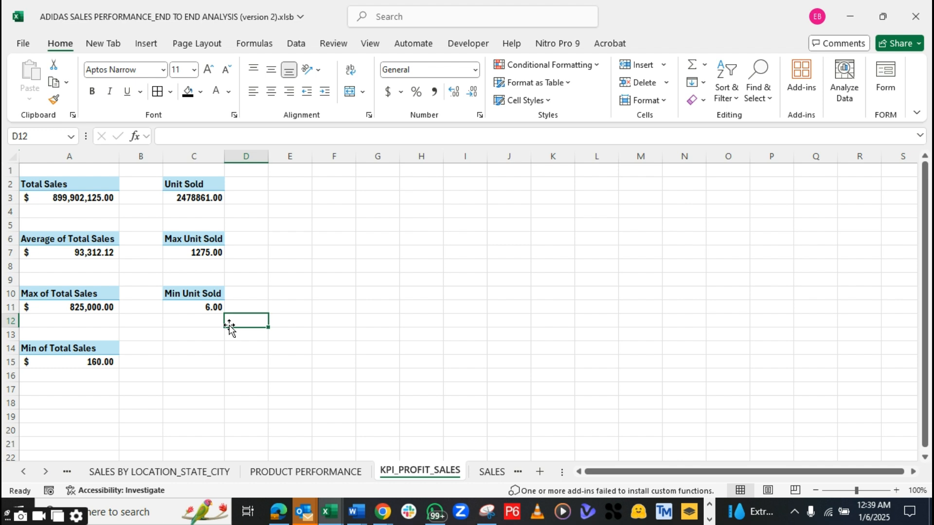
{"action": "left_click", "coordinate": [190, 306]}
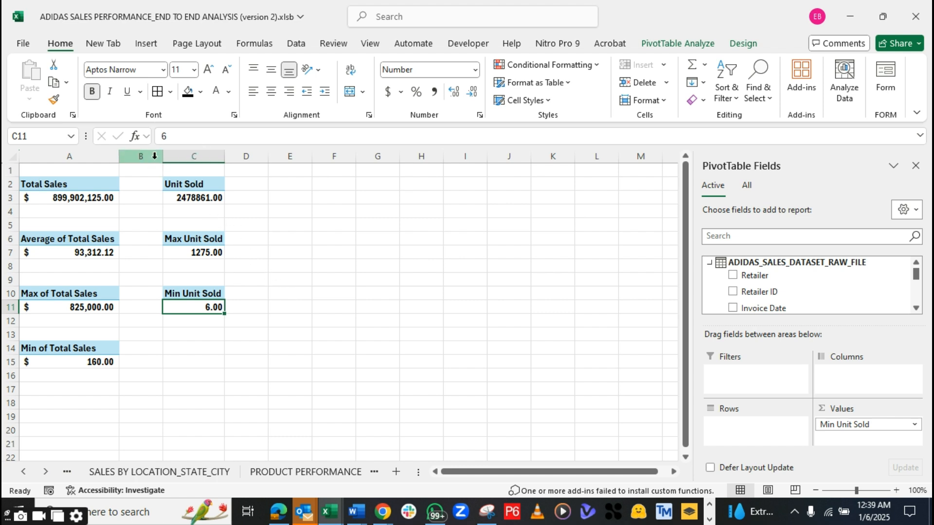
{"action": "left_click_drag", "start_coordinate": [164, 158], "coordinate": [141, 158]}
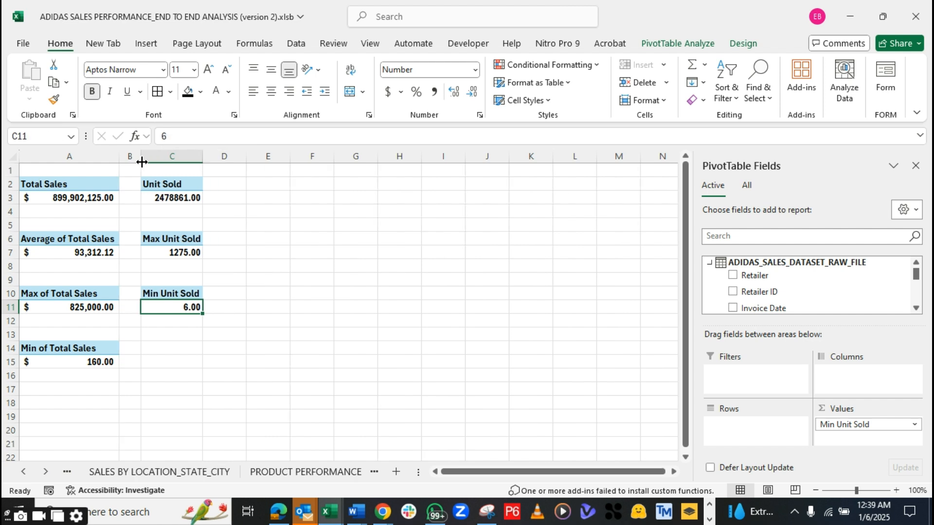
{"action": "left_click", "coordinate": [279, 186]}
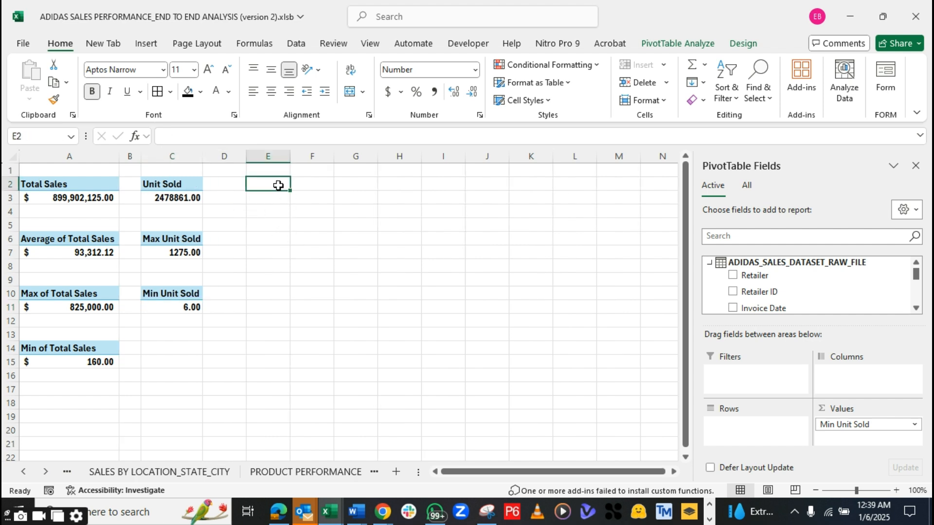
Enter the heading REVENUE in A1 above the sales pivot tables and QUANTITY in C1 above the units pivot tables
{"action": "left_click", "coordinate": [60, 172]}
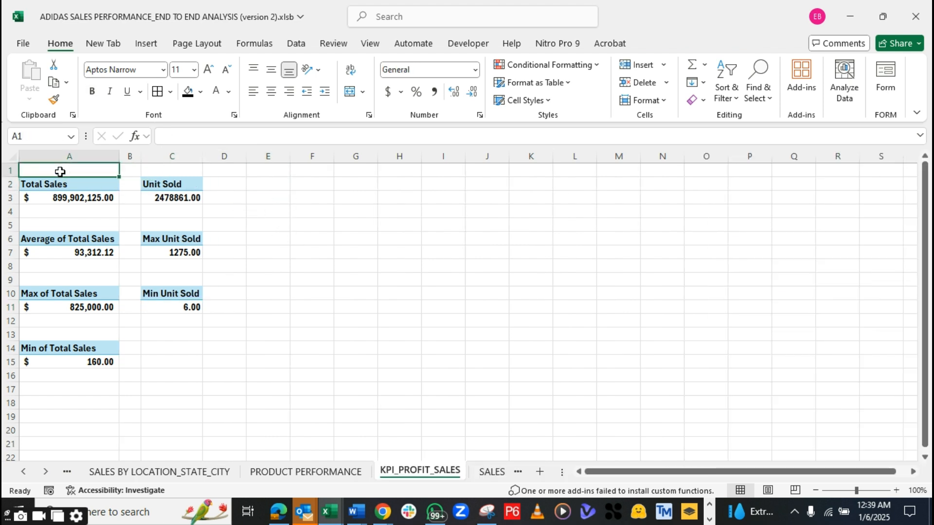
{"action": "double_click", "coordinate": [60, 172]}
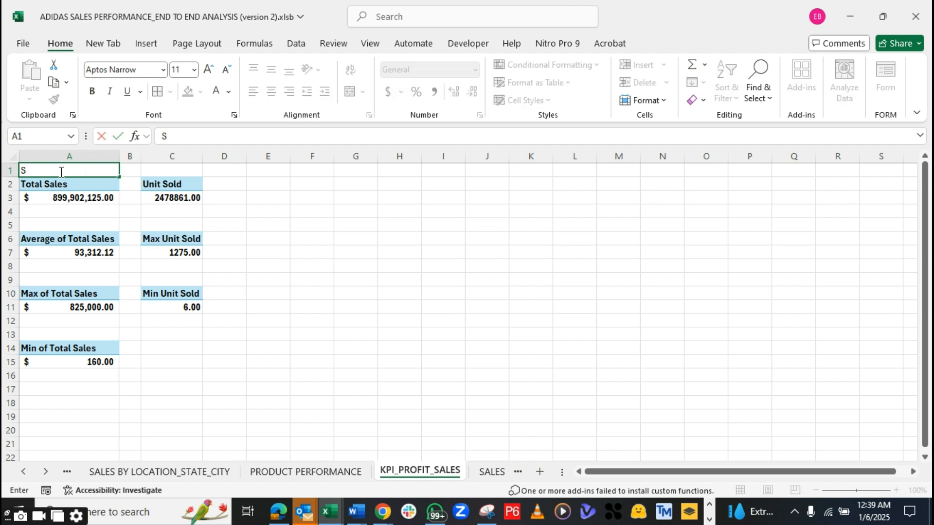
{"action": "type", "text": "REVENUE"}
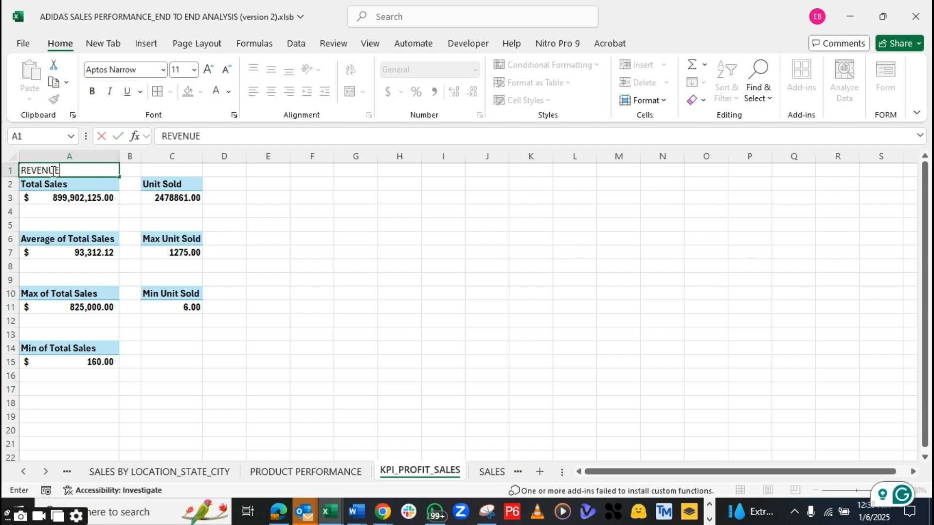
{"action": "key", "text": "Tab"}
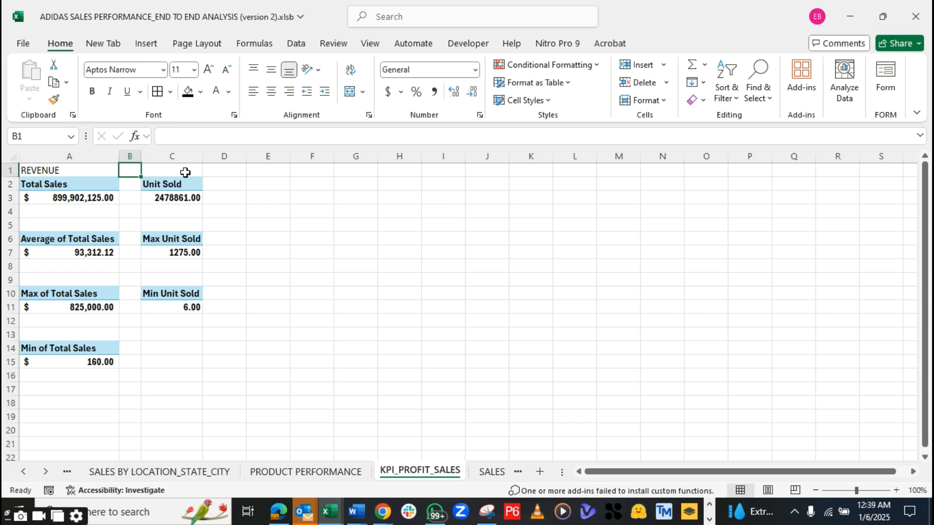
{"action": "left_click", "coordinate": [185, 172]}
{"action": "type", "text": "QUANT"}
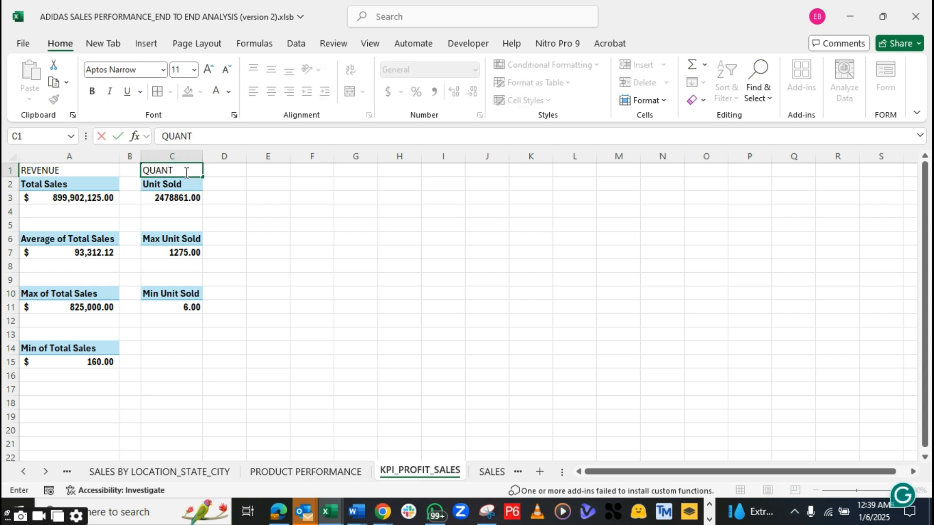
{"action": "type", "text": "ITY"}
{"action": "key", "text": "ctrl+Return"}
Make the REVENUE heading in A1 and the QUANTITY heading in C1 bold
{"action": "left_click", "coordinate": [90, 169]}
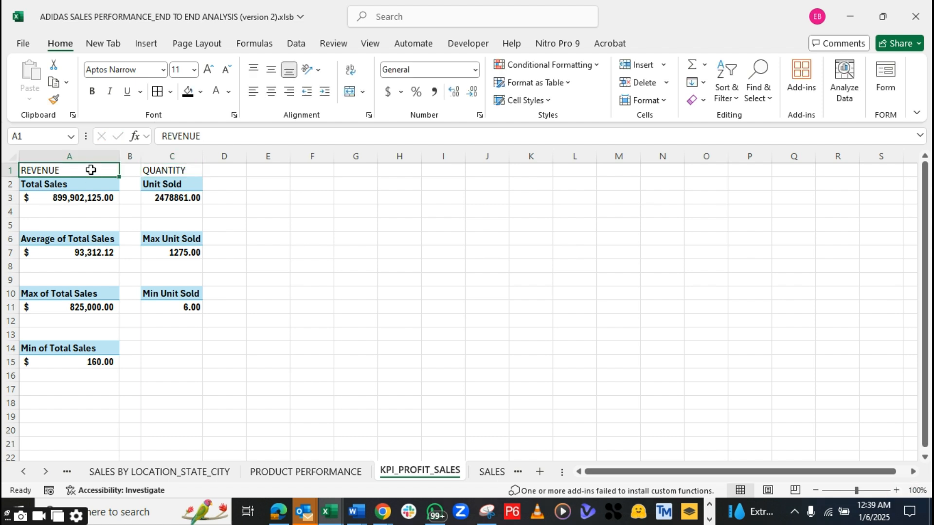
{"action": "key", "text": "ctrl+b"}
{"action": "left_click", "coordinate": [153, 174]}
{"action": "key", "text": "ctrl+b"}
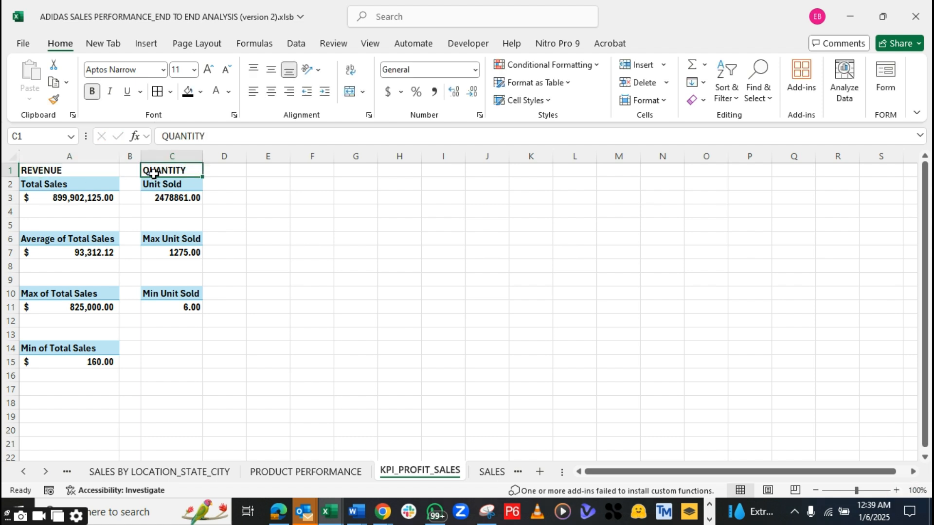
Narrow columns B and D to thin spacers and widen column E to about the width of column C
{"action": "left_click_drag", "start_coordinate": [140, 155], "coordinate": [130, 156]}
{"action": "left_click", "coordinate": [216, 169]}
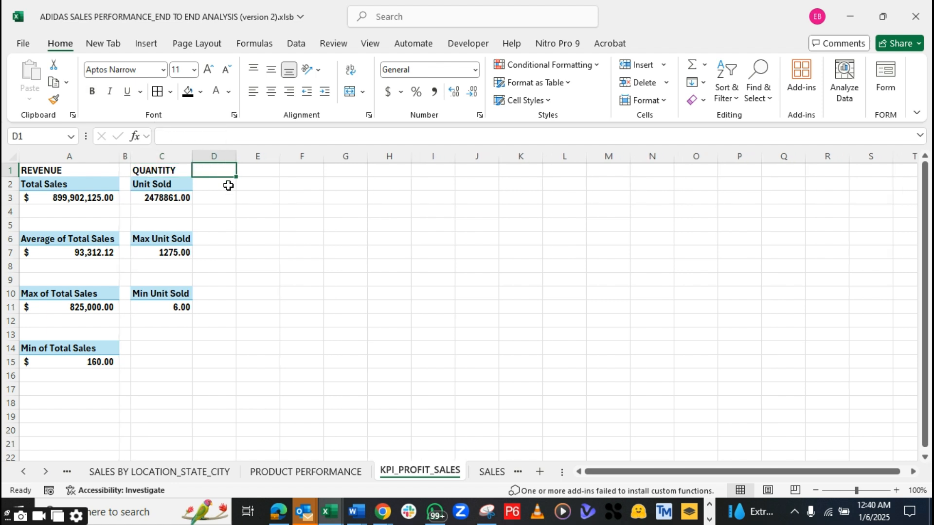
{"action": "left_click", "coordinate": [228, 185]}
{"action": "left_click_drag", "start_coordinate": [236, 156], "coordinate": [204, 156]}
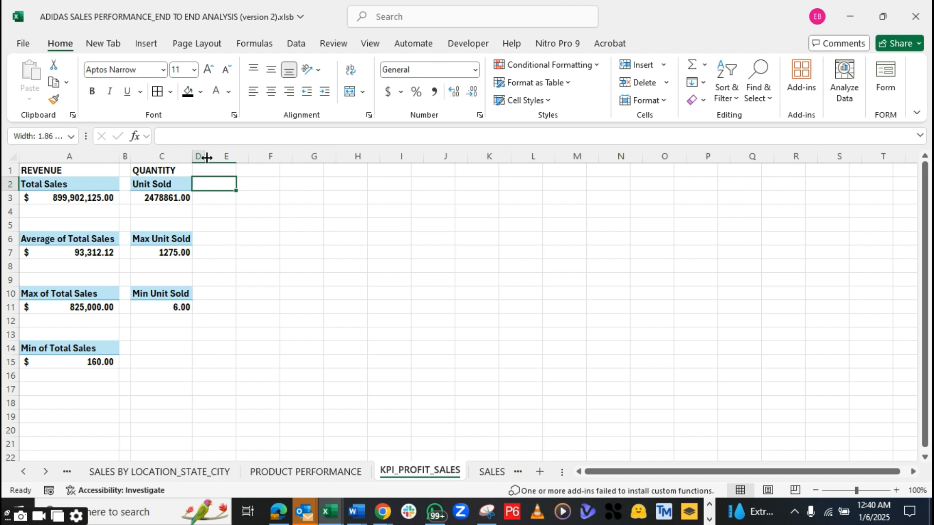
{"action": "left_click_drag", "start_coordinate": [249, 157], "coordinate": [265, 157]}
{"action": "left_click", "coordinate": [251, 182]}
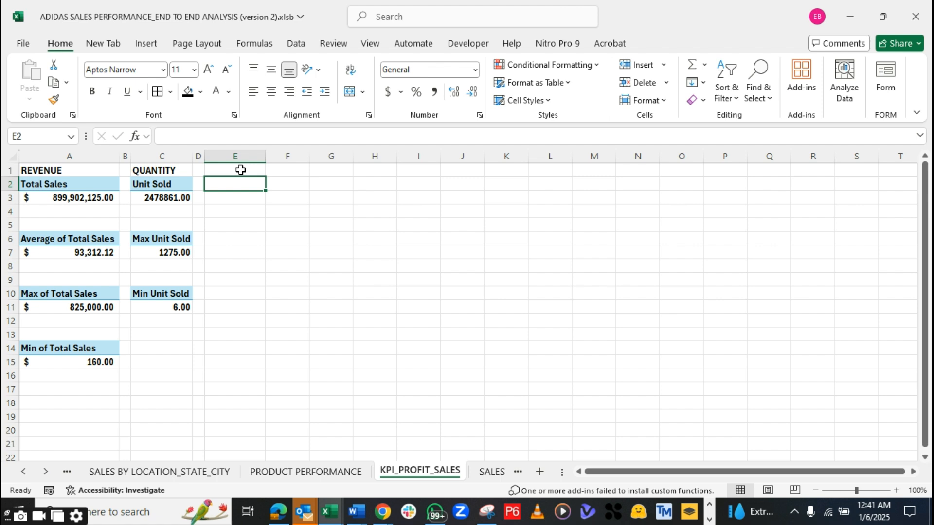
{"action": "left_click", "coordinate": [240, 170]}
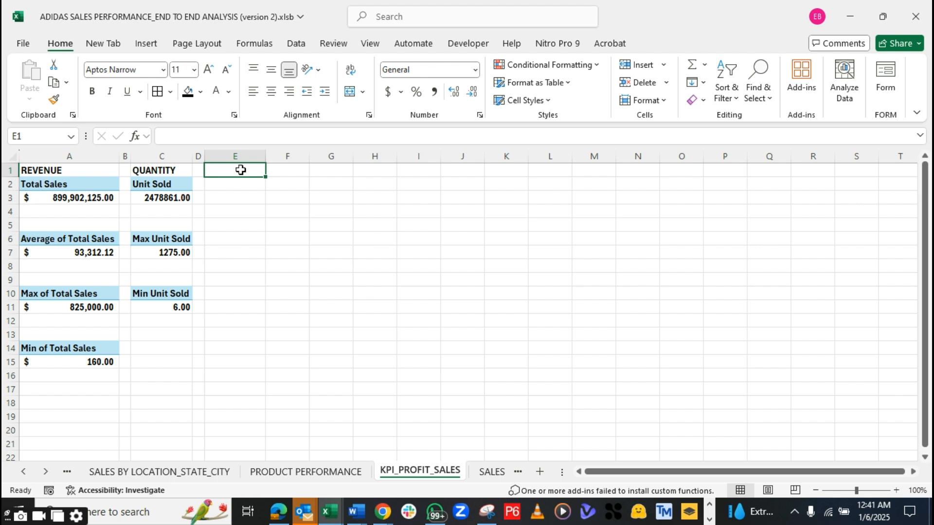
{"action": "type", "text": "Coun"}
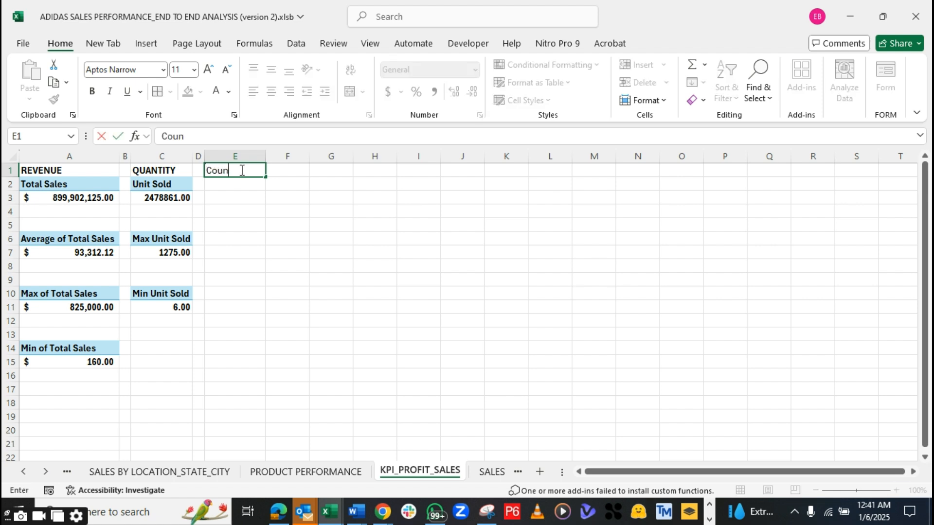
{"action": "type", "text": "t"}
{"action": "key", "text": "BackSpace"}
{"action": "key", "text": "BackSpace"}
{"action": "key", "text": "BackSpace"}
{"action": "key", "text": "BackSpace"}
{"action": "key", "text": "BackSpace"}
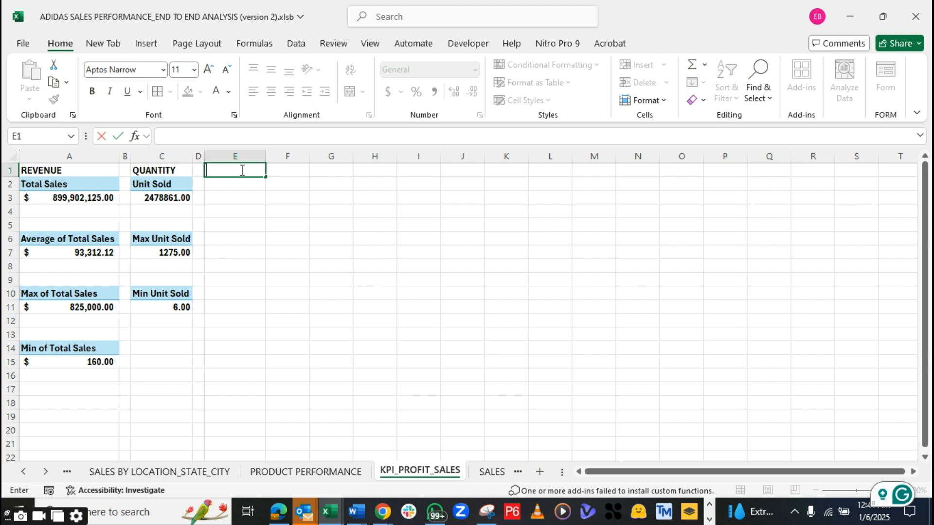
{"action": "type", "text": "TRANS"}
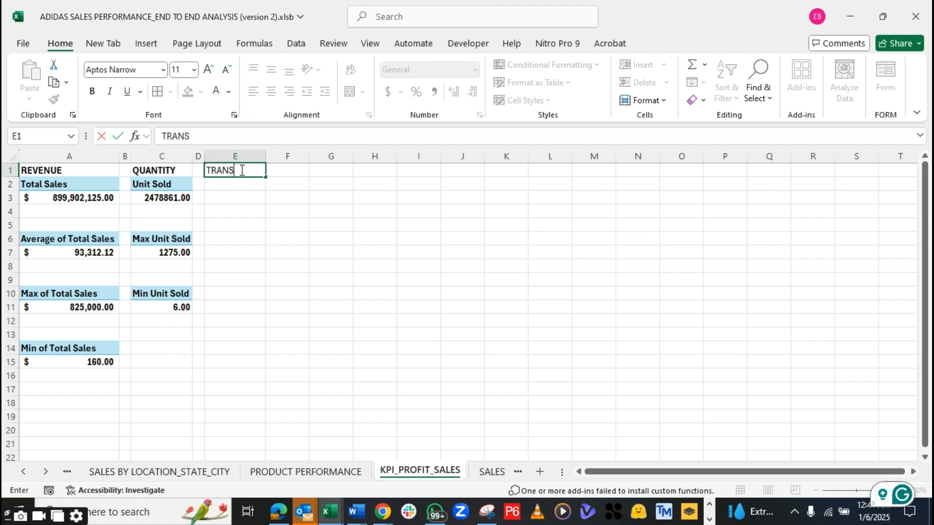
{"action": "type", "text": "ACTION"}
{"action": "key", "text": "BackSpace"}
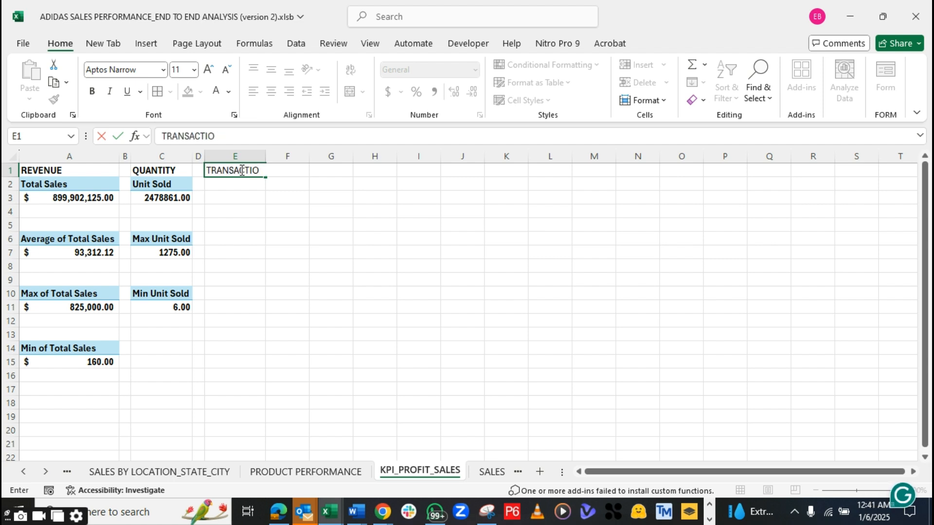
{"action": "key", "text": "BackSpace"}
{"action": "key", "text": "BackSpace"}
{"action": "key", "text": "BackSpace"}
{"action": "key", "text": "BackSpace"}
{"action": "key", "text": "BackSpace"}
{"action": "key", "text": "BackSpace"}
{"action": "key", "text": "BackSpace"}
{"action": "key", "text": "BackSpace"}
{"action": "key", "text": "BackSpace"}
{"action": "key", "text": "BackSpace"}
Enter the heading ORDER COUNT in E1 and make it bold
{"action": "type", "text": "OR"}
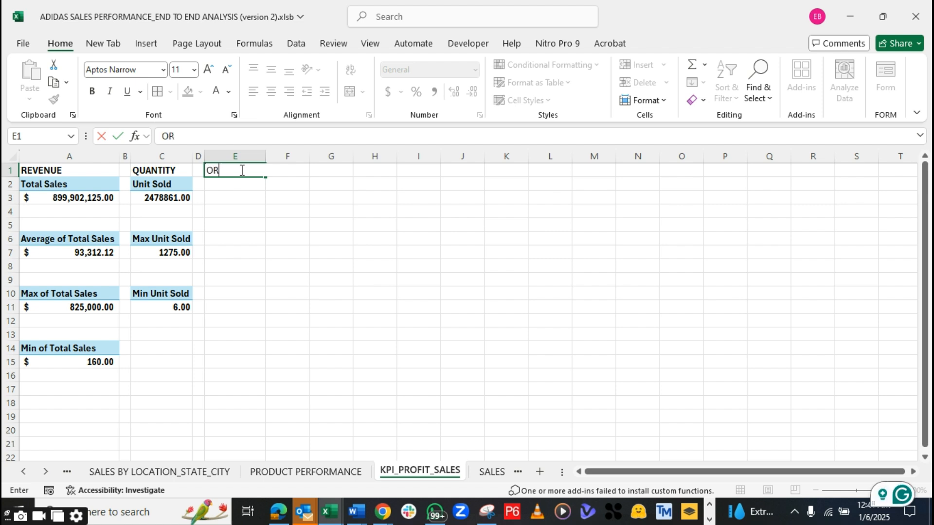
{"action": "type", "text": "DER"}
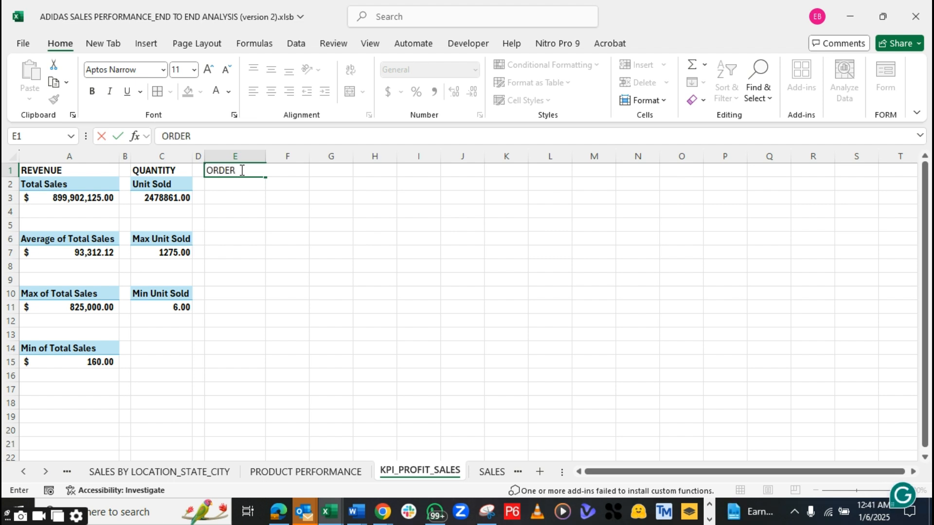
{"action": "type", "text": " COUNT"}
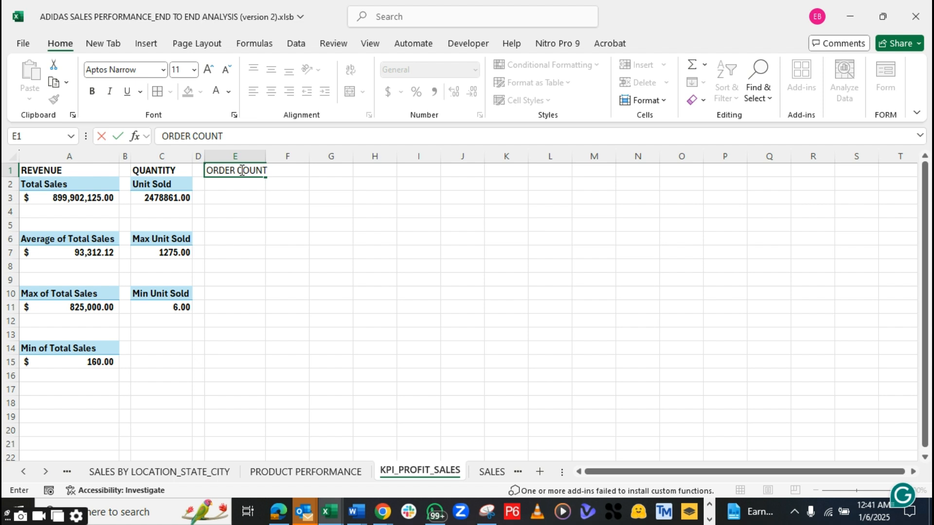
{"action": "left_click", "coordinate": [242, 170]}
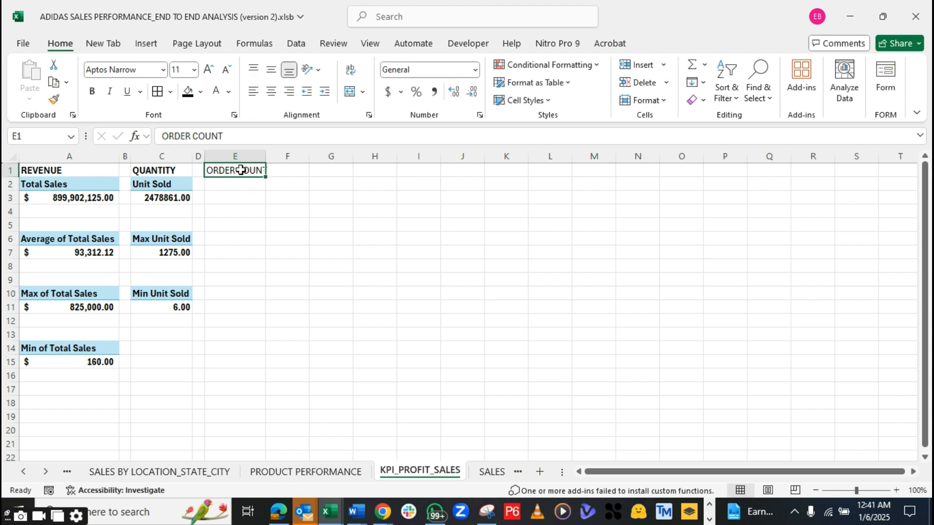
{"action": "key", "text": "ctrl+b"}
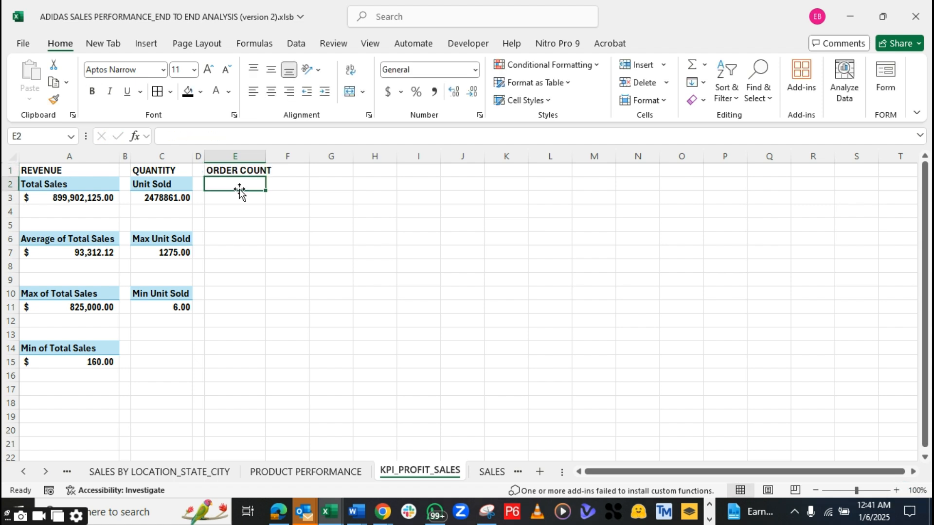
Copy the Unit Sold pivot table in C2:C3 and paste the duplicate at E2
{"action": "left_click_drag", "start_coordinate": [152, 184], "coordinate": [153, 192]}
{"action": "key", "text": "ctrl+c"}
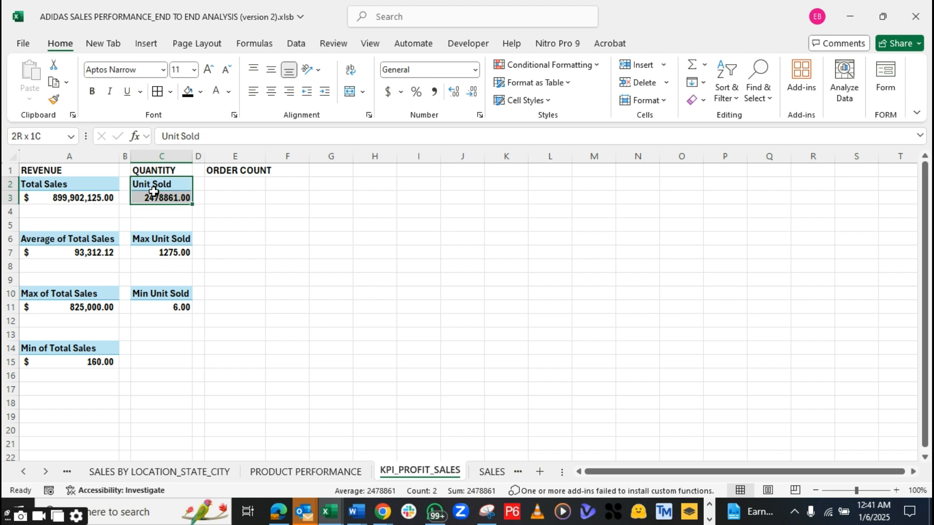
{"action": "left_click", "coordinate": [233, 185]}
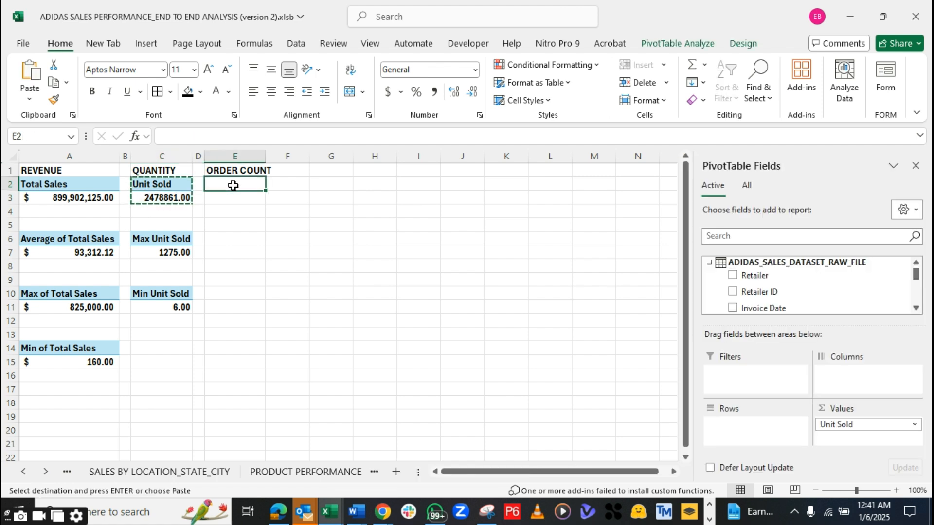
{"action": "key", "text": "ctrl+v"}
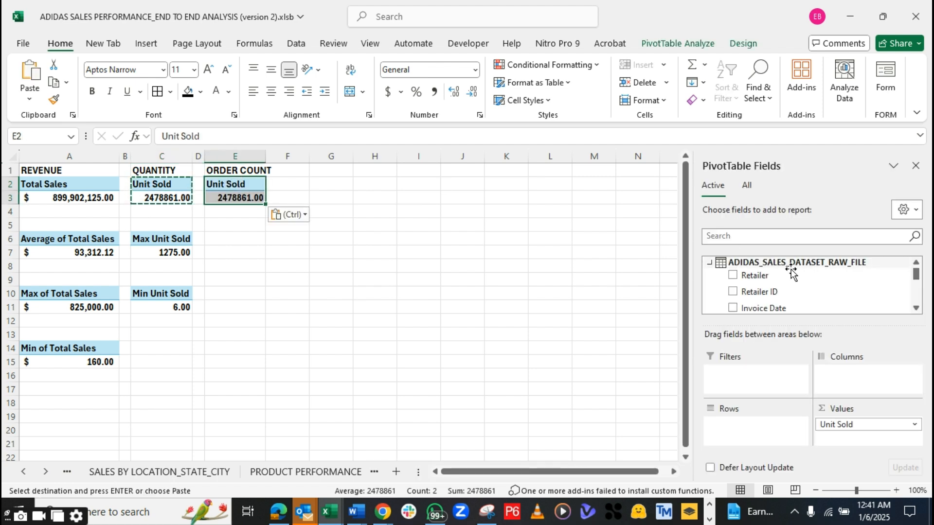
Remove the Unit Sold value from the pivot table at E2 and add the Units Sold field to its values
{"action": "left_click_drag", "start_coordinate": [851, 422], "coordinate": [834, 287]}
{"action": "scroll", "coordinate": [911, 292], "scroll_direction": "up", "scroll_amount": 5}
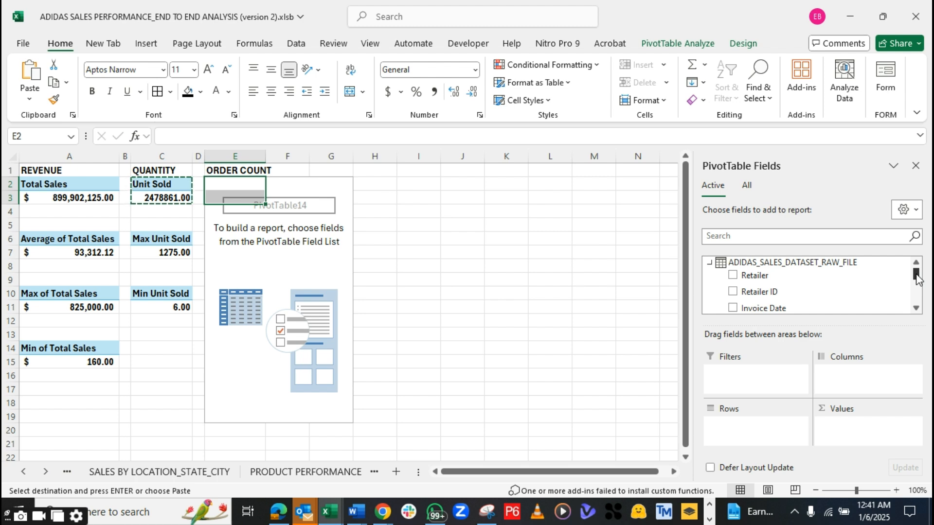
{"action": "mouse_move", "coordinate": [916, 277]}
{"action": "left_mouse_down"}
{"action": "mouse_move", "coordinate": [924, 296]}
{"action": "mouse_move", "coordinate": [919, 278]}
{"action": "left_mouse_up"}
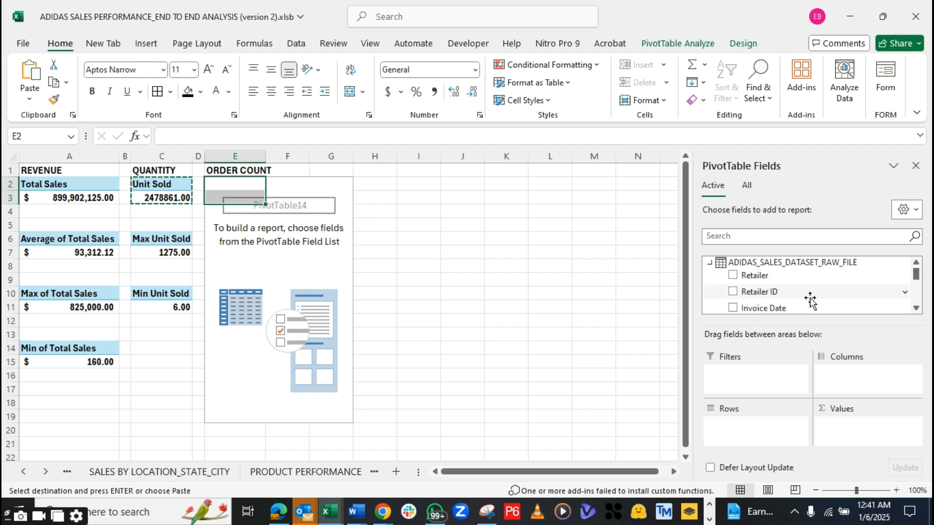
{"action": "scroll", "coordinate": [804, 297], "scroll_direction": "down", "scroll_amount": 1}
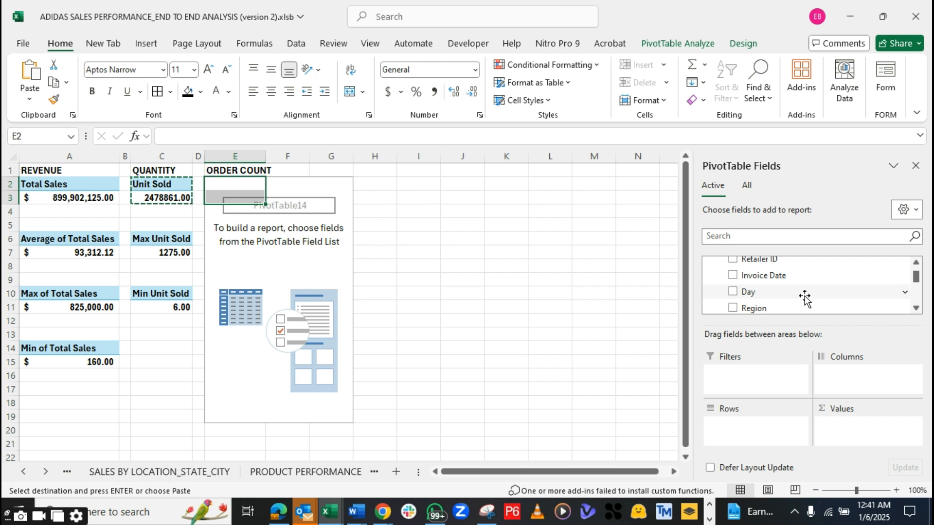
{"action": "scroll", "coordinate": [804, 297], "scroll_direction": "down", "scroll_amount": 1}
{"action": "scroll", "coordinate": [804, 298], "scroll_direction": "up", "scroll_amount": 1}
{"action": "scroll", "coordinate": [805, 298], "scroll_direction": "down", "scroll_amount": 1}
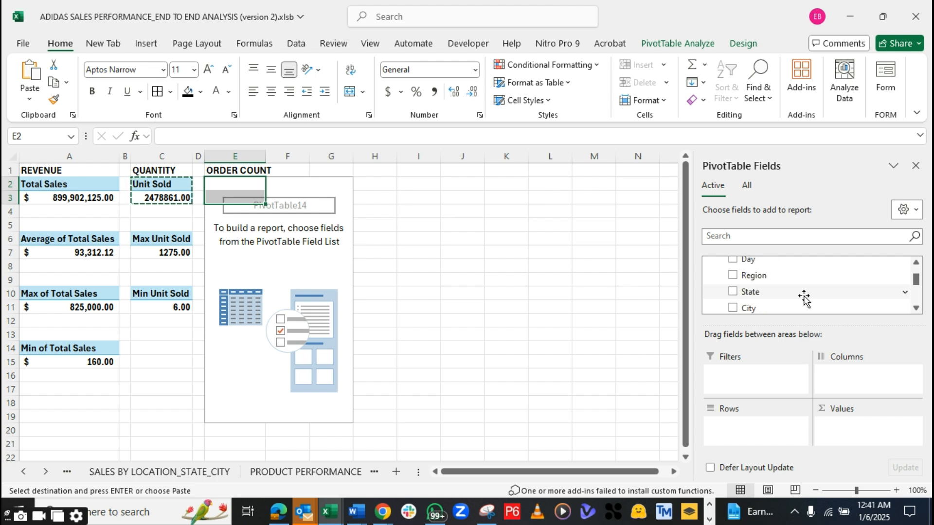
{"action": "scroll", "coordinate": [804, 298], "scroll_direction": "down", "scroll_amount": 1}
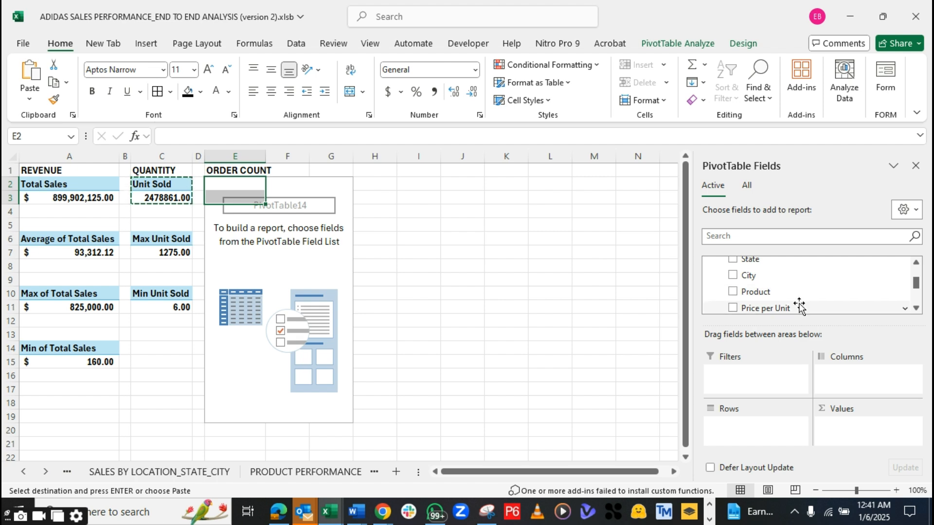
{"action": "scroll", "coordinate": [780, 291], "scroll_direction": "down", "scroll_amount": 2}
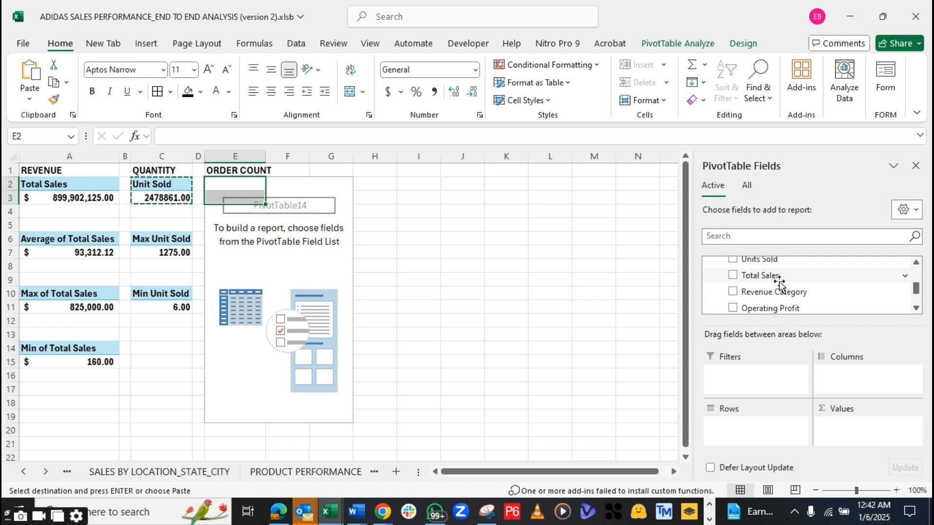
{"action": "scroll", "coordinate": [781, 285], "scroll_direction": "down", "scroll_amount": 2}
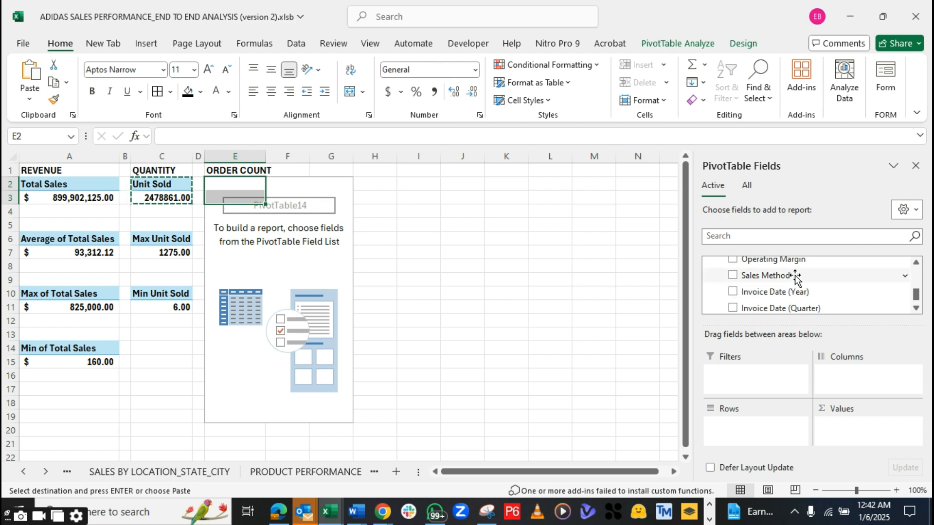
{"action": "scroll", "coordinate": [799, 277], "scroll_direction": "up", "scroll_amount": 2}
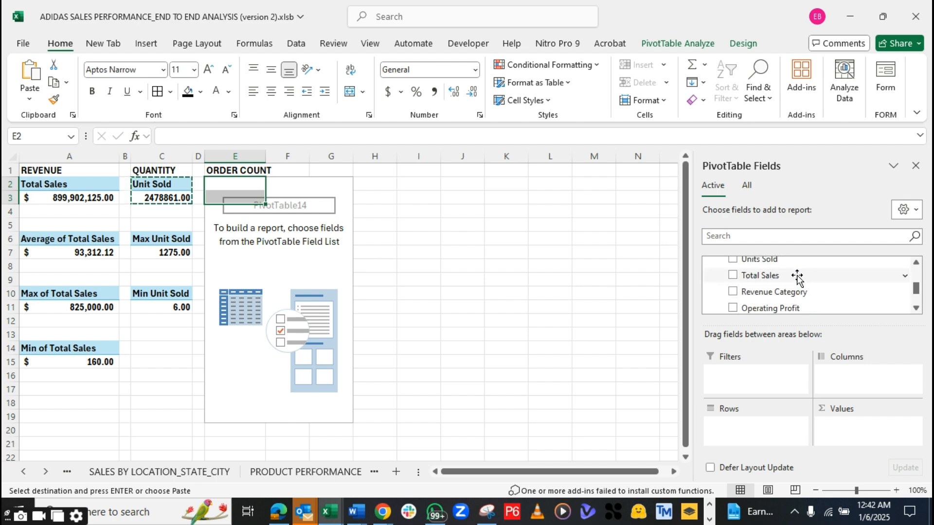
{"action": "scroll", "coordinate": [790, 282], "scroll_direction": "up", "scroll_amount": 1}
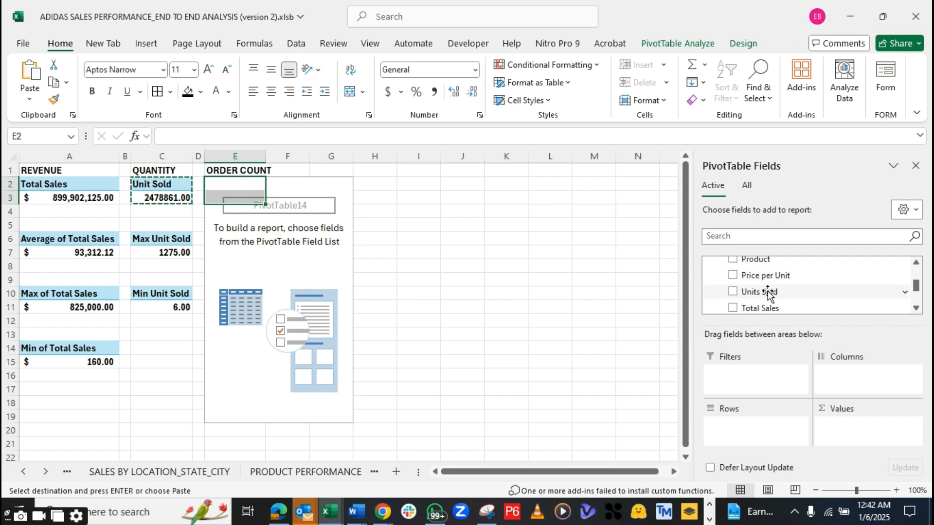
{"action": "left_click_drag", "start_coordinate": [767, 295], "coordinate": [832, 428]}
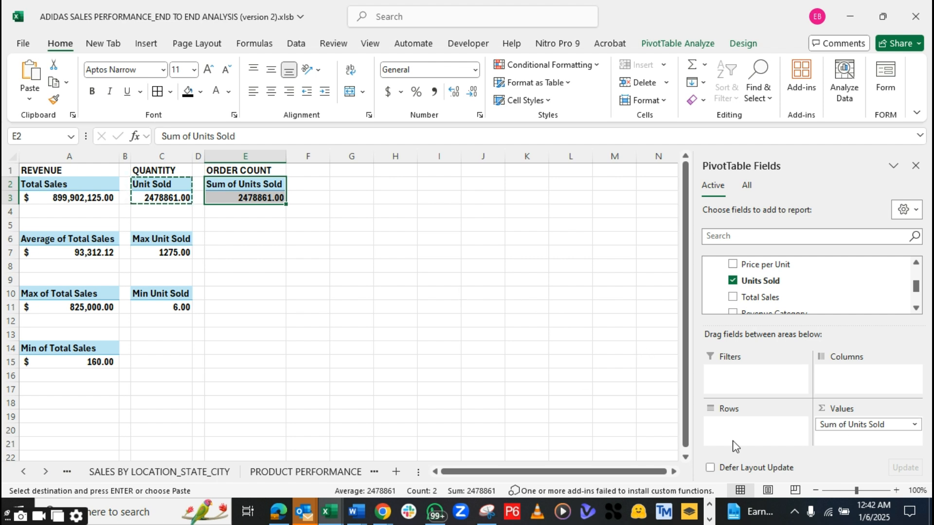
Summarize the Units Sold value in the pivot table at E2 by Count and name it ORDER COUNT
{"action": "double_click", "coordinate": [249, 185]}
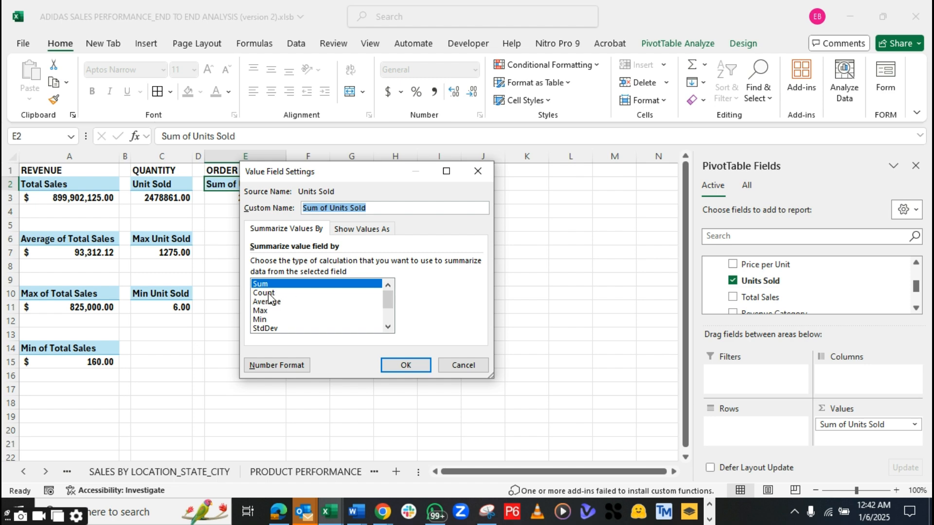
{"action": "left_click", "coordinate": [265, 293]}
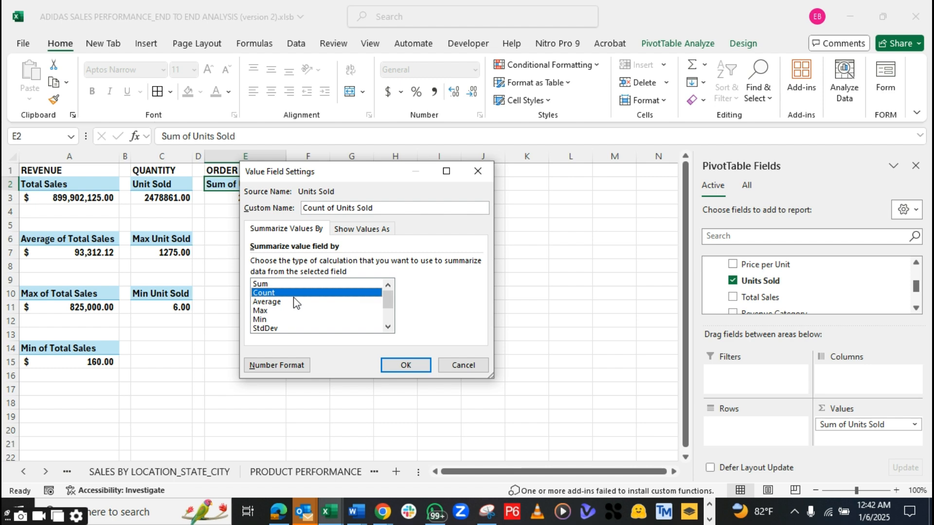
{"action": "left_click", "coordinate": [373, 208]}
{"action": "left_click_drag", "start_coordinate": [379, 207], "coordinate": [322, 208]}
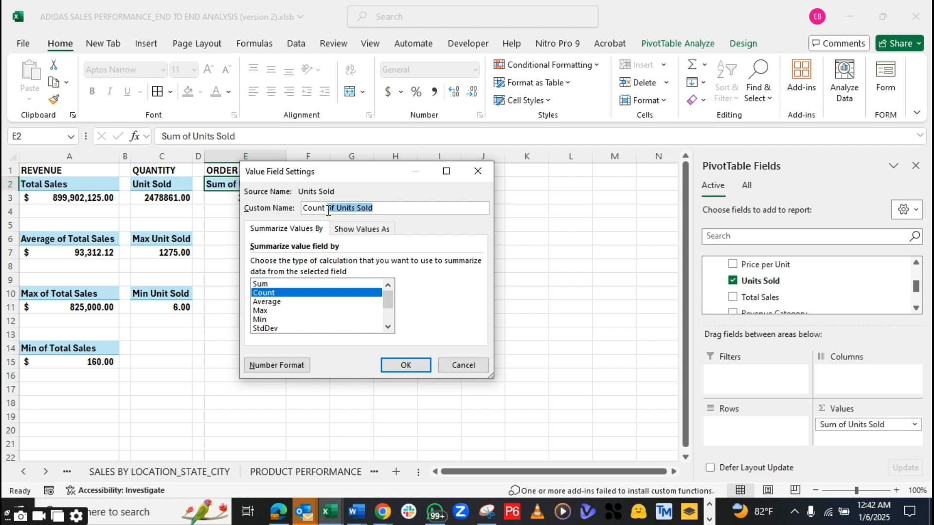
{"action": "key", "text": "BackSpace"}
{"action": "left_click", "coordinate": [305, 208]}
{"action": "type", "text": "ORDER COUNT"}
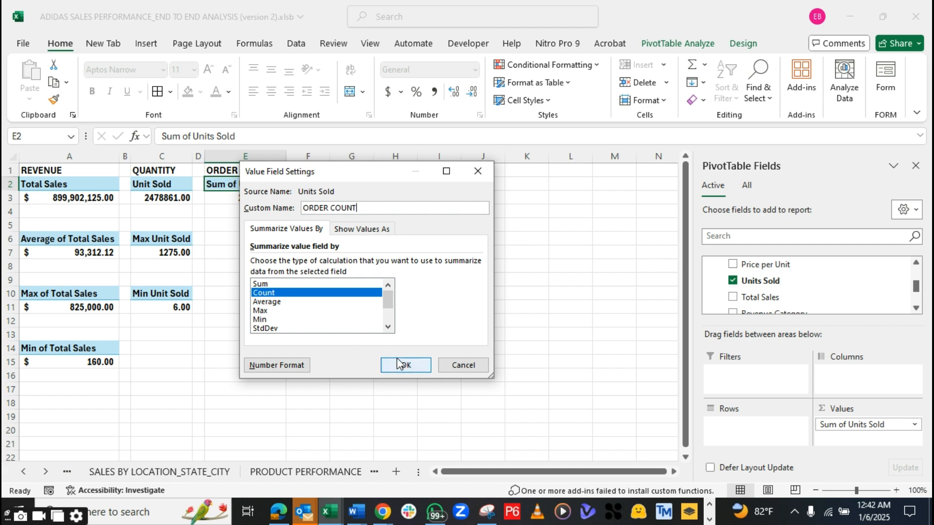
{"action": "left_click", "coordinate": [406, 366]}
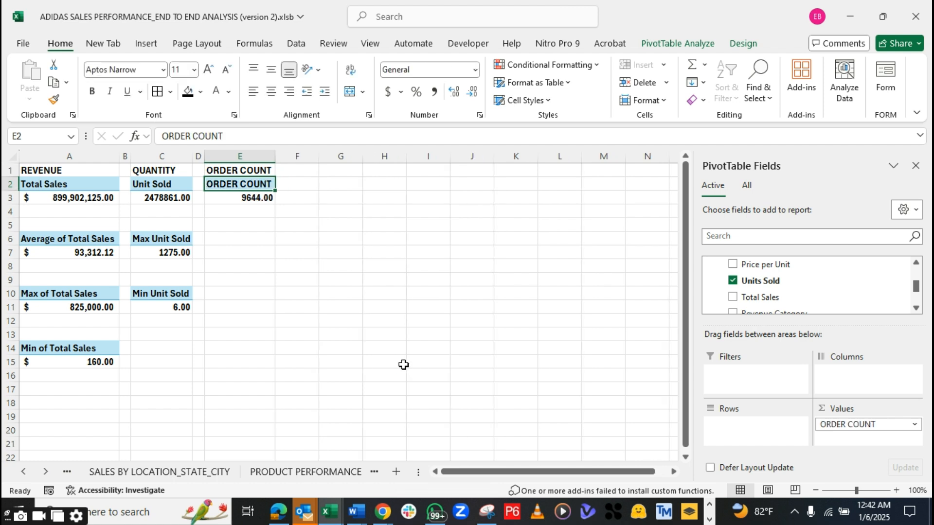
Remove the decimal places from the order count in E3 and widen column E slightly
{"action": "left_click", "coordinate": [252, 199]}
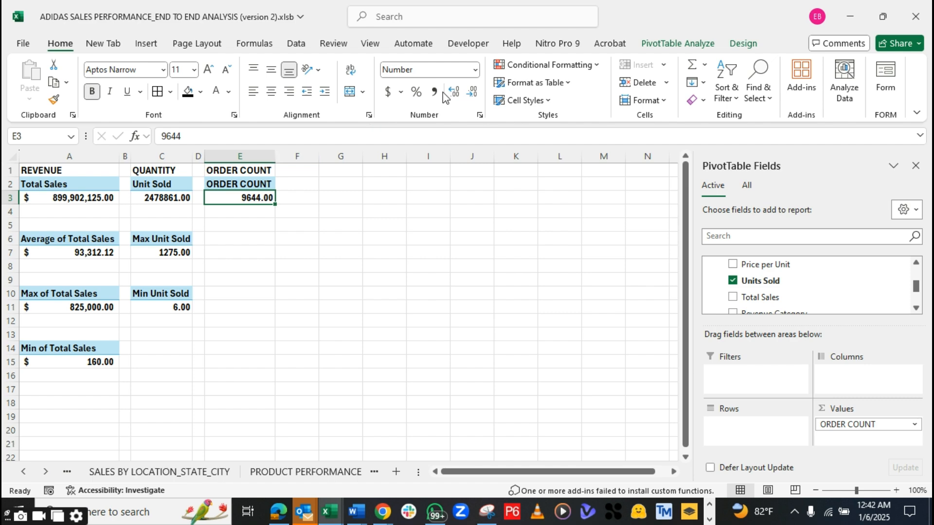
{"action": "left_click", "coordinate": [474, 99]}
{"action": "left_click", "coordinate": [474, 99]}
{"action": "left_click_drag", "start_coordinate": [275, 154], "coordinate": [288, 155]}
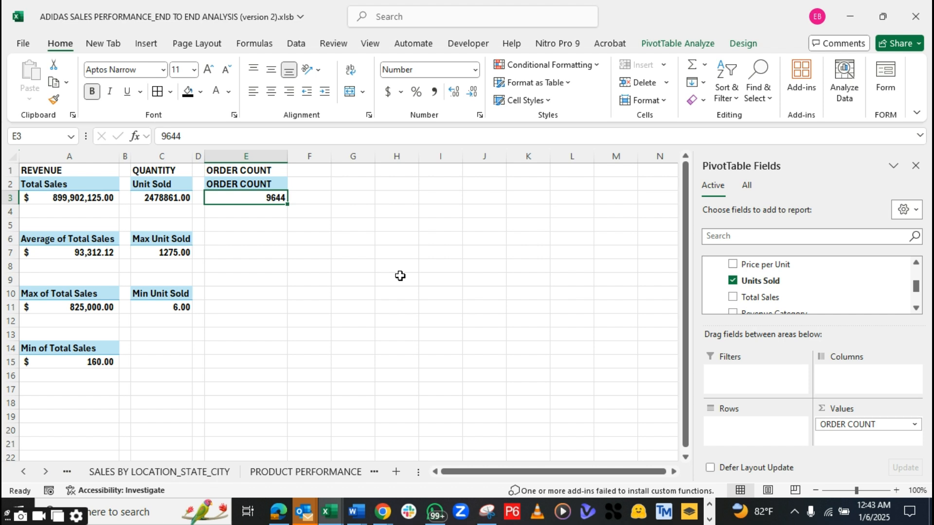
Enter the bold heading REVENUE CATEGORY in G1, with column F narrowed to a thin spacer and column G widened to fit the text
{"action": "left_click_drag", "start_coordinate": [331, 157], "coordinate": [384, 156]}
{"action": "left_click", "coordinate": [326, 169]}
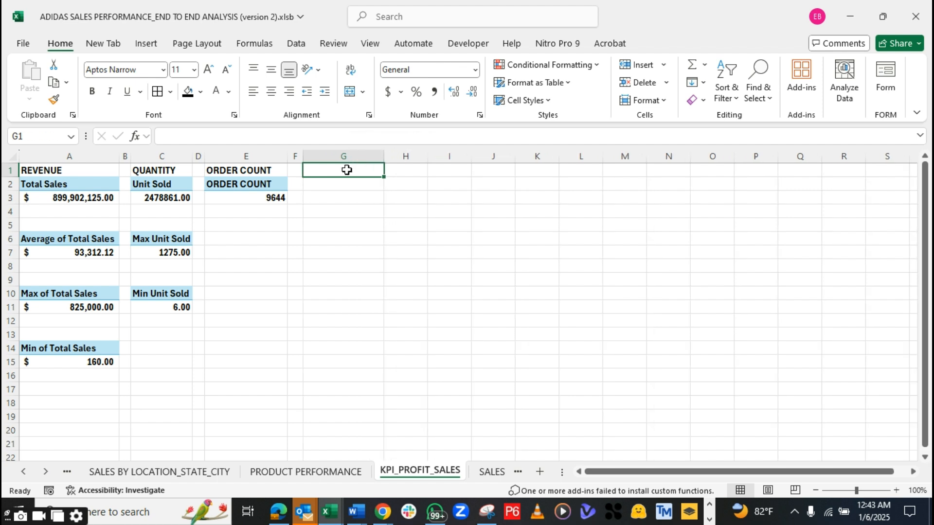
{"action": "type", "text": "REVE"}
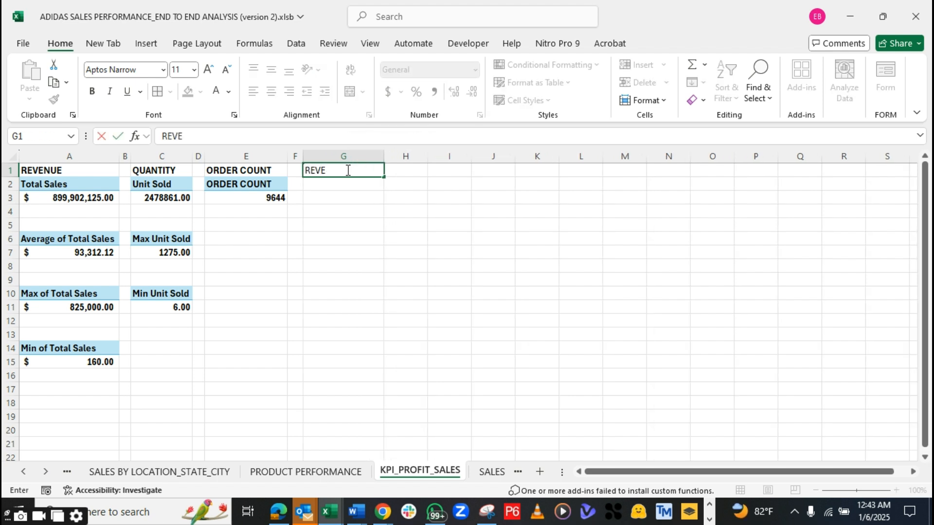
{"action": "type", "text": "NUE CATE"}
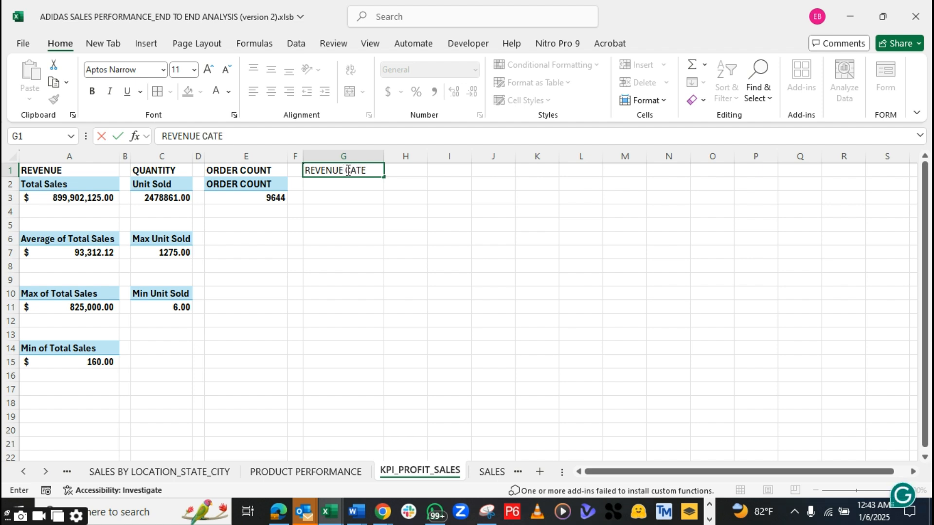
{"action": "type", "text": "GORY"}
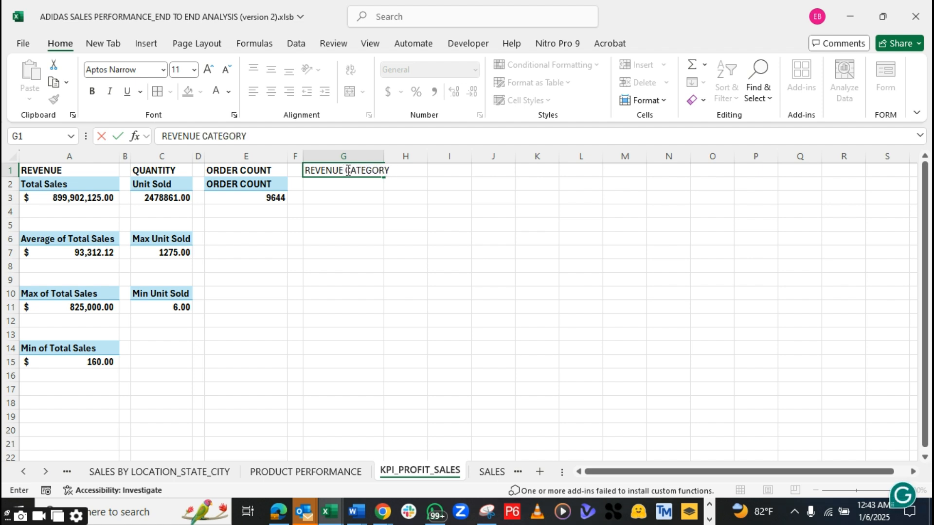
{"action": "left_click", "coordinate": [382, 158]}
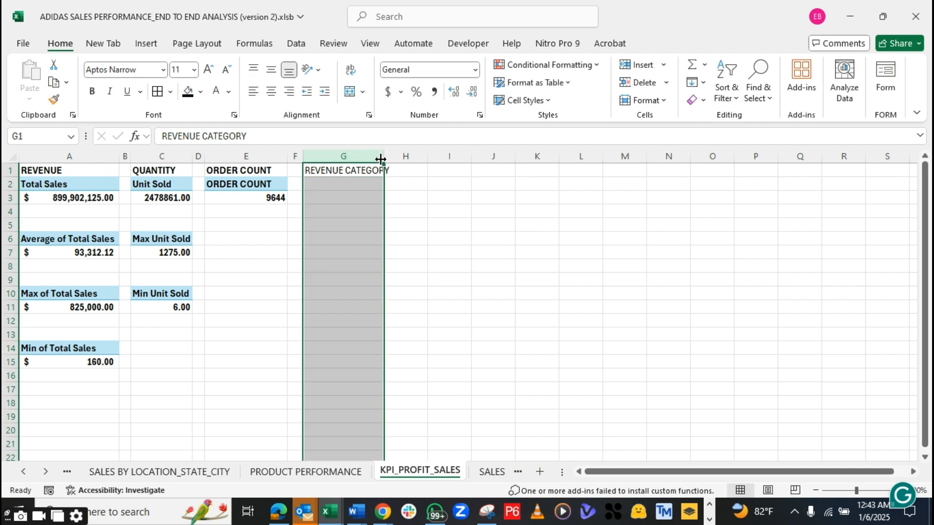
{"action": "left_click_drag", "start_coordinate": [383, 158], "coordinate": [402, 159]}
{"action": "left_click", "coordinate": [380, 171]}
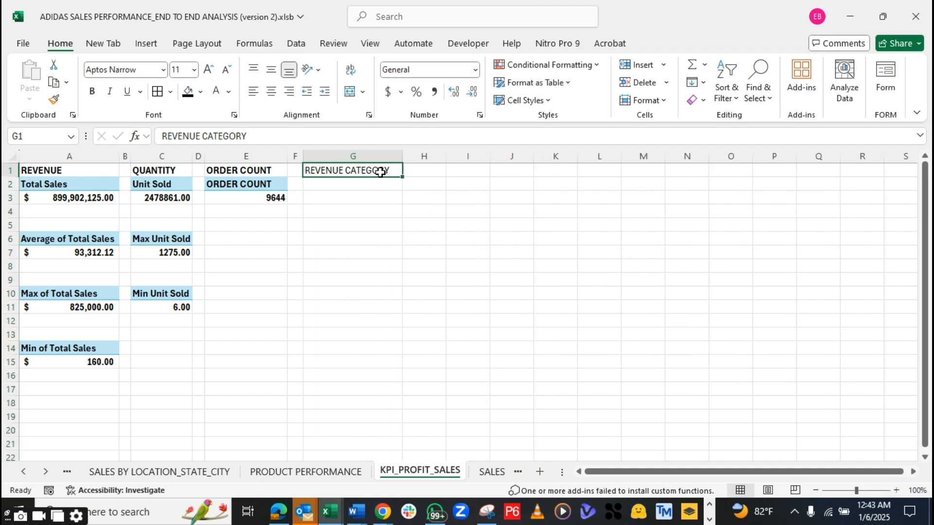
{"action": "key", "text": "ctrl+b"}
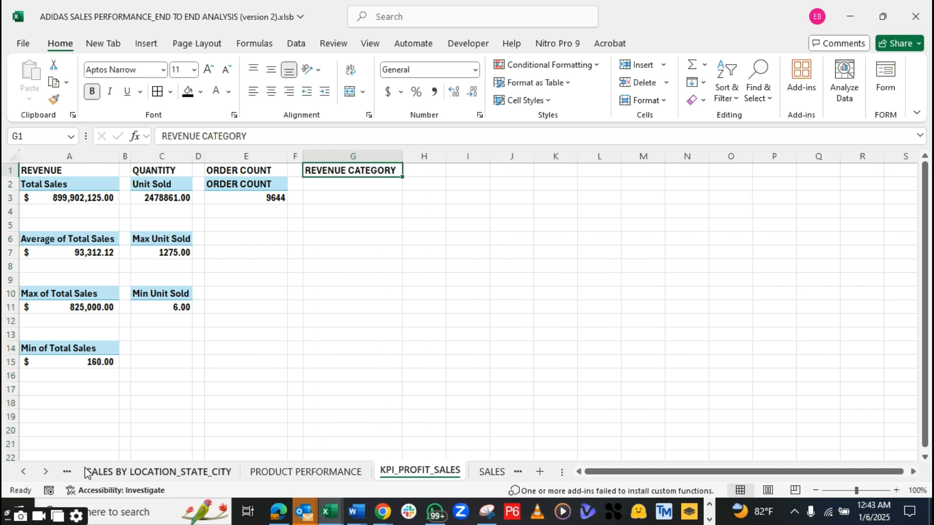
Examine the Revenue Category column and its formula on the ADIDAS SALES DATASET_RAW FILE sheet
{"action": "left_click", "coordinate": [68, 472]}
{"action": "left_click", "coordinate": [67, 472]}
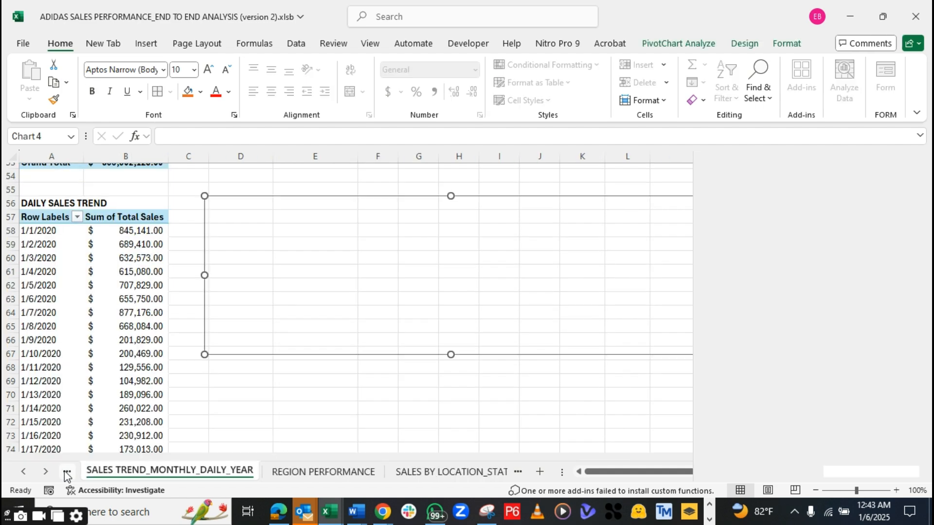
{"action": "left_click", "coordinate": [68, 473]}
{"action": "left_click", "coordinate": [67, 472]}
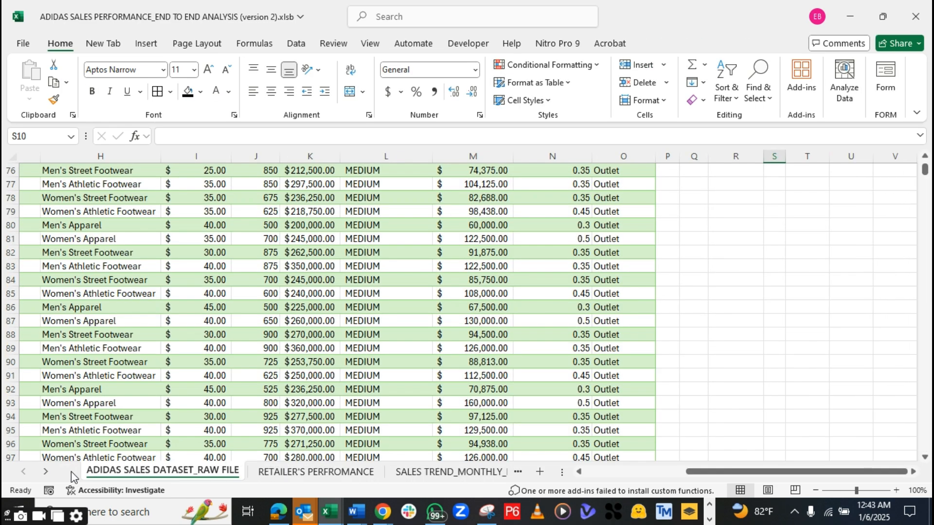
{"action": "scroll", "coordinate": [364, 299], "scroll_direction": "up", "scroll_amount": 5}
{"action": "scroll", "coordinate": [364, 298], "scroll_direction": "up", "scroll_amount": 20}
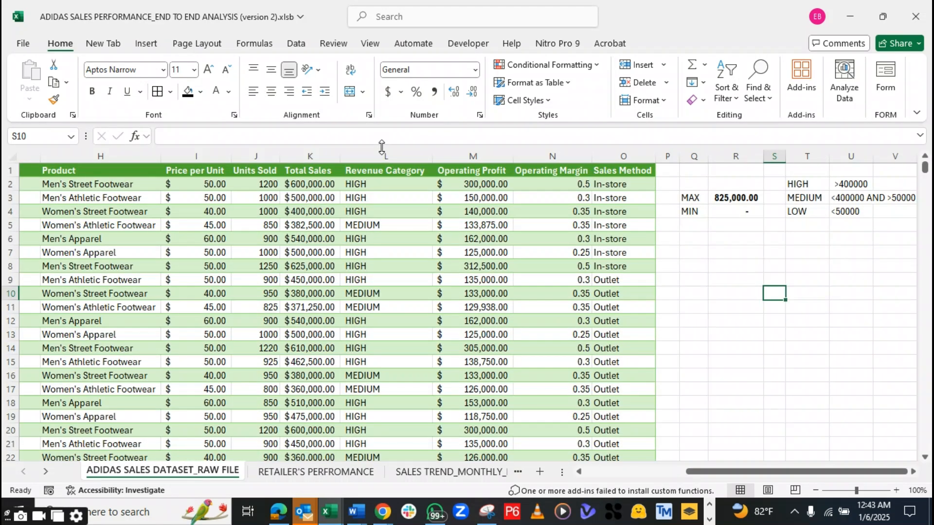
{"action": "left_click", "coordinate": [381, 155]}
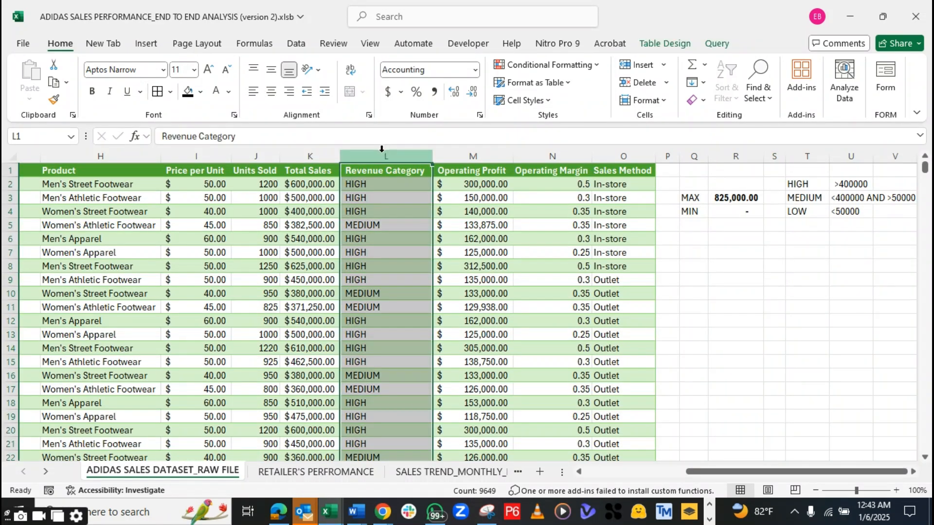
{"action": "left_click", "coordinate": [375, 184]}
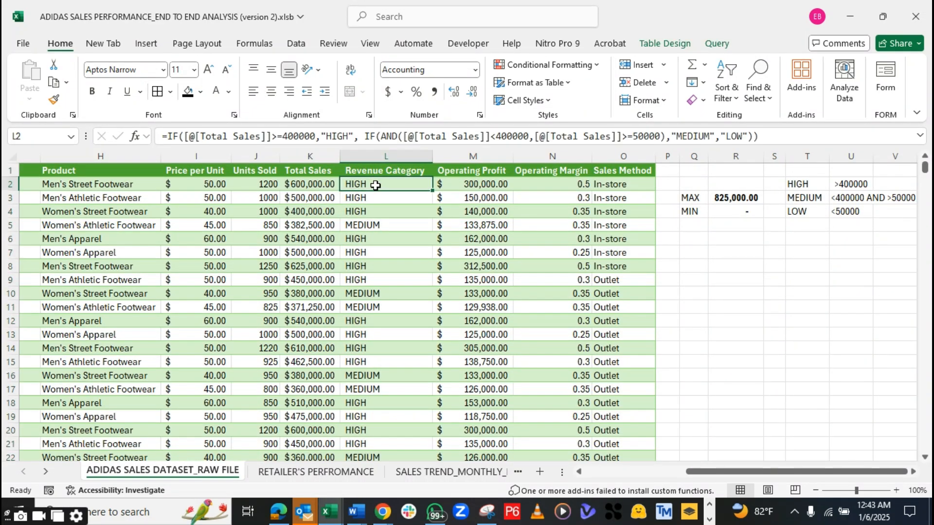
{"action": "left_click", "coordinate": [375, 156]}
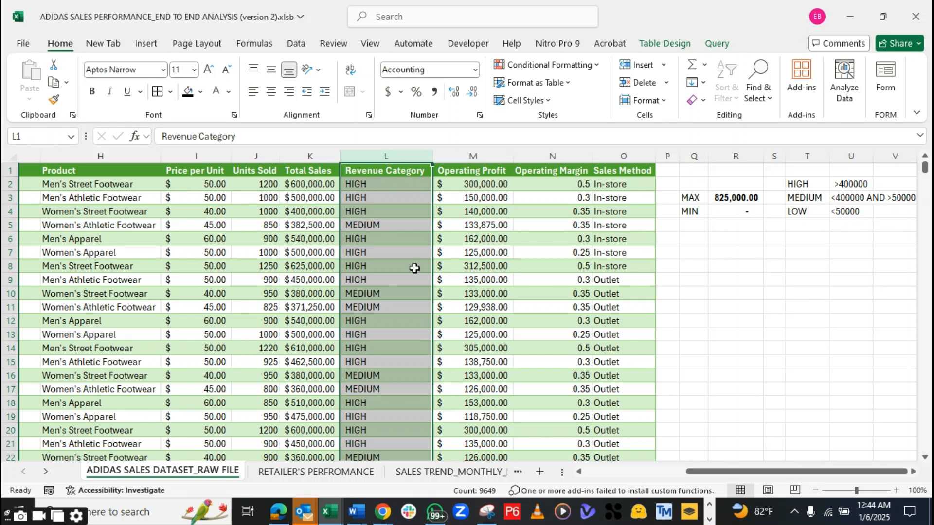
Return to the KPI_PROFIT_SALES sheet and duplicate the Total Sales pivot table from A2:A3 at G2
{"action": "left_click", "coordinate": [442, 474]}
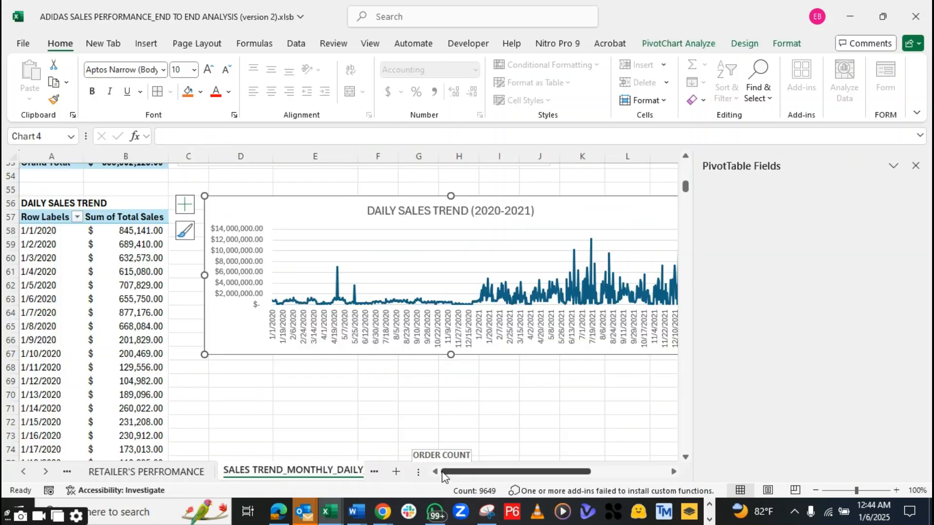
{"action": "left_click", "coordinate": [374, 474]}
{"action": "left_click", "coordinate": [374, 474]}
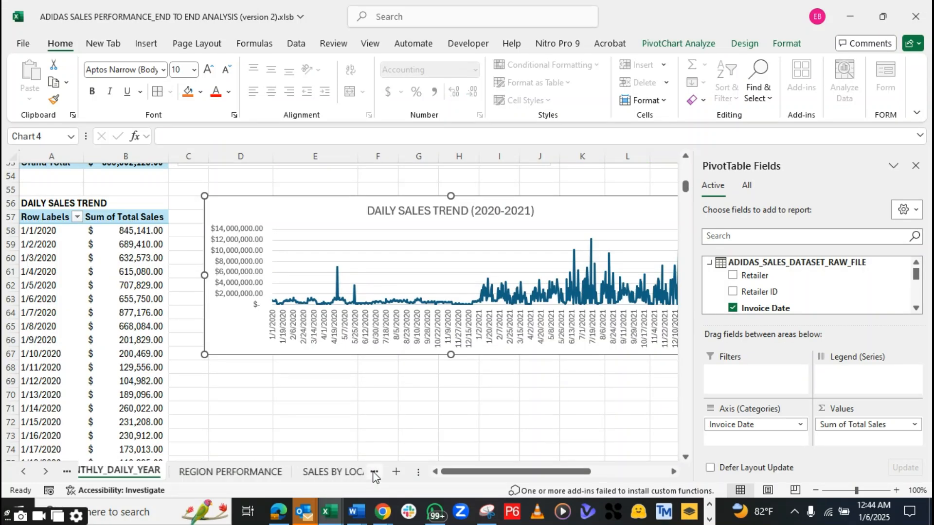
{"action": "left_click", "coordinate": [375, 472]}
{"action": "left_click", "coordinate": [519, 473]}
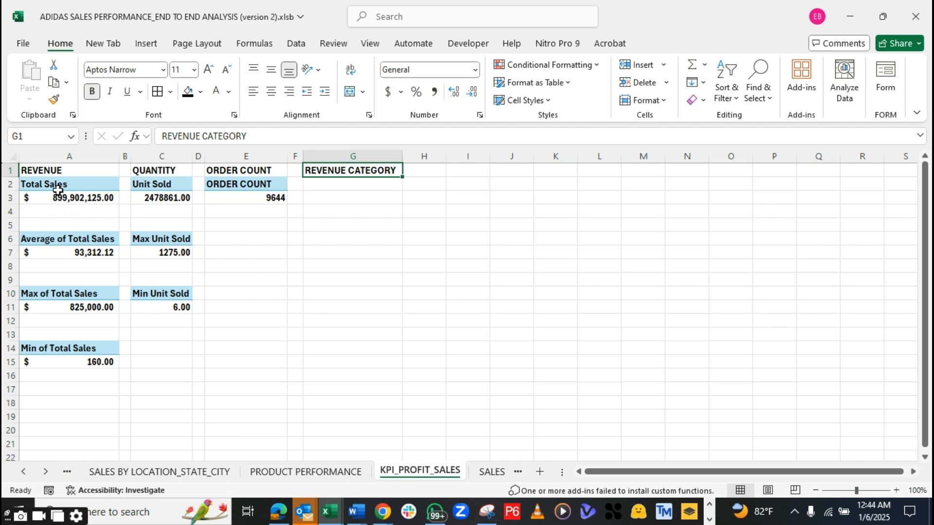
{"action": "left_click_drag", "start_coordinate": [58, 186], "coordinate": [73, 197]}
{"action": "key", "text": "ctrl+c"}
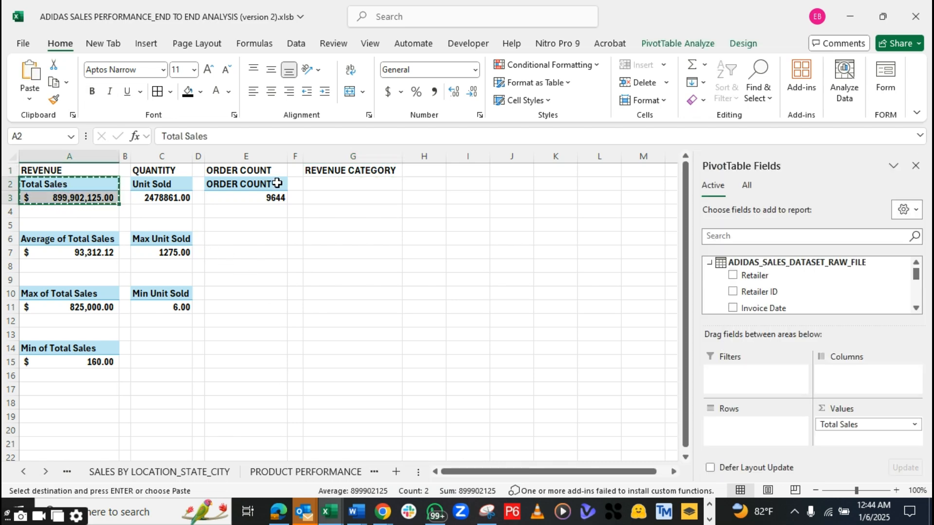
{"action": "left_click", "coordinate": [342, 180]}
{"action": "key", "text": "ctrl+v"}
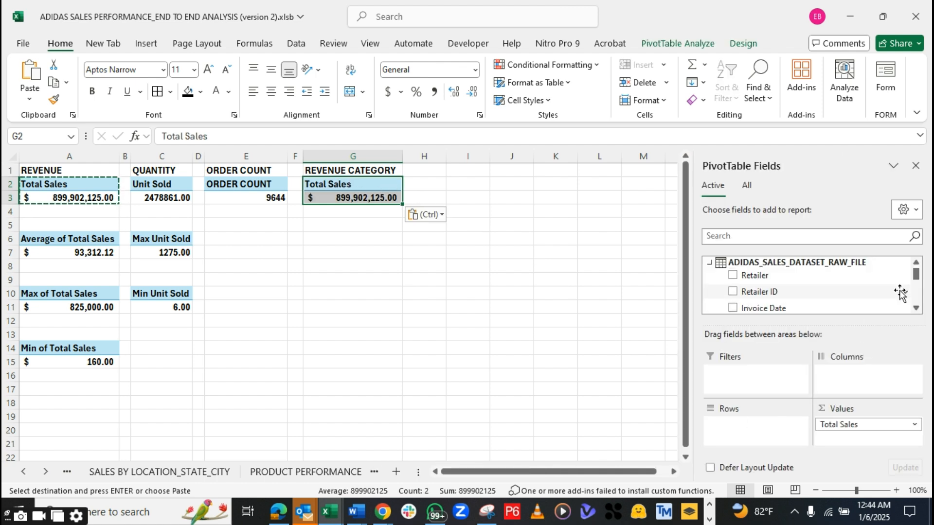
Add the Revenue Category field to the rows of the pivot table at G2
{"action": "left_click_drag", "start_coordinate": [918, 279], "coordinate": [920, 295]}
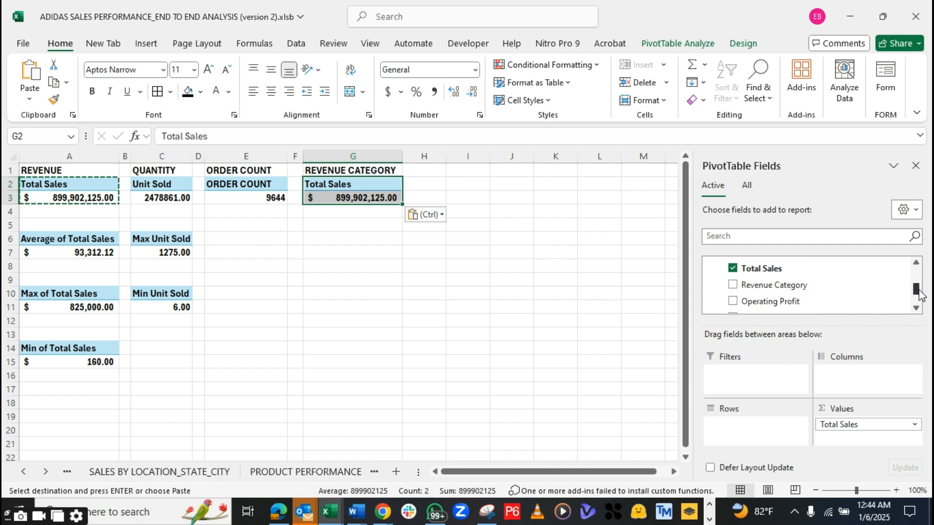
{"action": "left_click_drag", "start_coordinate": [747, 285], "coordinate": [739, 424]}
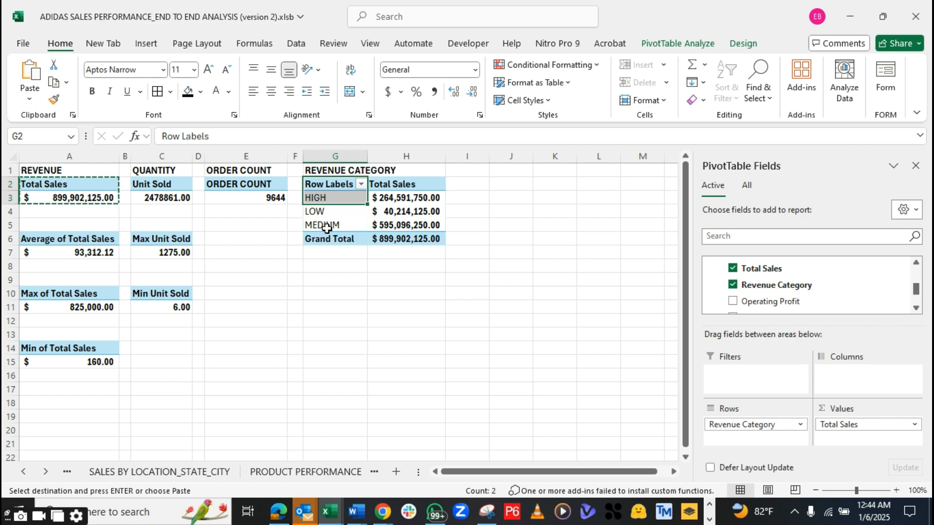
{"action": "left_click", "coordinate": [410, 200]}
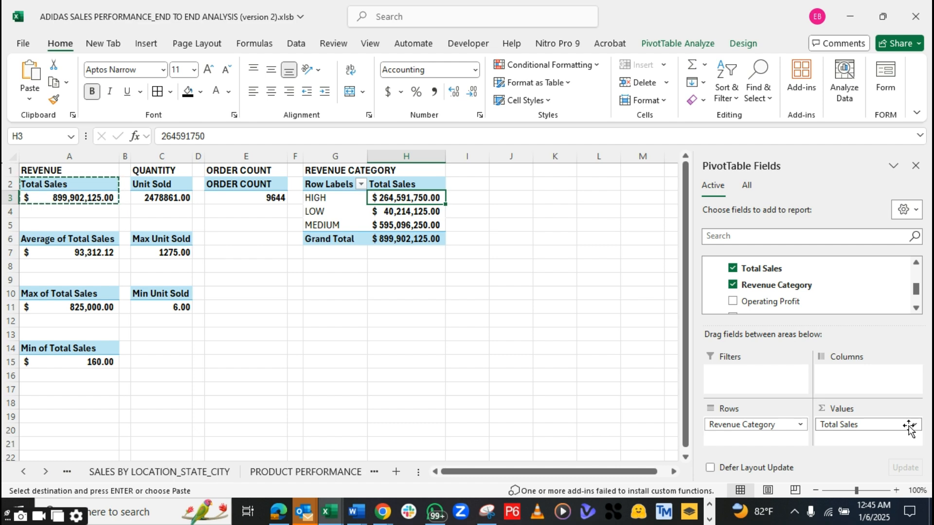
{"action": "left_click", "coordinate": [246, 199]}
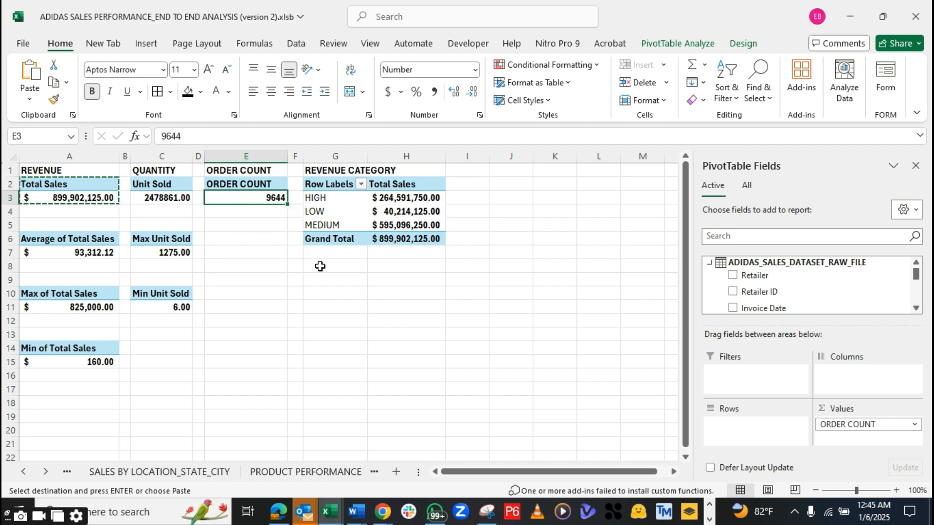
{"action": "left_click", "coordinate": [405, 199]}
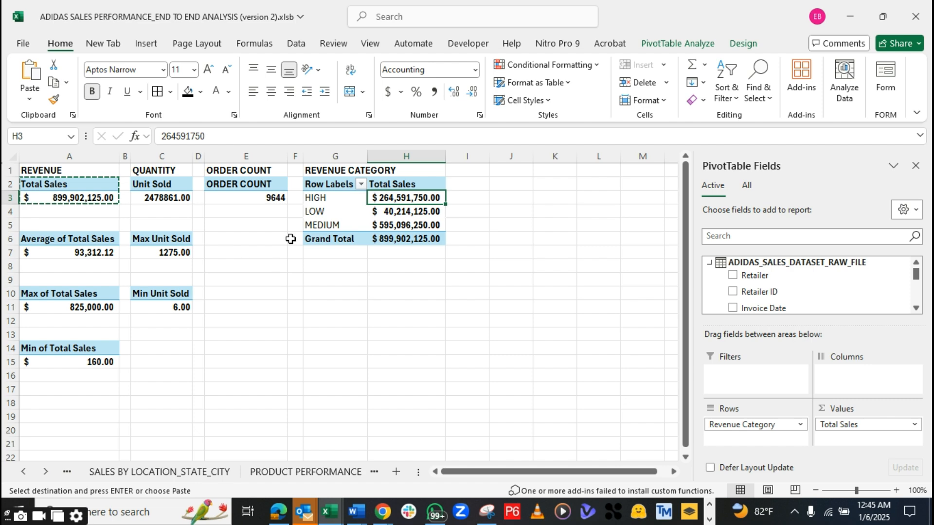
Summarize the Total Sales value in the revenue category pivot table by Count
{"action": "double_click", "coordinate": [409, 185]}
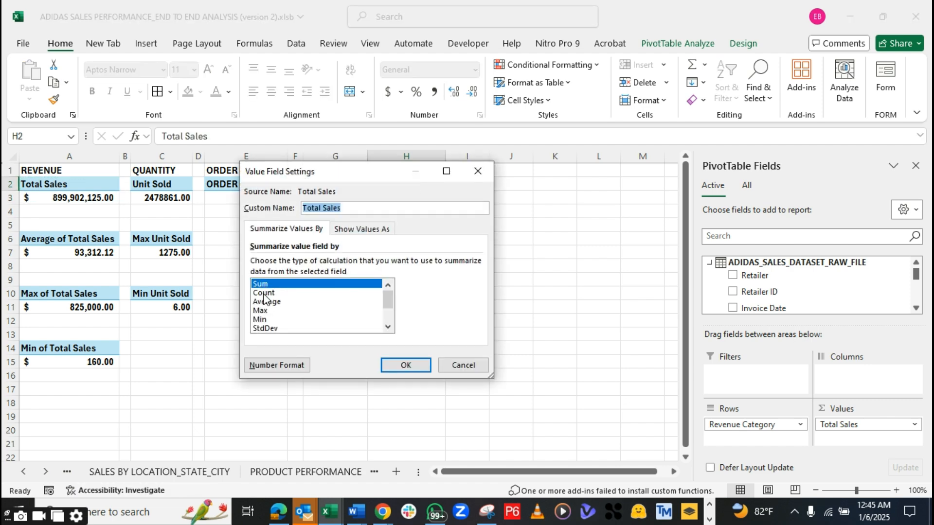
{"action": "left_click", "coordinate": [264, 295]}
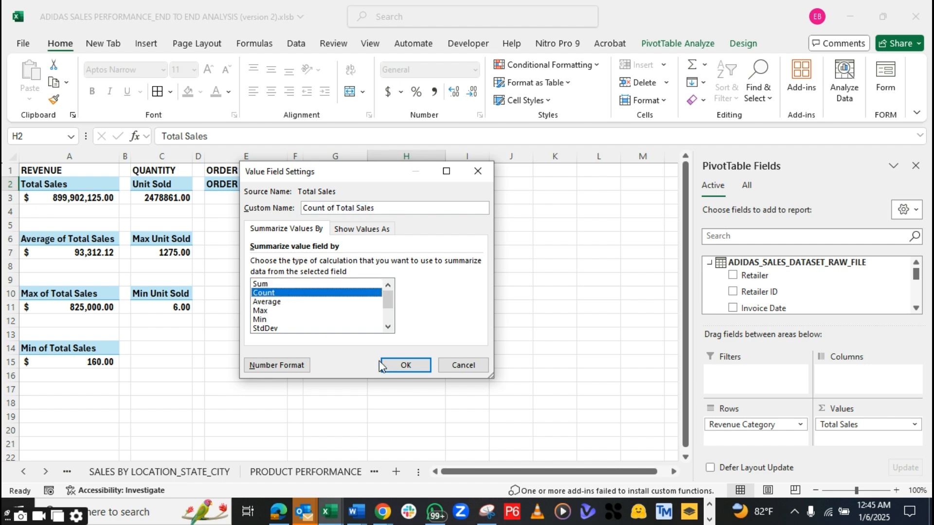
{"action": "left_click", "coordinate": [400, 365]}
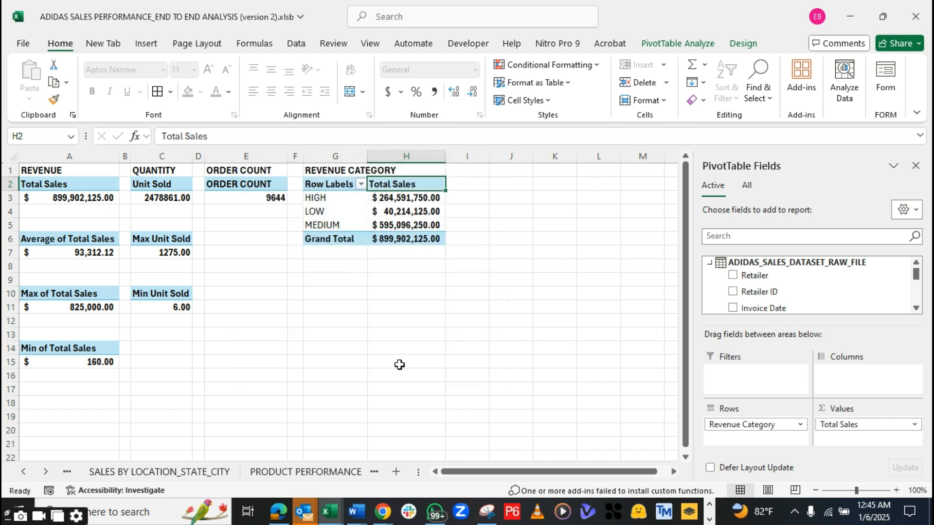
Apply the Number format to the revenue category counts in H3:H6
{"action": "left_click_drag", "start_coordinate": [421, 197], "coordinate": [423, 238]}
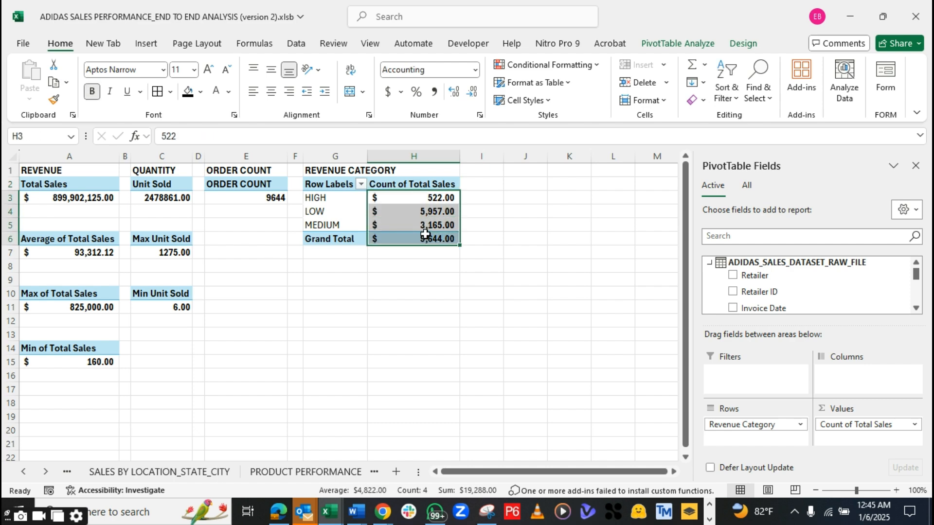
{"action": "left_click", "coordinate": [475, 69]}
{"action": "left_click", "coordinate": [436, 136]}
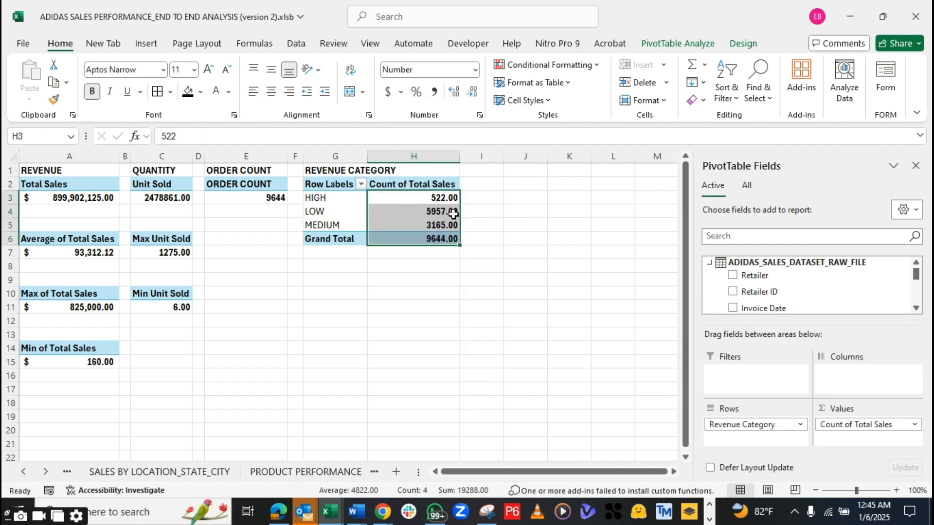
Narrow column H slightly on the revenue category pivot table
{"action": "left_click", "coordinate": [522, 225]}
{"action": "left_click_drag", "start_coordinate": [459, 158], "coordinate": [444, 156]}
Compare the revenue category grand total with the order count and review the HIGH, LOW and MEDIUM counts
{"action": "left_click", "coordinate": [321, 239]}
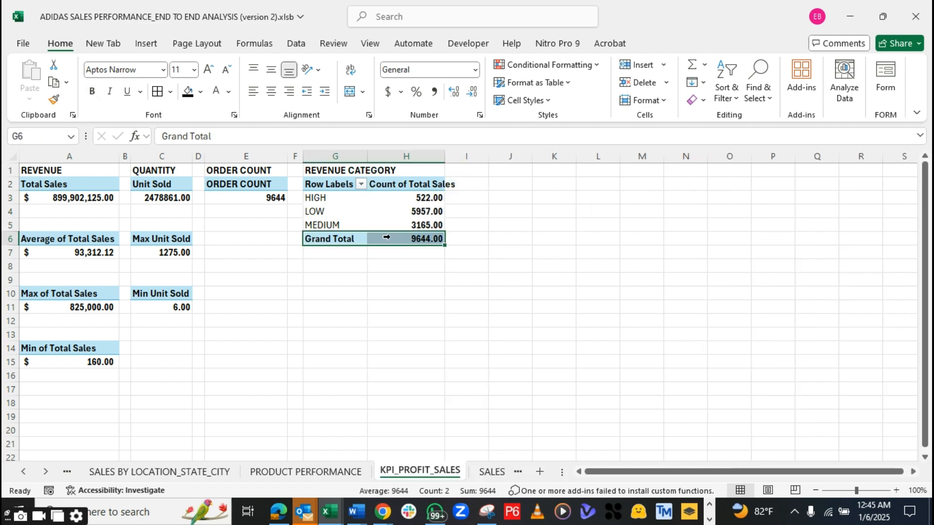
{"action": "left_click", "coordinate": [229, 198]}
{"action": "left_click", "coordinate": [384, 246]}
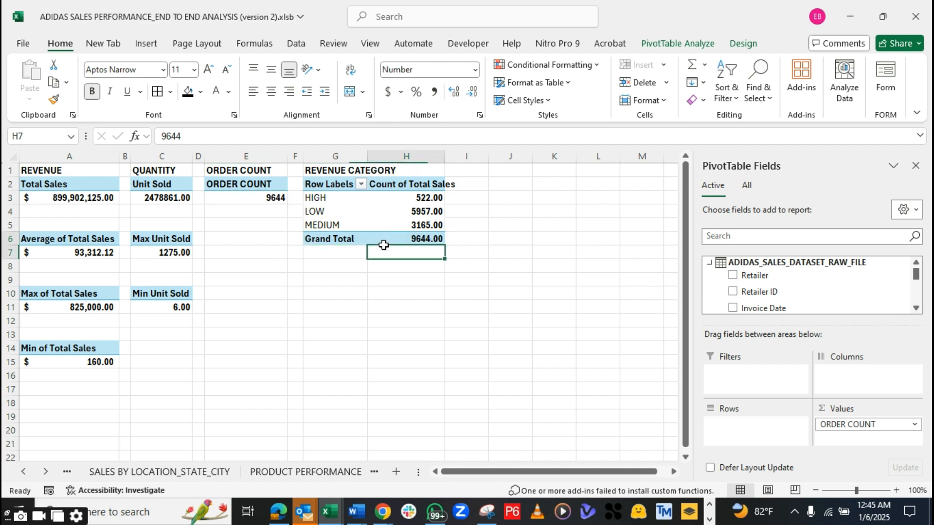
{"action": "left_click", "coordinate": [349, 239]}
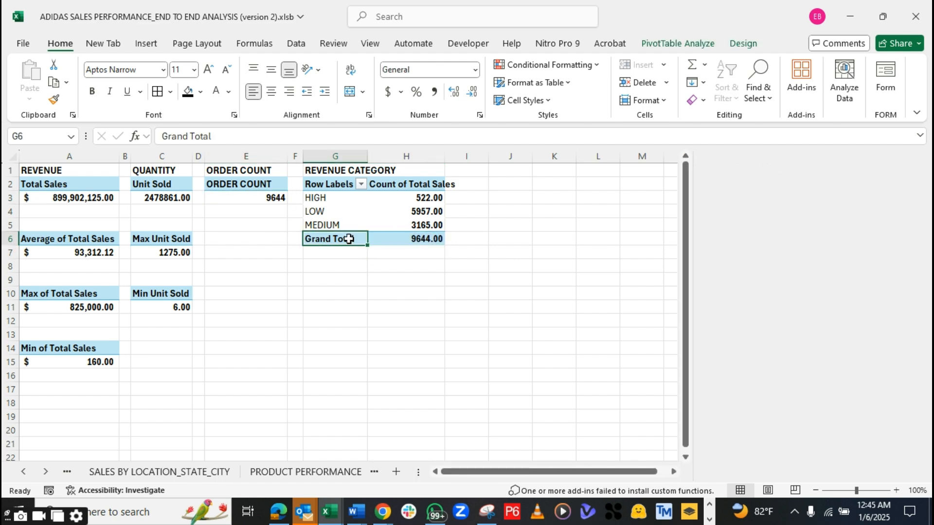
{"action": "left_click", "coordinate": [264, 196]}
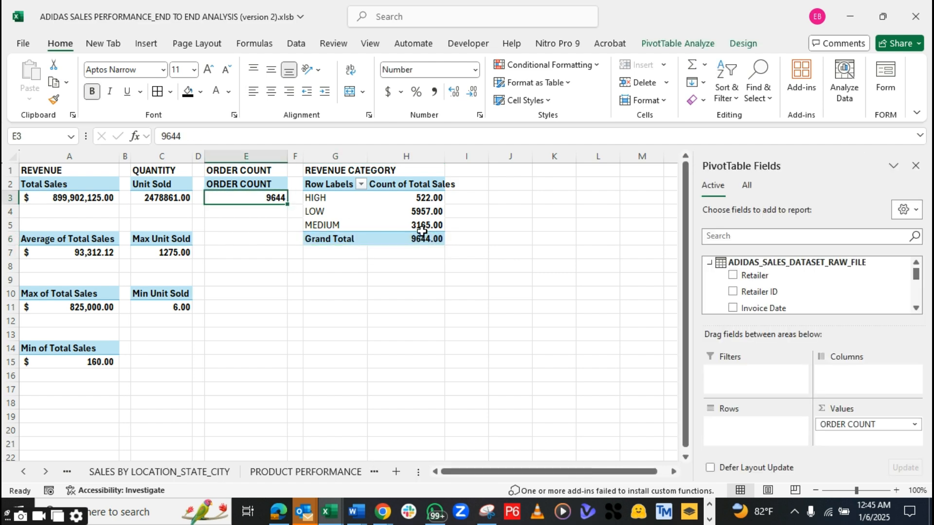
{"action": "left_click", "coordinate": [317, 199]}
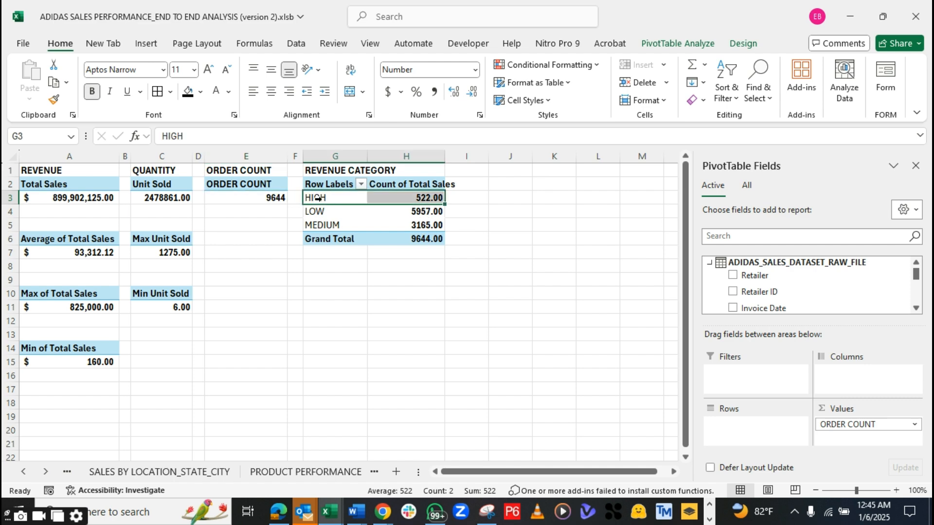
{"action": "left_click", "coordinate": [467, 210]}
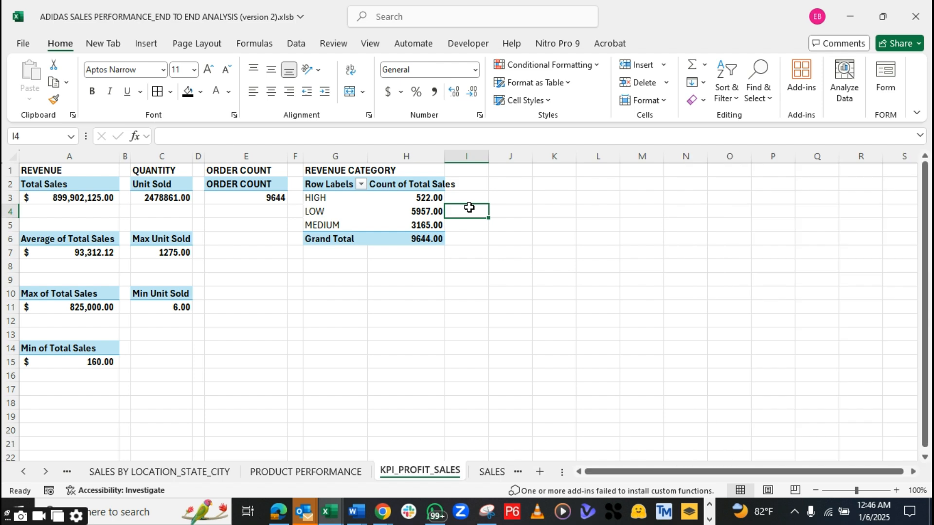
{"action": "left_click", "coordinate": [329, 199]}
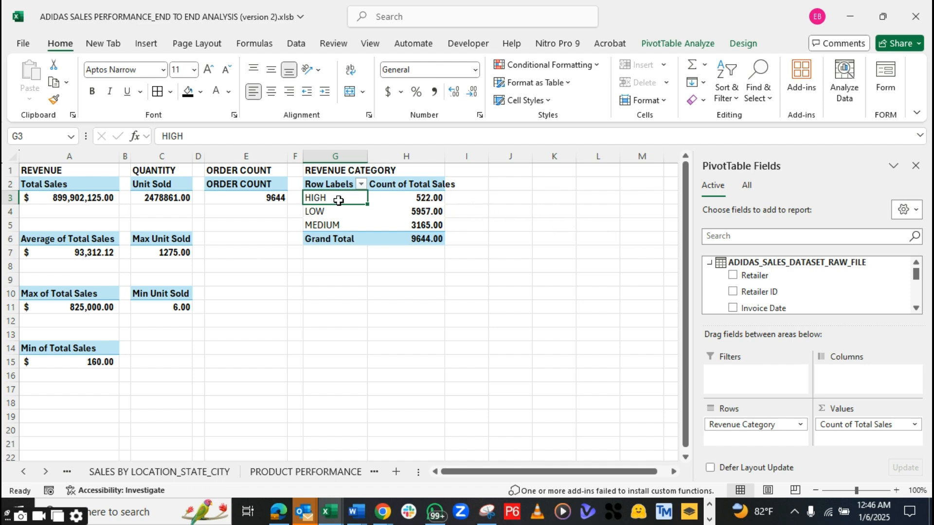
{"action": "mouse_move", "coordinate": [436, 203]}
{"action": "left_click", "coordinate": [310, 212]}
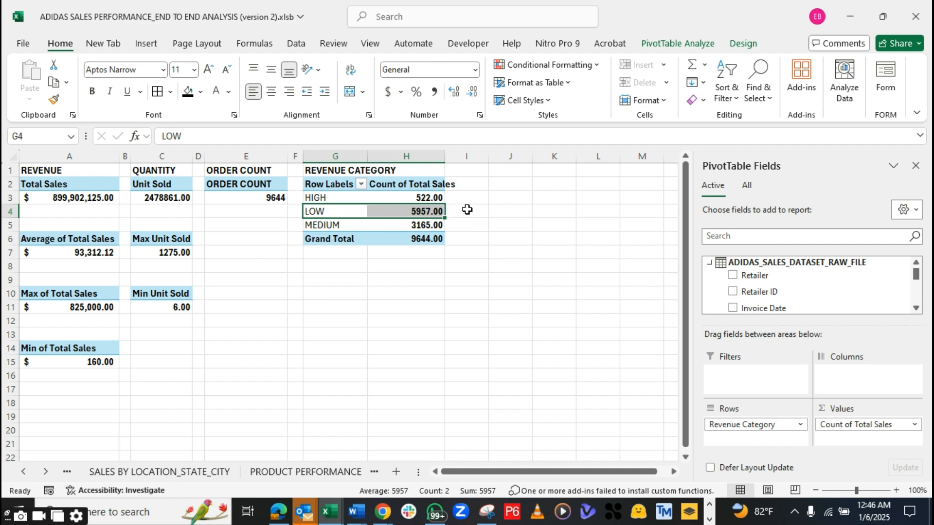
{"action": "left_click", "coordinate": [338, 229]}
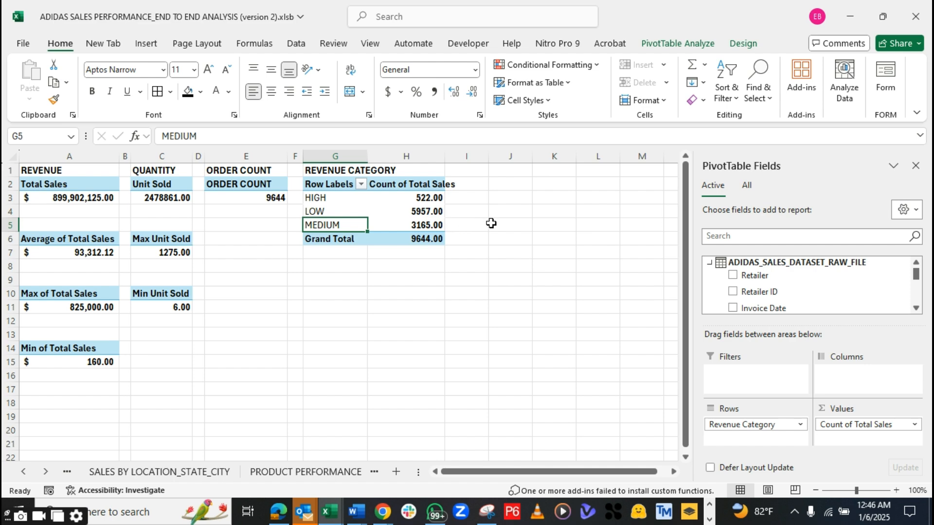
Copy the Total Sales pivot table from A2:A3 of KPI_PROFIT_SALES to A2 of SALES METHOD PERFORMANCE and autofit column A
{"action": "left_click", "coordinate": [916, 166]}
{"action": "left_click", "coordinate": [493, 476]}
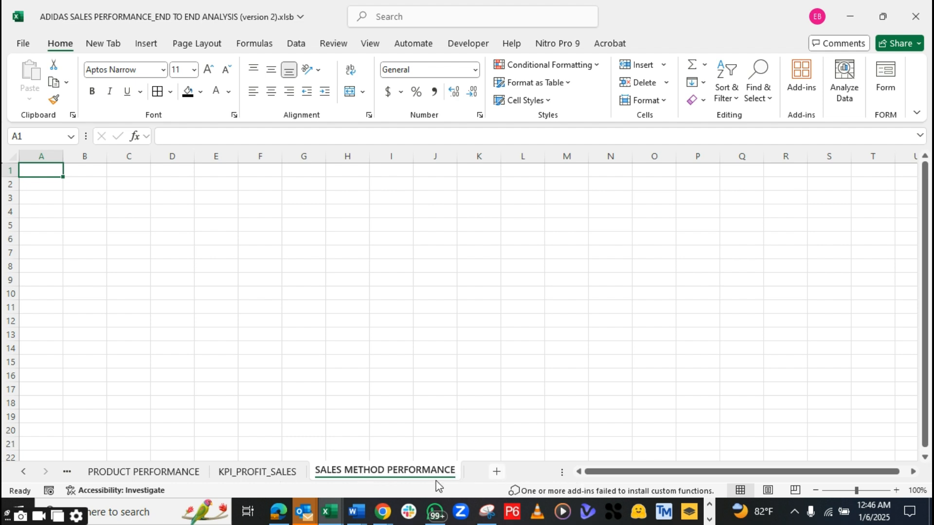
{"action": "left_click", "coordinate": [267, 475]}
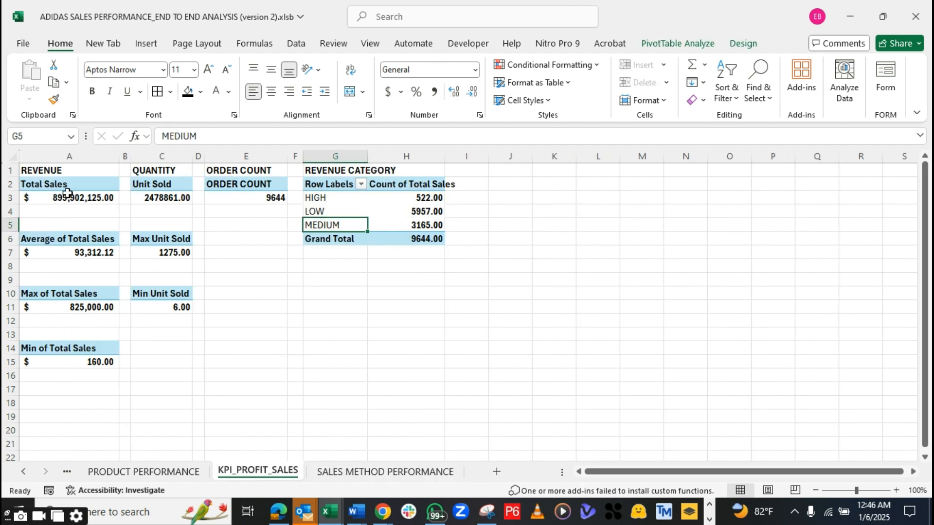
{"action": "left_click_drag", "start_coordinate": [67, 189], "coordinate": [72, 199]}
{"action": "key", "text": "ctrl+c"}
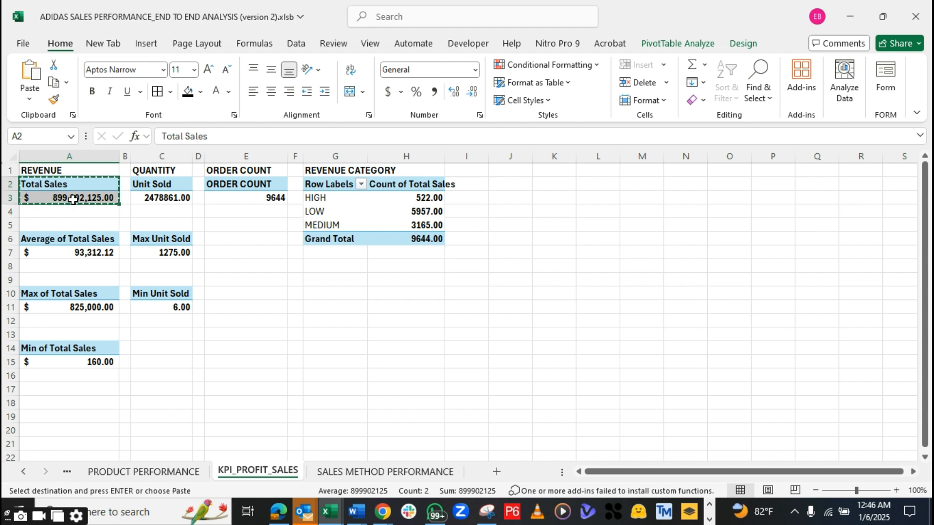
{"action": "left_click", "coordinate": [372, 473]}
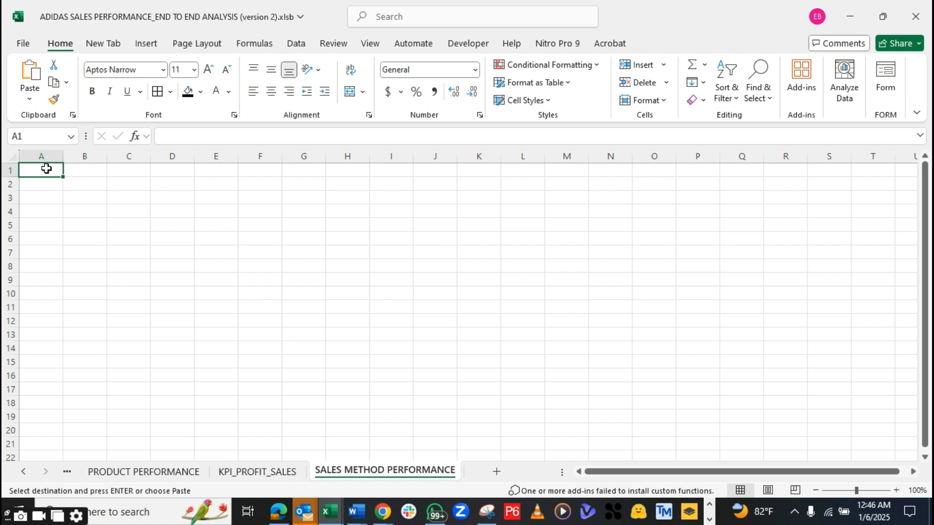
{"action": "left_click", "coordinate": [51, 184]}
{"action": "key", "text": "ctrl+v"}
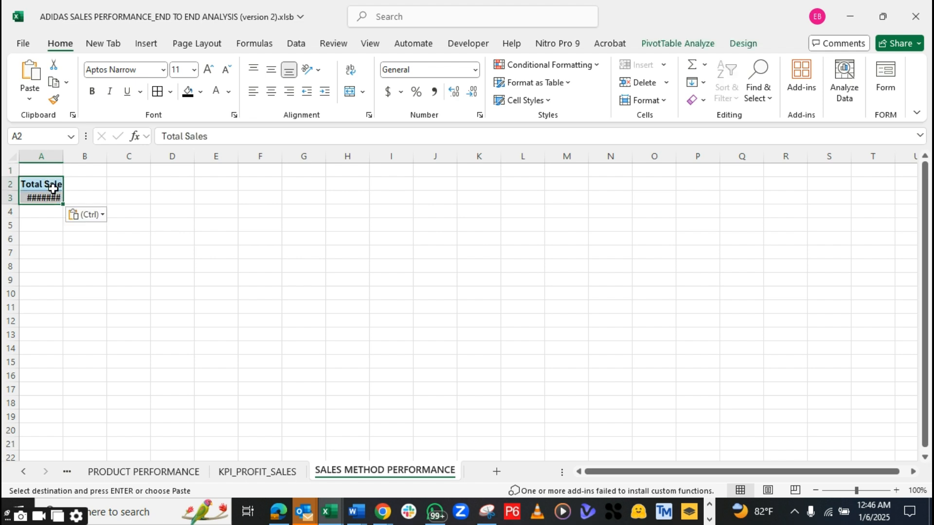
{"action": "double_click", "coordinate": [65, 155]}
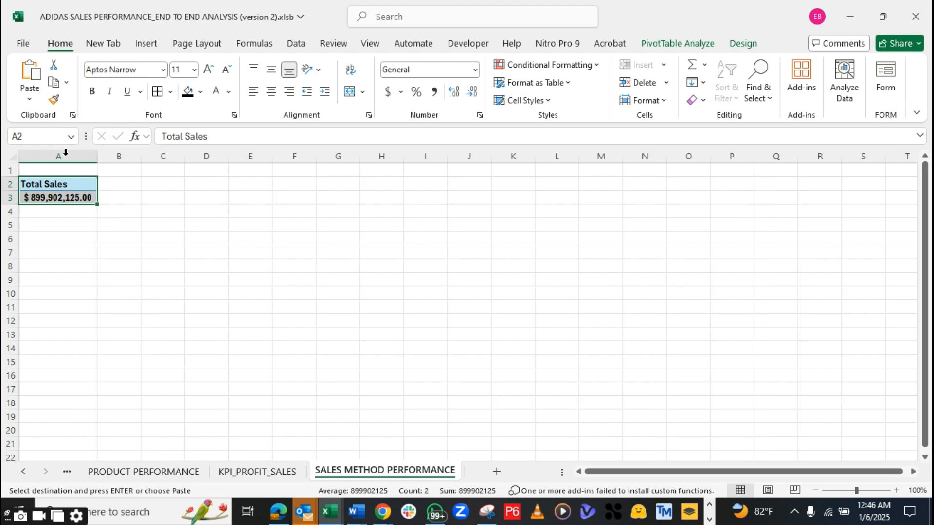
Show the field list for the pasted Total Sales pivot table and add the Sales Method field to its rows
{"action": "left_click", "coordinate": [69, 198]}
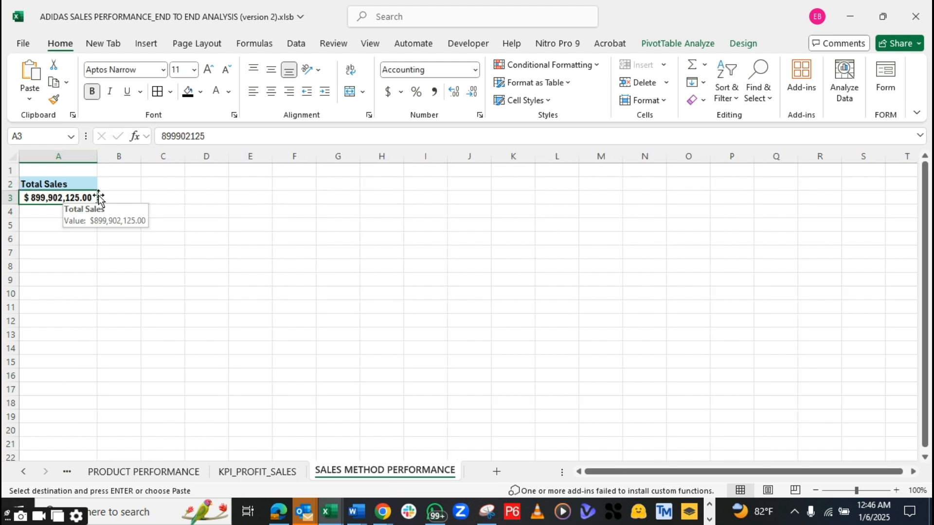
{"action": "left_click", "coordinate": [701, 46]}
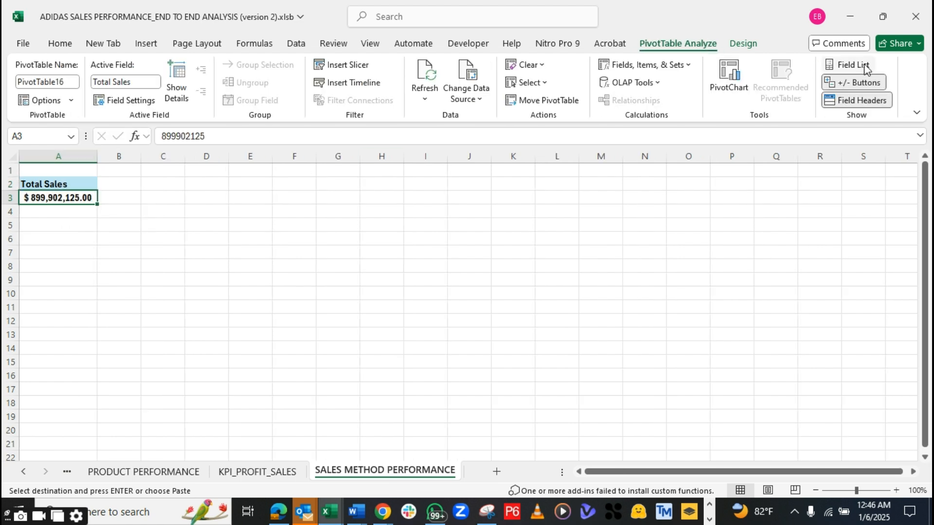
{"action": "left_click", "coordinate": [852, 65]}
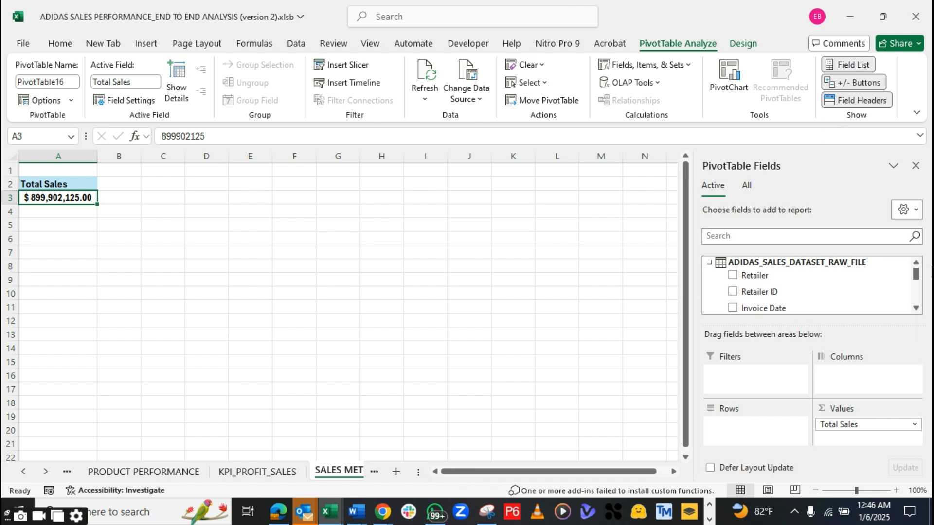
{"action": "left_click_drag", "start_coordinate": [916, 276], "coordinate": [919, 304]}
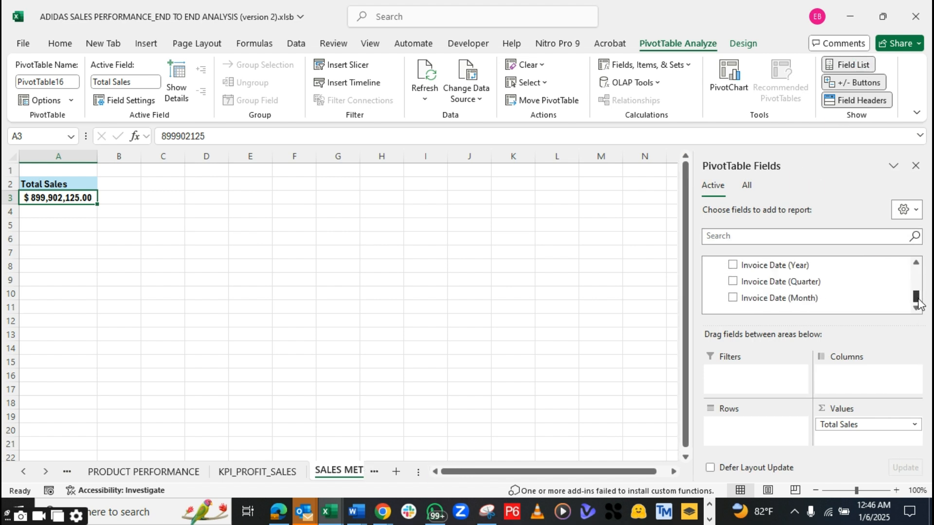
{"action": "left_click", "coordinate": [373, 473]}
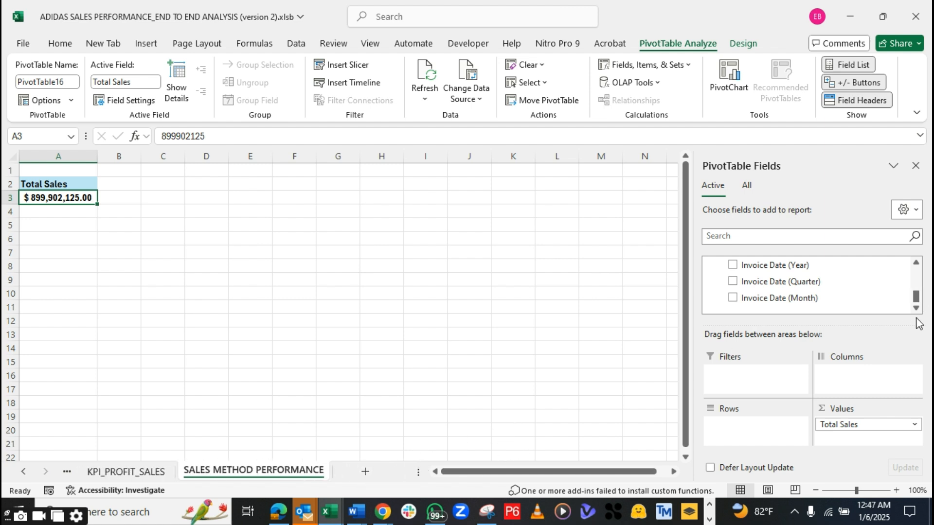
{"action": "mouse_move", "coordinate": [917, 297]}
{"action": "left_mouse_down"}
{"action": "mouse_move", "coordinate": [916, 271]}
{"action": "mouse_move", "coordinate": [924, 295]}
{"action": "left_mouse_up"}
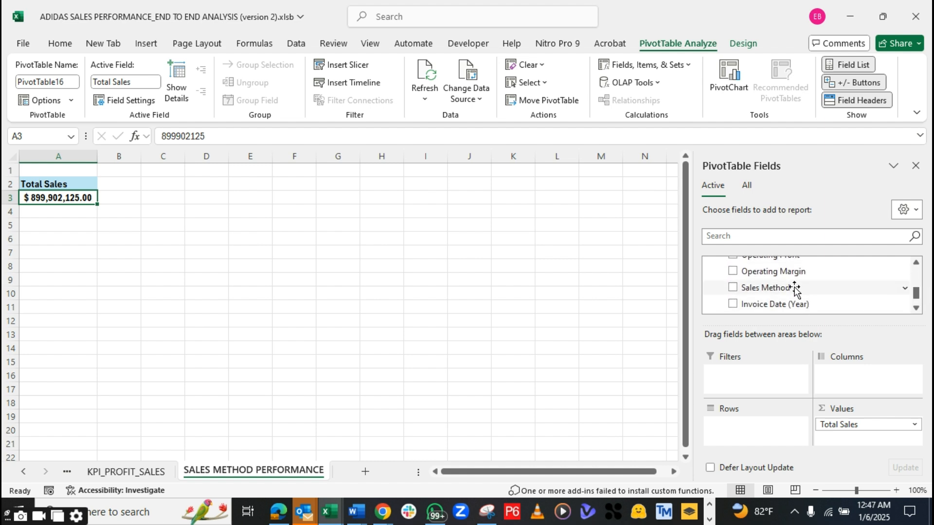
{"action": "left_click_drag", "start_coordinate": [795, 290], "coordinate": [761, 434]}
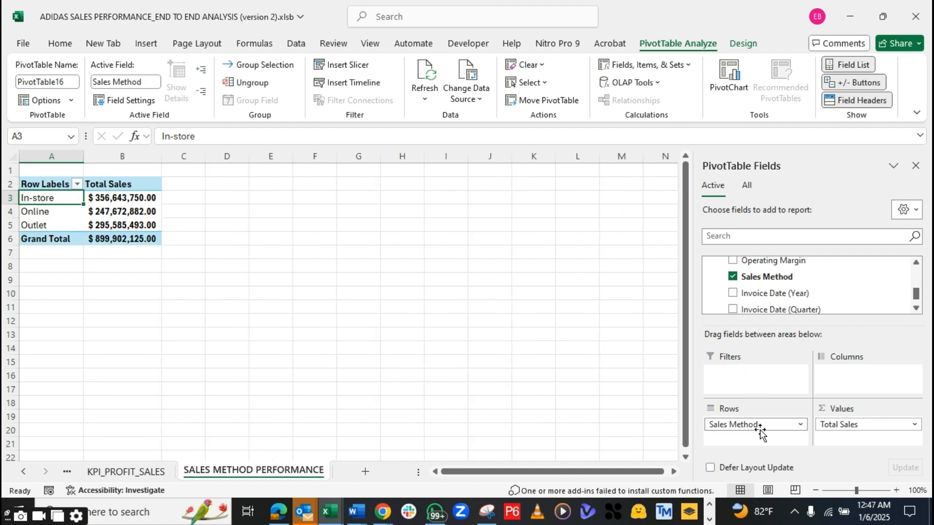
{"action": "left_click", "coordinate": [78, 267]}
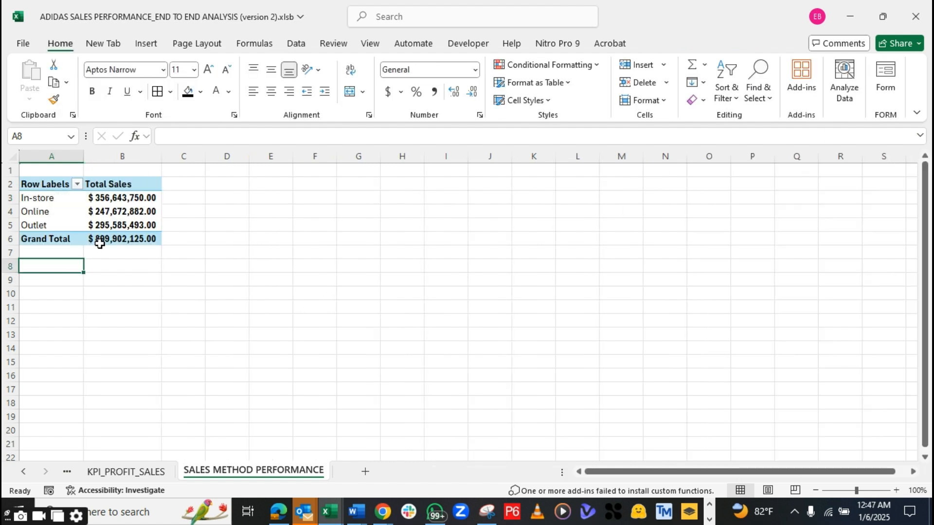
{"action": "left_click", "coordinate": [41, 253]}
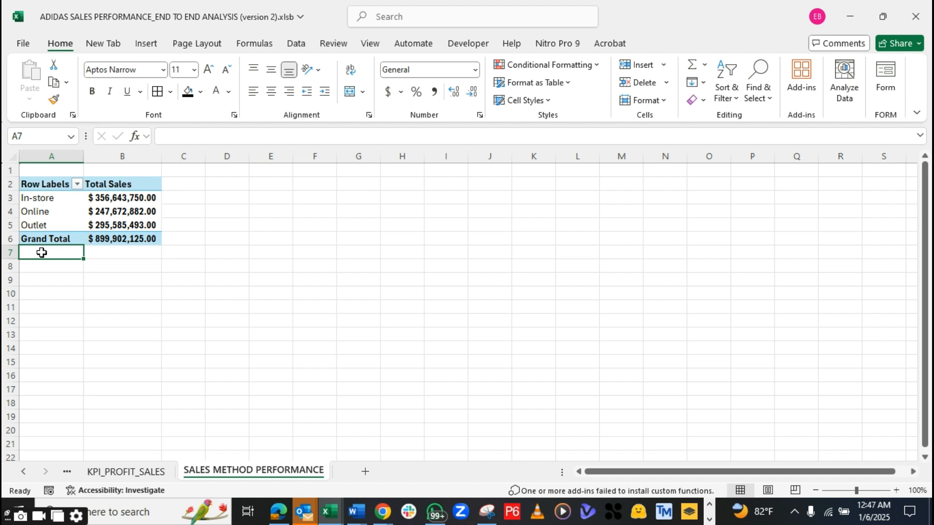
Enter the title REVENUE BY SALES METHOD in A1 above the sales method pivot table
{"action": "left_click", "coordinate": [44, 201]}
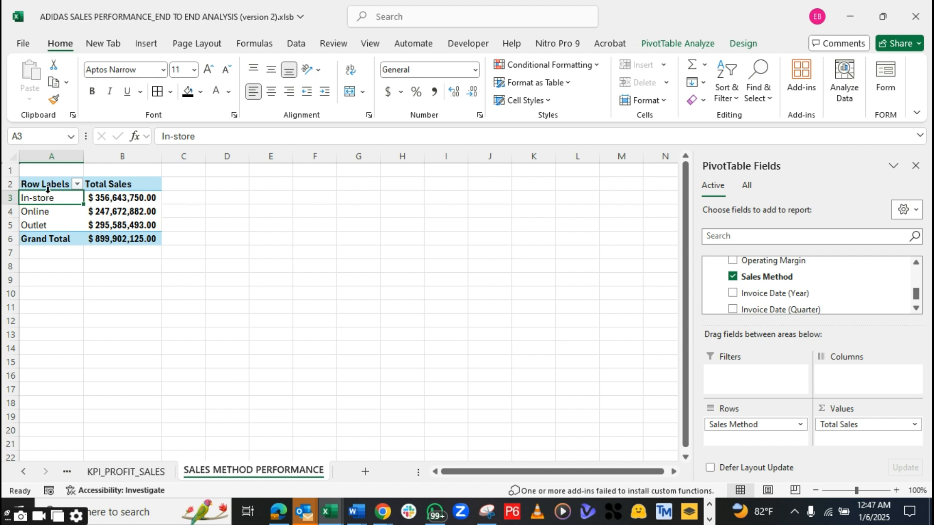
{"action": "left_click", "coordinate": [44, 171]}
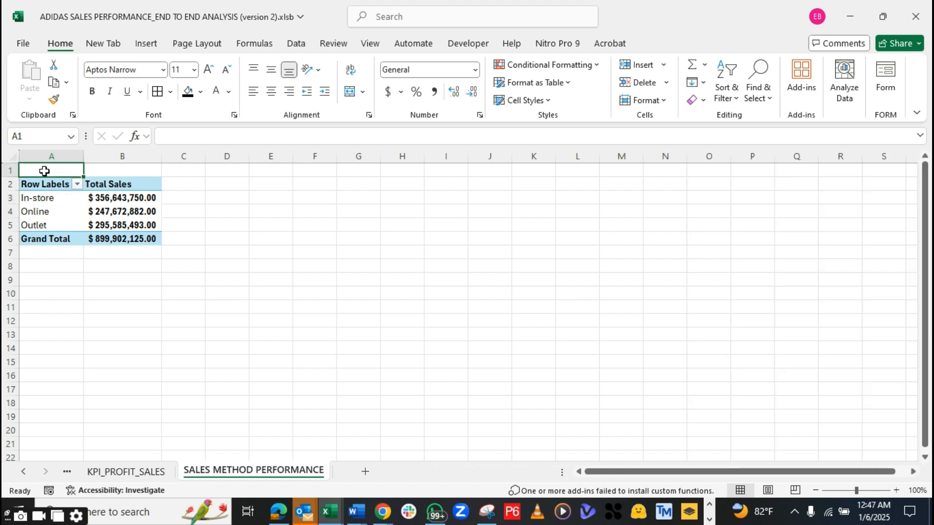
{"action": "type", "text": "RE"}
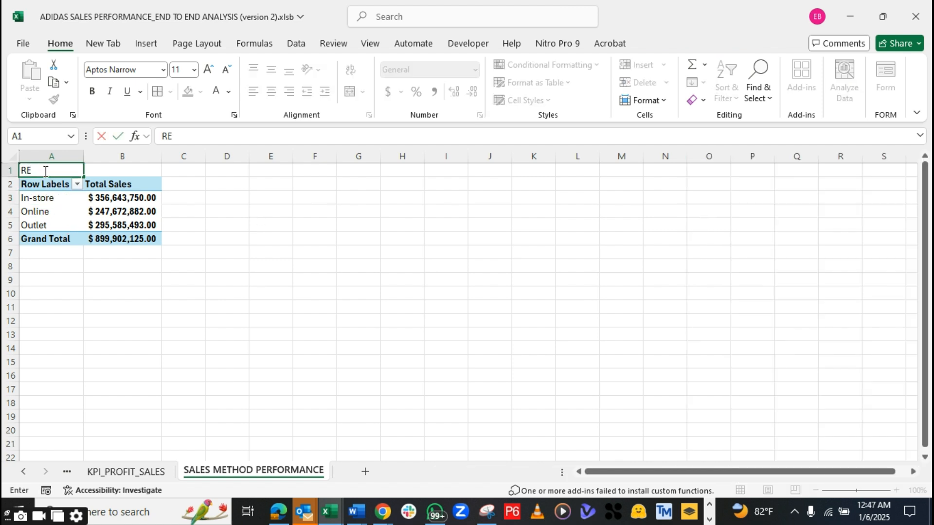
{"action": "type", "text": "VENUE BY"}
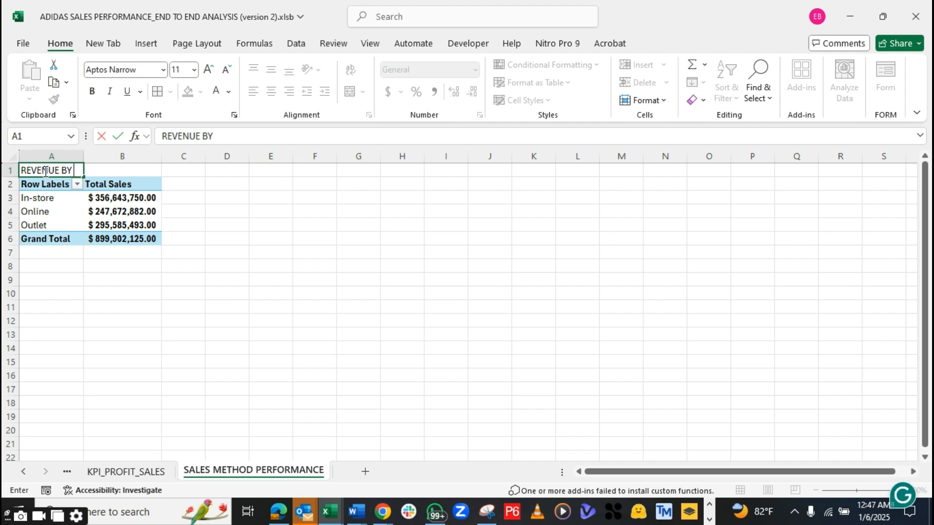
{"action": "type", "text": " S"}
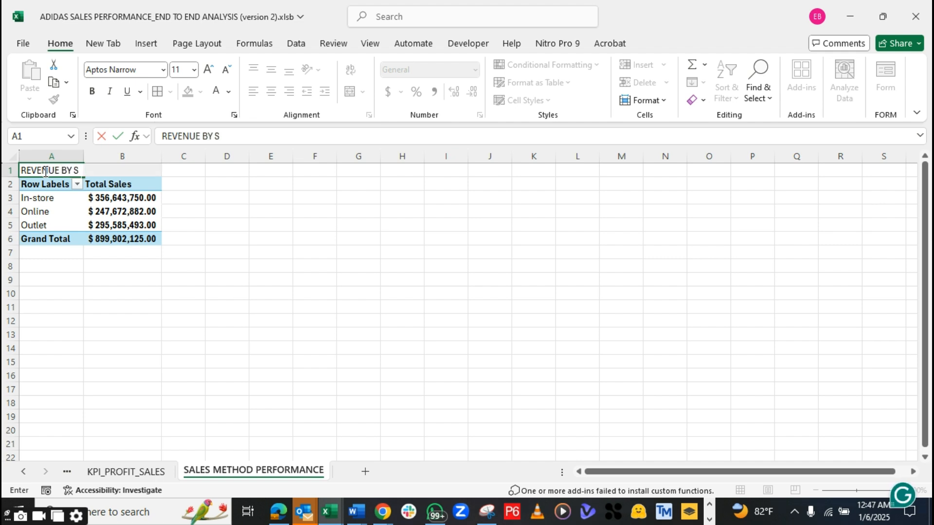
{"action": "type", "text": "ALES"}
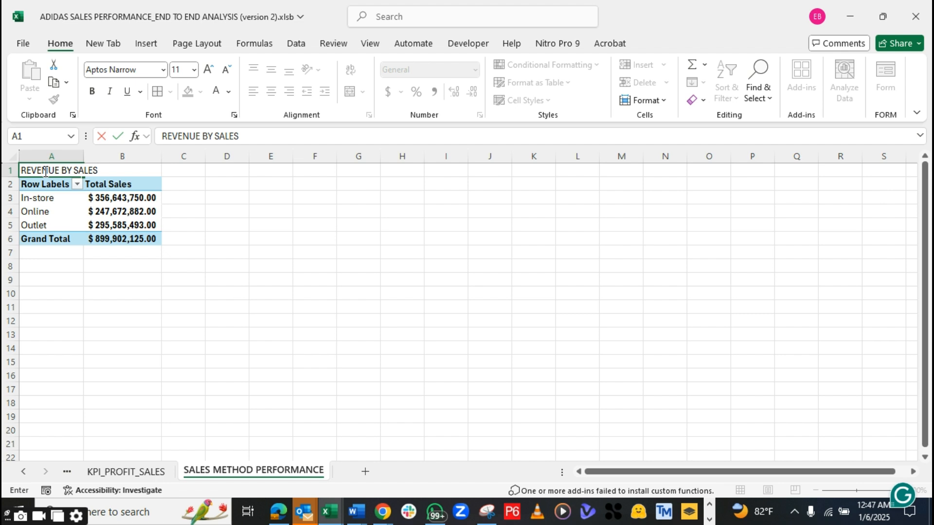
{"action": "type", "text": " METHOD"}
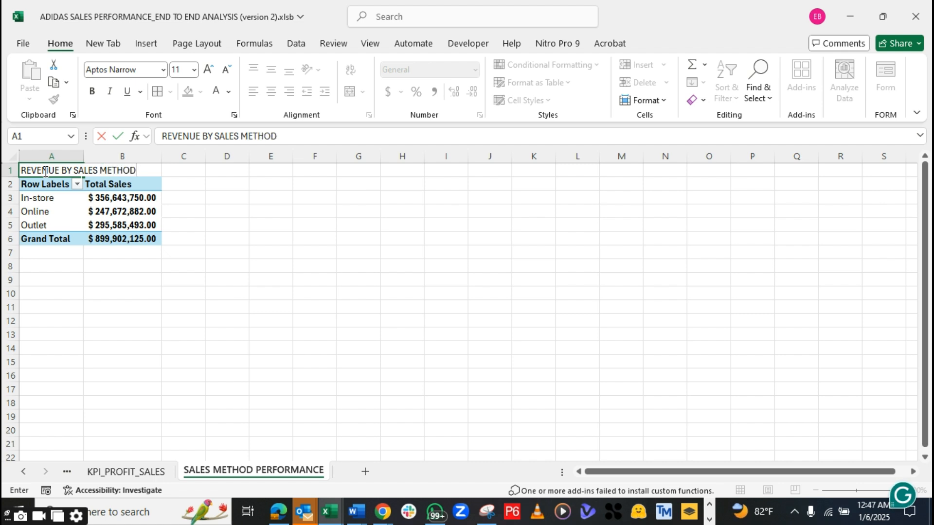
{"action": "left_click", "coordinate": [216, 213]}
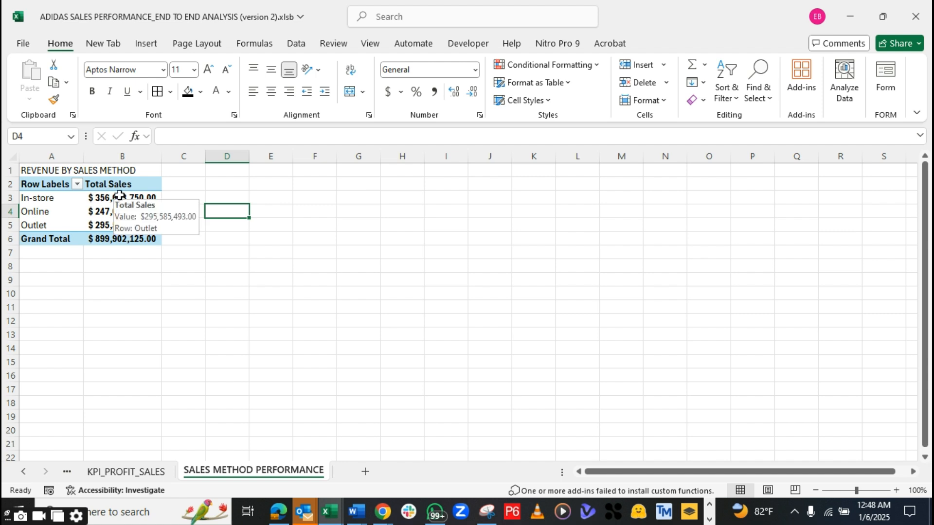
Copy the sales method revenue pivot table in A2:B6 and paste a duplicate at A9
{"action": "left_click", "coordinate": [30, 198]}
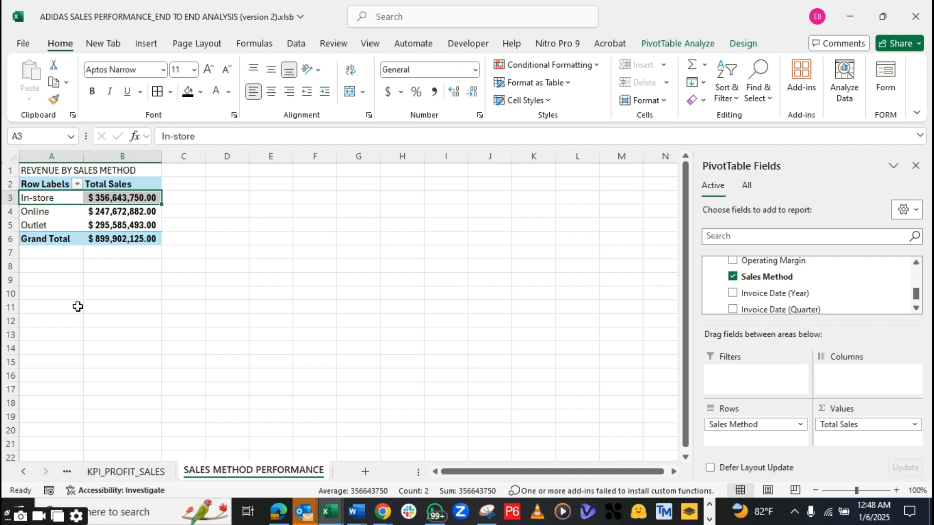
{"action": "left_click_drag", "start_coordinate": [44, 184], "coordinate": [131, 237]}
{"action": "key", "text": "ctrl+c"}
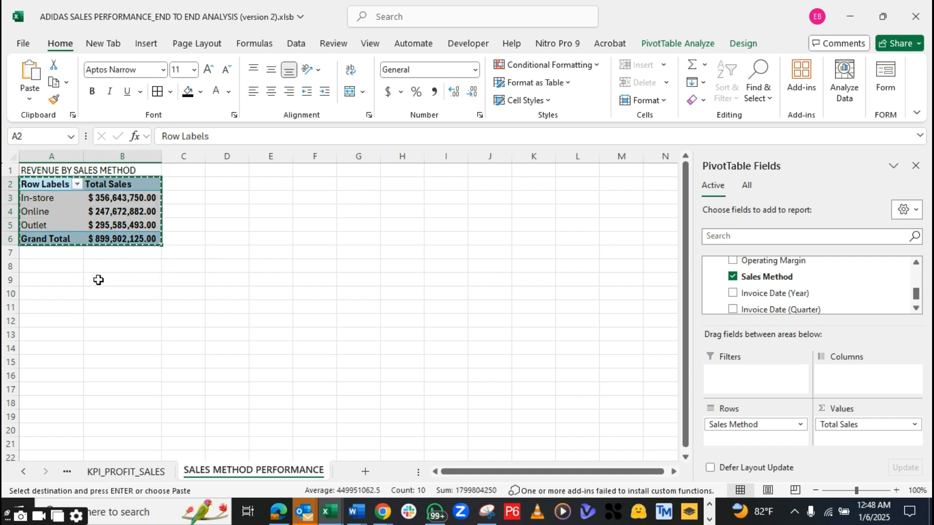
{"action": "left_click", "coordinate": [48, 279]}
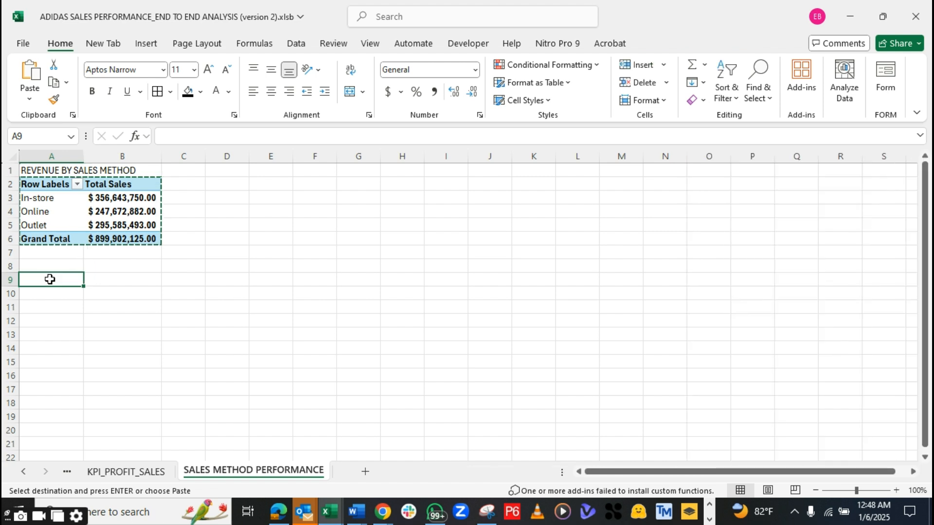
{"action": "key", "text": "ctrl+v"}
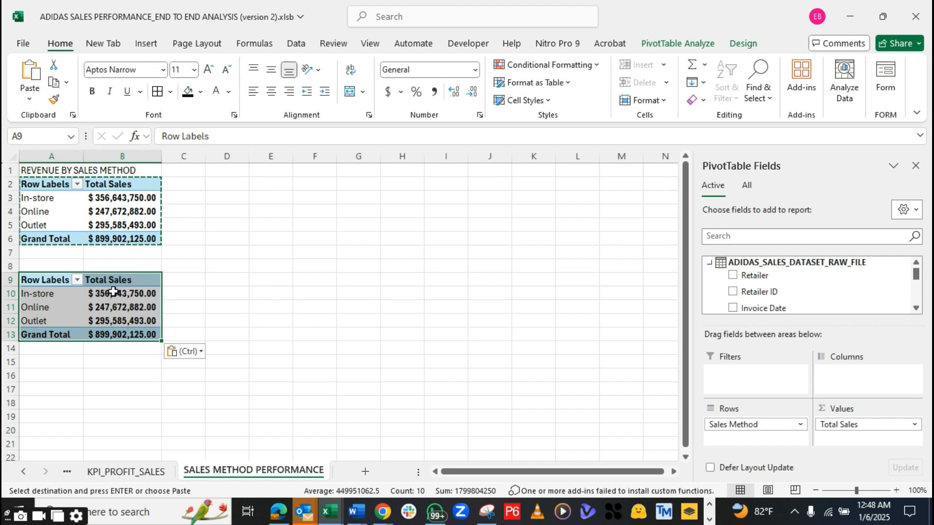
Change the duplicated pivot table's Total Sales value field to summarize by Count
{"action": "left_click", "coordinate": [113, 291]}
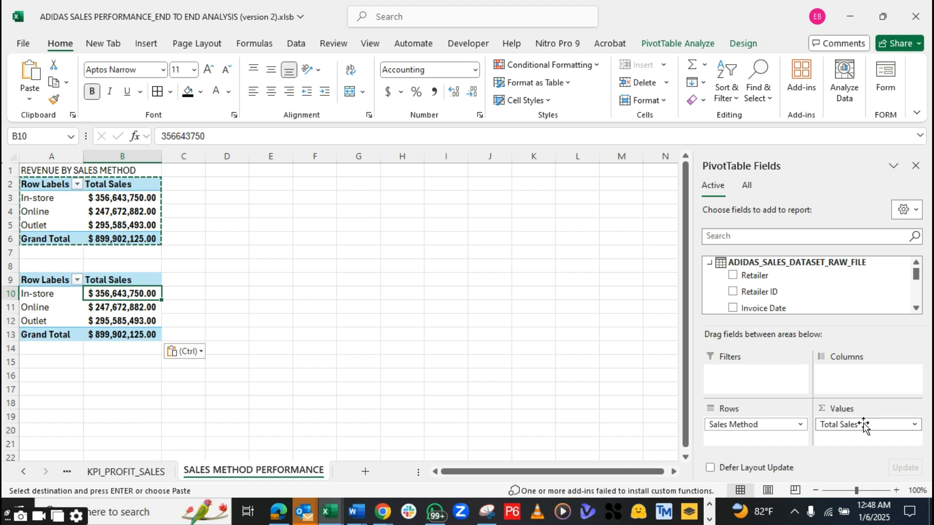
{"action": "double_click", "coordinate": [112, 279]}
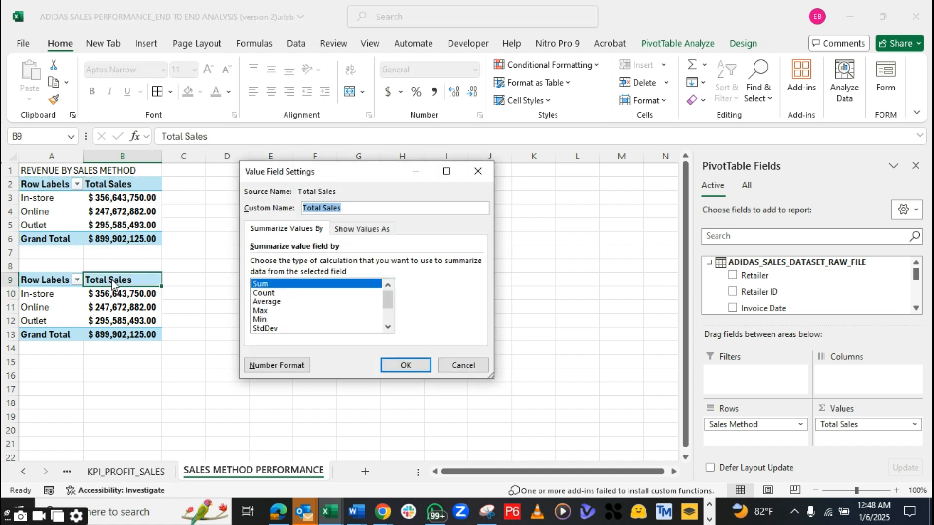
{"action": "left_click", "coordinate": [263, 293]}
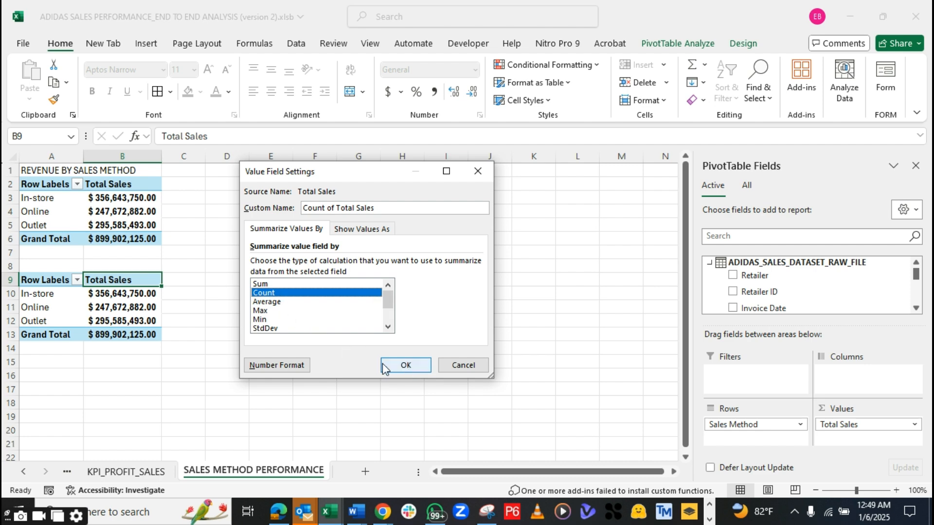
{"action": "left_click", "coordinate": [385, 365]}
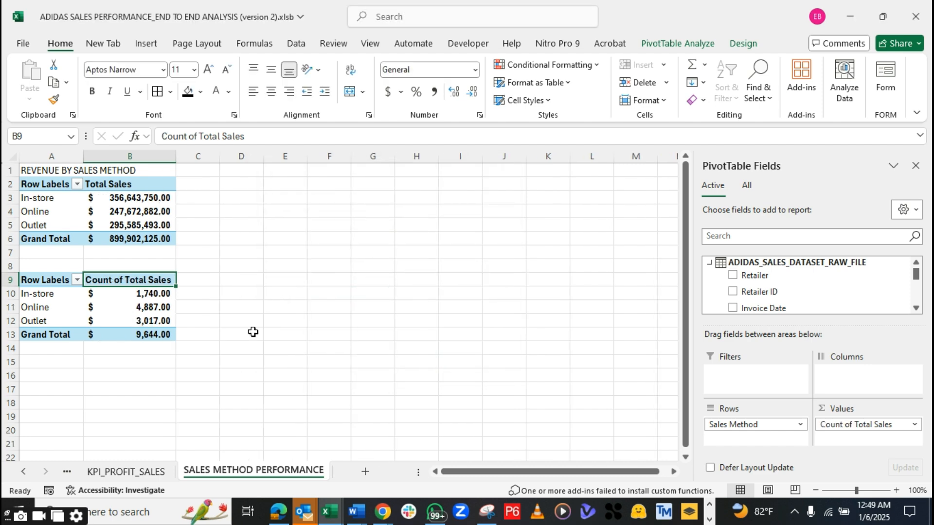
Format the count values in B10:B13 as Number with no decimal places
{"action": "left_click_drag", "start_coordinate": [132, 293], "coordinate": [131, 336]}
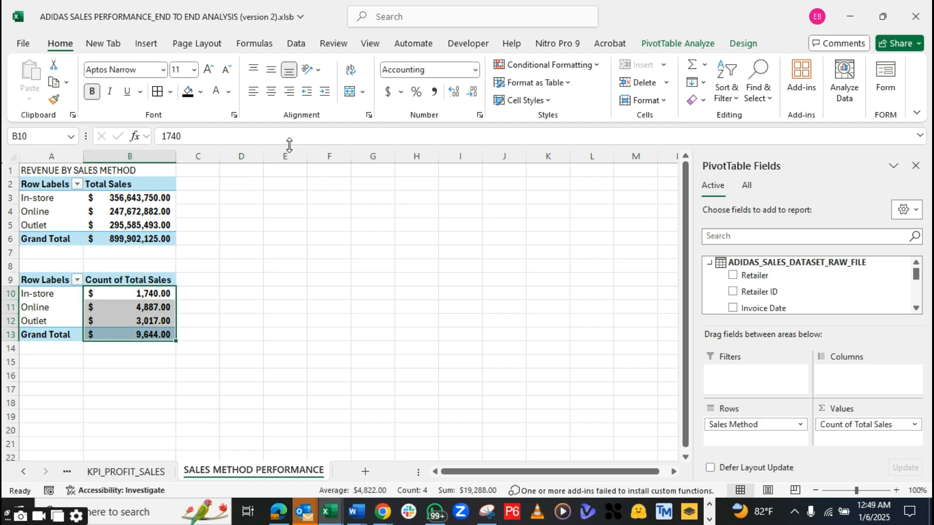
{"action": "left_click", "coordinate": [475, 69]}
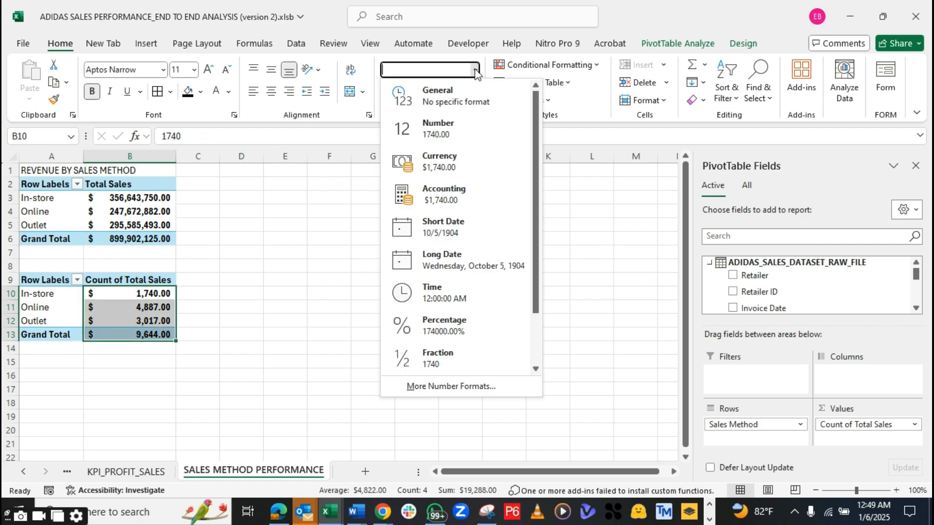
{"action": "left_click", "coordinate": [444, 137]}
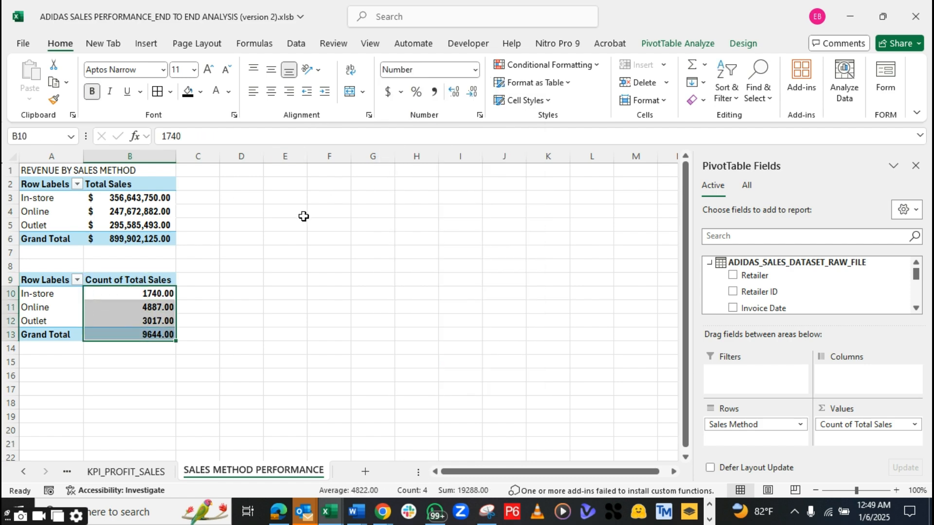
{"action": "left_click", "coordinate": [477, 98]}
{"action": "left_click", "coordinate": [476, 97]}
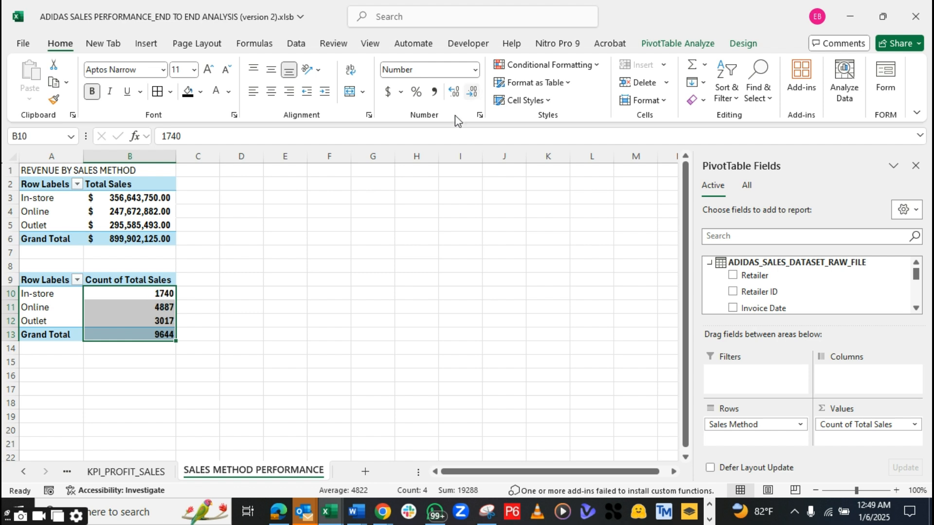
{"action": "left_click", "coordinate": [135, 307]}
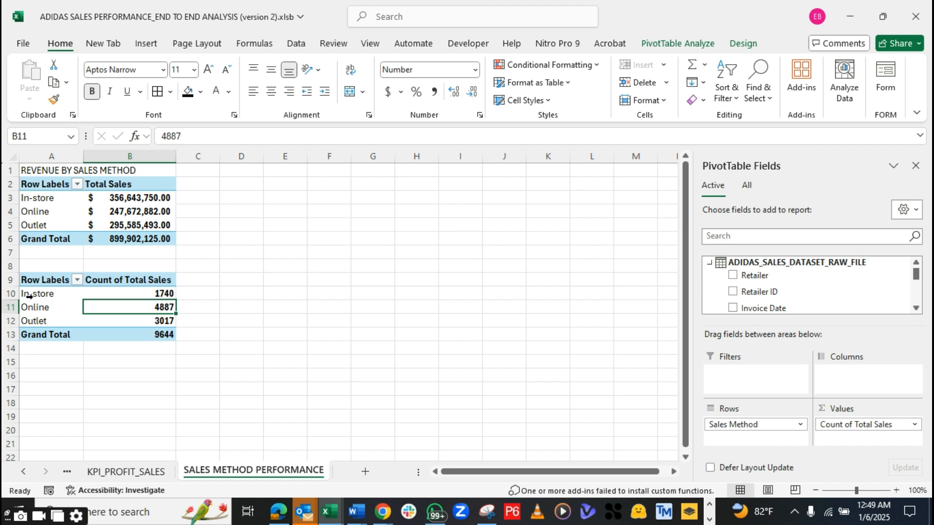
Rename the count value field of the second pivot table to COUNT OF TRANSACTION
{"action": "left_click", "coordinate": [121, 277]}
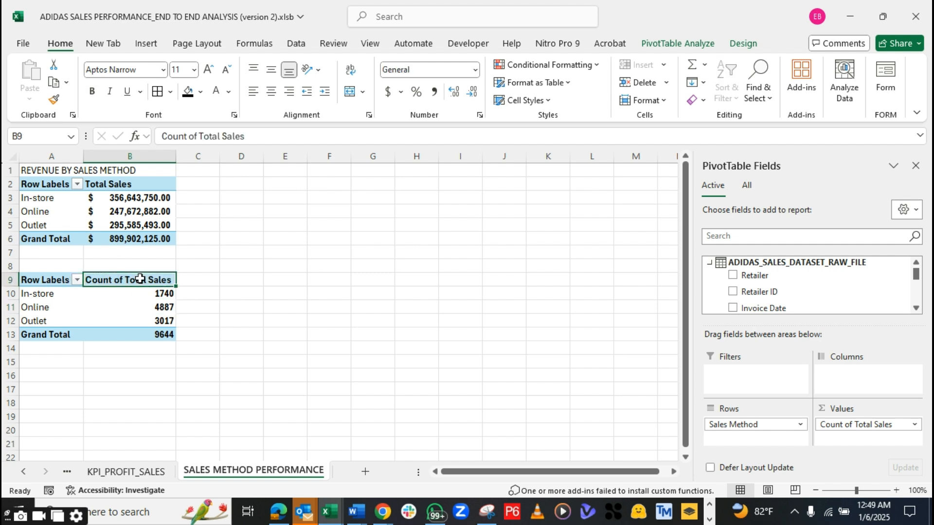
{"action": "double_click", "coordinate": [140, 279]}
{"action": "left_click_drag", "start_coordinate": [377, 208], "coordinate": [332, 208]}
{"action": "key", "text": "BackSpace"}
{"action": "key", "text": "BackSpace"}
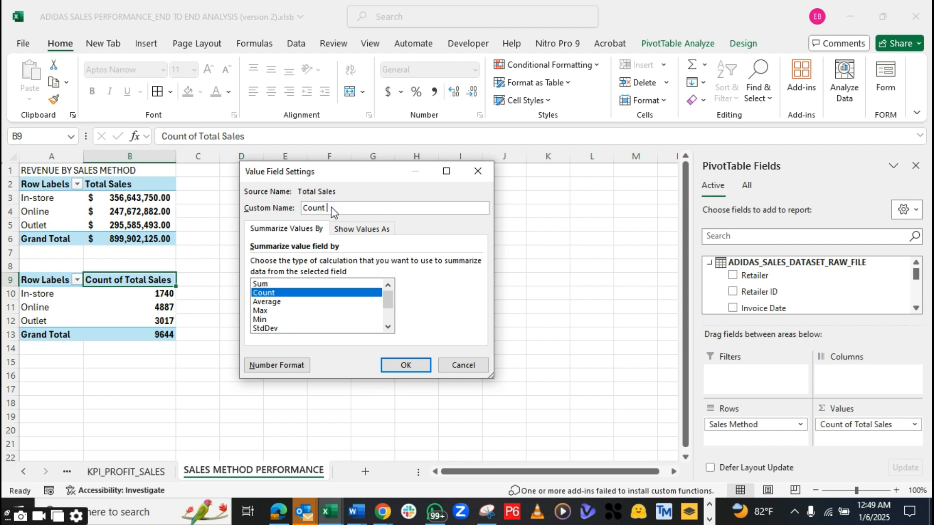
{"action": "type", "text": "Of TRANSACTION"}
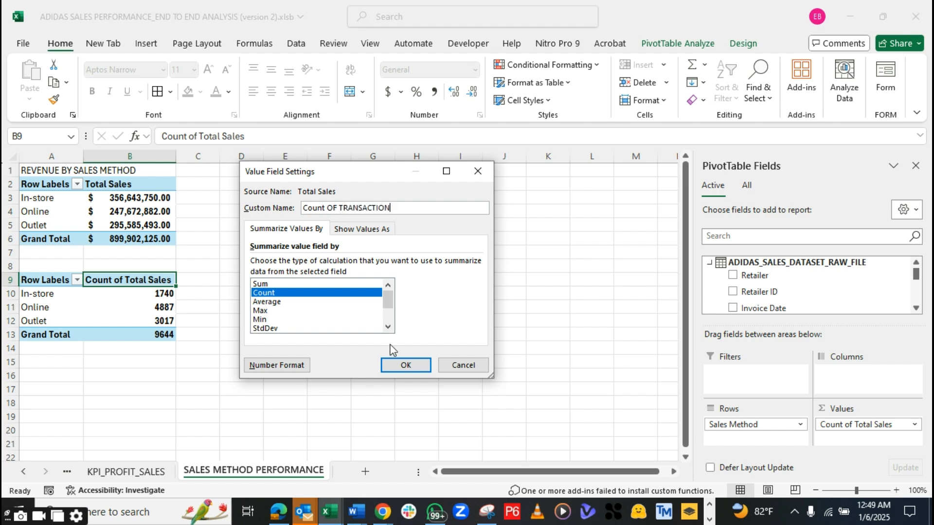
{"action": "left_click_drag", "start_coordinate": [325, 207], "coordinate": [297, 209]}
{"action": "type", "text": "COUNT"}
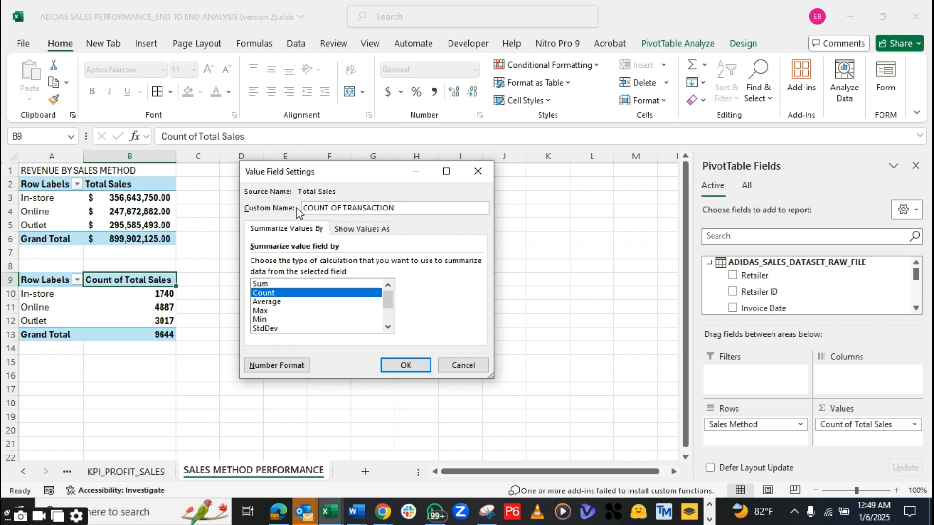
{"action": "left_click", "coordinate": [401, 366]}
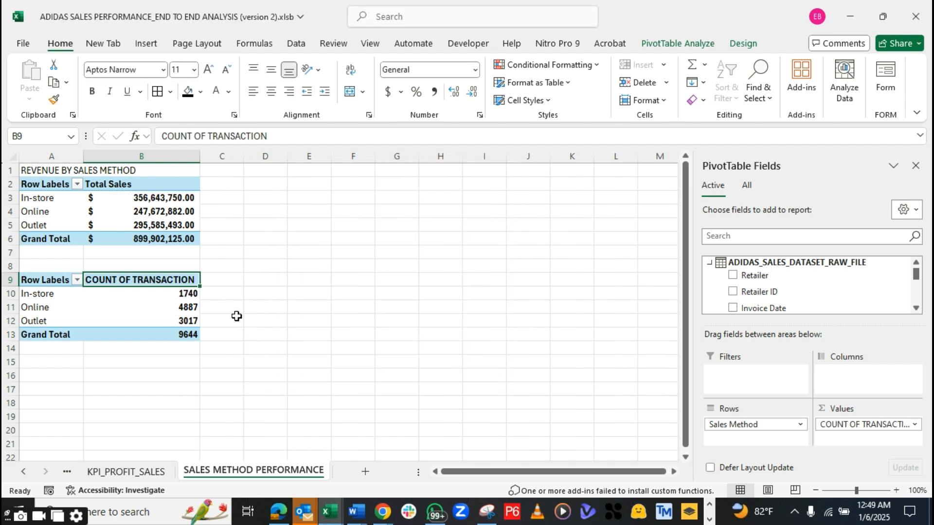
{"action": "left_click", "coordinate": [237, 317]}
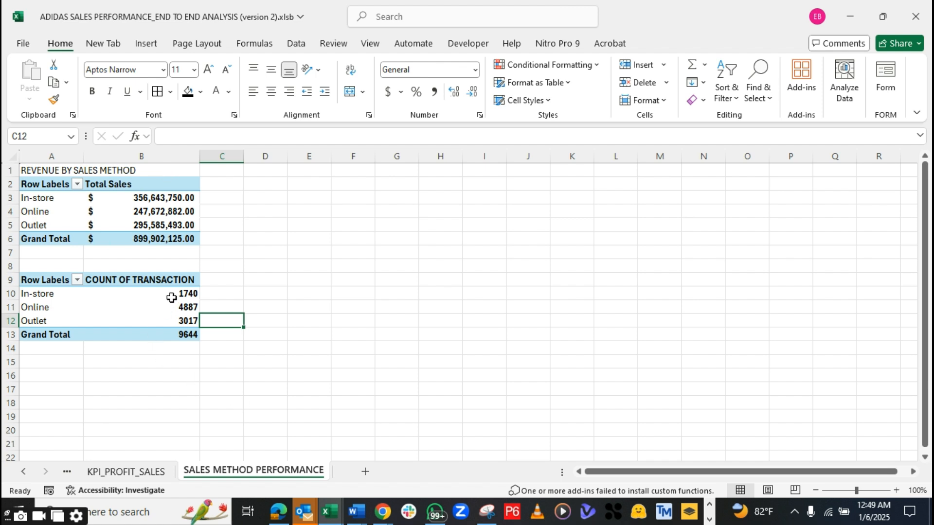
Review the transaction counts for In-store, Online and Outlet and compare them with the In-store revenue
{"action": "mouse_move", "coordinate": [122, 301]}
{"action": "left_click", "coordinate": [34, 298]}
{"action": "left_click", "coordinate": [43, 309]}
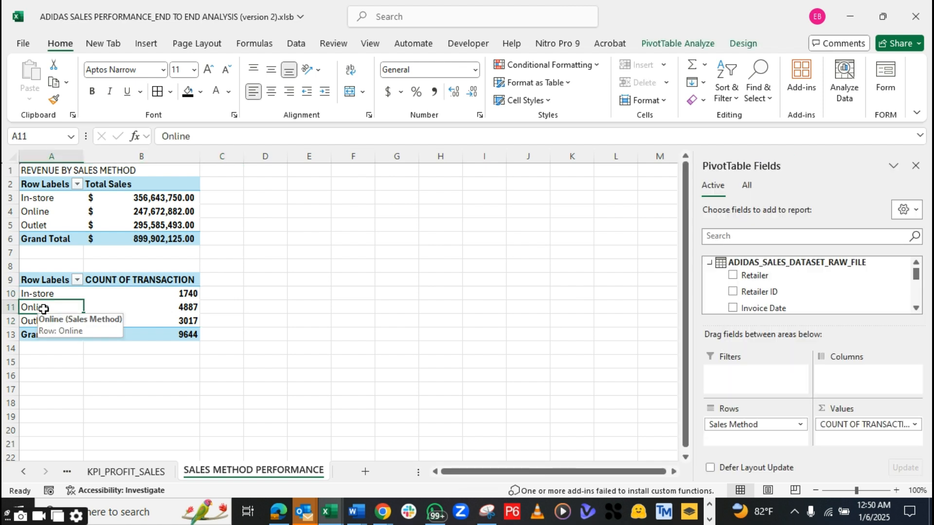
{"action": "left_click", "coordinate": [32, 322]}
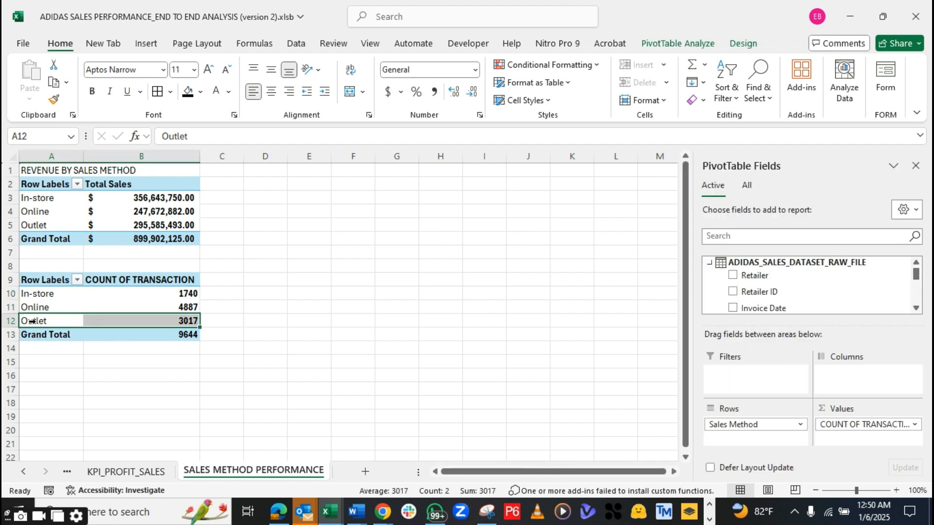
{"action": "left_click", "coordinate": [52, 199]}
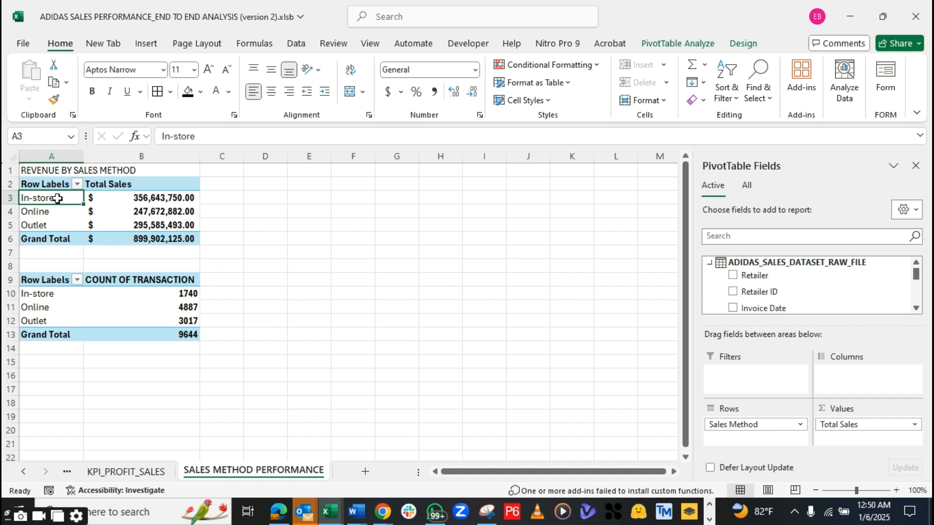
{"action": "key", "text": "shift+Right"}
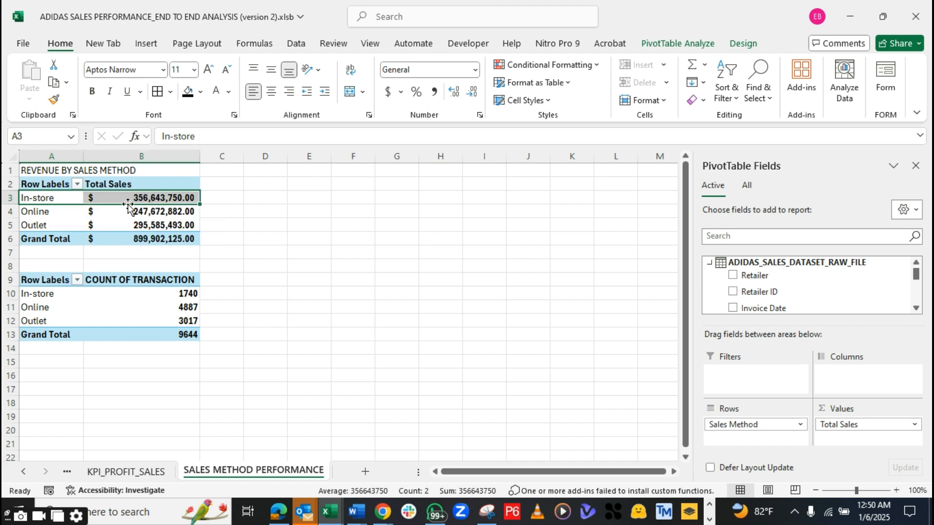
{"action": "mouse_move", "coordinate": [142, 199]}
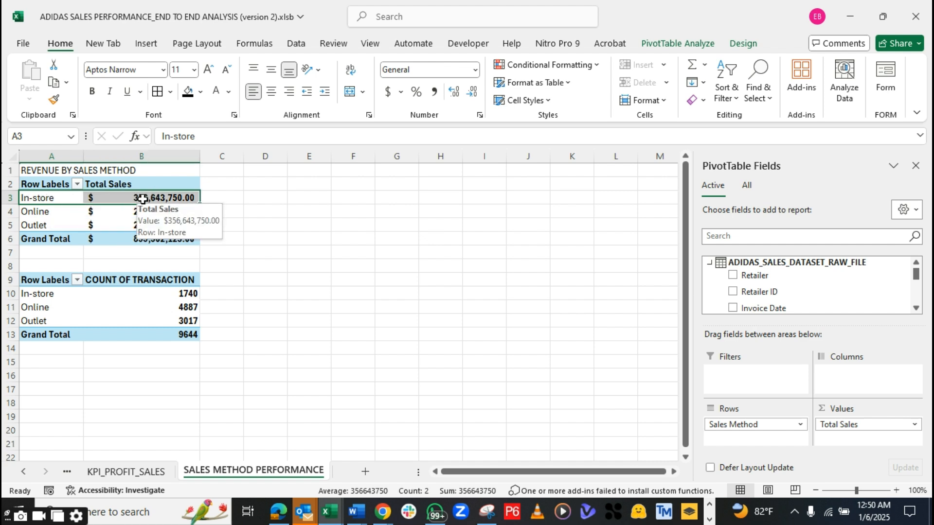
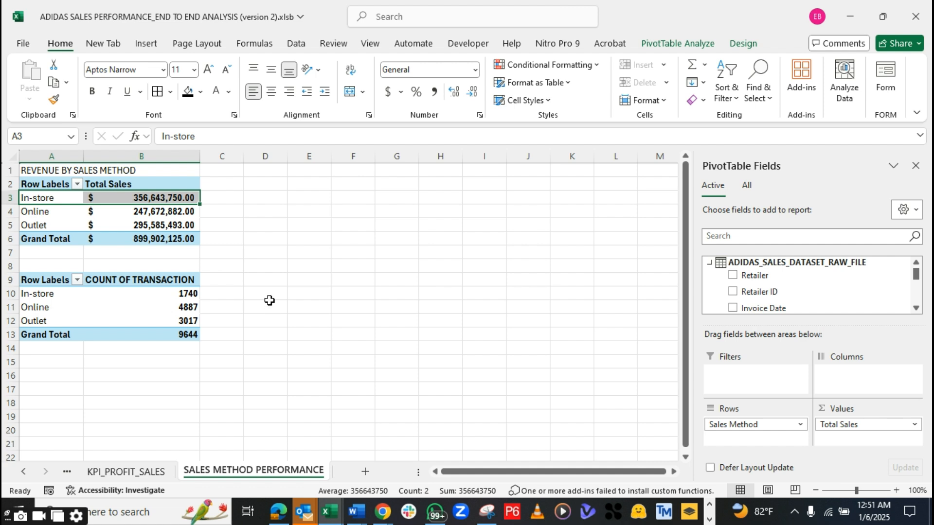
Highlight the Online row of the transaction count pivot table with a yellow fill
{"action": "left_click", "coordinate": [11, 306]}
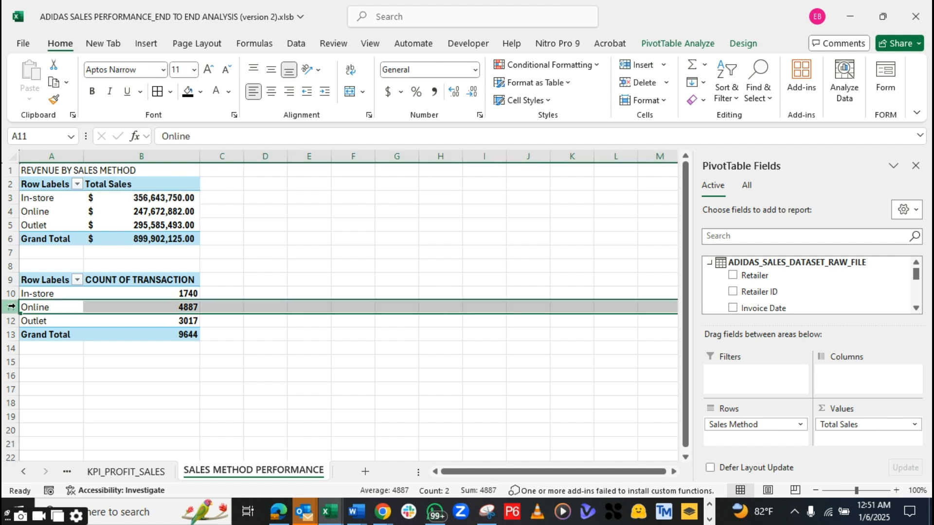
{"action": "left_click", "coordinate": [33, 308]}
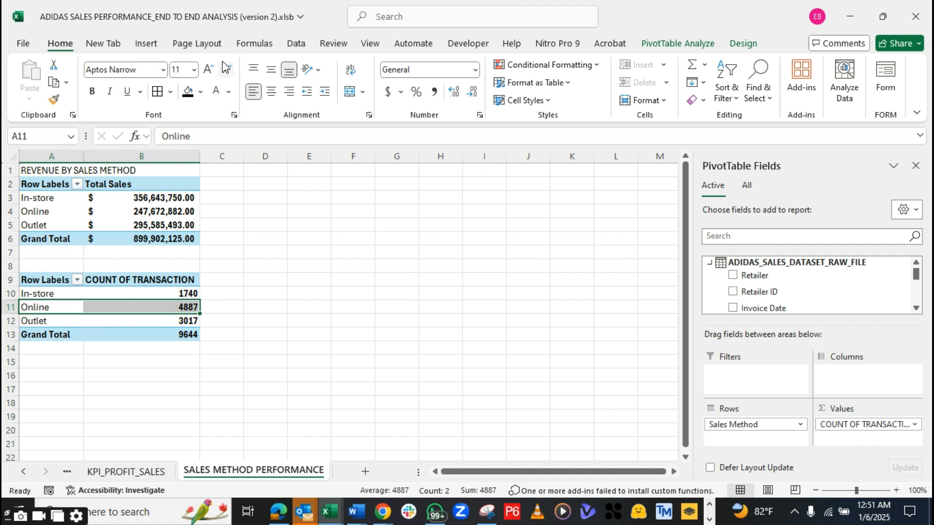
{"action": "left_click", "coordinate": [200, 92]}
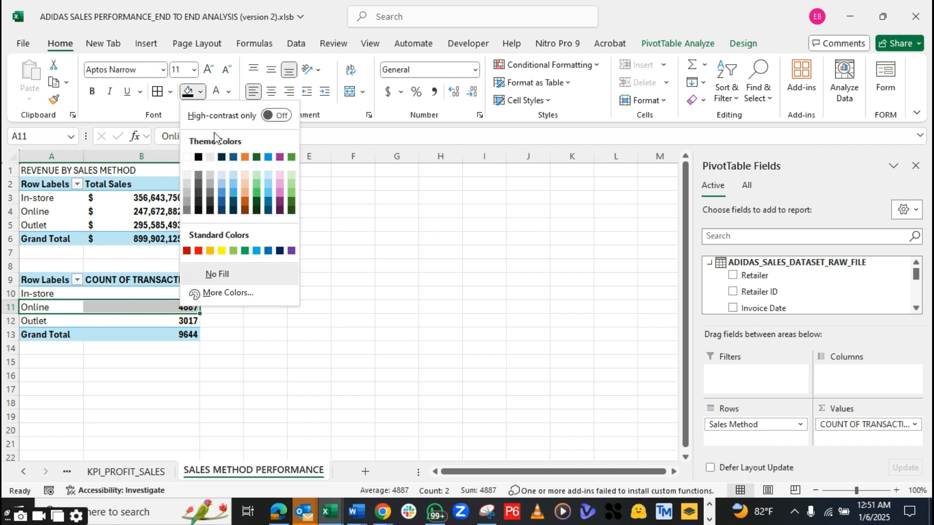
{"action": "left_click", "coordinate": [222, 251]}
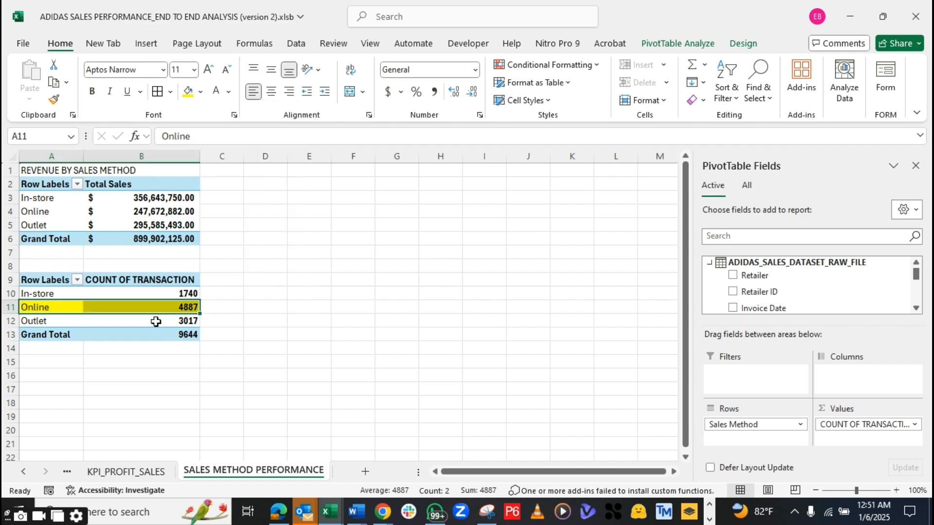
{"action": "left_click", "coordinate": [277, 322]}
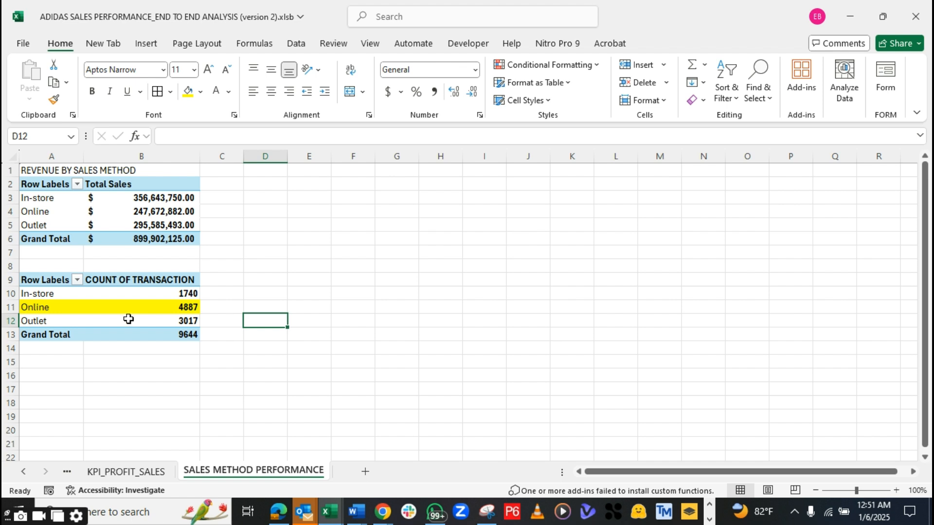
Enter the title SALES METHOD PERFORMANCE BY CUSTOMER PREFERENCE in cell A8 above the transaction count pivot table
{"action": "mouse_move", "coordinate": [128, 317]}
{"action": "left_click", "coordinate": [44, 264]}
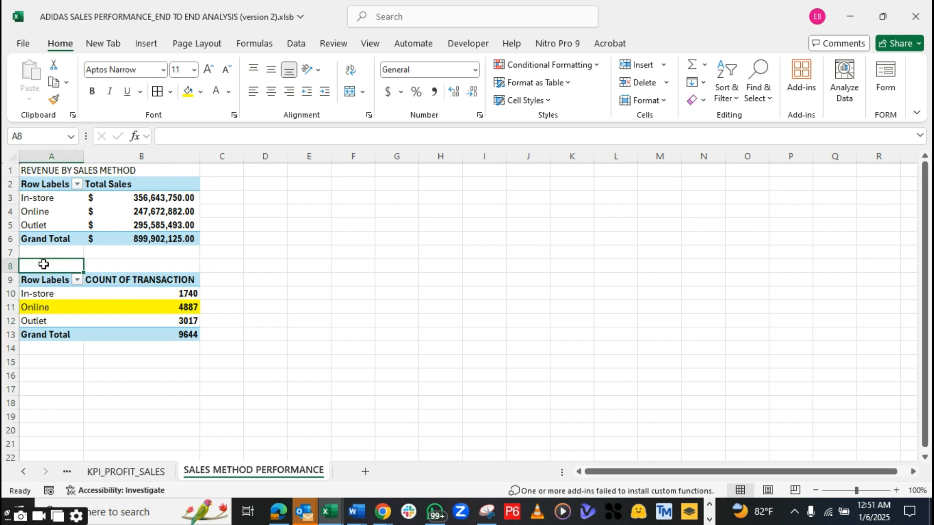
{"action": "type", "text": "SA"}
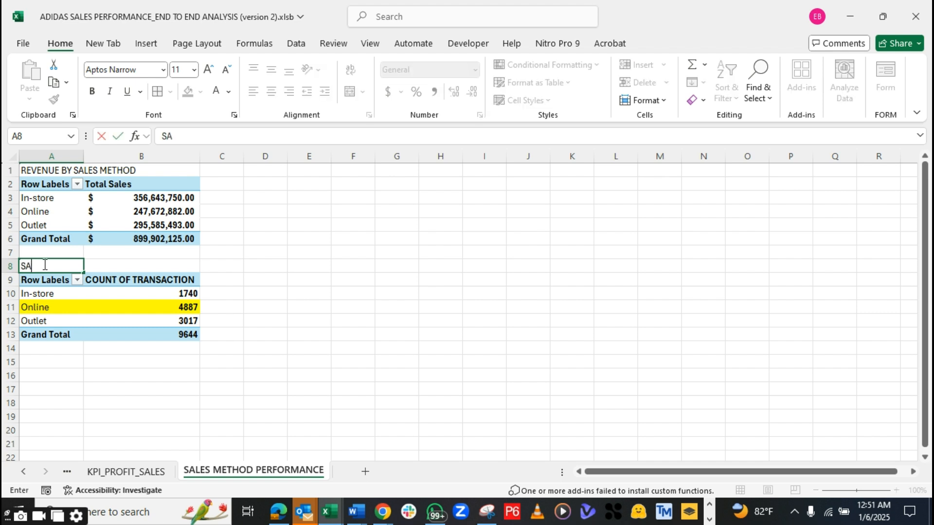
{"action": "type", "text": "LES METHOD"}
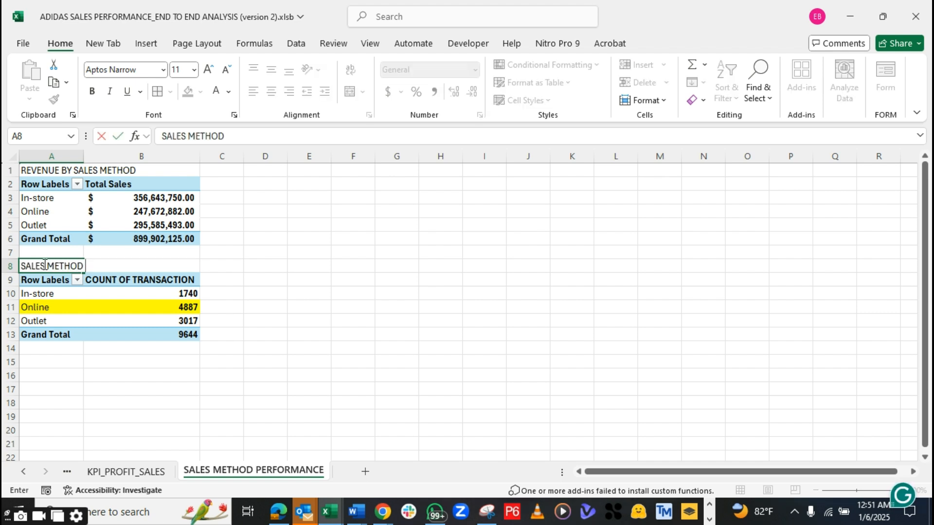
{"action": "type", "text": " PERFORMA"}
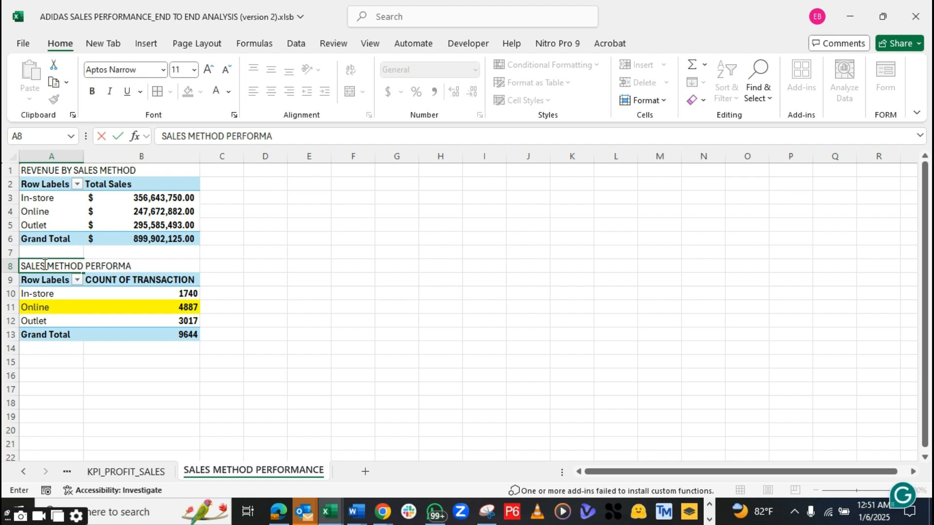
{"action": "type", "text": "NCE BY CUSTOME"}
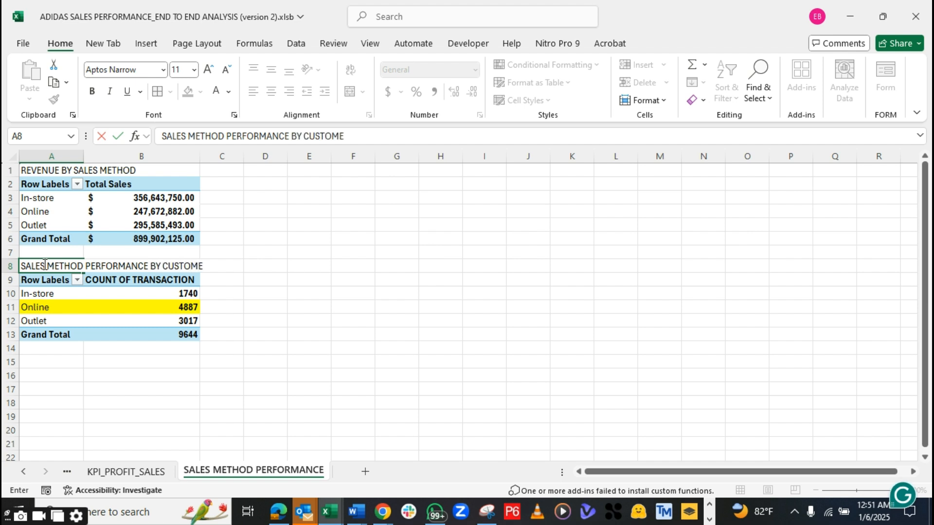
{"action": "type", "text": "R"}
{"action": "type", "text": "PREFERENCE"}
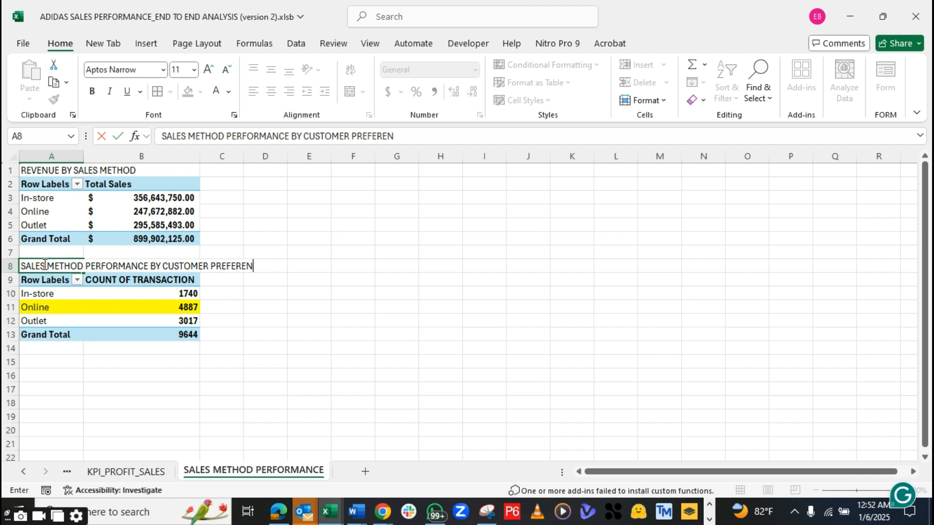
{"action": "left_click", "coordinate": [131, 324]}
{"action": "left_click", "coordinate": [113, 364]}
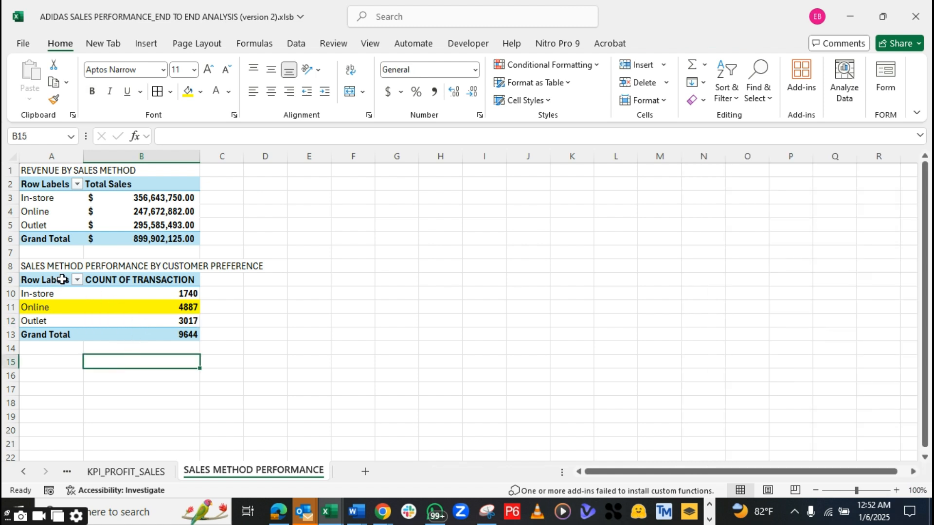
Sort the sales methods of the transaction count pivot table in ascending order by COUNT OF TRANSACTION
{"action": "left_click", "coordinate": [77, 280]}
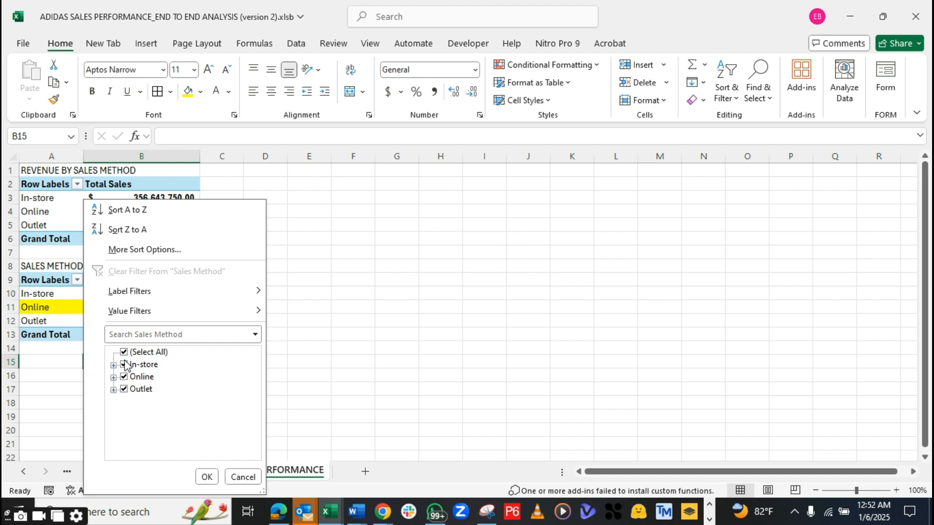
{"action": "left_click", "coordinate": [136, 249]}
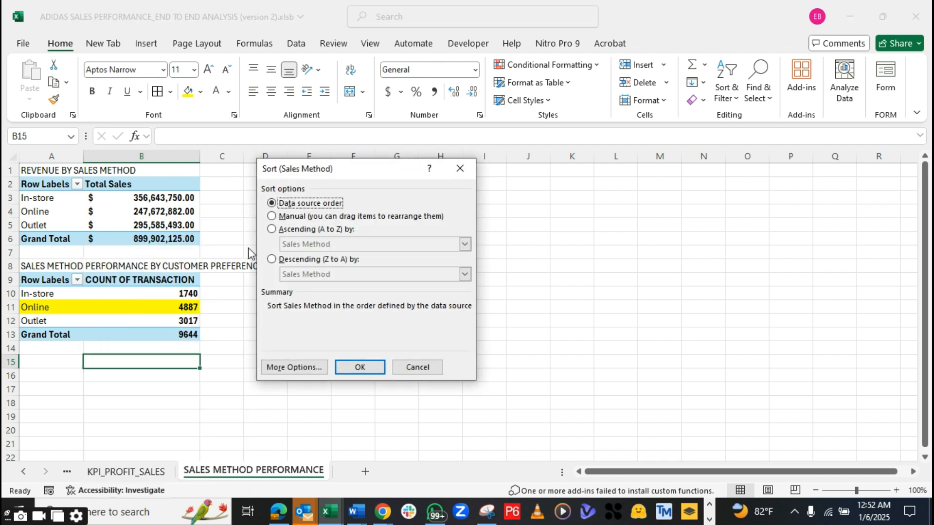
{"action": "left_click", "coordinate": [272, 229]}
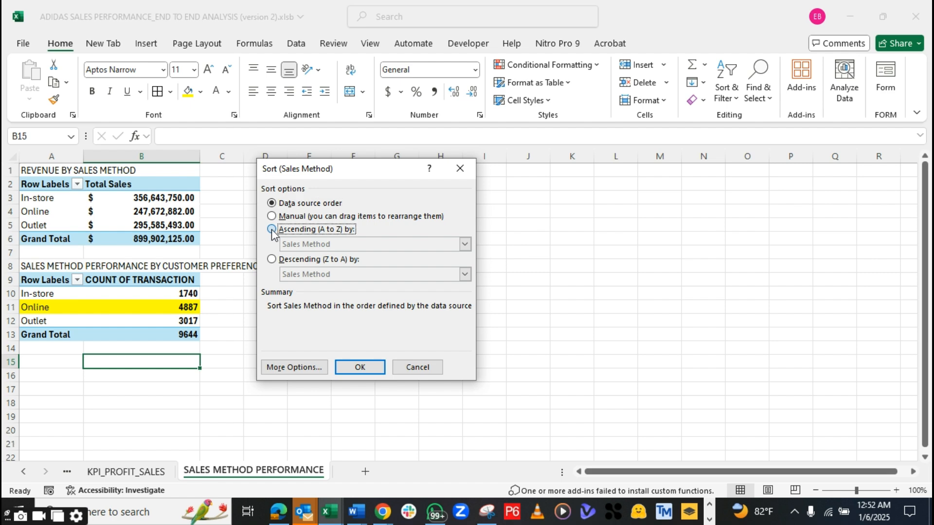
{"action": "left_click", "coordinate": [465, 244]}
{"action": "left_click", "coordinate": [383, 266]}
{"action": "left_click", "coordinate": [372, 368]}
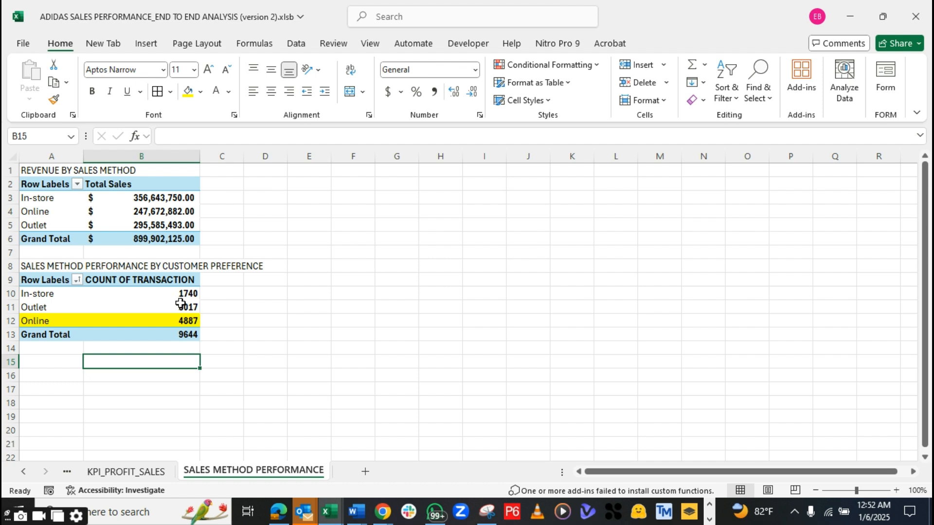
Sort the sales methods of the transaction count pivot table in descending order by COUNT OF TRANSACTION
{"action": "left_click", "coordinate": [76, 281]}
{"action": "left_click", "coordinate": [164, 250]}
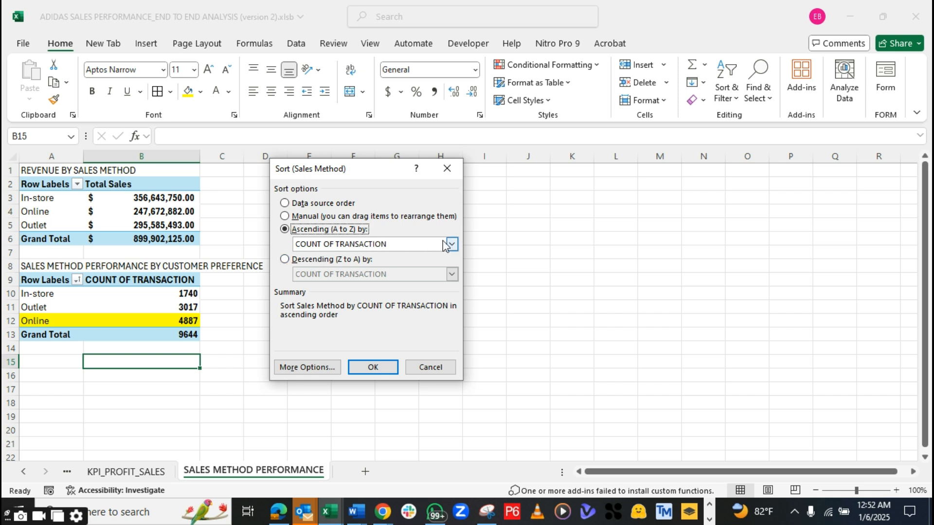
{"action": "left_click", "coordinate": [285, 260]}
{"action": "left_click", "coordinate": [371, 366]}
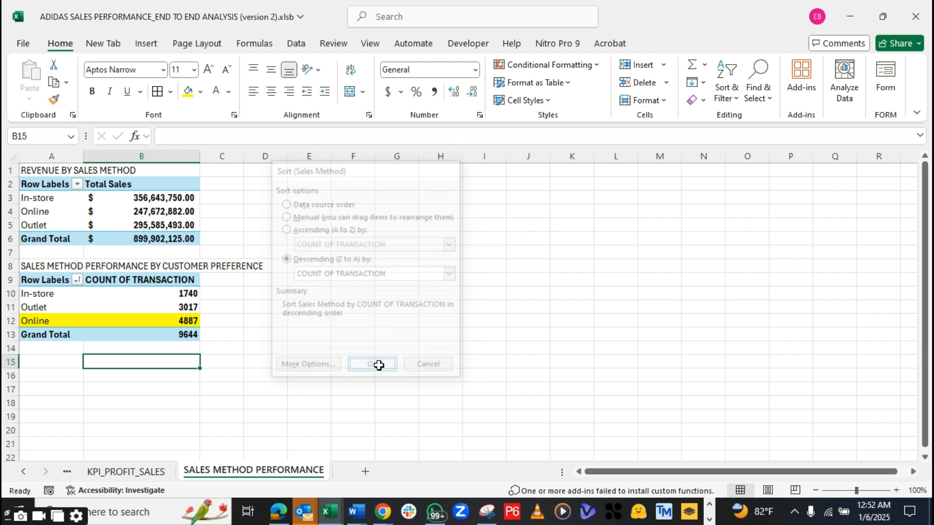
{"action": "left_click", "coordinate": [234, 311]}
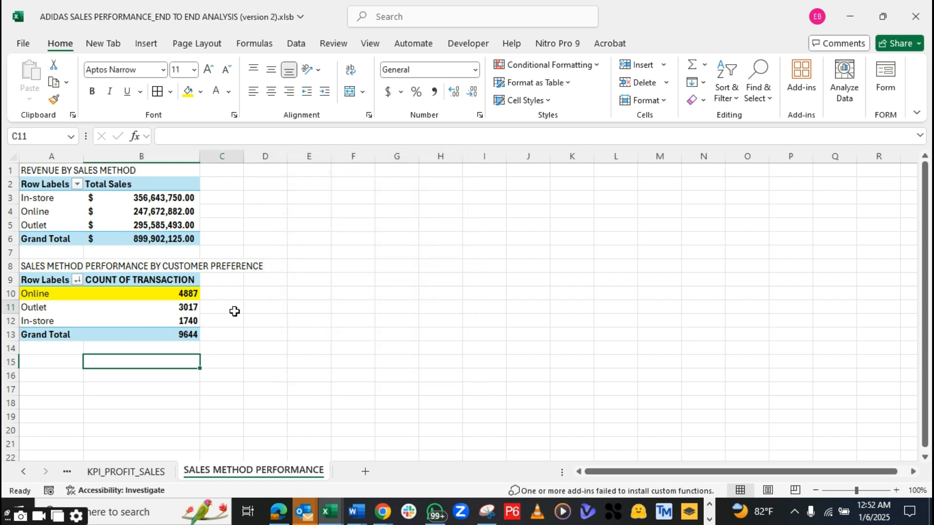
Make the SALES METHOD PERFORMANCE BY CUSTOMER PREFERENCE title in A8 bold
{"action": "left_click", "coordinate": [36, 267]}
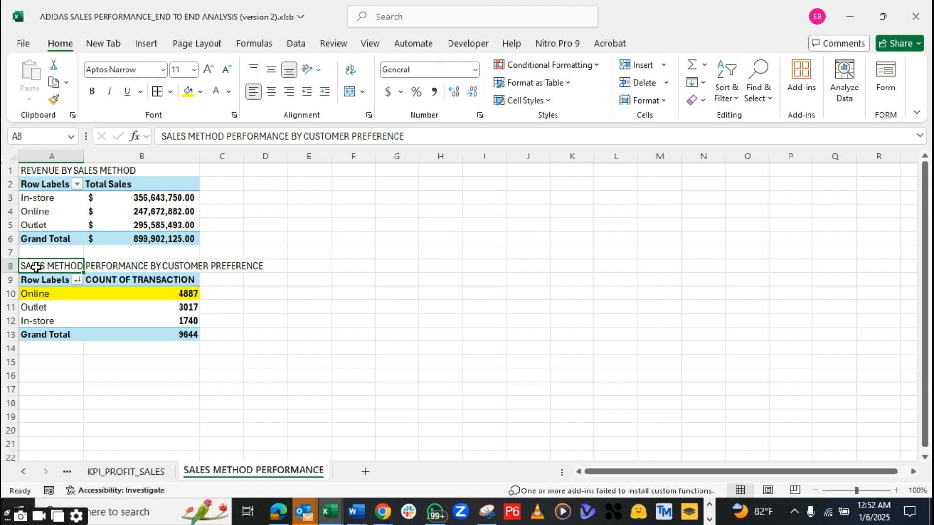
{"action": "key", "text": "ctrl+b"}
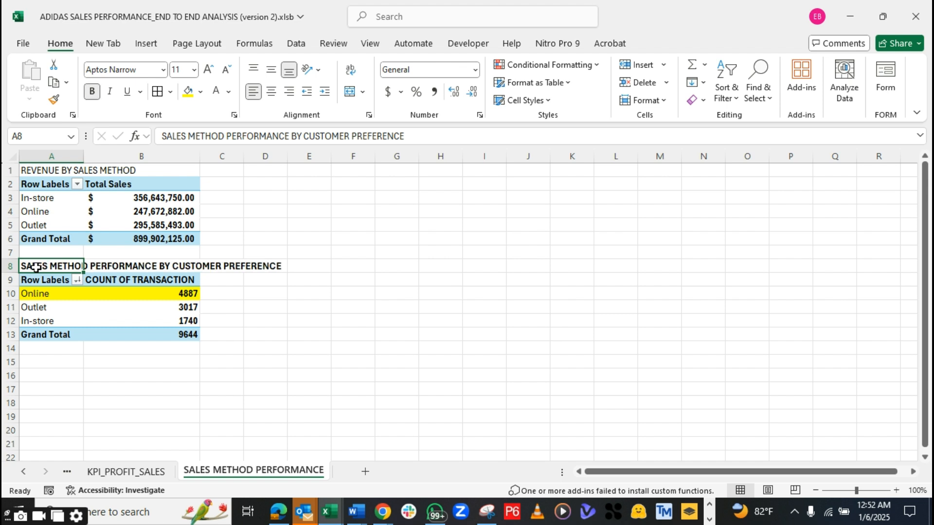
{"action": "left_click", "coordinate": [225, 309]}
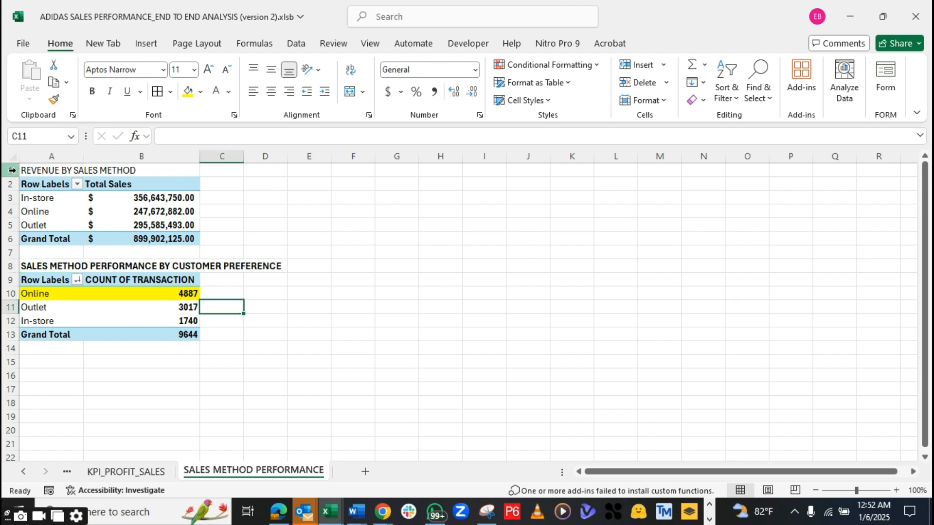
Delete rows 1 to 6, which hold the REVENUE BY SALES METHOD title and its pivot table
{"action": "left_click_drag", "start_coordinate": [10, 170], "coordinate": [12, 243]}
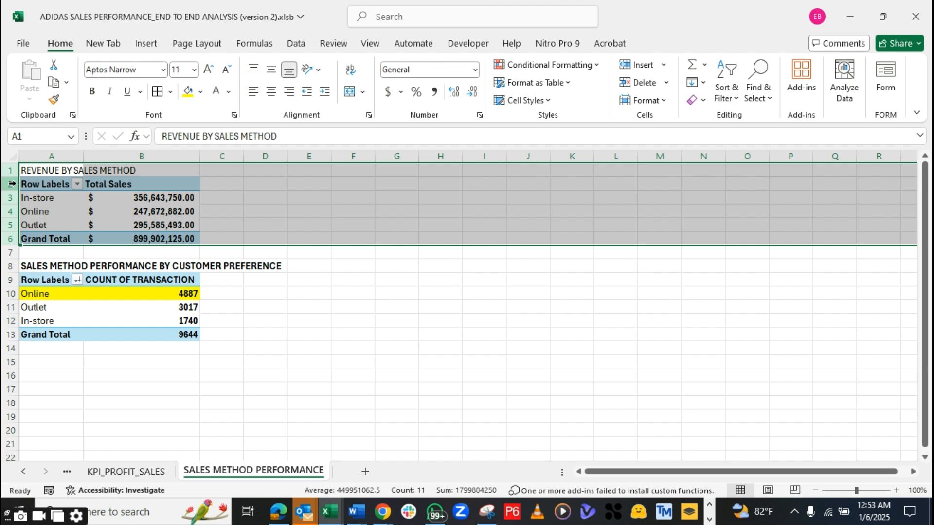
{"action": "left_click", "coordinate": [71, 211]}
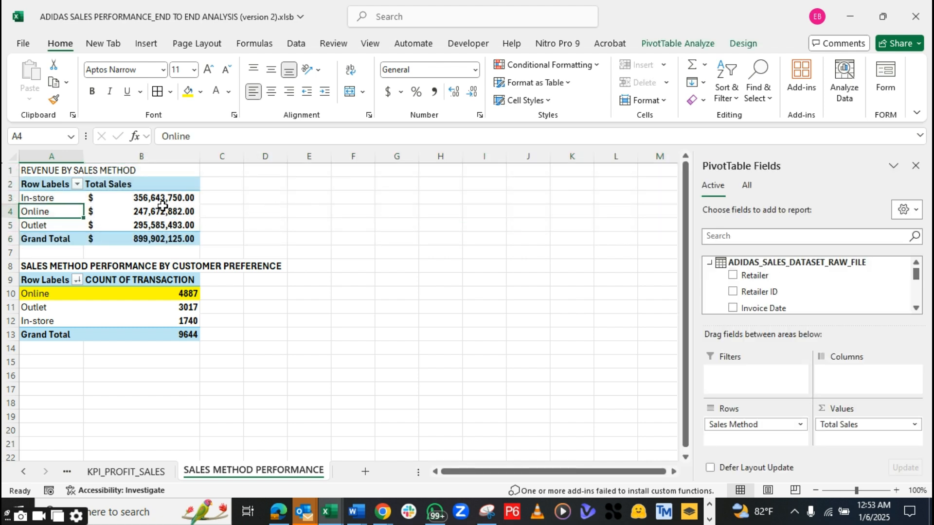
{"action": "left_click", "coordinate": [150, 197]}
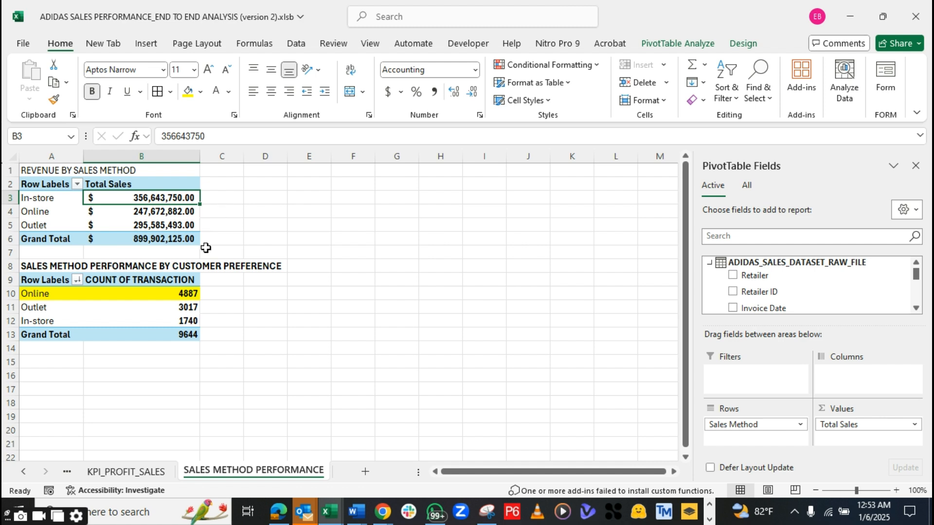
{"action": "left_click_drag", "start_coordinate": [198, 156], "coordinate": [193, 156]}
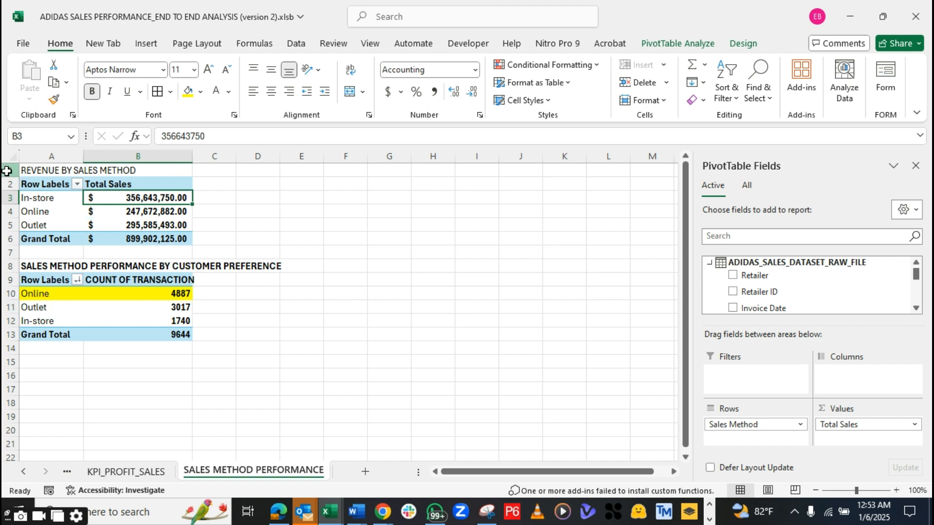
{"action": "left_click_drag", "start_coordinate": [7, 170], "coordinate": [7, 238]}
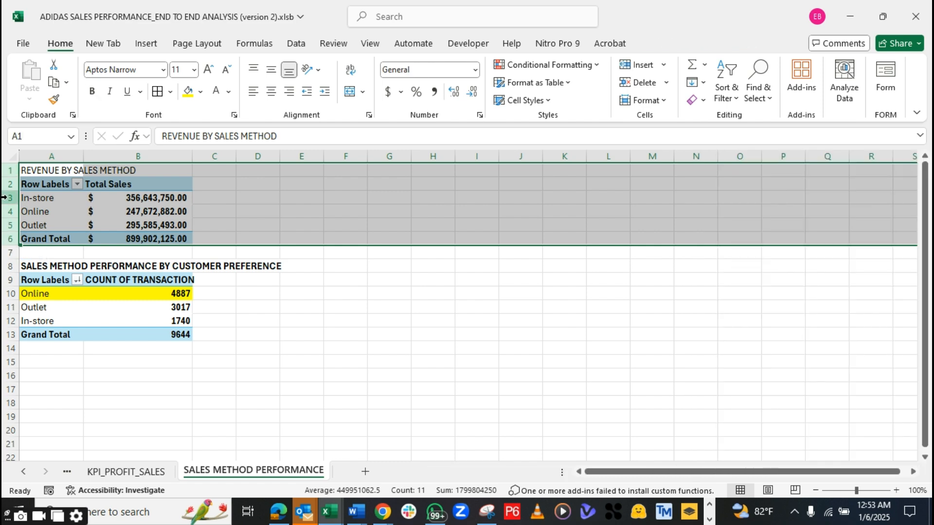
{"action": "right_click", "coordinate": [4, 196]}
{"action": "left_click", "coordinate": [45, 351]}
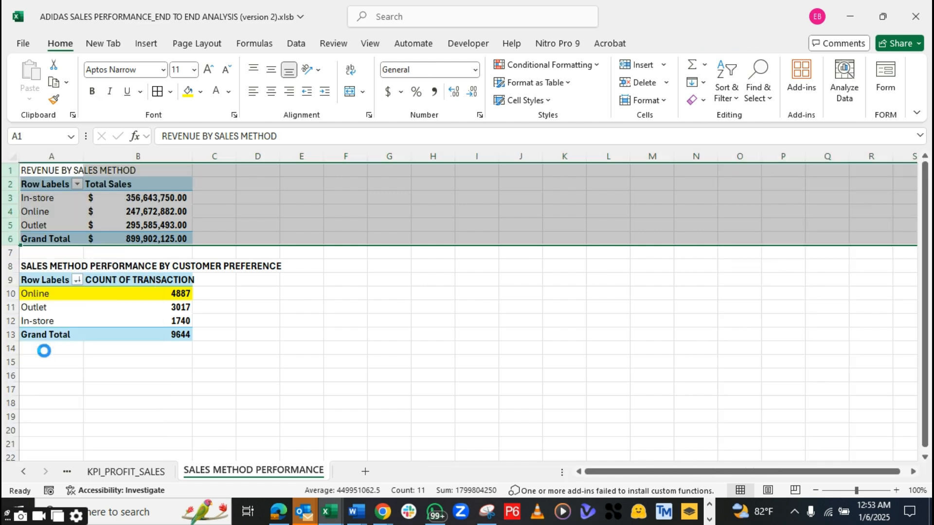
{"action": "left_click", "coordinate": [185, 289]}
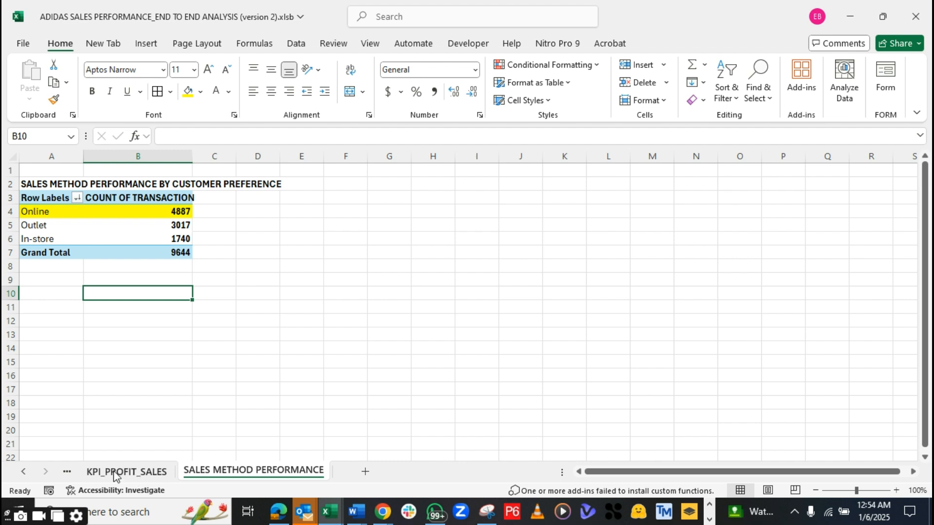
Remove the Grand Total row from the transaction count pivot table
{"action": "left_click", "coordinate": [133, 252]}
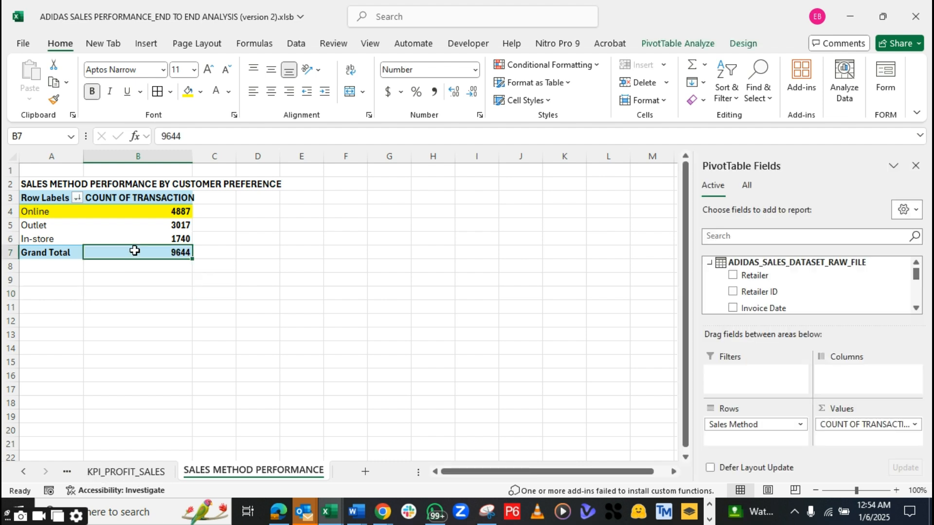
{"action": "right_click", "coordinate": [136, 254]}
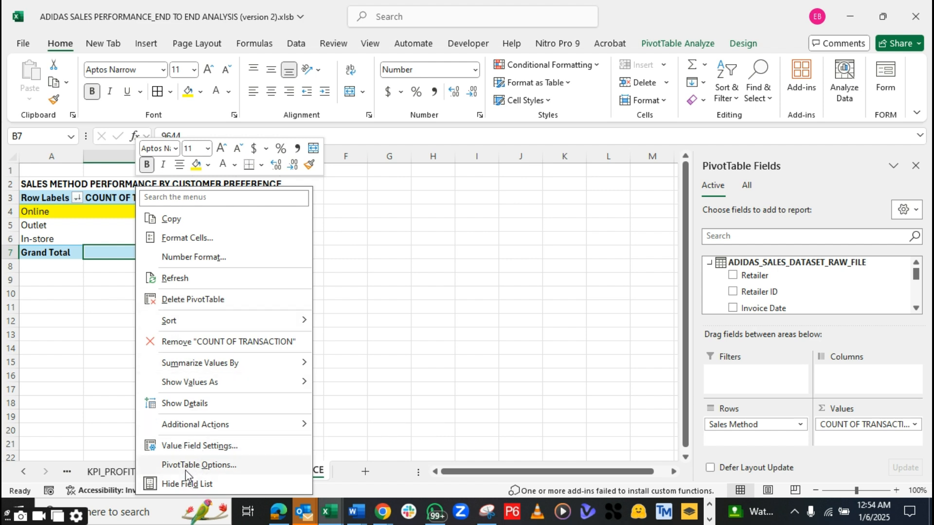
{"action": "mouse_move", "coordinate": [201, 432]}
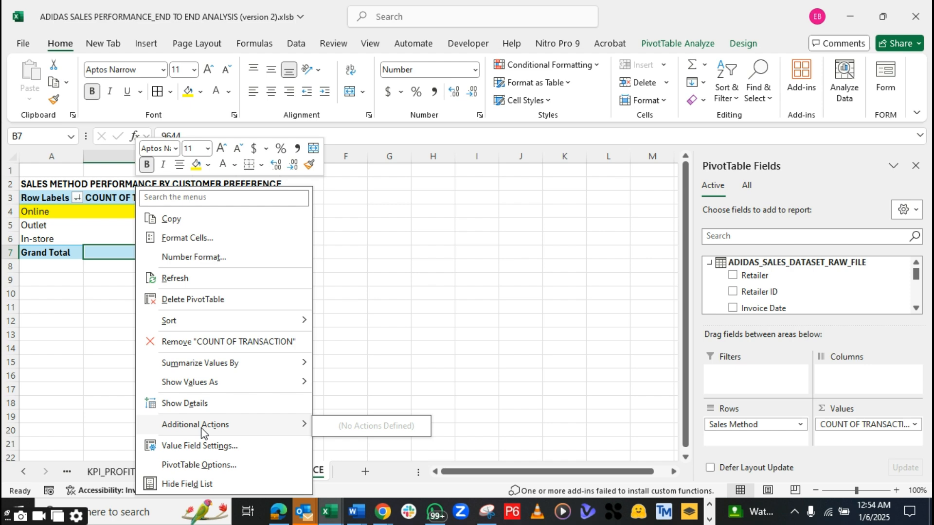
{"action": "left_click", "coordinate": [95, 317]}
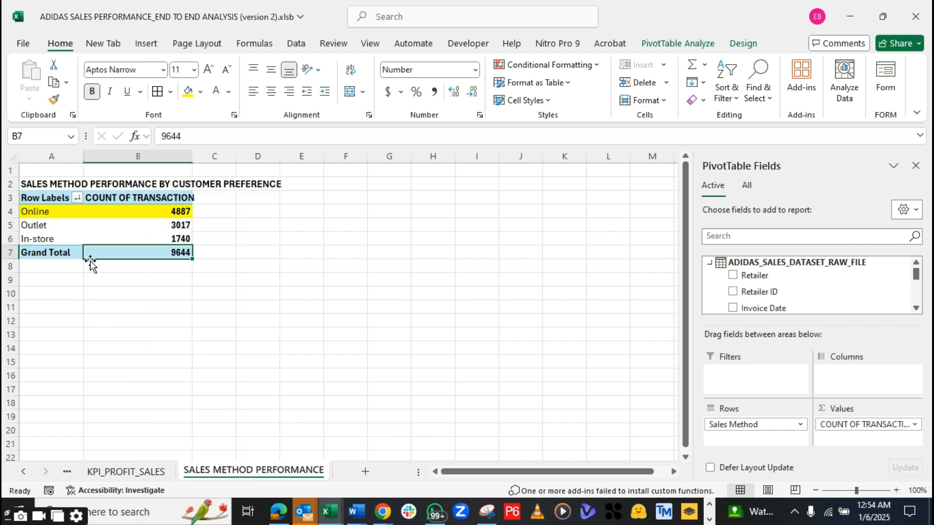
{"action": "left_click", "coordinate": [62, 252]}
{"action": "right_click", "coordinate": [62, 252]}
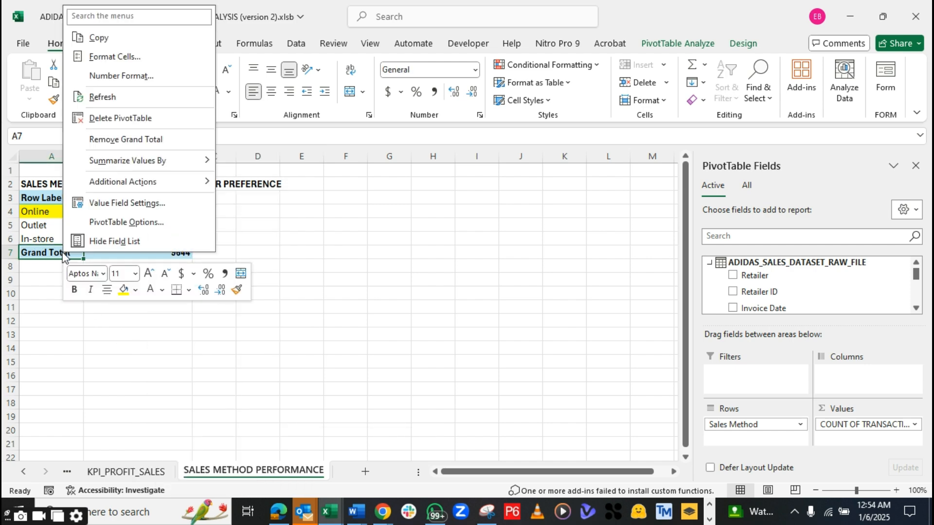
{"action": "left_click", "coordinate": [107, 140]}
{"action": "left_click", "coordinate": [139, 253]}
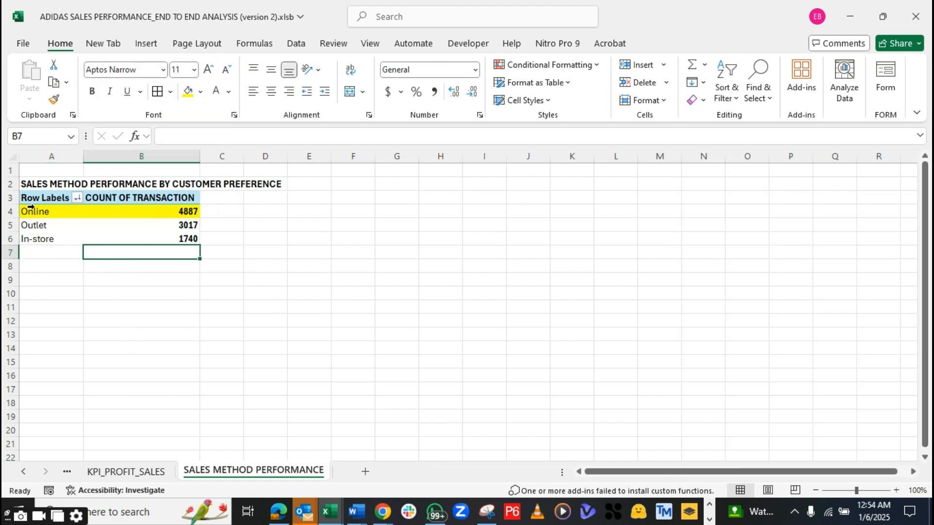
Insert a doughnut chart from the transaction count pivot table in A3:B6 and hide all field buttons on it
{"action": "left_click_drag", "start_coordinate": [33, 199], "coordinate": [117, 241]}
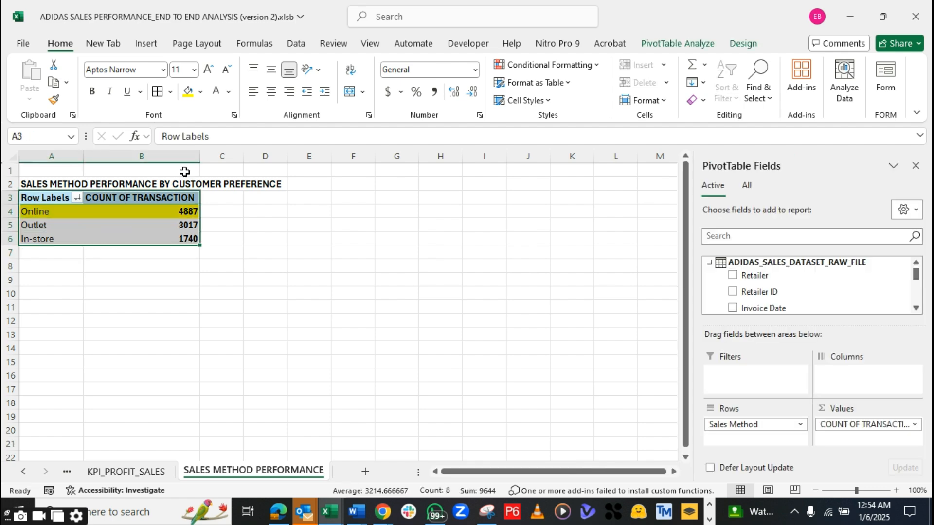
{"action": "left_click", "coordinate": [146, 43]}
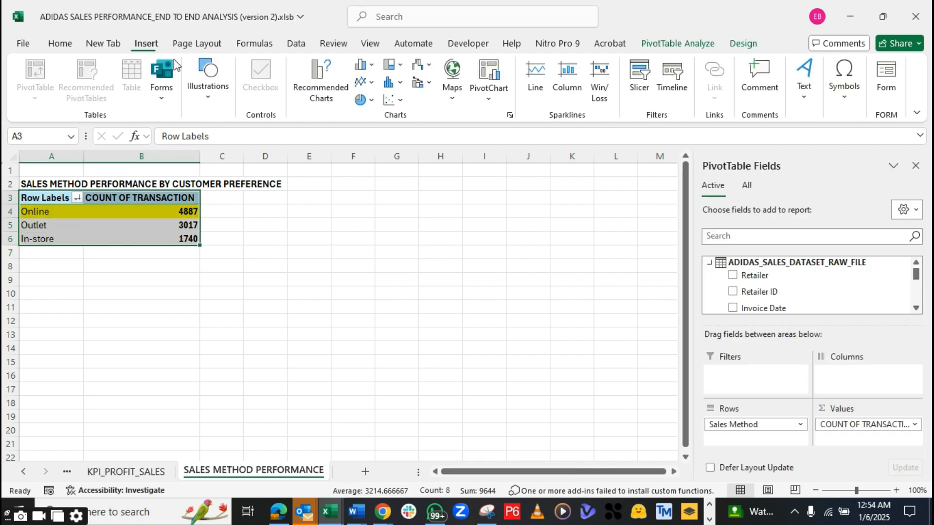
{"action": "left_click", "coordinate": [315, 78]}
{"action": "mouse_move", "coordinate": [389, 170]}
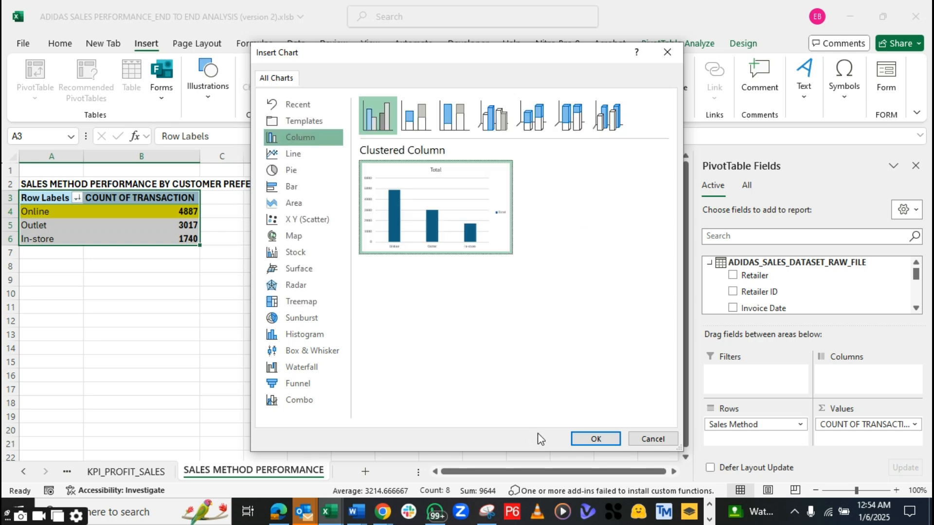
{"action": "left_click", "coordinate": [297, 172]}
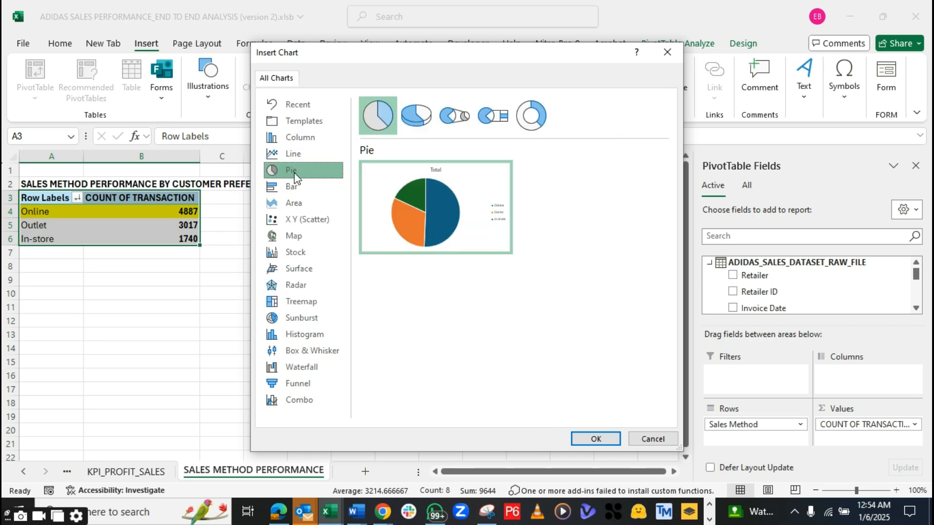
{"action": "left_click", "coordinate": [531, 116]}
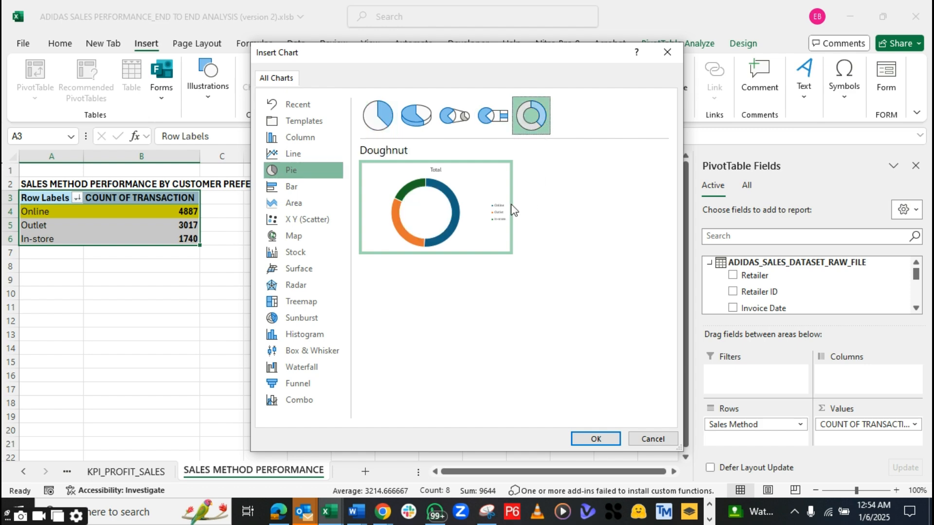
{"action": "mouse_move", "coordinate": [491, 193]}
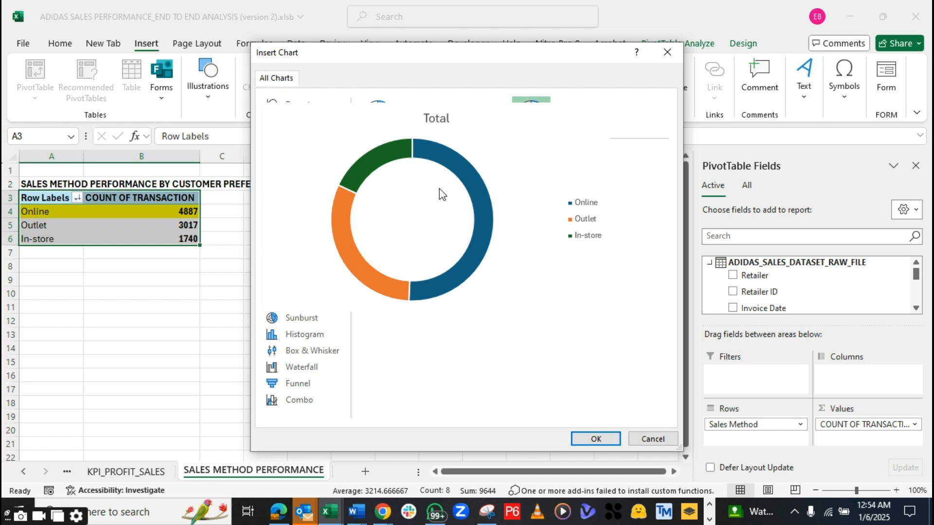
{"action": "left_click", "coordinate": [596, 439]}
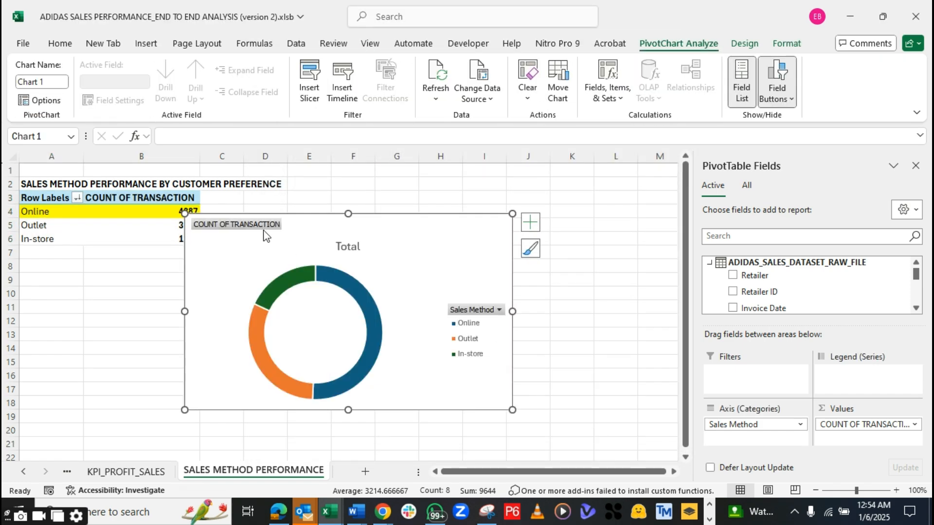
{"action": "right_click", "coordinate": [265, 229]}
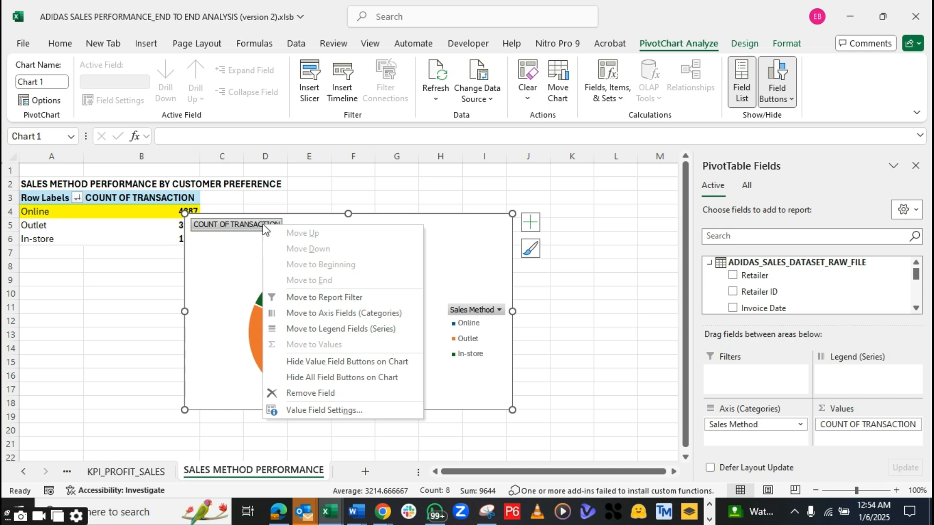
{"action": "left_click", "coordinate": [320, 378]}
Change the doughnut chart's title to SALES METHOD PERFORMANCE BY CUSTOMER'S PREFERENCE
{"action": "left_click", "coordinate": [345, 230]}
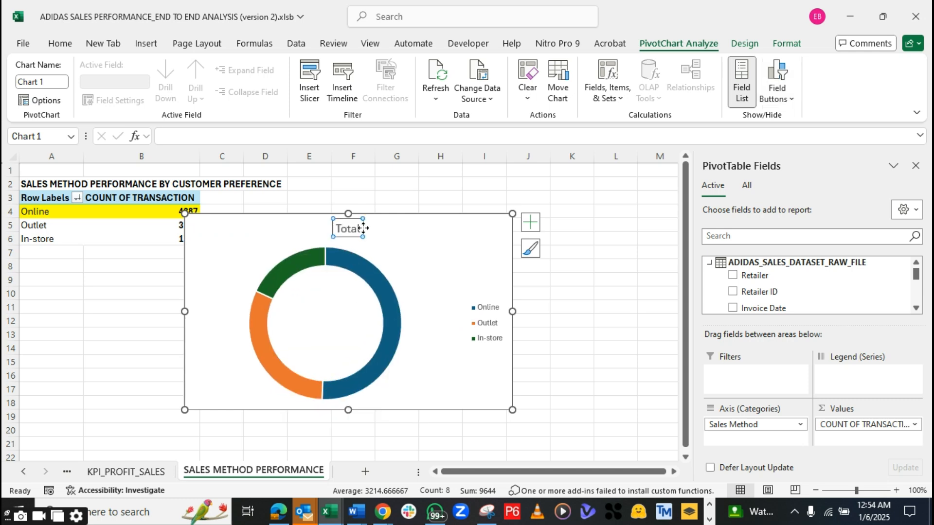
{"action": "left_click_drag", "start_coordinate": [360, 228], "coordinate": [335, 227]}
{"action": "type", "text": "SALE"}
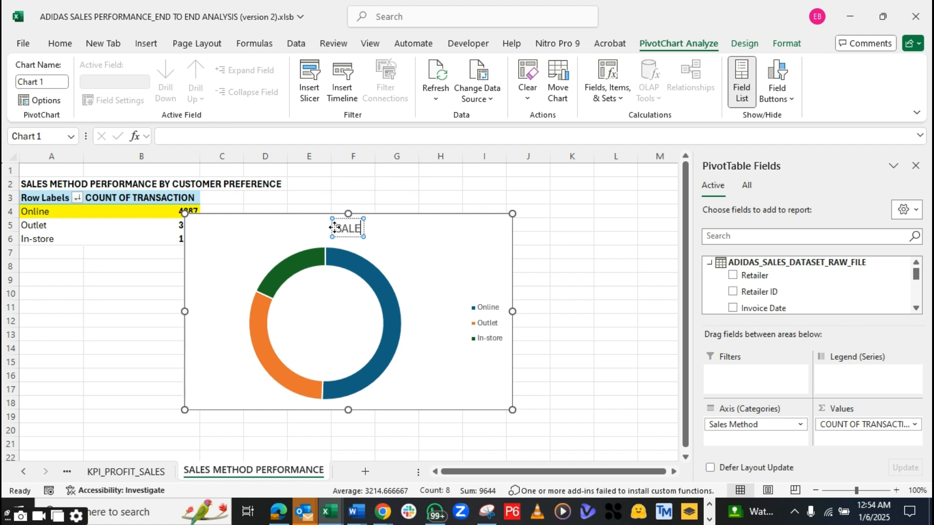
{"action": "type", "text": "S METHOD"}
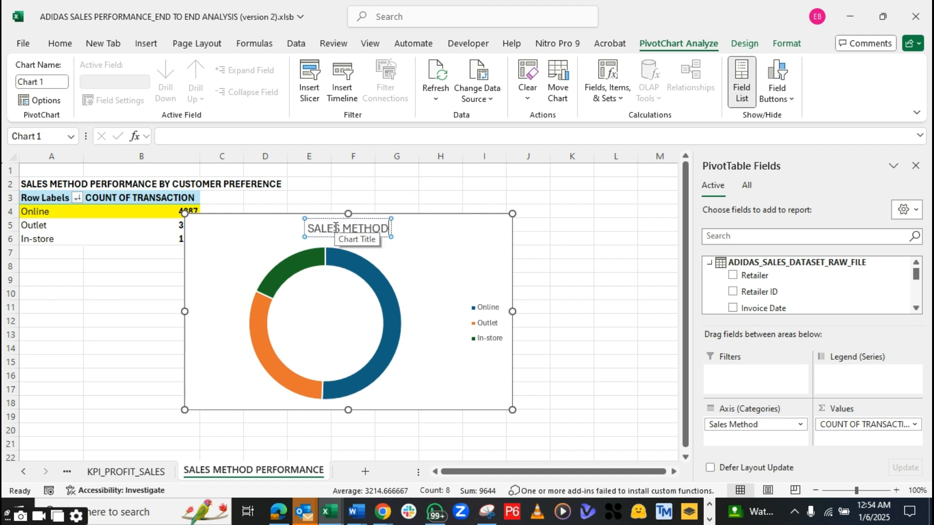
{"action": "type", "text": " PERFO"}
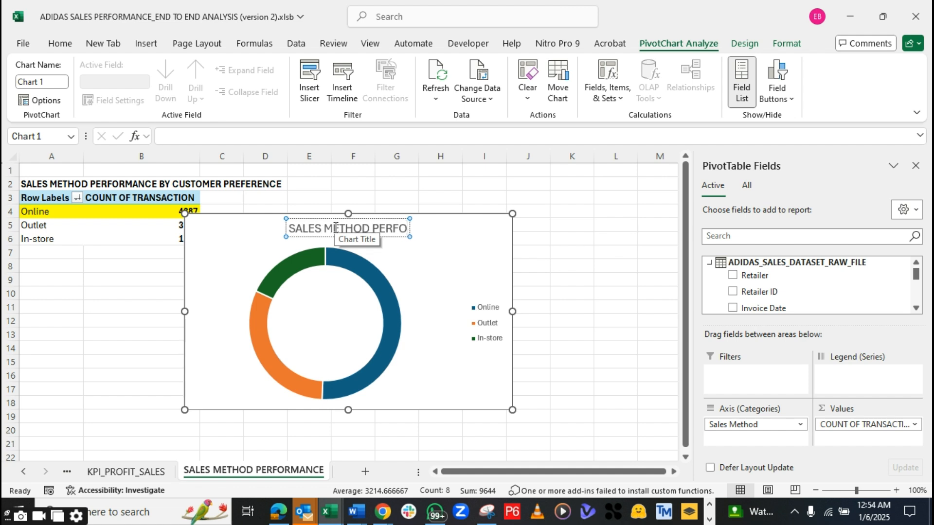
{"action": "type", "text": "RMANCE"}
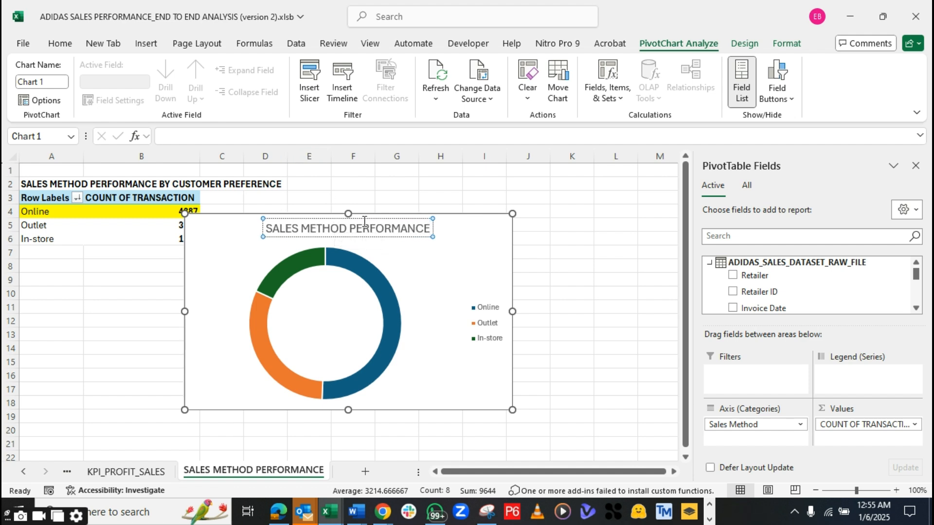
{"action": "type", "text": " BY CU"}
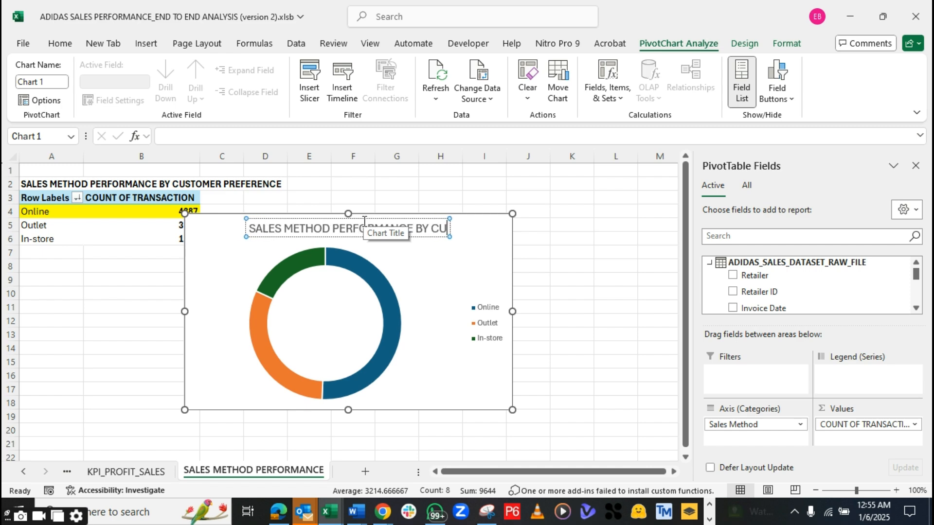
{"action": "type", "text": "STOMER"}
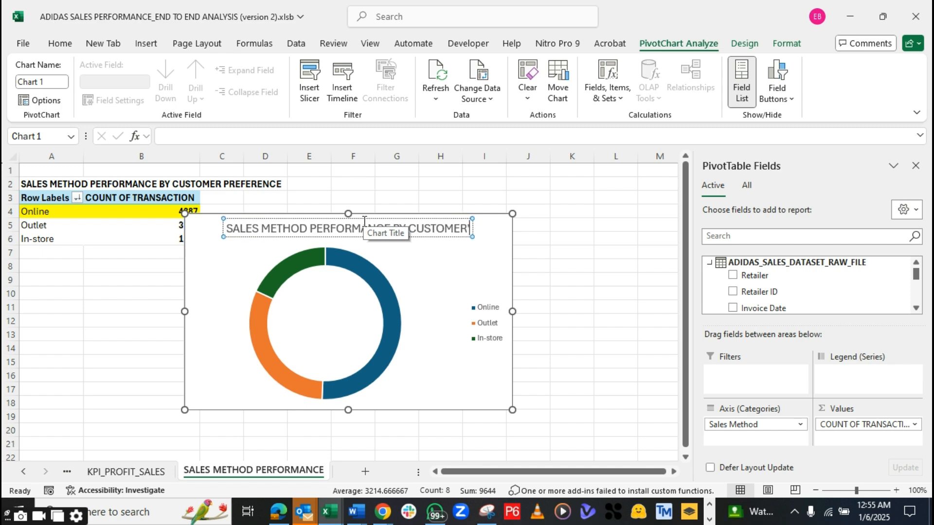
{"action": "type", "text": "'S PREFERENCE"}
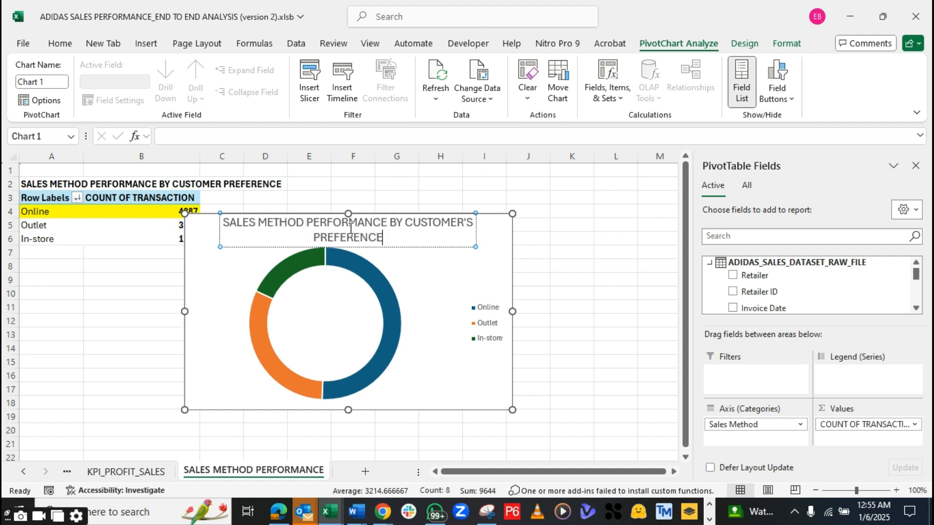
Reduce the chart title's font size to 12 and make it bold
{"action": "left_click_drag", "start_coordinate": [384, 237], "coordinate": [222, 222]}
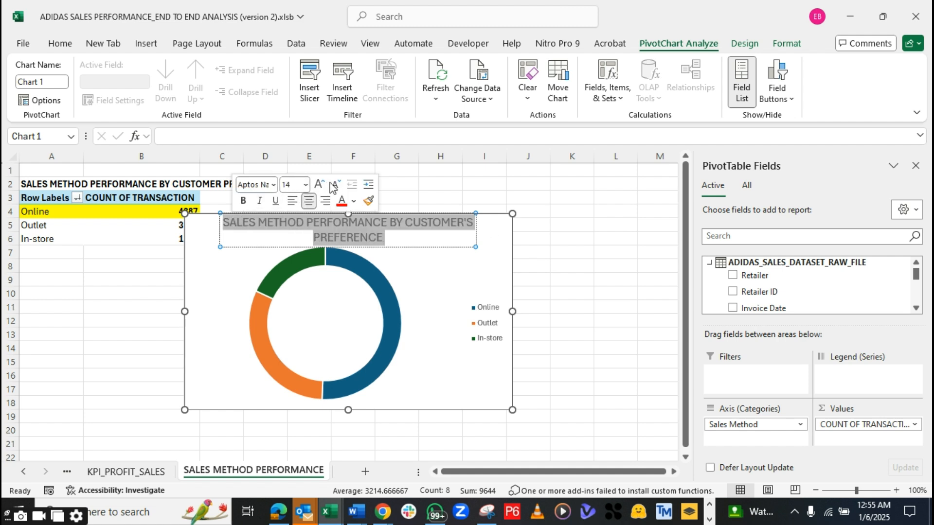
{"action": "left_click", "coordinate": [335, 186]}
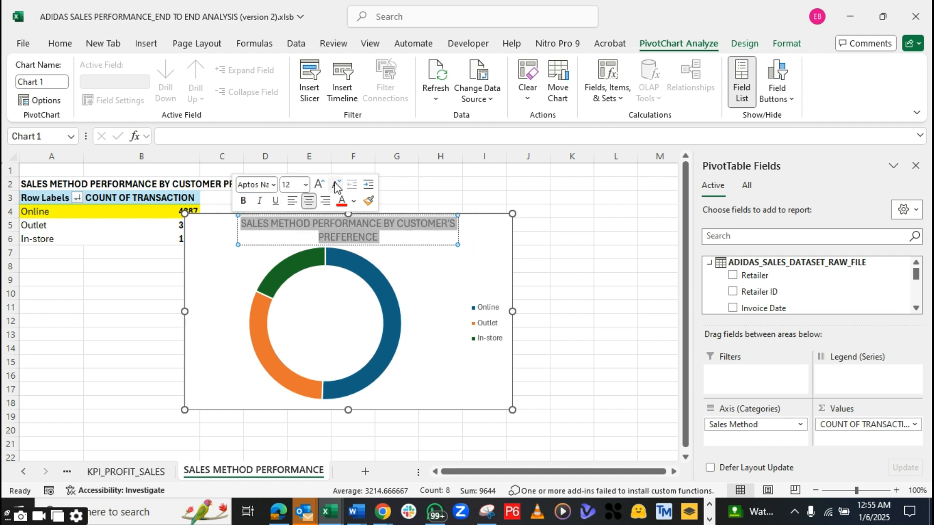
{"action": "left_click", "coordinate": [244, 200]}
{"action": "left_click", "coordinate": [538, 261]}
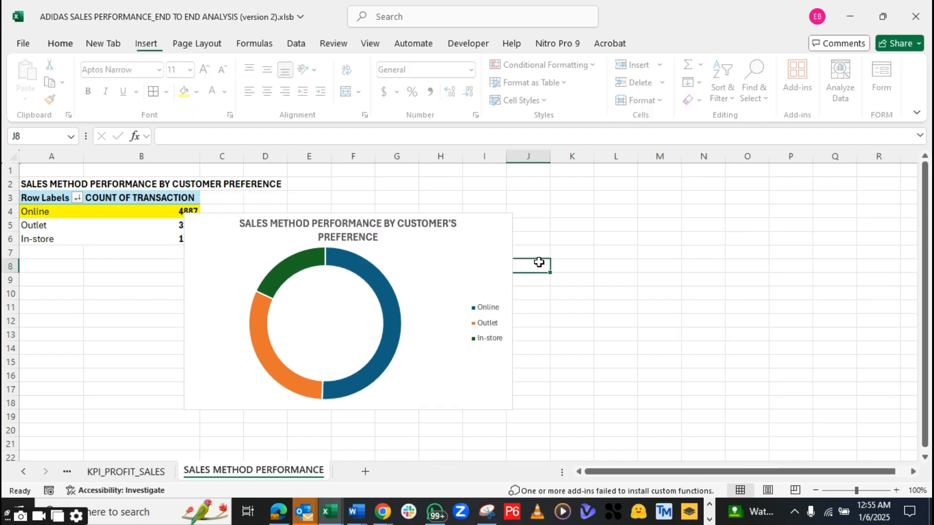
Shrink the doughnut chart slightly and place it just beside the pivot table, from about column C to I, rows 3 to 16
{"action": "left_click", "coordinate": [485, 245]}
{"action": "left_click_drag", "start_coordinate": [485, 245], "coordinate": [523, 229]}
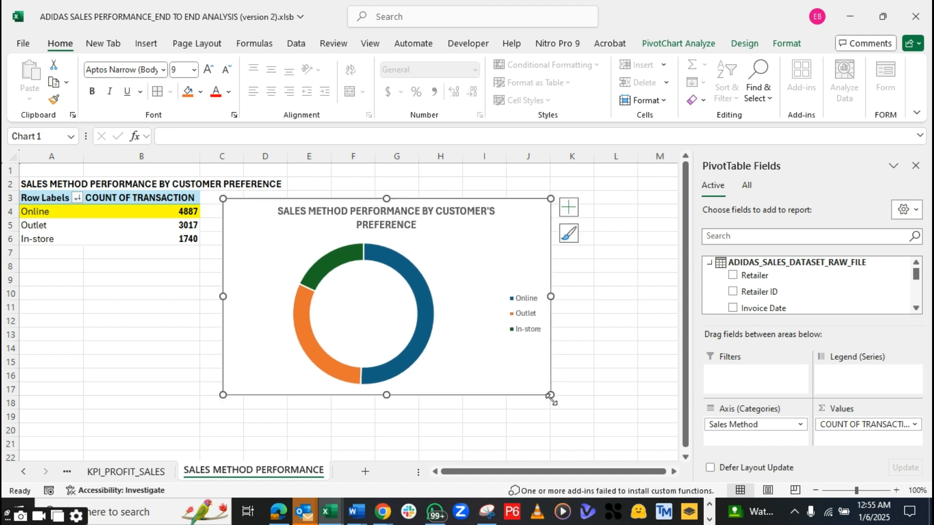
{"action": "left_click_drag", "start_coordinate": [550, 398], "coordinate": [507, 377]}
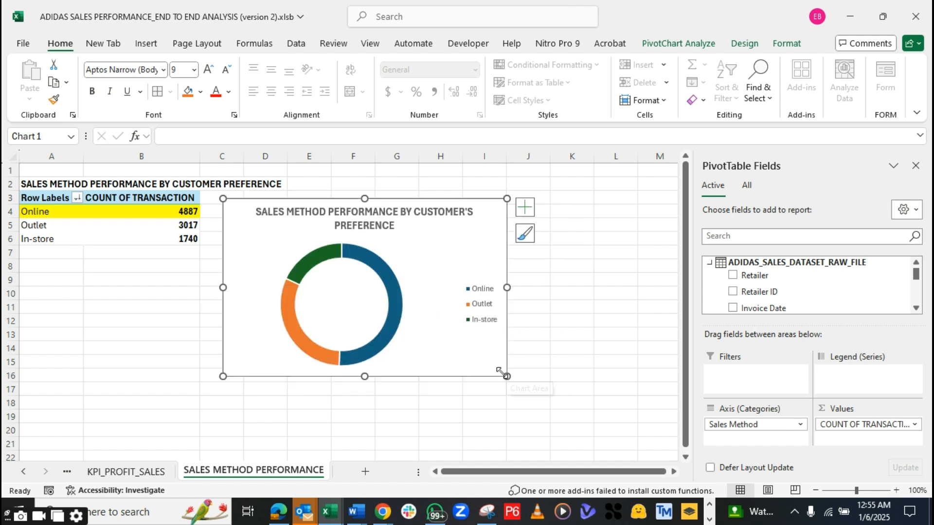
{"action": "left_click", "coordinate": [380, 265]}
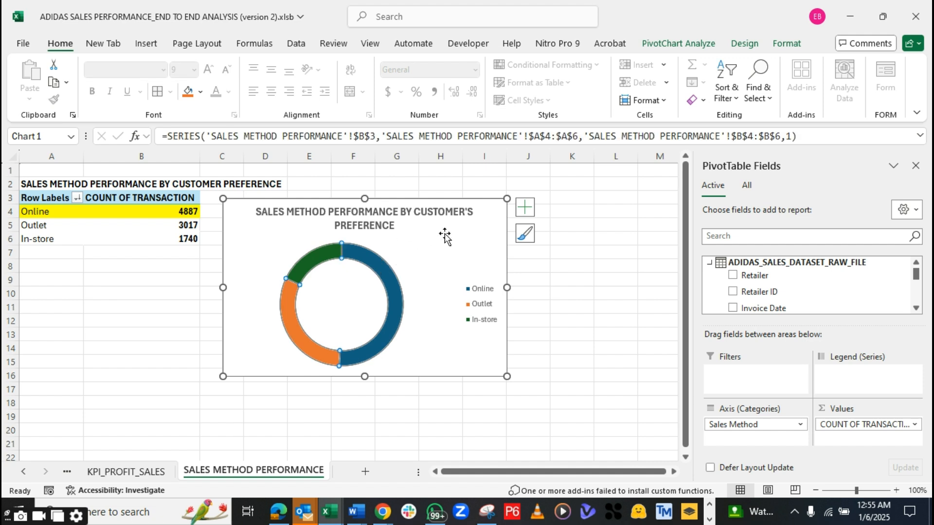
{"action": "left_click", "coordinate": [466, 241]}
{"action": "left_click_drag", "start_coordinate": [474, 238], "coordinate": [464, 238]}
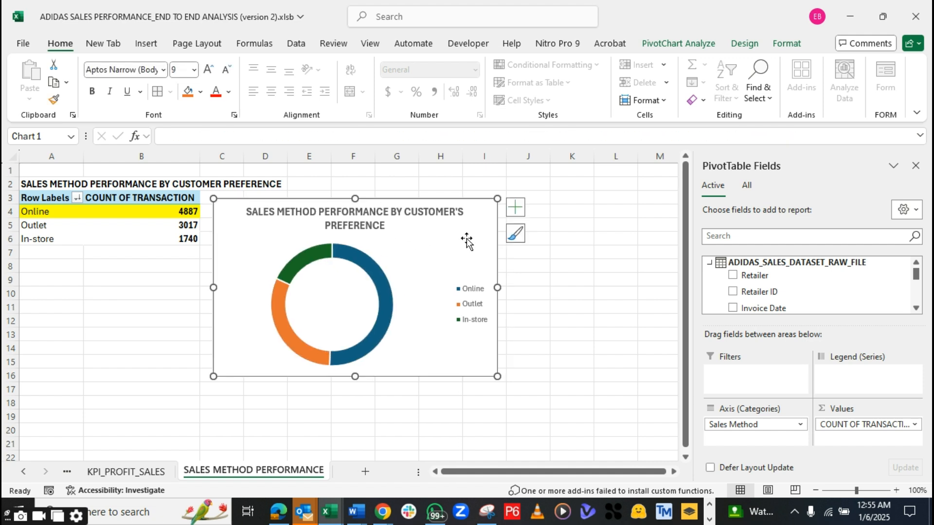
{"action": "left_click", "coordinate": [516, 318]}
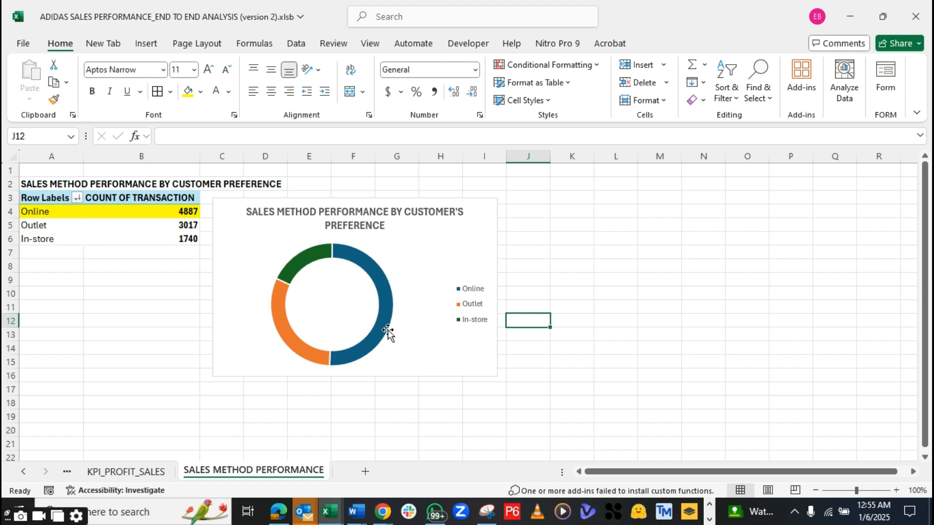
Add data labels to the doughnut chart and open their detailed formatting options
{"action": "mouse_move", "coordinate": [347, 368]}
{"action": "left_click", "coordinate": [381, 250]}
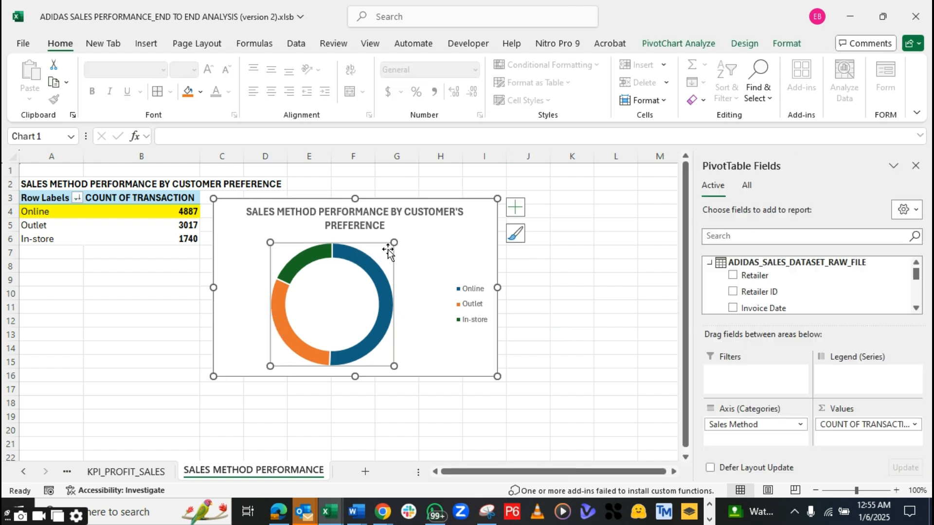
{"action": "left_click", "coordinate": [516, 206]}
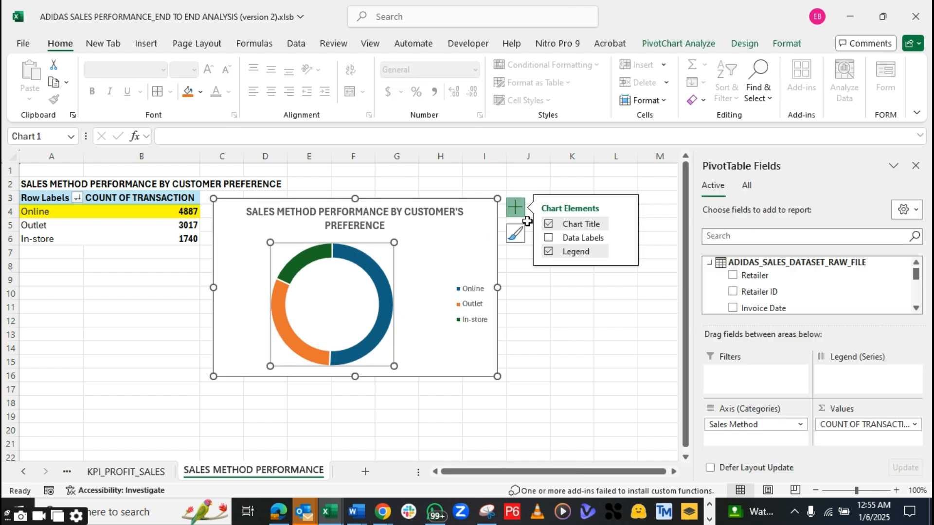
{"action": "left_click", "coordinate": [548, 237]}
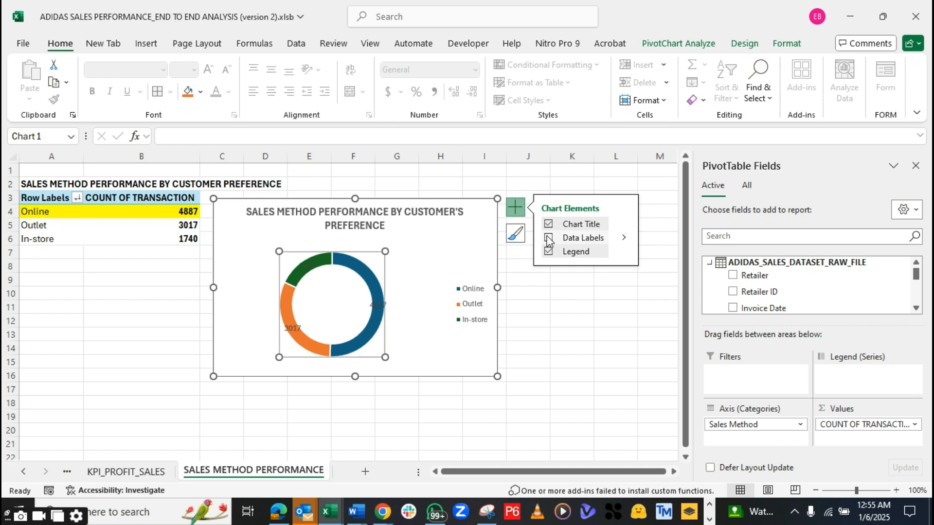
{"action": "left_click", "coordinate": [549, 238]}
{"action": "left_click", "coordinate": [622, 237]}
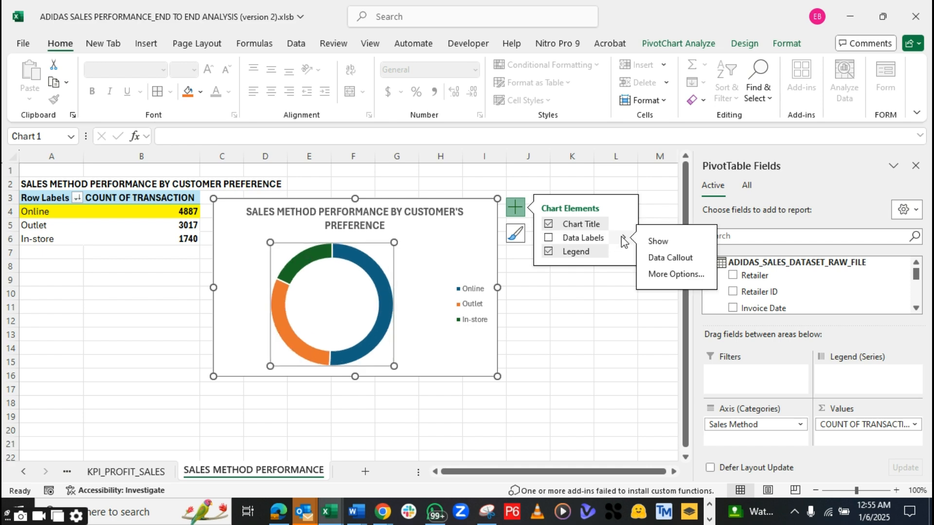
{"action": "left_click", "coordinate": [662, 259]}
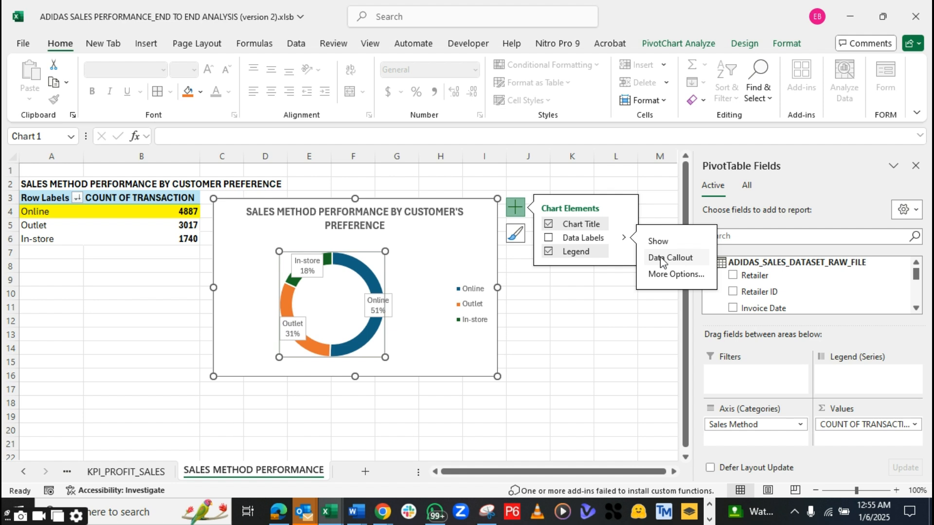
{"action": "left_click", "coordinate": [666, 276]}
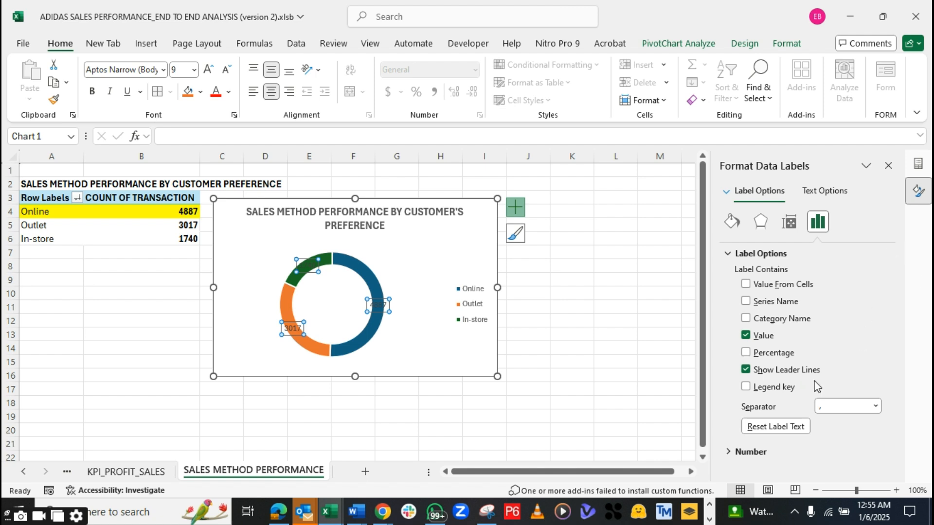
Include the percentage and category name alongside the value in the doughnut chart's data labels
{"action": "left_click", "coordinate": [728, 453]}
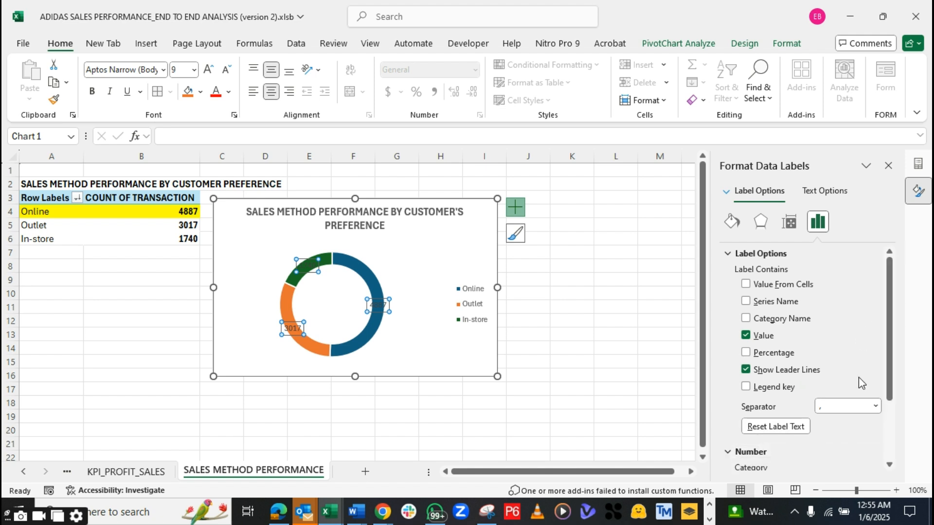
{"action": "left_click_drag", "start_coordinate": [894, 317], "coordinate": [898, 285]}
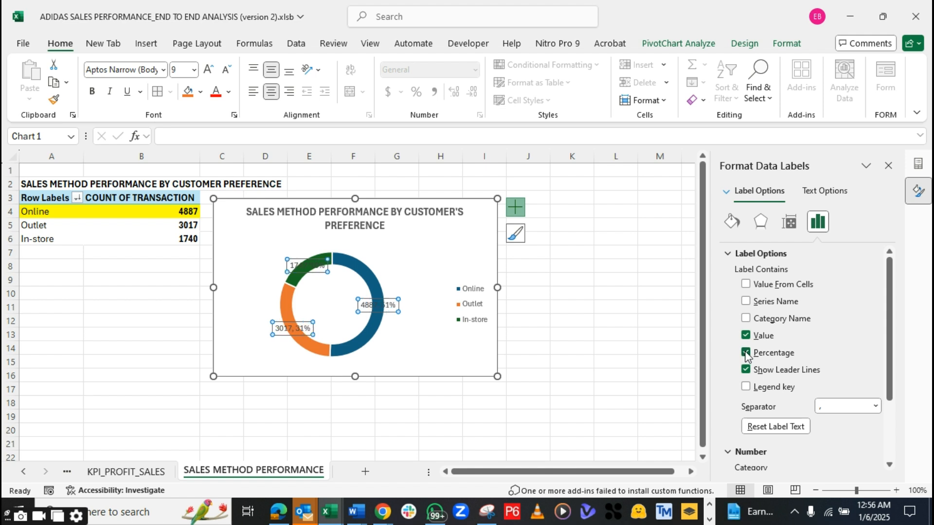
{"action": "left_click", "coordinate": [746, 318]}
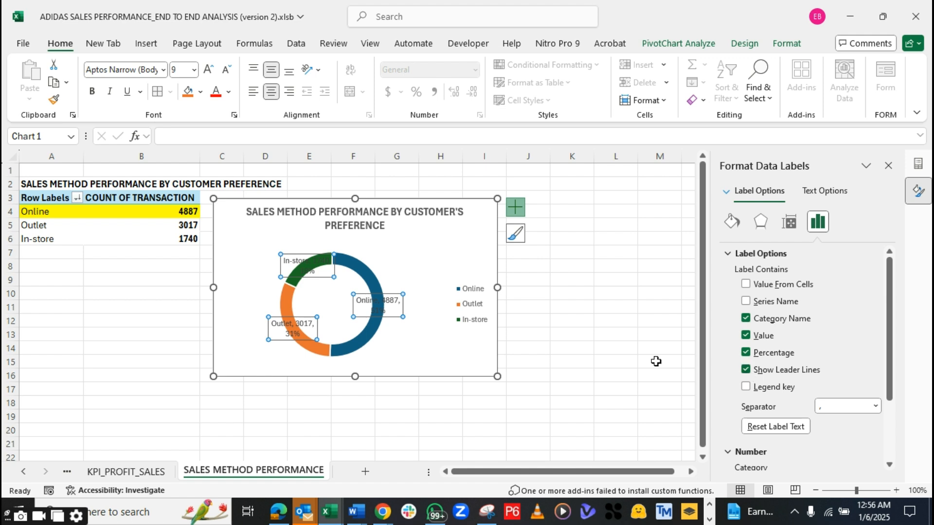
Move the In-store, Online and Outlet data labels off the doughnut ring into the empty space around it
{"action": "left_click", "coordinate": [434, 266]}
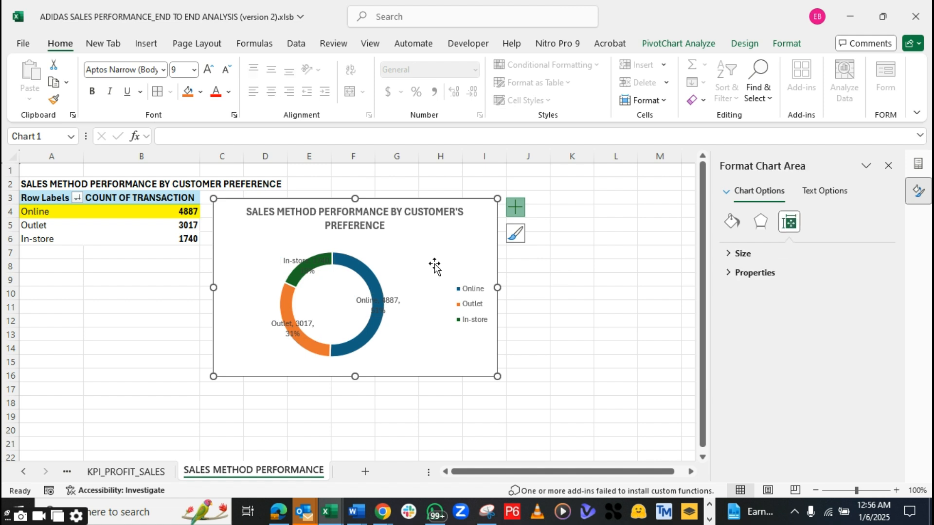
{"action": "left_click", "coordinate": [288, 260]}
{"action": "left_click", "coordinate": [292, 257]}
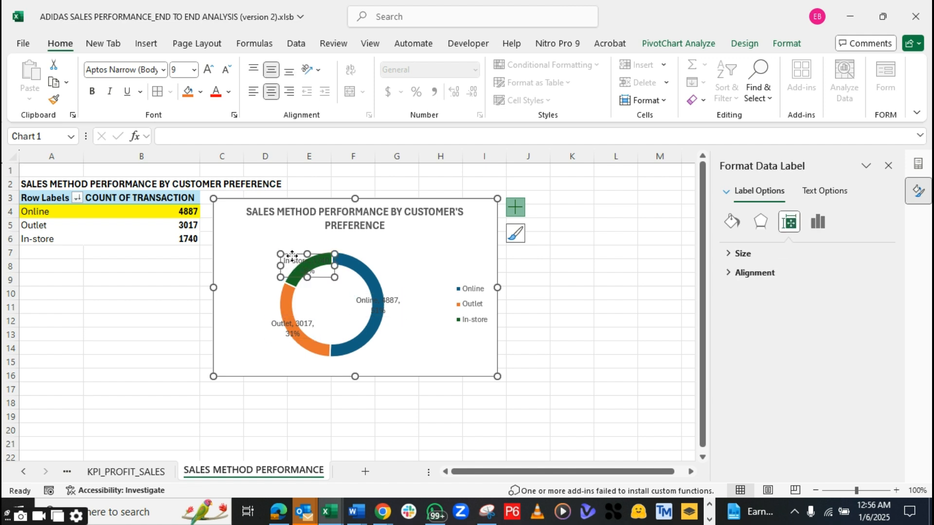
{"action": "left_click_drag", "start_coordinate": [292, 255], "coordinate": [235, 251]}
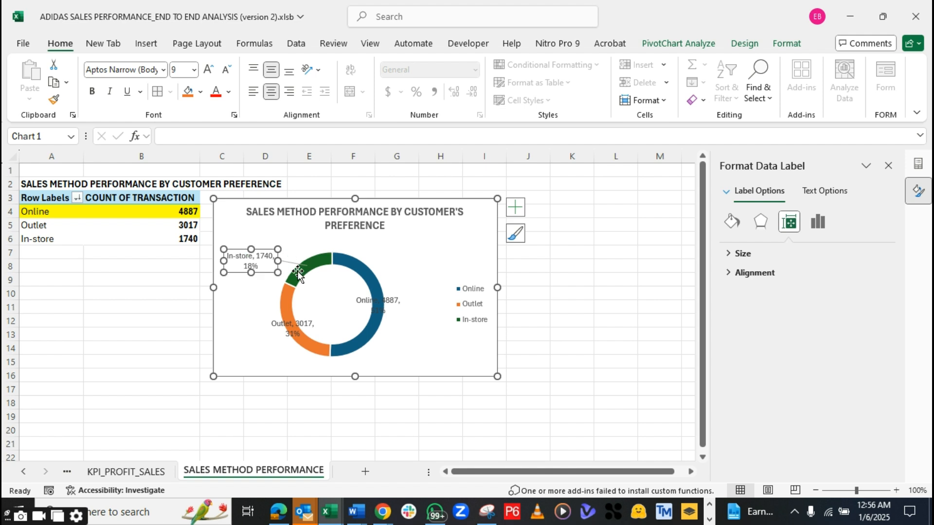
{"action": "left_click", "coordinate": [393, 298]}
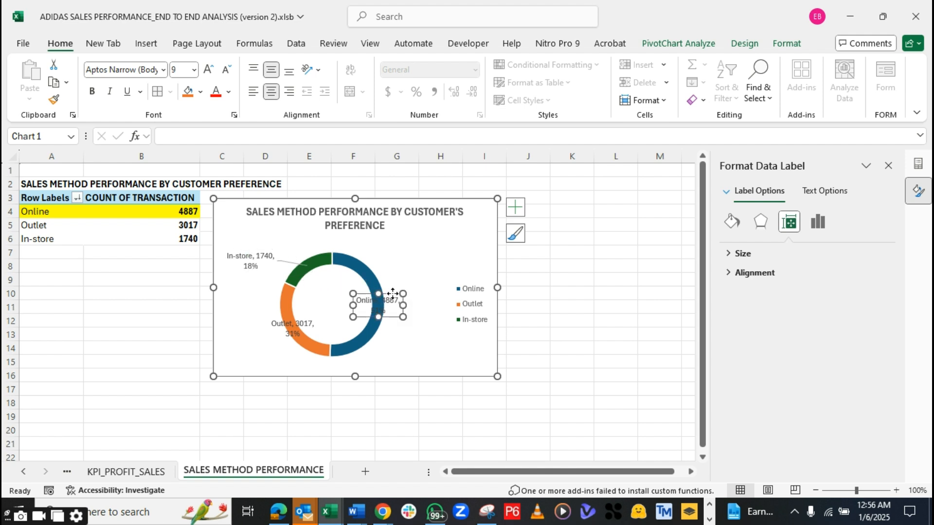
{"action": "left_click_drag", "start_coordinate": [393, 294], "coordinate": [435, 258]}
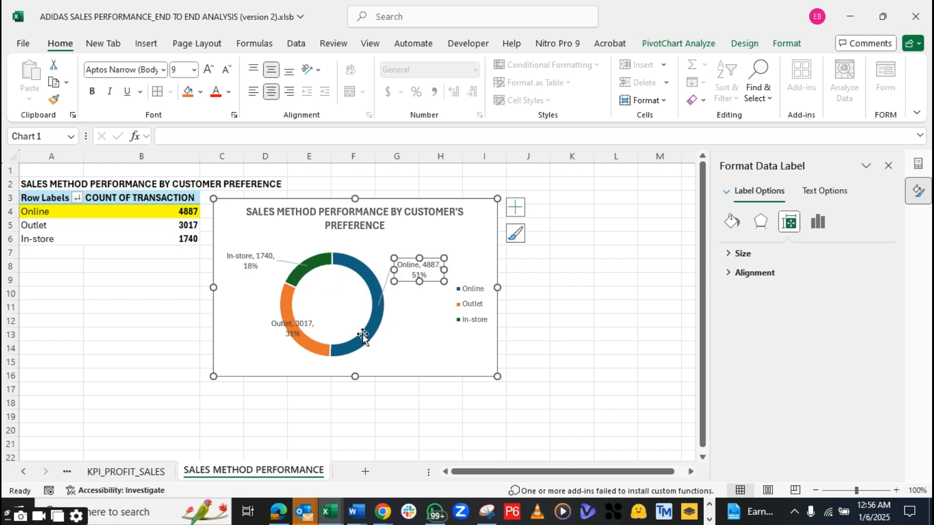
{"action": "left_click", "coordinate": [291, 325]}
{"action": "left_click_drag", "start_coordinate": [283, 315], "coordinate": [244, 343]}
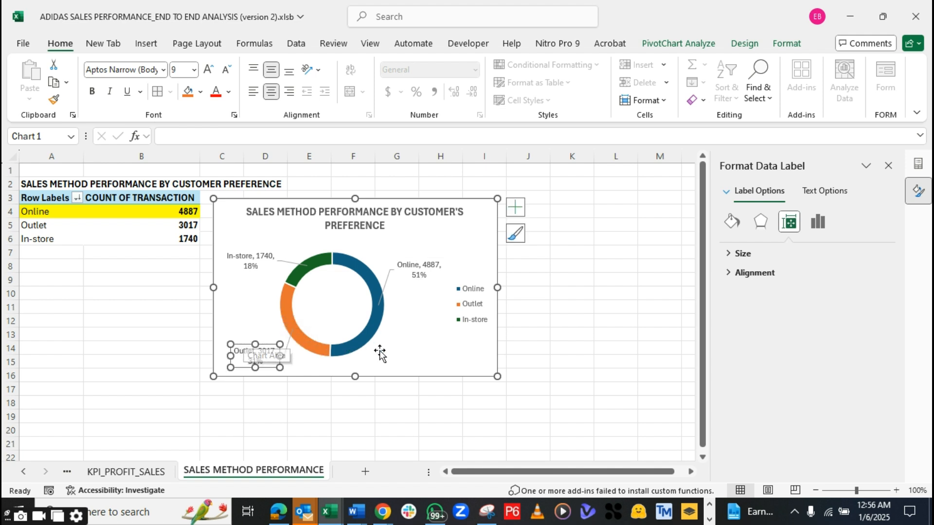
{"action": "left_click", "coordinate": [426, 349]}
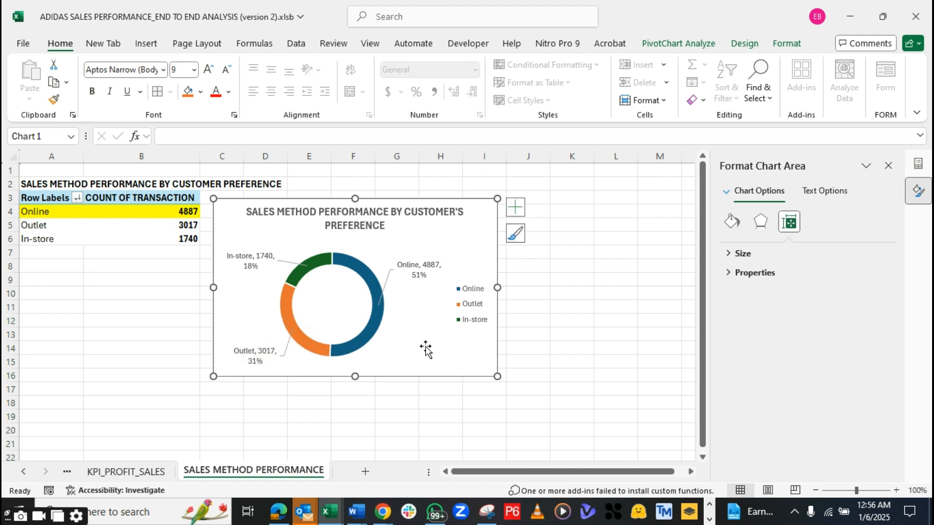
Make all of the doughnut chart's data labels bold
{"action": "left_click", "coordinate": [417, 266]}
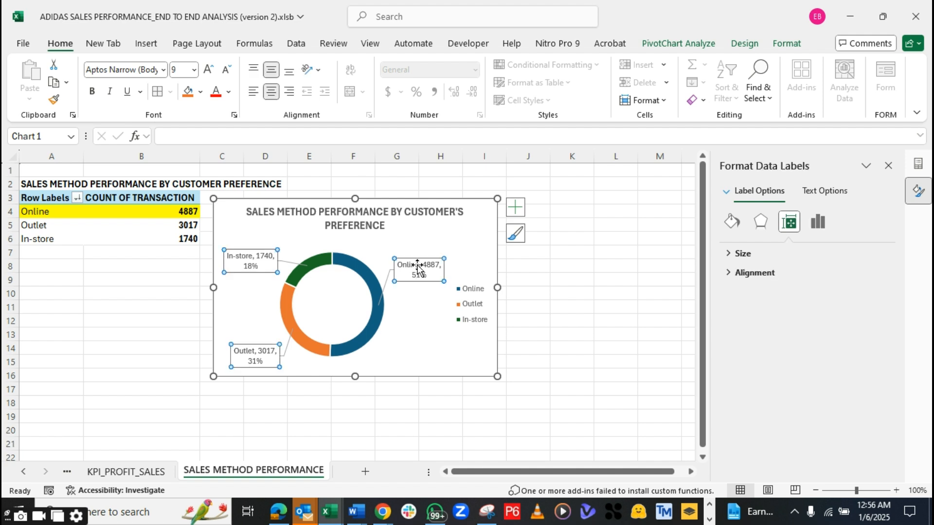
{"action": "key", "text": "ctrl+b"}
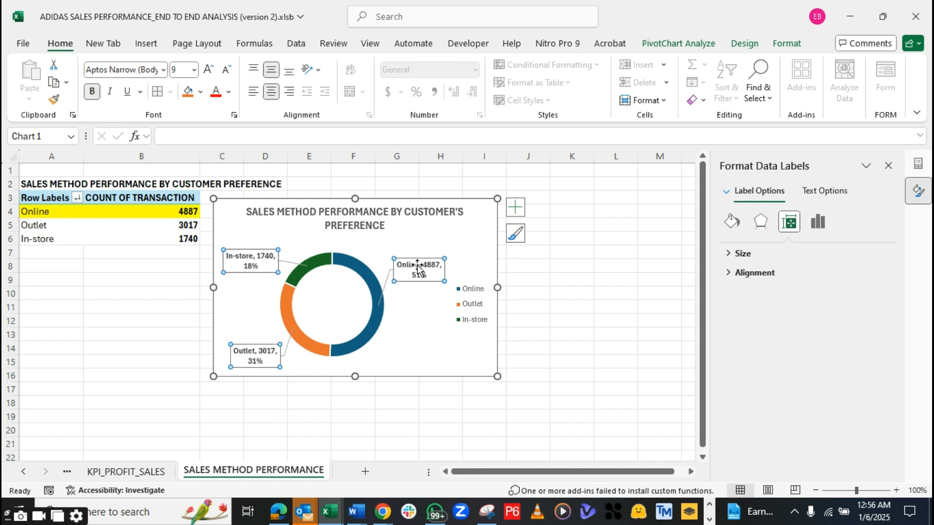
{"action": "left_click", "coordinate": [420, 333]}
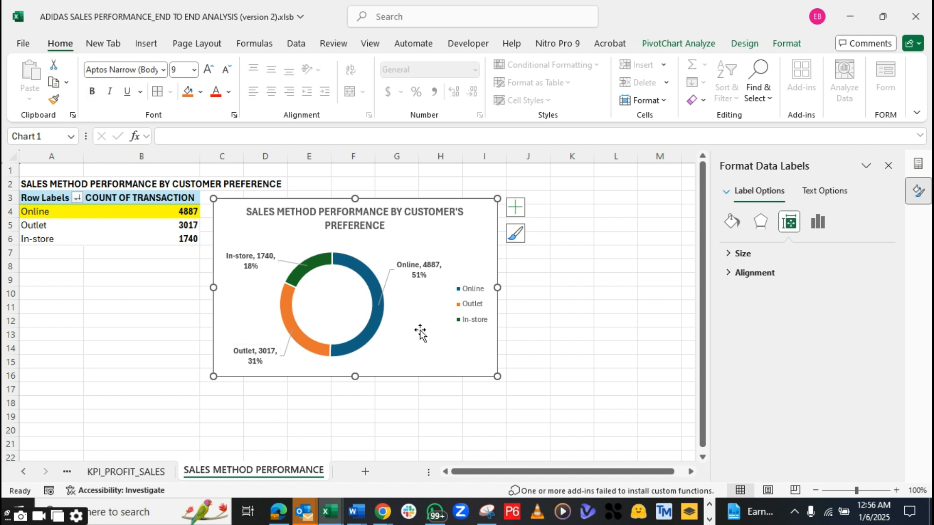
Delete the doughnut chart's legend and shrink the chart beside the pivot table, to about columns C to I, rows 3 to 14
{"action": "left_click", "coordinate": [483, 307]}
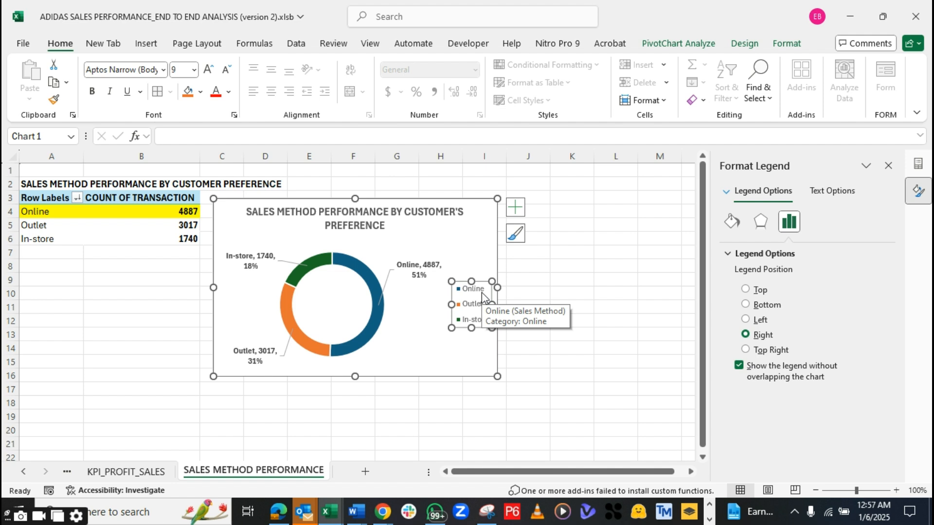
{"action": "key", "text": "Delete"}
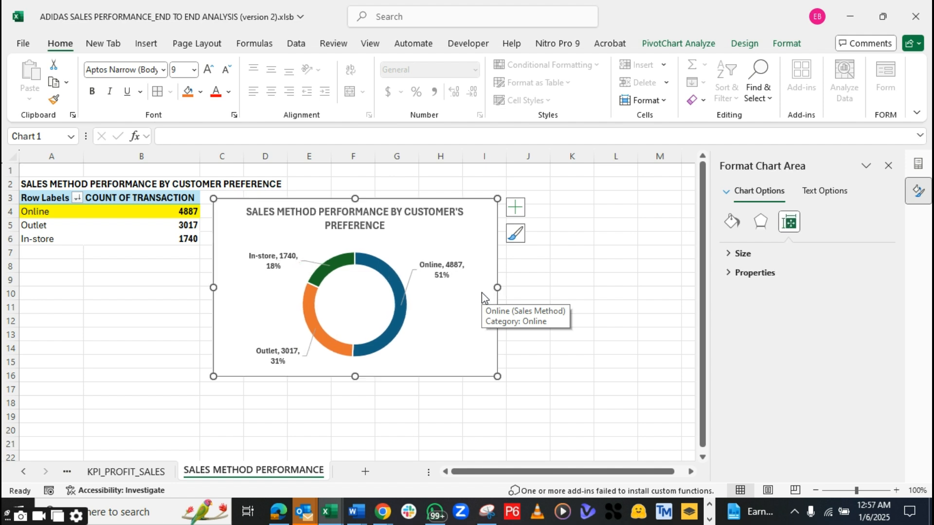
{"action": "left_click_drag", "start_coordinate": [497, 376], "coordinate": [476, 364]}
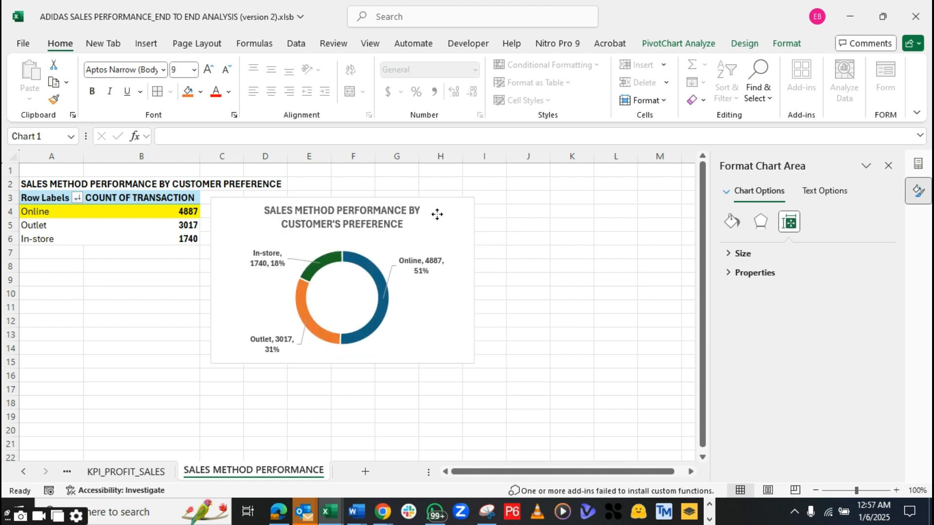
{"action": "mouse_move", "coordinate": [437, 213]}
{"action": "left_mouse_down"}
{"action": "mouse_move", "coordinate": [433, 202]}
{"action": "mouse_move", "coordinate": [435, 210]}
{"action": "left_mouse_up"}
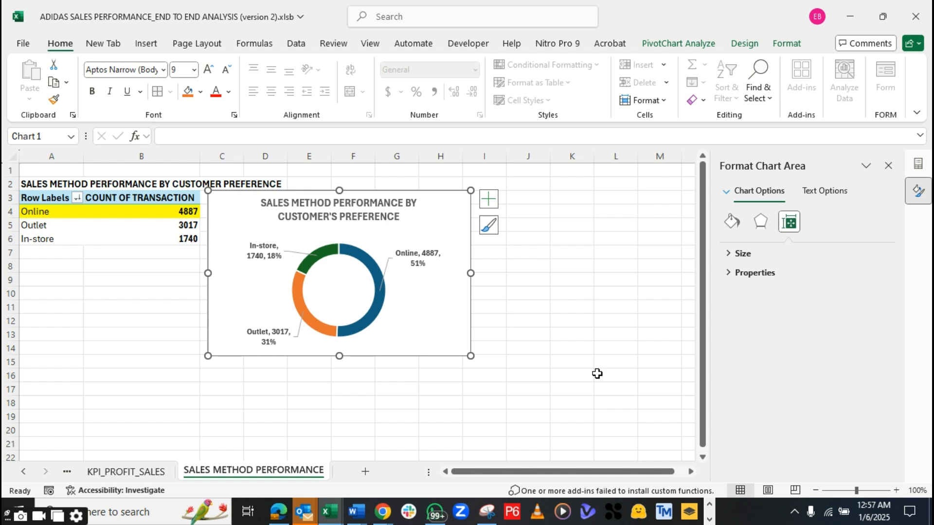
{"action": "left_click", "coordinate": [609, 373]}
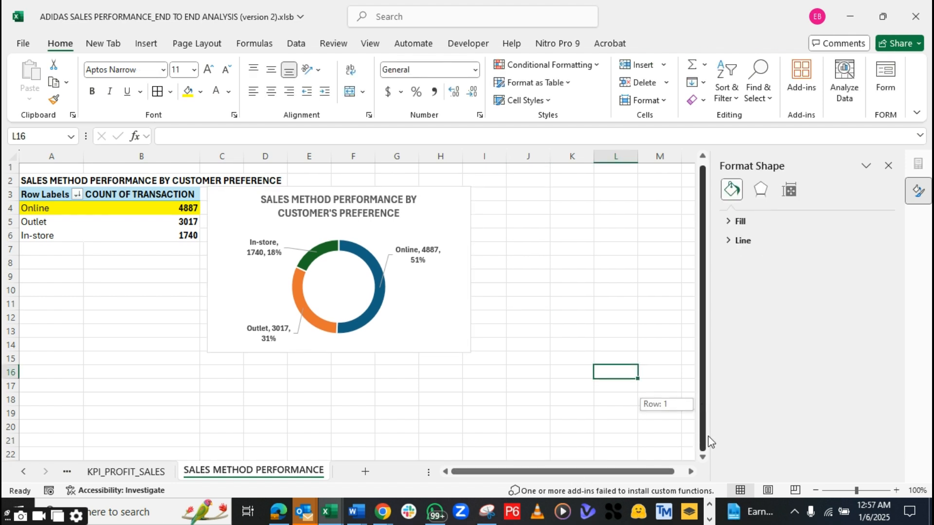
Insert a doughnut chart from the revenue category pivot table on the KPI_PROFIT_SALES sheet and hide all its field buttons
{"action": "left_click", "coordinate": [135, 476]}
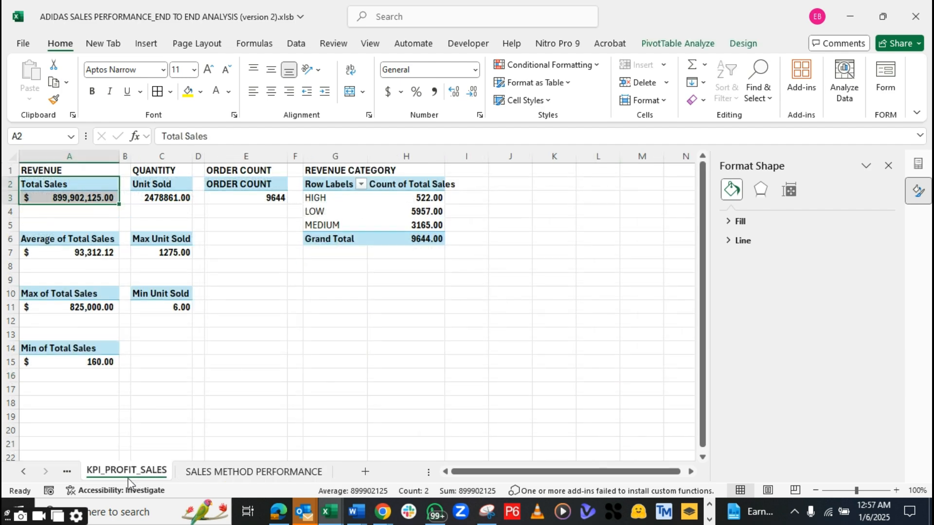
{"action": "left_click", "coordinate": [70, 474]}
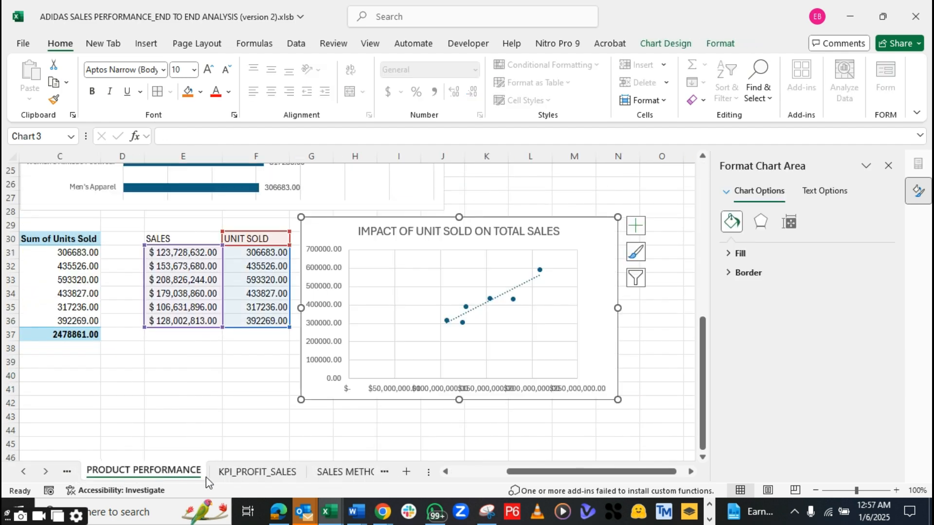
{"action": "left_click", "coordinate": [238, 475]}
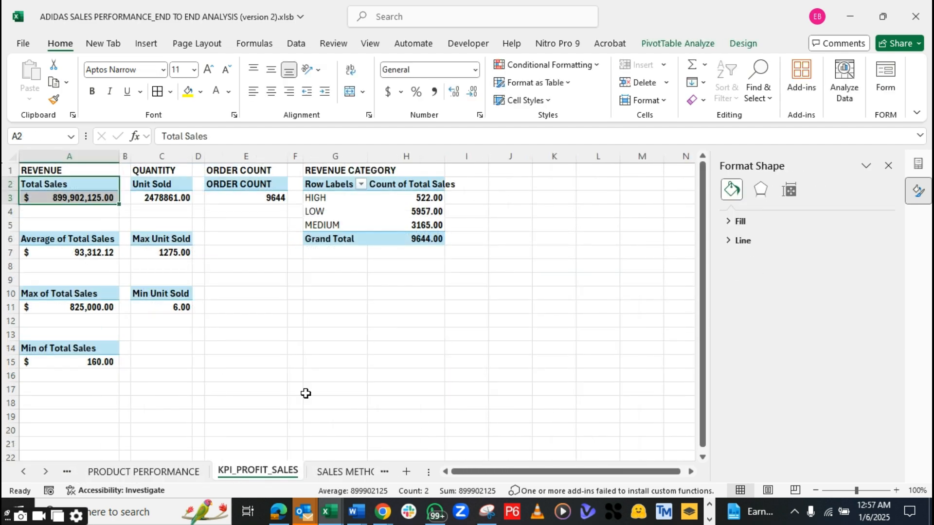
{"action": "left_click", "coordinate": [331, 171]}
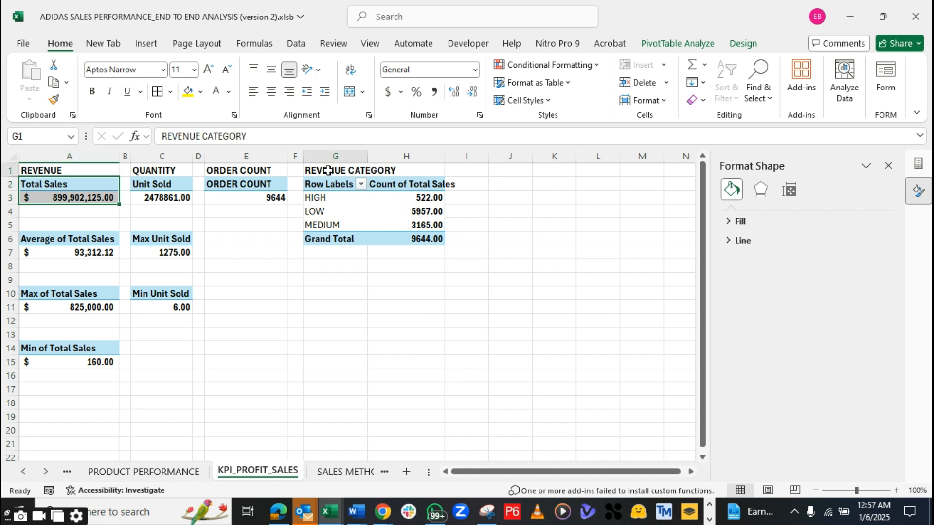
{"action": "left_click_drag", "start_coordinate": [325, 188], "coordinate": [413, 244]}
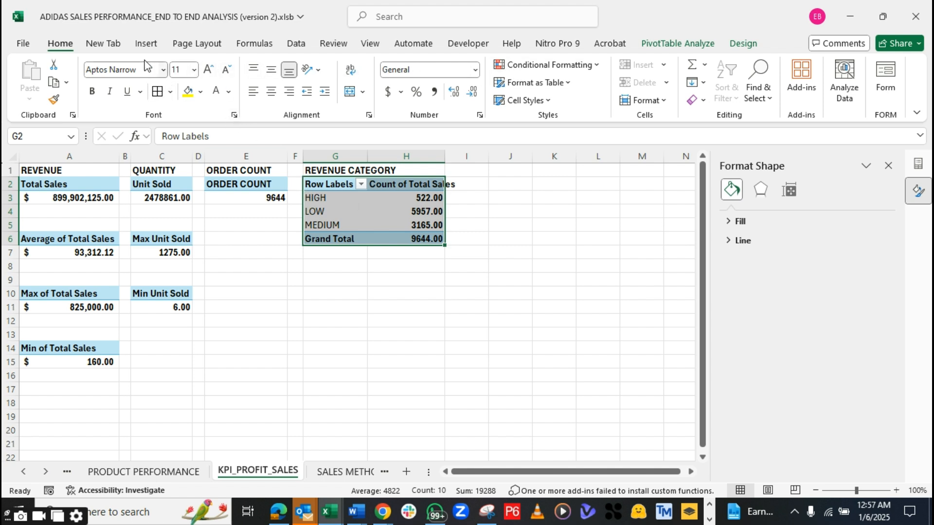
{"action": "left_click", "coordinate": [145, 44]}
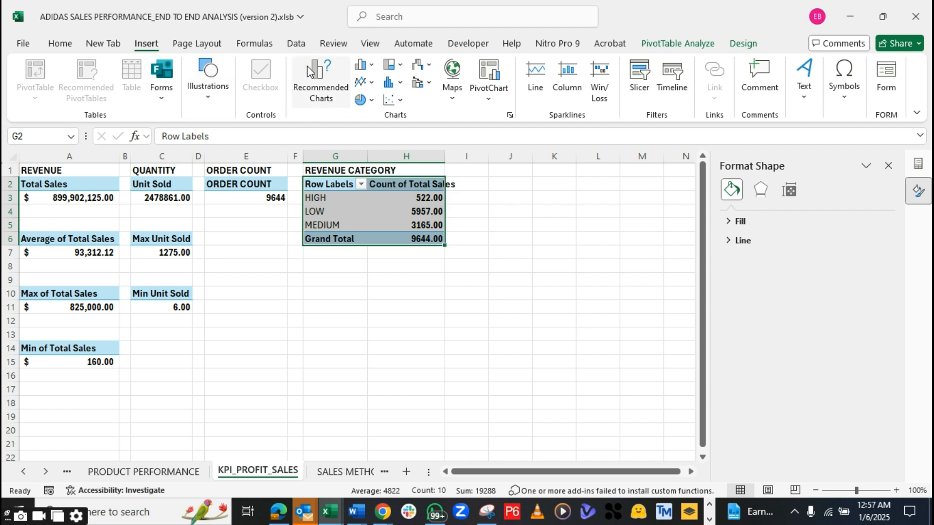
{"action": "left_click", "coordinate": [320, 78]}
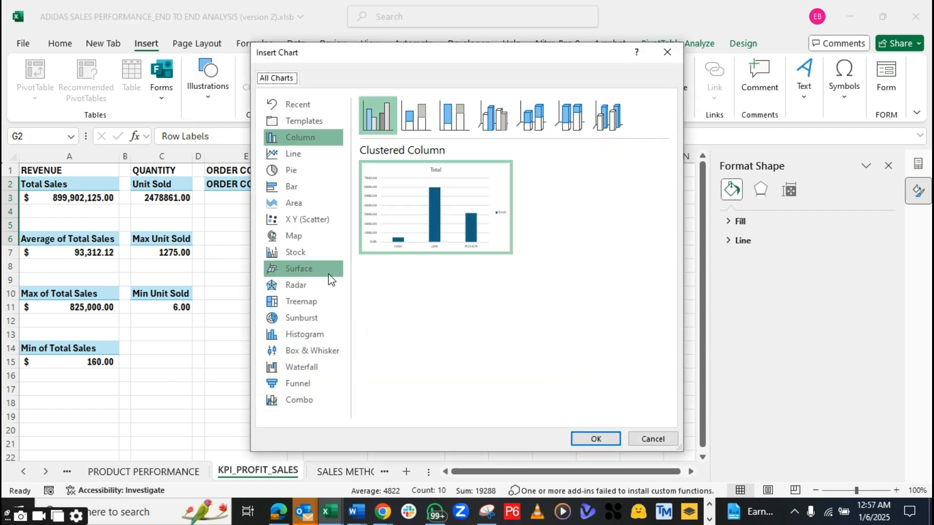
{"action": "left_click", "coordinate": [289, 173]}
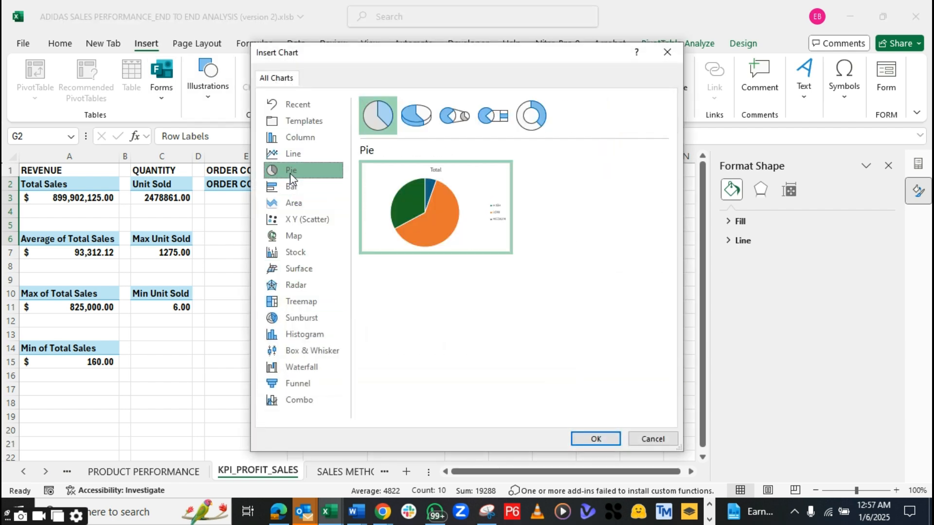
{"action": "left_click", "coordinate": [543, 120]}
{"action": "mouse_move", "coordinate": [462, 203]}
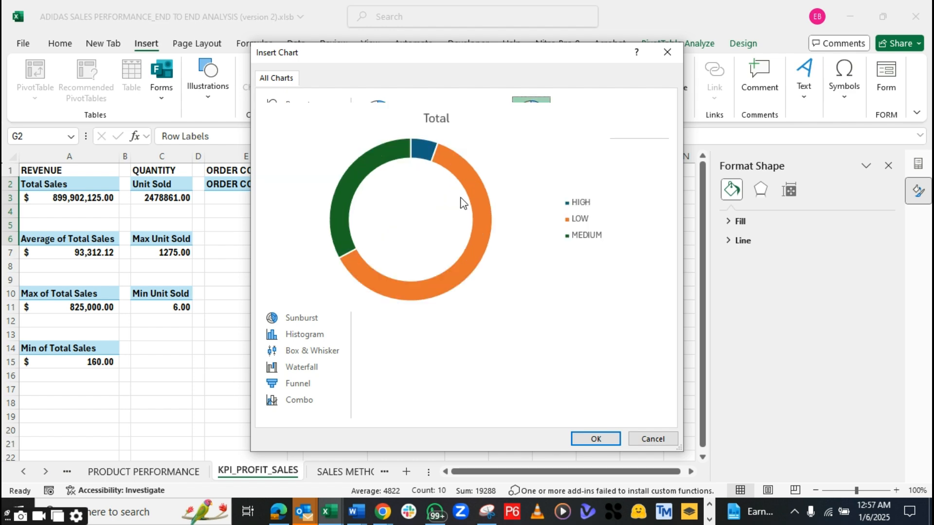
{"action": "left_click", "coordinate": [592, 440]}
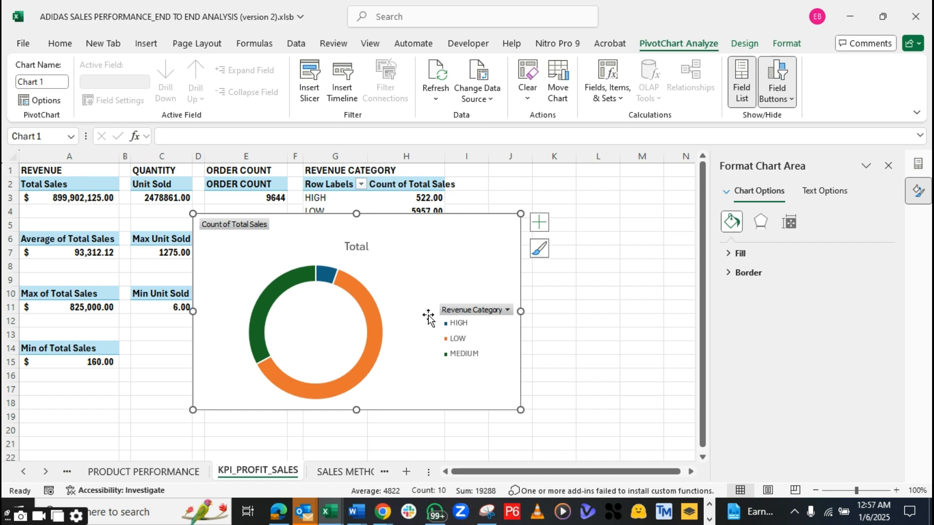
{"action": "right_click", "coordinate": [244, 226]}
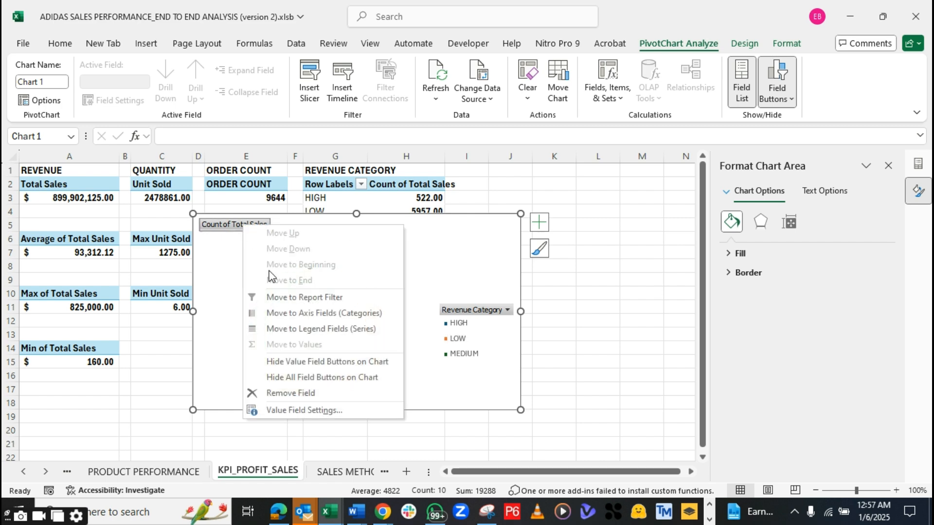
{"action": "left_click", "coordinate": [287, 378]}
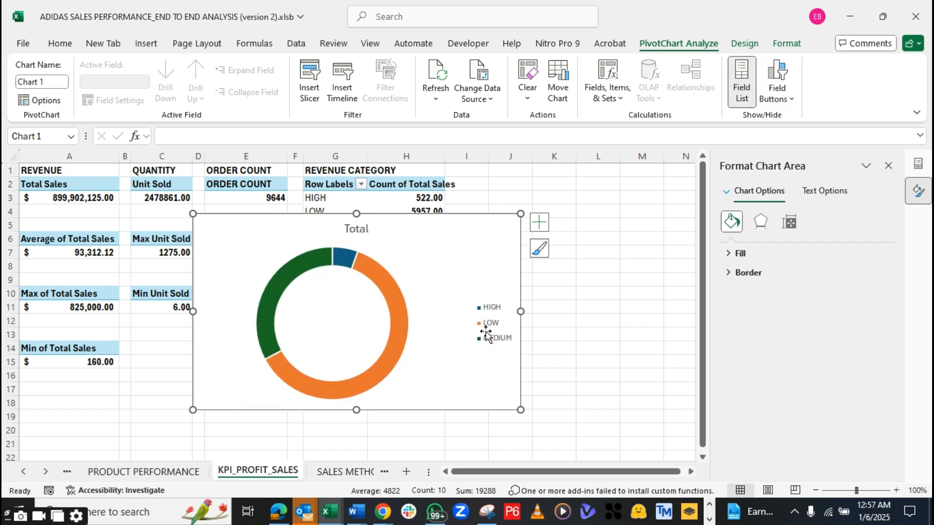
Replace the new doughnut chart's title with "REVENUE CATEGORY"
{"action": "left_click", "coordinate": [361, 227]}
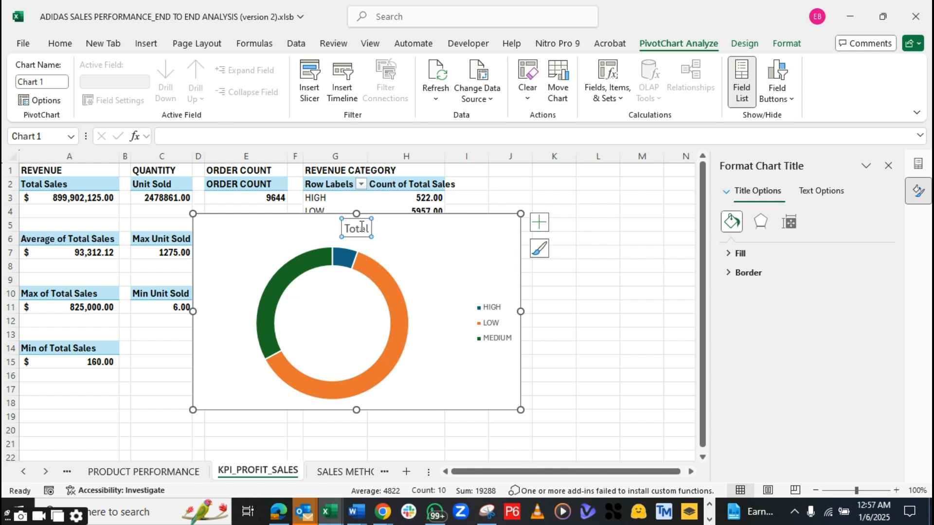
{"action": "left_click", "coordinate": [365, 229]}
{"action": "left_click_drag", "start_coordinate": [347, 230], "coordinate": [340, 229]}
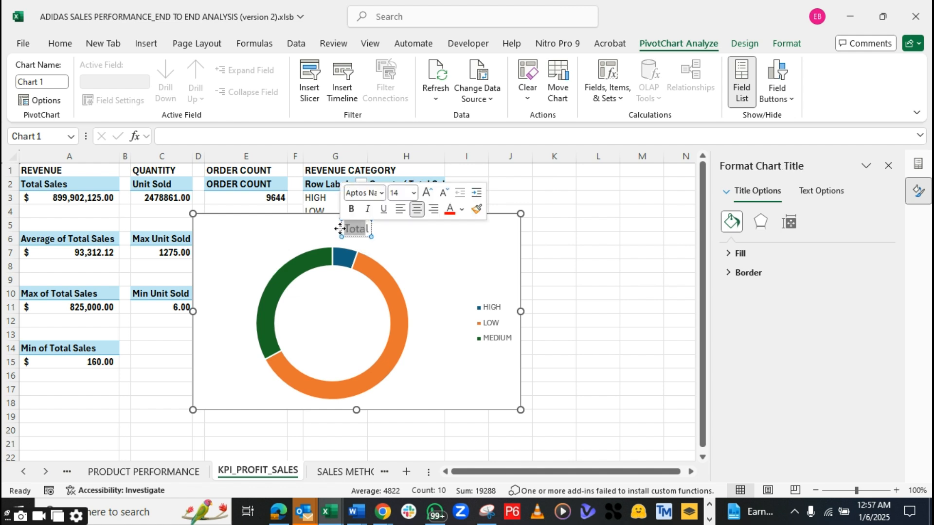
{"action": "key", "text": "BackSpace"}
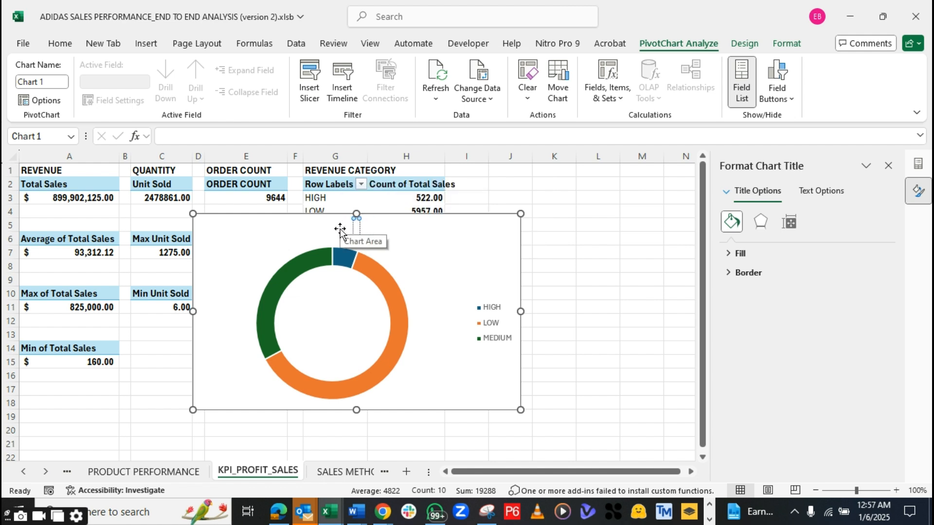
{"action": "type", "text": "REVENN"}
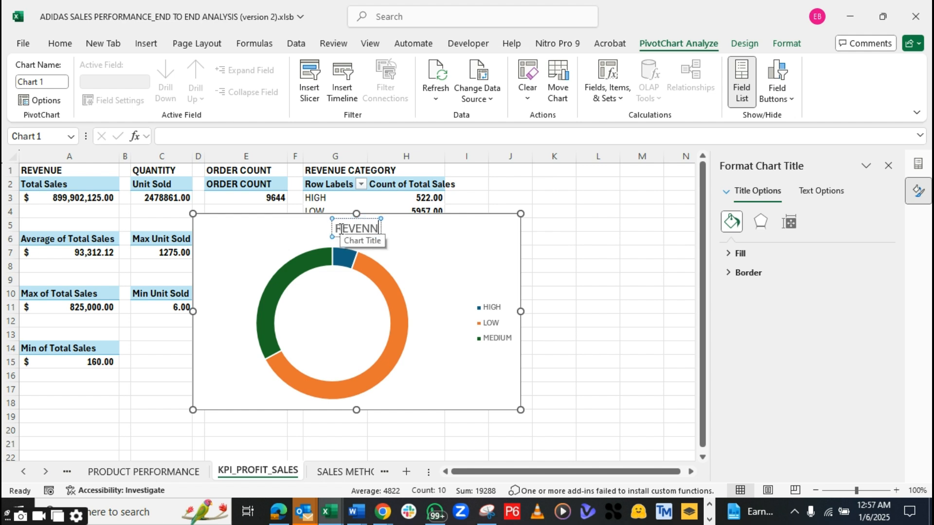
{"action": "key", "text": "BackSpace"}
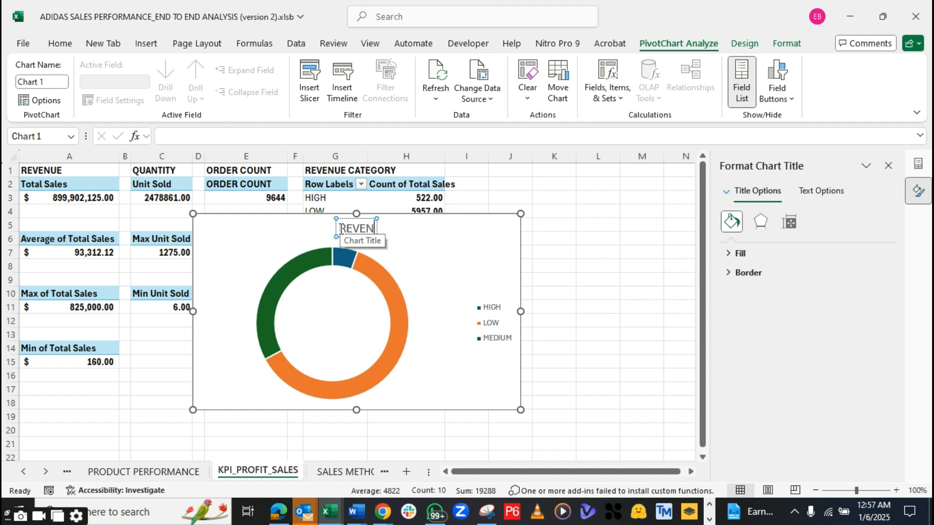
{"action": "type", "text": "UE CATEGORY"}
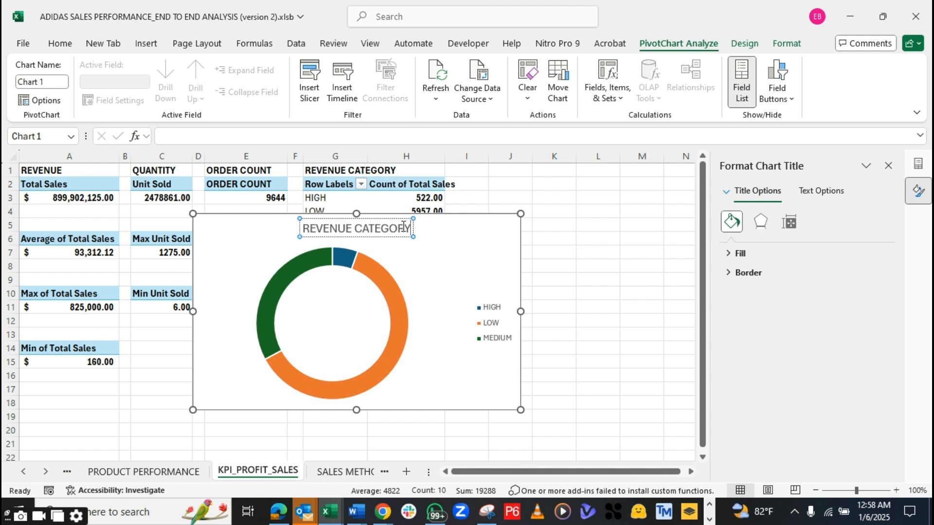
{"action": "type", "text": "-"}
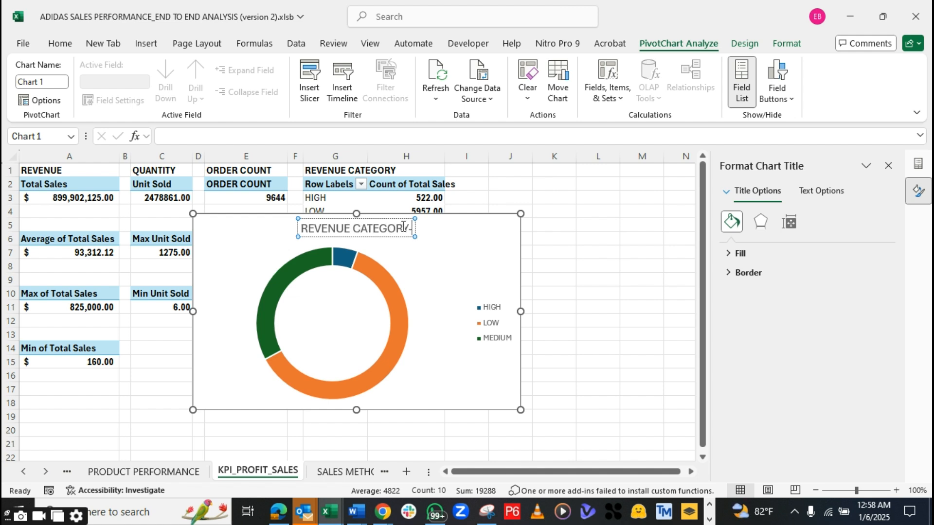
{"action": "type", "text": "HI"}
{"action": "key", "text": "BackSpace"}
{"action": "key", "text": "BackSpace"}
{"action": "key", "text": "BackSpace"}
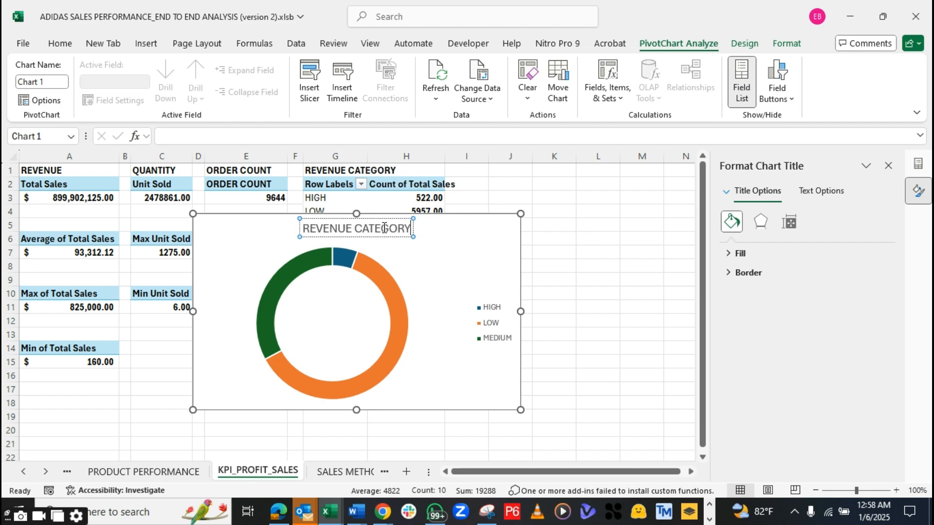
Move the REVENUE CATEGORY chart below its pivot table, to about columns E to K, rows 7 to 21
{"action": "left_click", "coordinate": [301, 224]}
{"action": "left_click", "coordinate": [304, 225]}
{"action": "left_click", "coordinate": [442, 224]}
{"action": "mouse_move", "coordinate": [441, 221]}
{"action": "left_mouse_down"}
{"action": "mouse_move", "coordinate": [454, 267]}
{"action": "mouse_move", "coordinate": [482, 258]}
{"action": "left_mouse_up"}
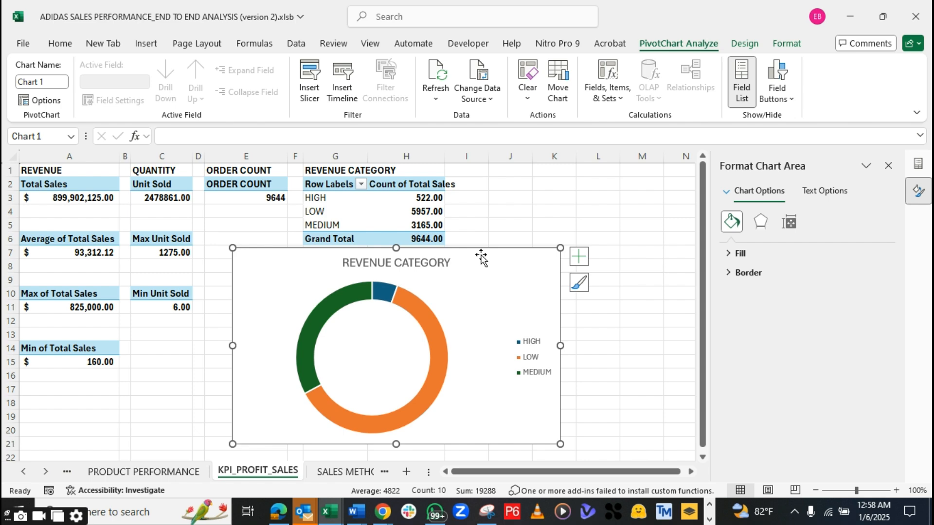
Add data labels to the REVENUE CATEGORY doughnut chart showing category name, value and percentage with leader lines
{"action": "left_click", "coordinate": [581, 260]}
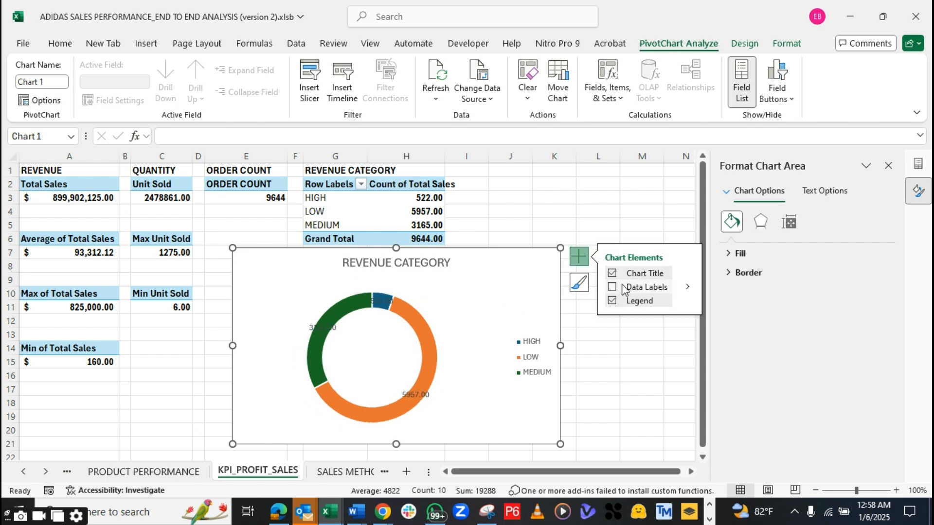
{"action": "left_click", "coordinate": [688, 289]}
{"action": "left_click", "coordinate": [723, 322]}
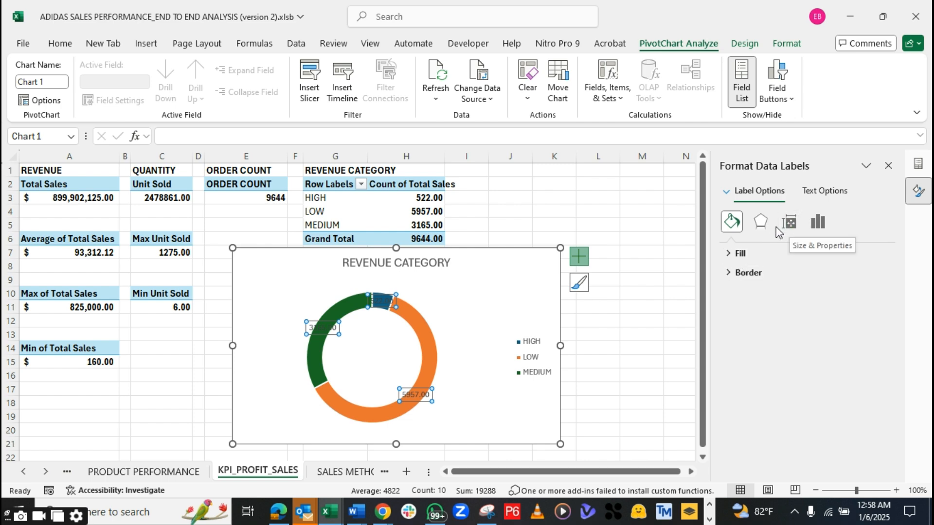
{"action": "left_click", "coordinate": [817, 224]}
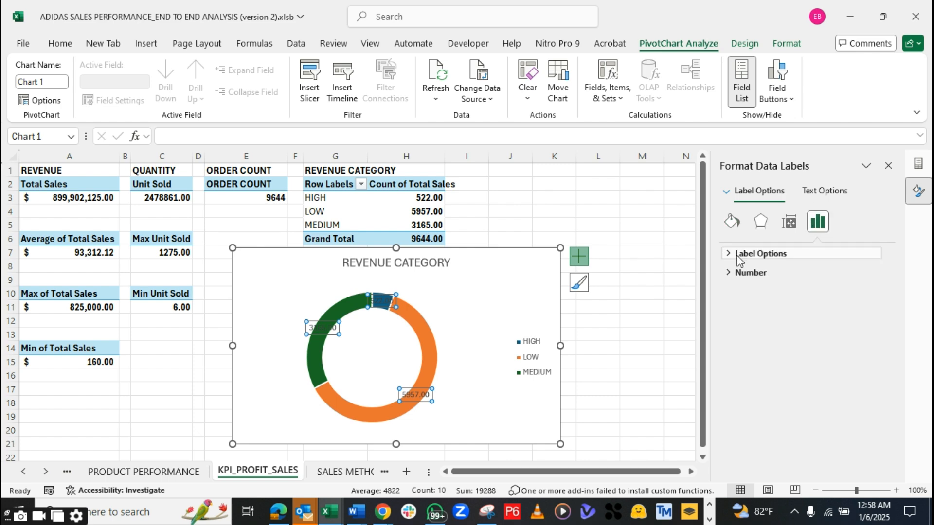
{"action": "left_click", "coordinate": [759, 253]}
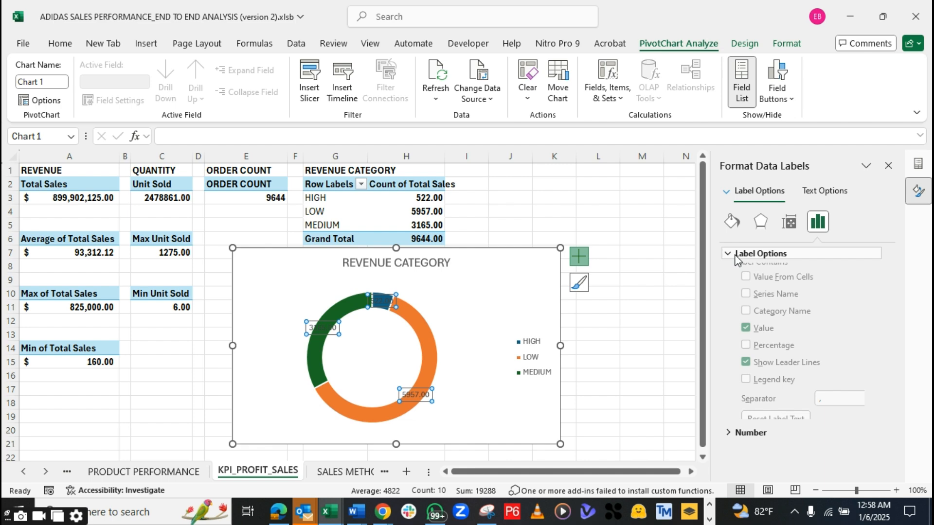
{"action": "left_click", "coordinate": [747, 317]}
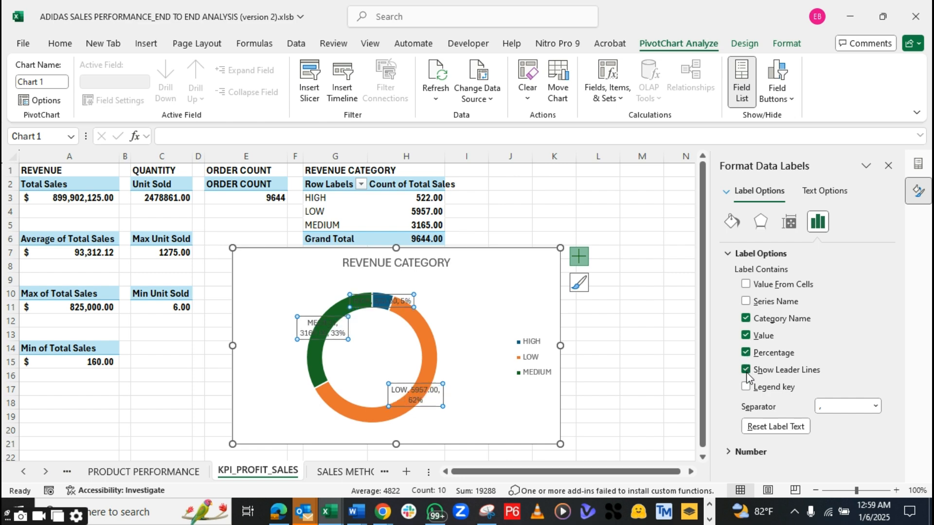
Delete the chart's legend and pull the MEDIUM, LOW and HIGH data labels outside the doughnut ring
{"action": "left_click", "coordinate": [534, 346]}
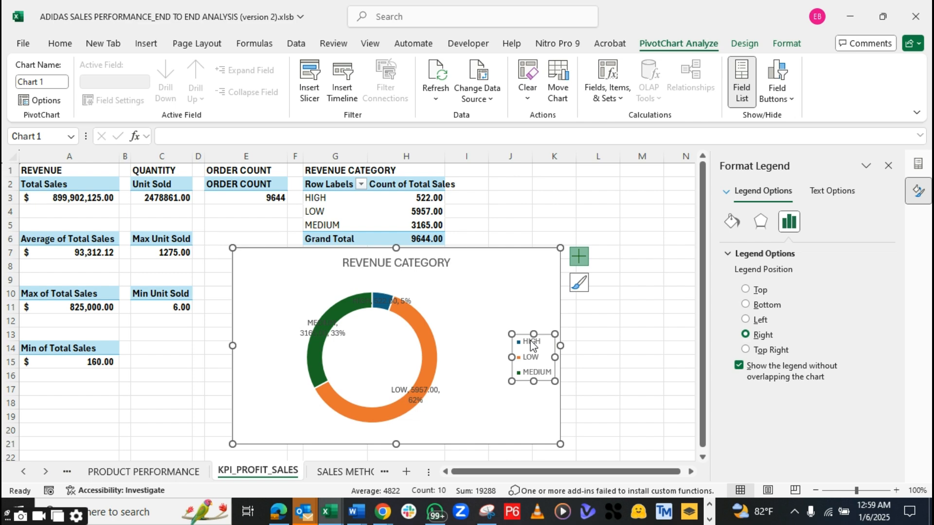
{"action": "key", "text": "Delete"}
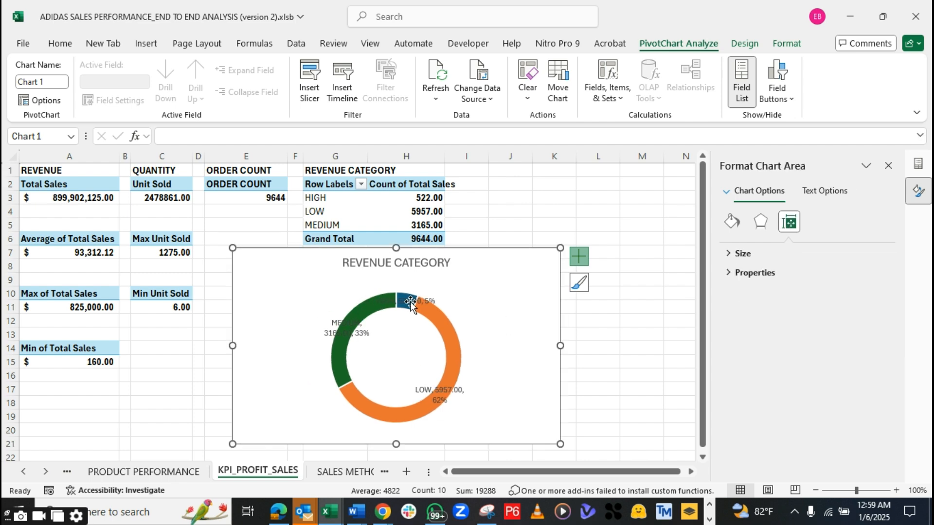
{"action": "left_click", "coordinate": [410, 302]}
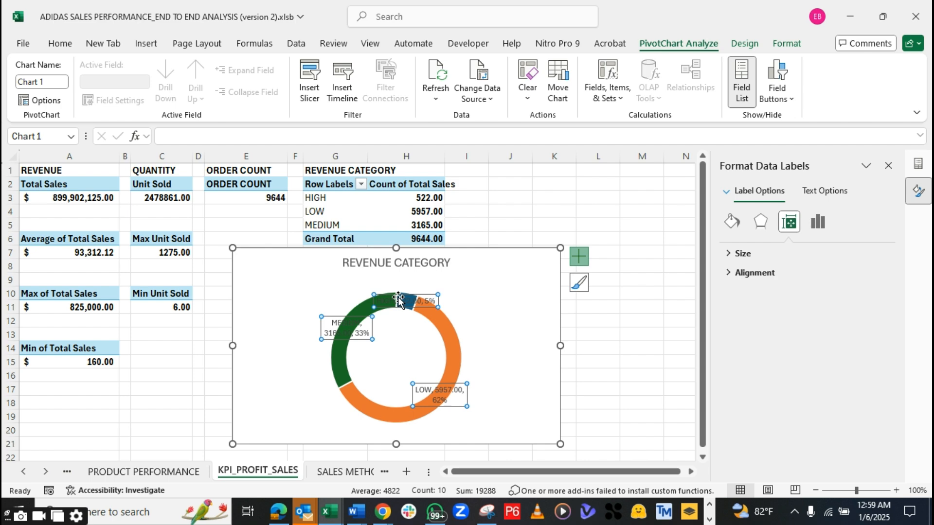
{"action": "left_click", "coordinate": [332, 320]}
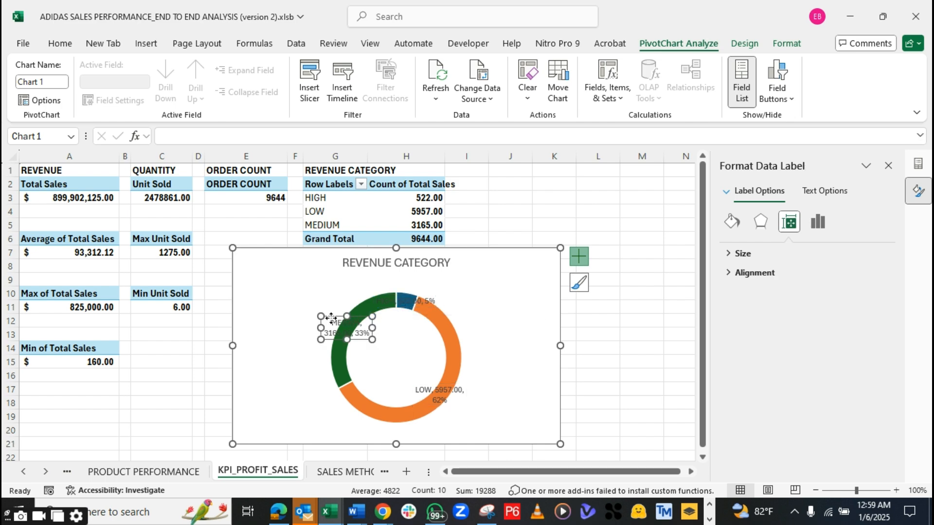
{"action": "left_click_drag", "start_coordinate": [331, 318], "coordinate": [271, 314]}
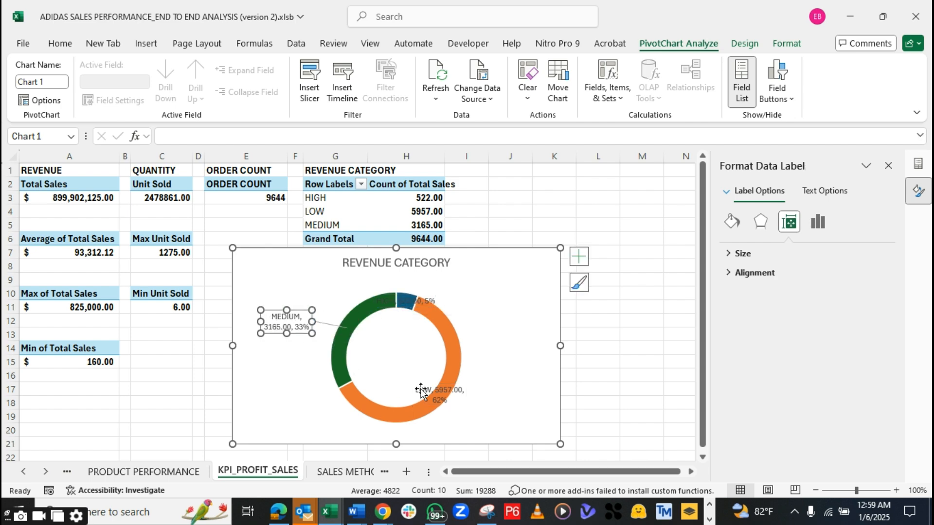
{"action": "left_click", "coordinate": [452, 389]}
{"action": "left_click_drag", "start_coordinate": [452, 384], "coordinate": [509, 413]}
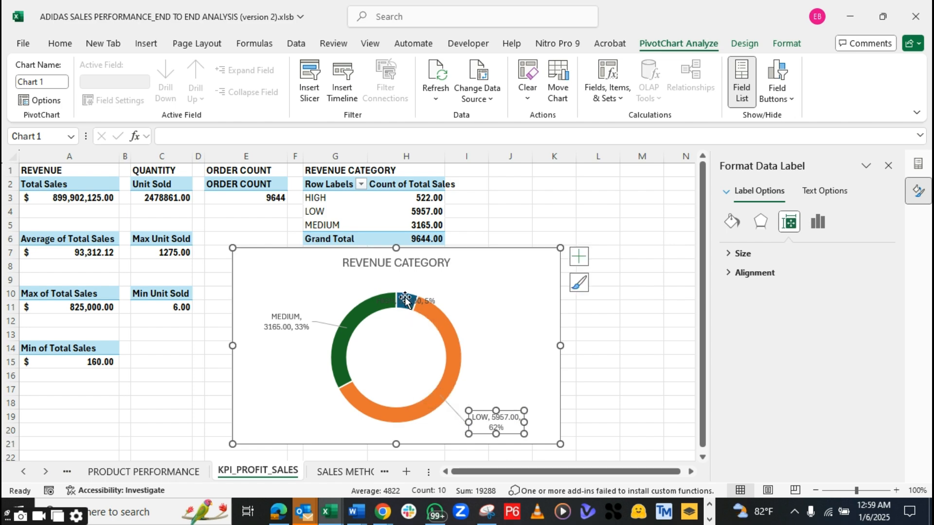
{"action": "left_click", "coordinate": [405, 297]}
{"action": "left_click_drag", "start_coordinate": [405, 297], "coordinate": [409, 272]}
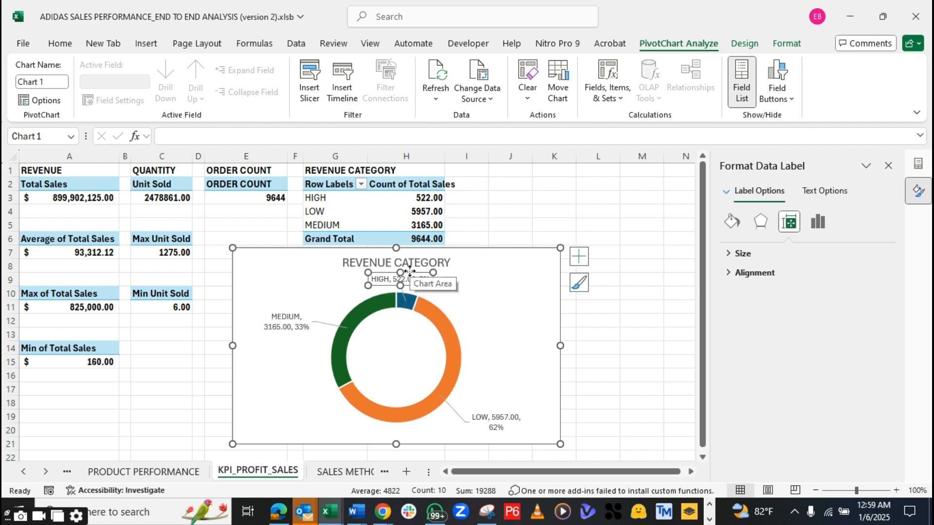
Make all of the chart's data labels bold and shrink the chart slightly so it starts at row 8
{"action": "left_click", "coordinate": [300, 357]}
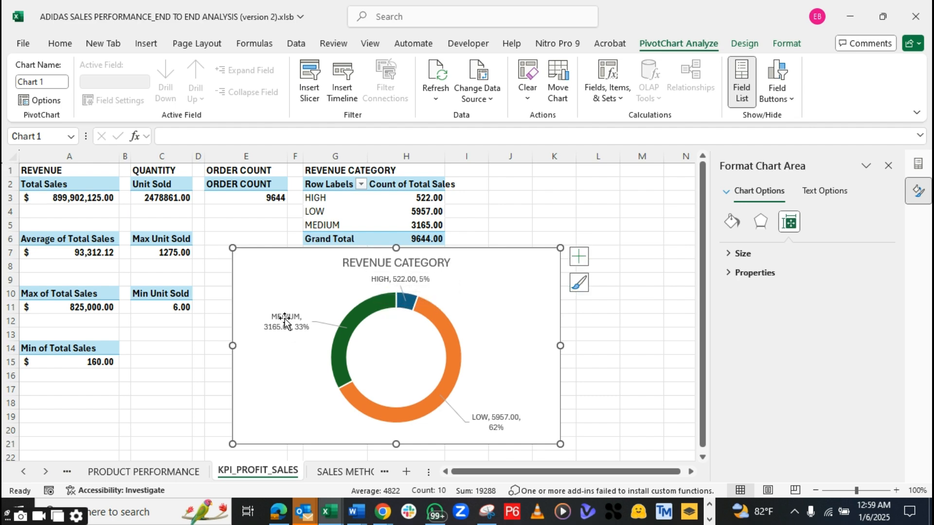
{"action": "left_click", "coordinate": [285, 319]}
{"action": "key", "text": "ctrl+b"}
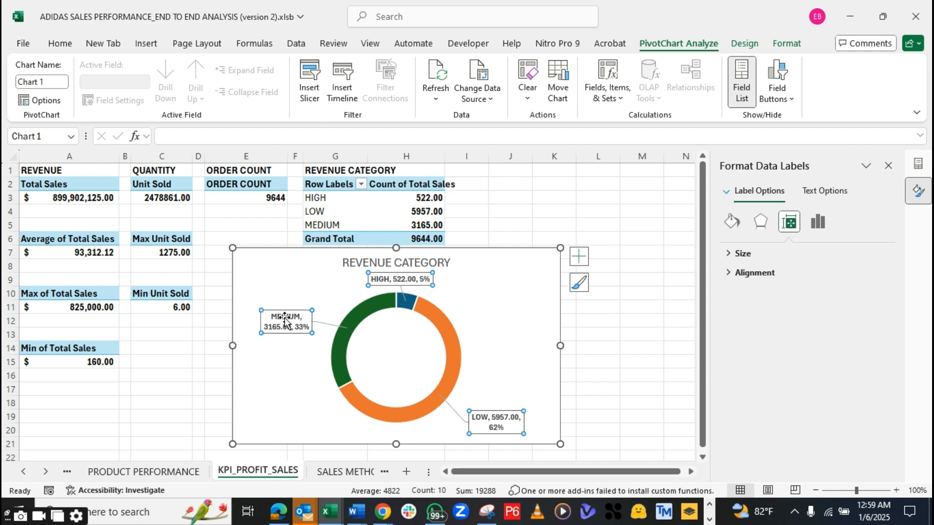
{"action": "left_click", "coordinate": [496, 292]}
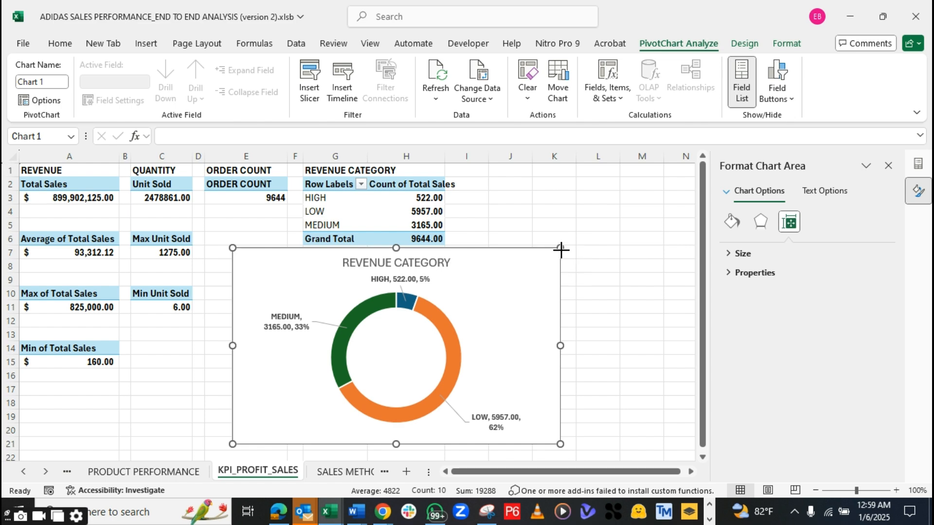
{"action": "left_click_drag", "start_coordinate": [560, 250], "coordinate": [552, 265]}
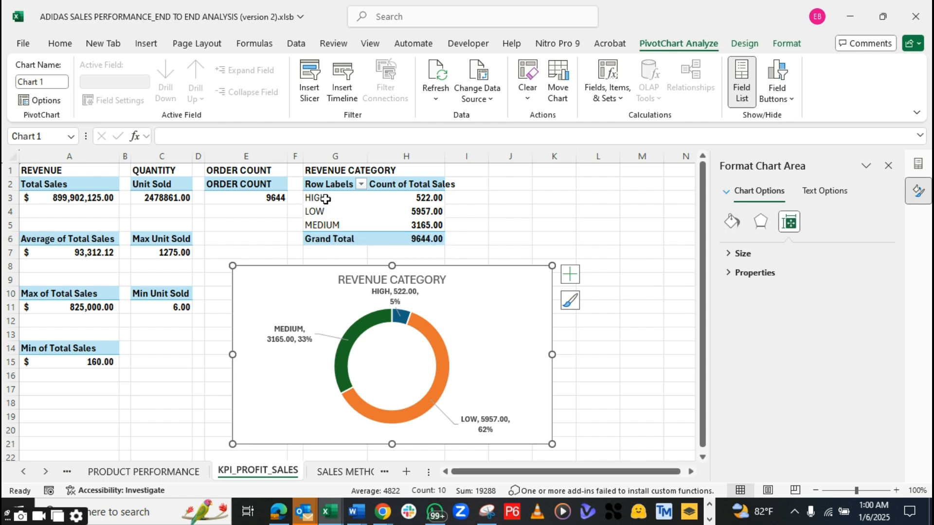
Remove both decimal places from the revenue category counts in H3:H6
{"action": "left_click", "coordinate": [433, 197]}
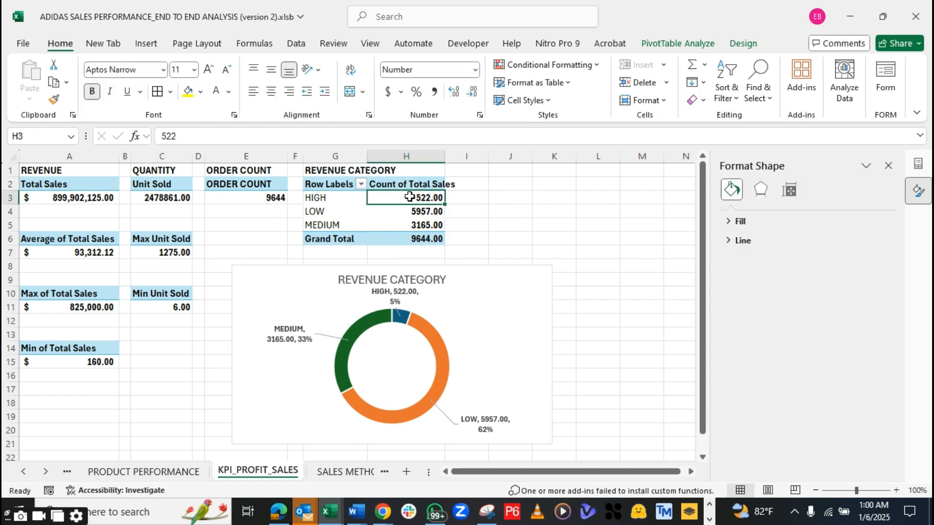
{"action": "left_click_drag", "start_coordinate": [421, 197], "coordinate": [423, 238]}
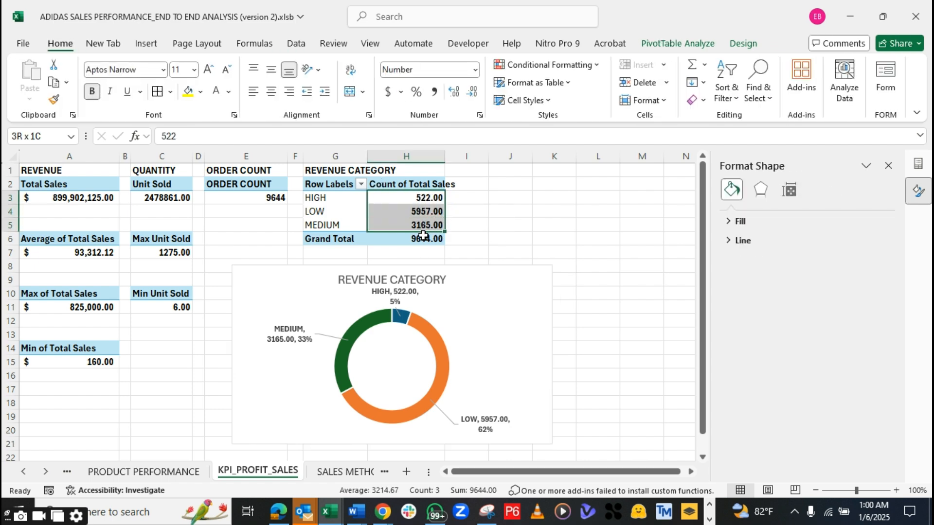
{"action": "left_click", "coordinate": [472, 93]}
{"action": "left_click", "coordinate": [472, 92]}
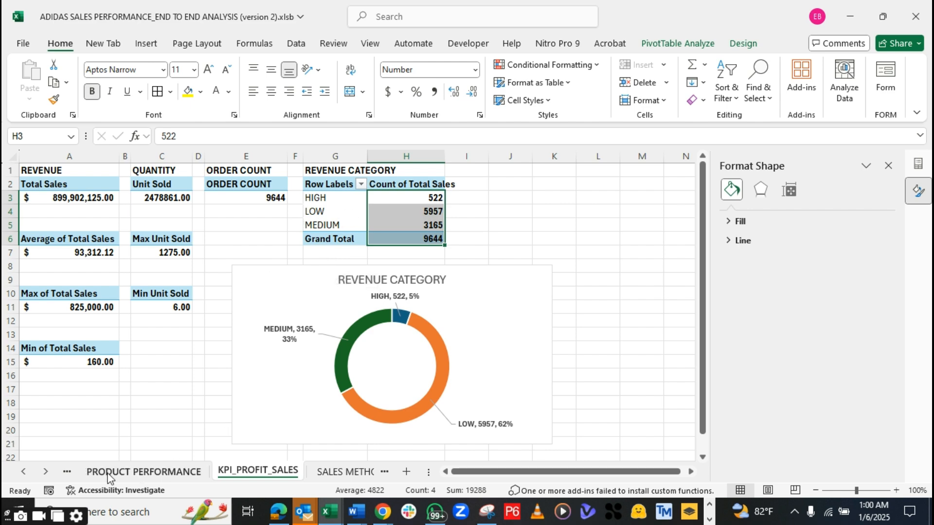
Go back through the worksheets to the ADIDAS SALES DATASET_RAW FILE sheet
{"action": "left_click", "coordinate": [68, 472]}
{"action": "left_click", "coordinate": [68, 472]}
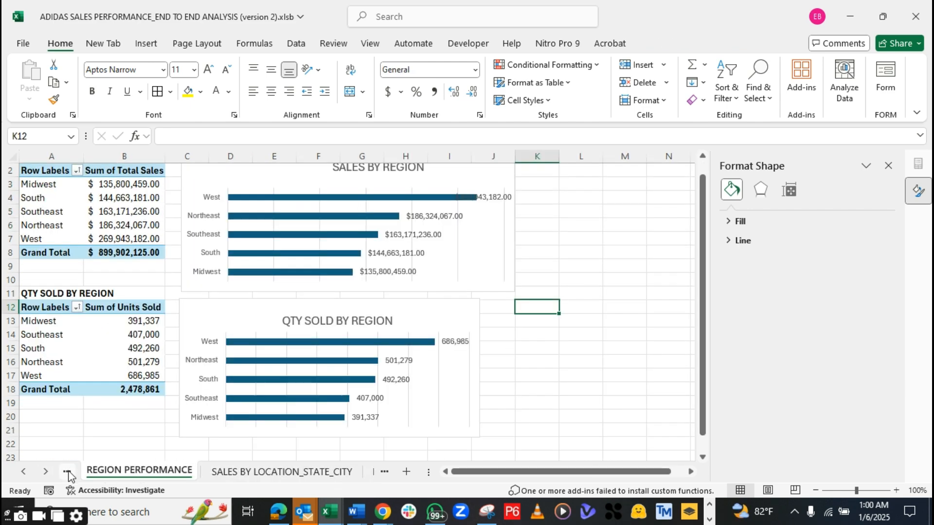
{"action": "left_click", "coordinate": [68, 472]}
{"action": "left_click", "coordinate": [68, 471]}
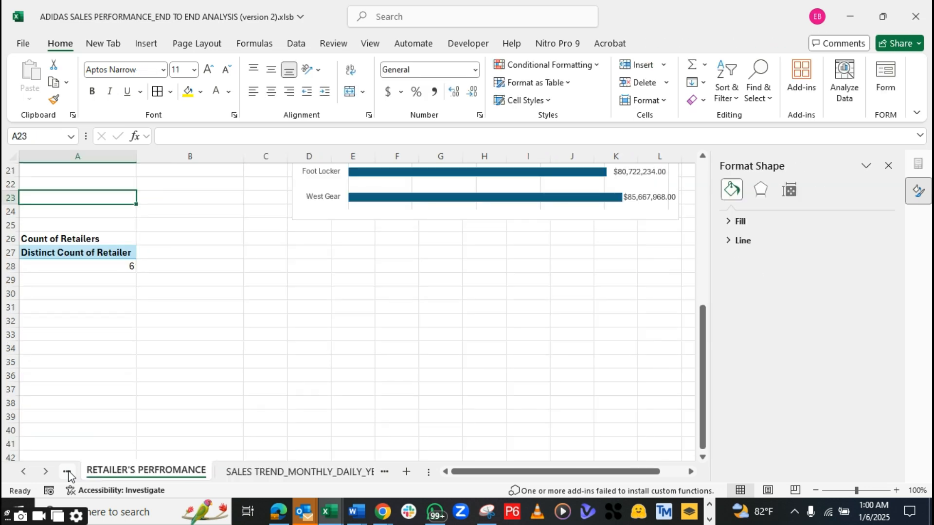
{"action": "left_click", "coordinate": [68, 472]}
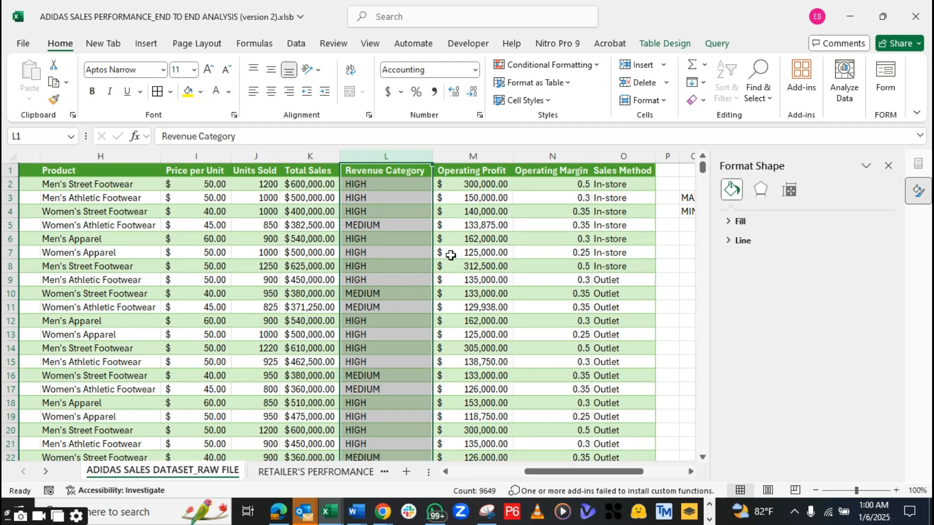
Edit the Revenue Category formula in L2 so its results read "HIGH SALES", "MEDIUM SALES" and "LOW SALES"
{"action": "left_click", "coordinate": [396, 184]}
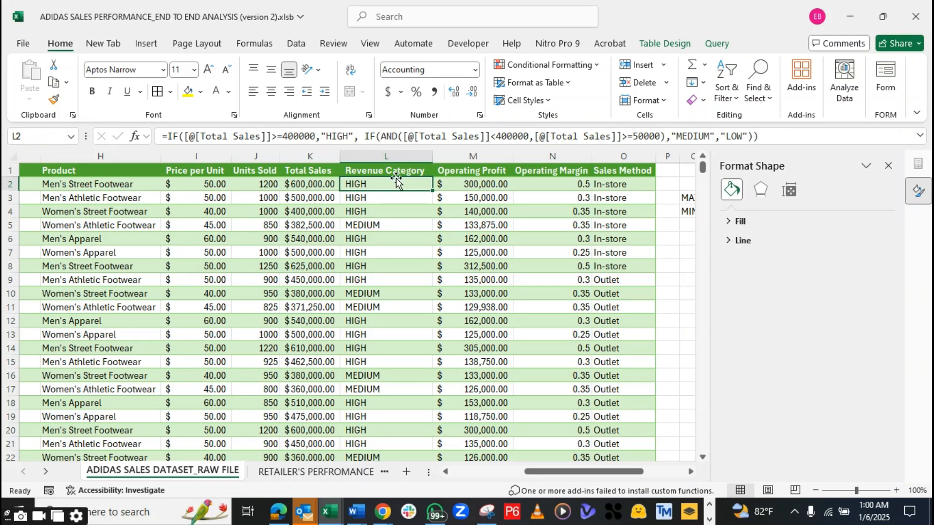
{"action": "left_click", "coordinate": [349, 135]}
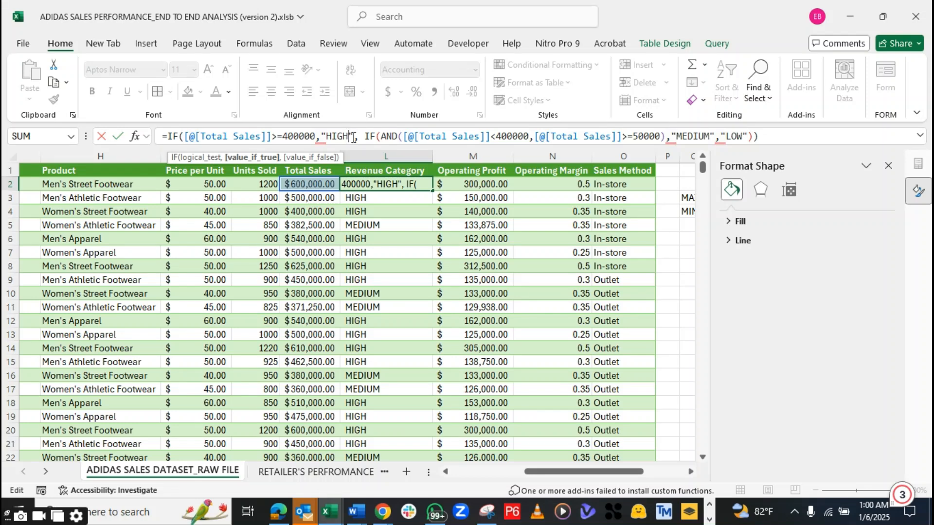
{"action": "type", "text": "SALES"}
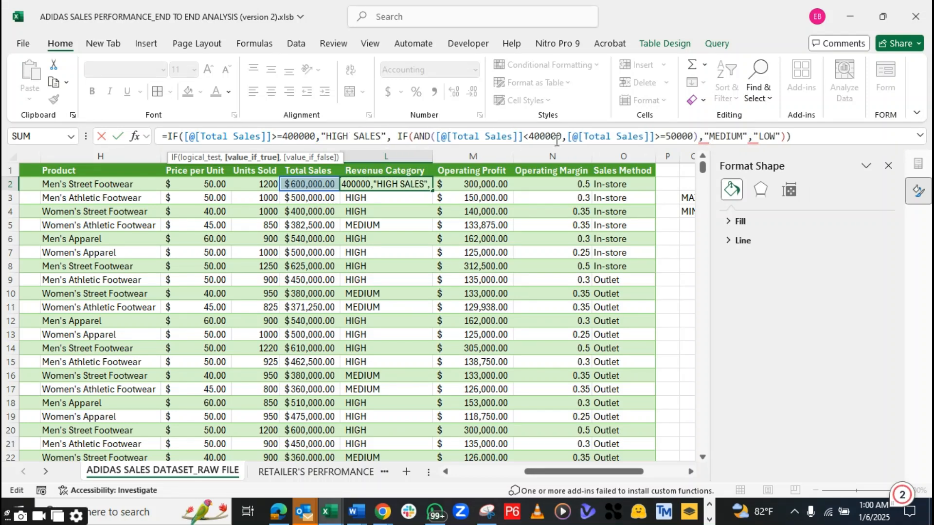
{"action": "left_click", "coordinate": [743, 136]}
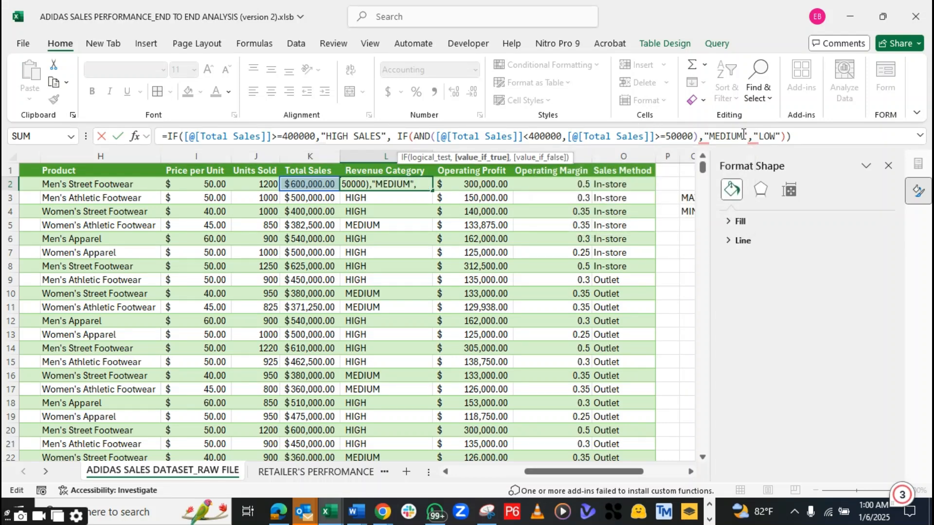
{"action": "type", "text": "SALES"}
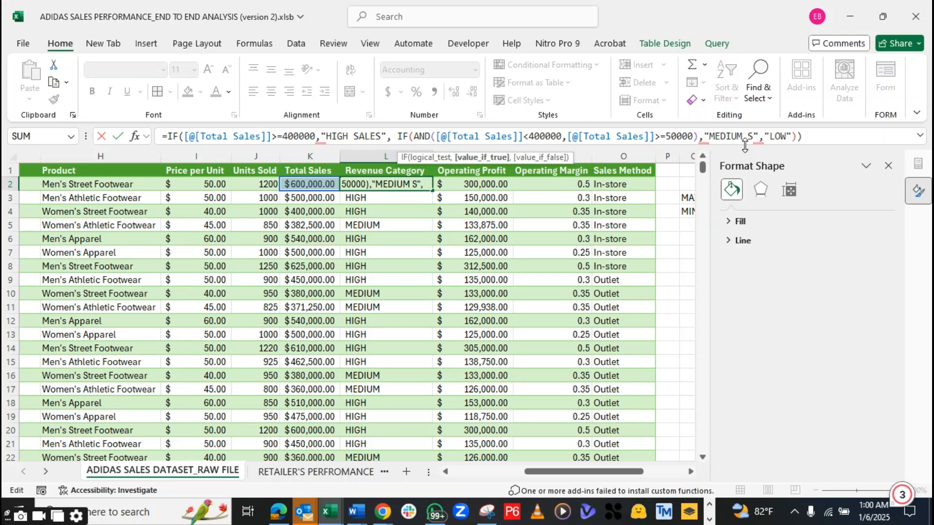
{"action": "left_click", "coordinate": [810, 137]}
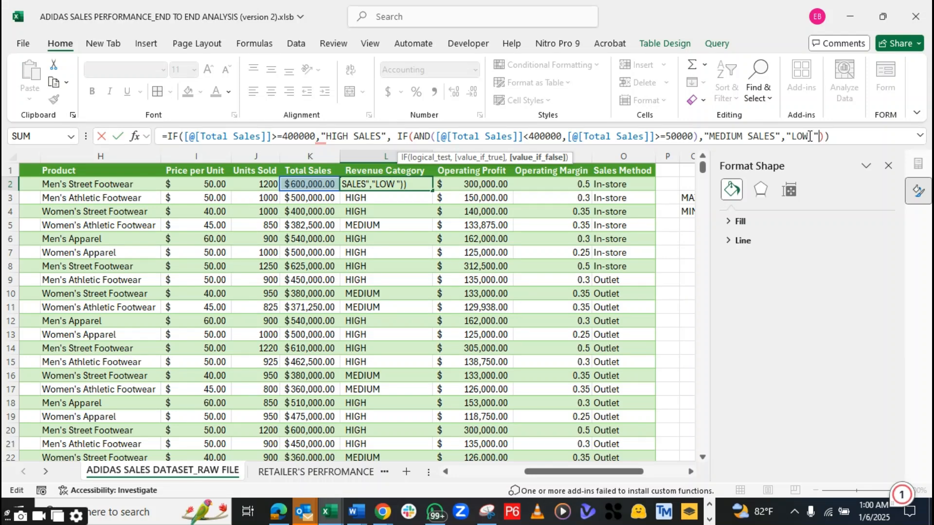
{"action": "type", "text": "SALES"}
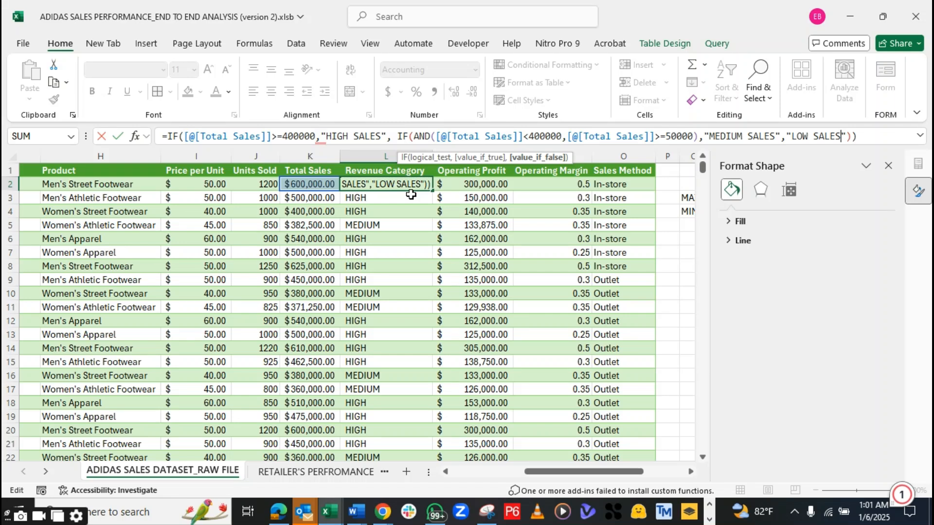
{"action": "key", "text": "Return"}
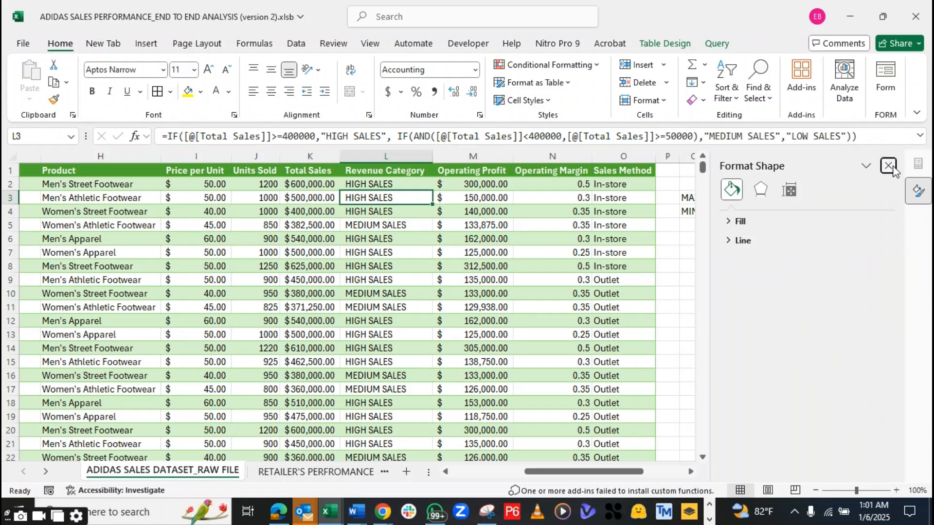
Close the Format Shape pane and refresh all of the workbook's queries and pivot tables
{"action": "left_click", "coordinate": [889, 166]}
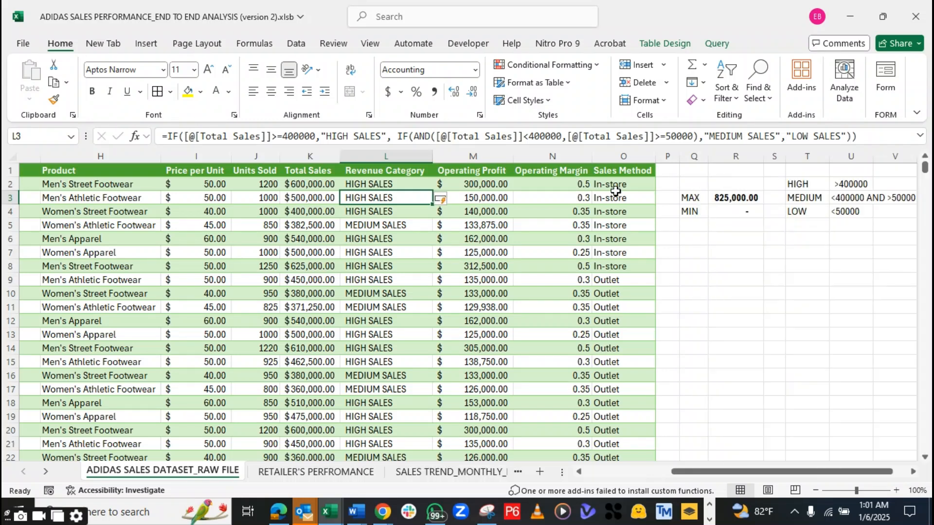
{"action": "left_click", "coordinate": [296, 44]}
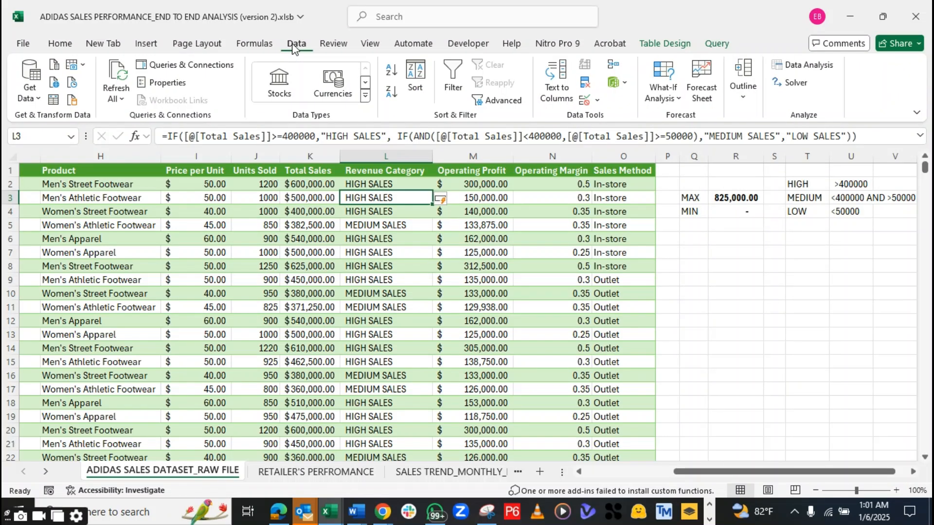
{"action": "left_click", "coordinate": [123, 74]}
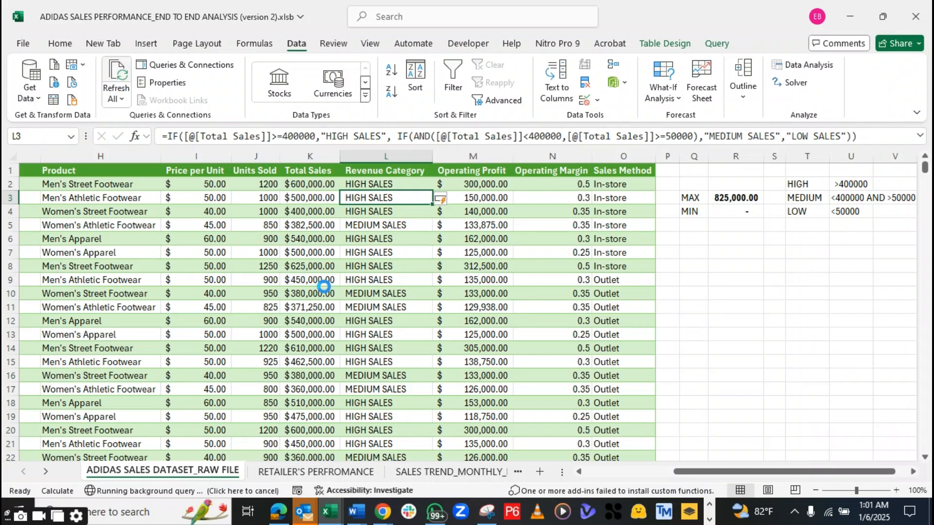
Go forward through the worksheets to the KPI_PROFIT_SALES sheet with the revenue category pivot table and doughnut chart
{"action": "left_click", "coordinate": [315, 474]}
{"action": "left_click", "coordinate": [459, 474]}
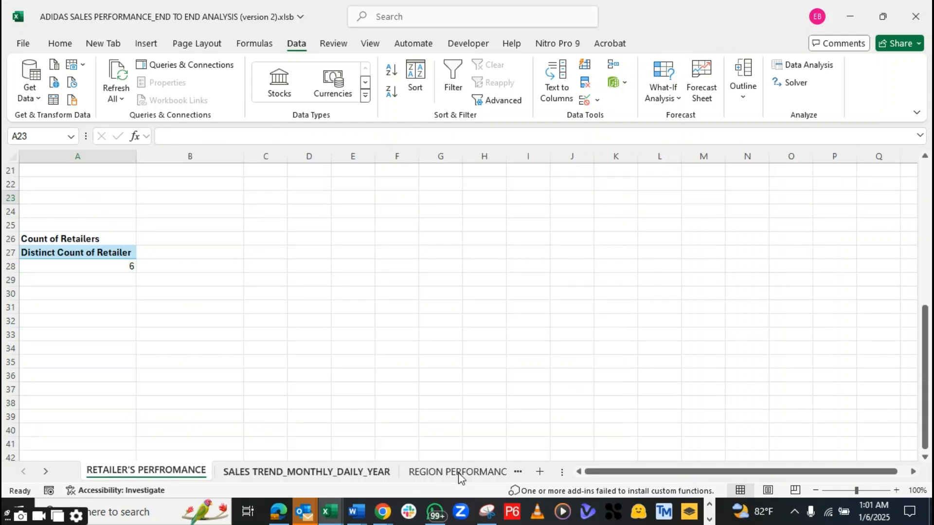
{"action": "left_click", "coordinate": [458, 474]}
{"action": "left_click", "coordinate": [517, 472]}
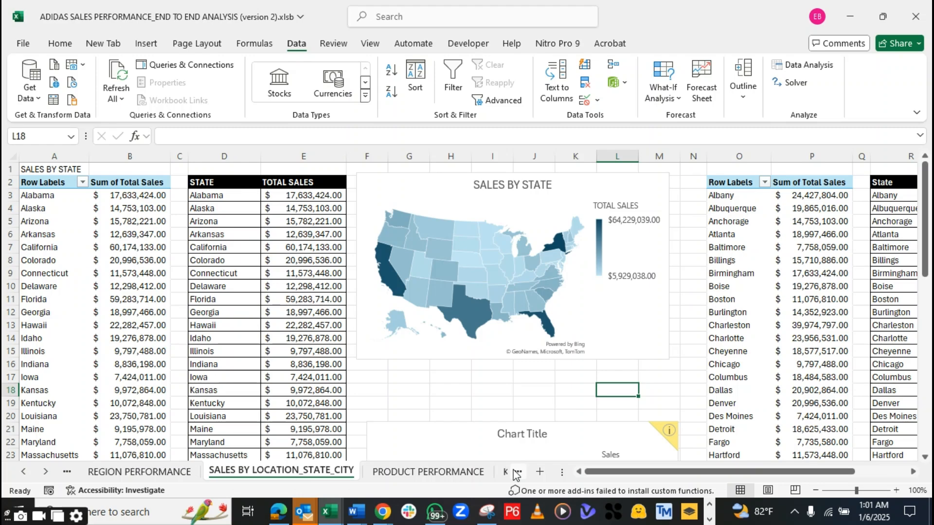
{"action": "left_click", "coordinate": [517, 472]}
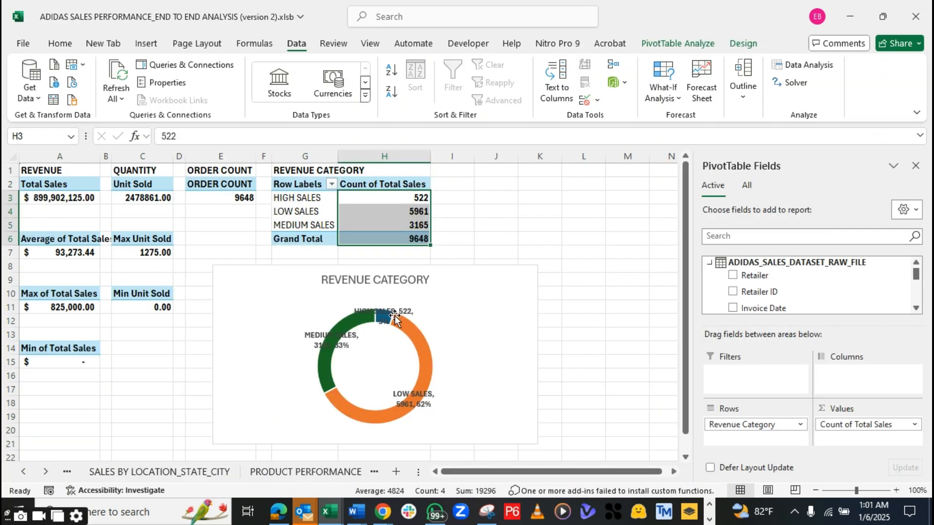
Move the LOW SALES, MEDIUM SALES and HIGH SALES data labels outside the Revenue Category doughnut ring so their leader lines show
{"action": "left_click", "coordinate": [322, 337]}
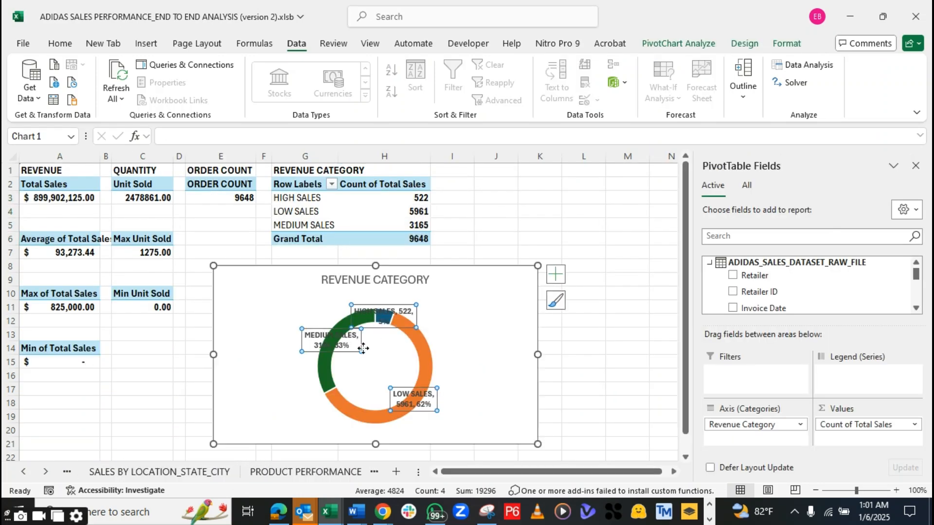
{"action": "left_click_drag", "start_coordinate": [424, 393], "coordinate": [519, 401]}
{"action": "left_click", "coordinate": [315, 342]}
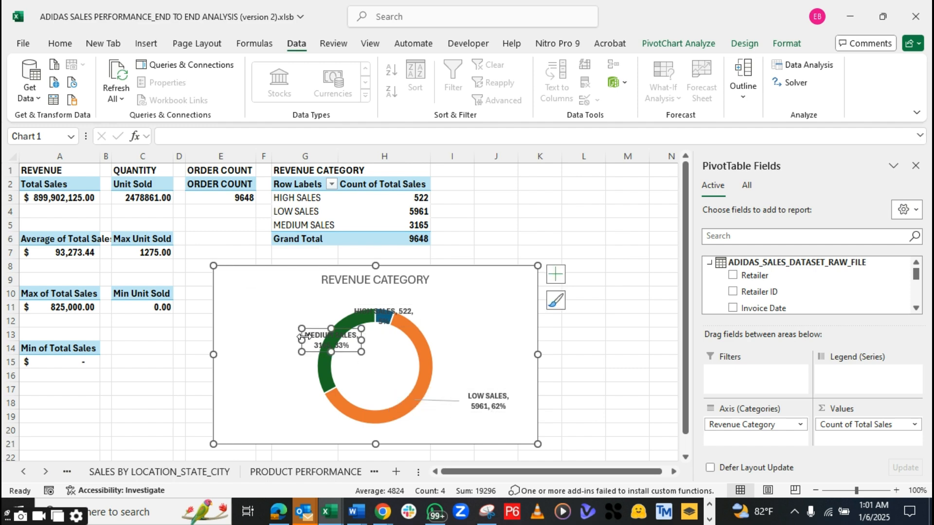
{"action": "left_click_drag", "start_coordinate": [311, 329], "coordinate": [251, 325]}
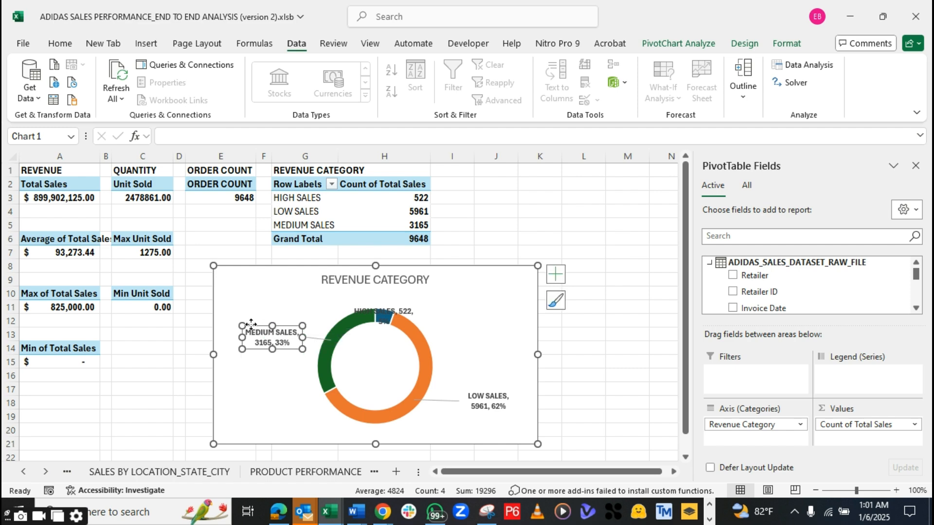
{"action": "left_click", "coordinate": [299, 295]}
{"action": "left_click", "coordinate": [400, 315]}
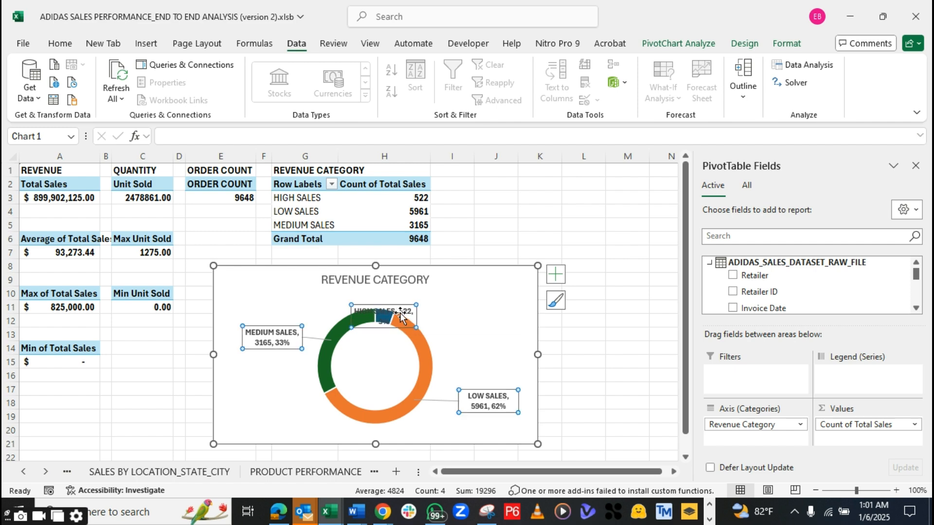
{"action": "left_click", "coordinate": [399, 309]}
{"action": "mouse_move", "coordinate": [399, 307]}
{"action": "left_mouse_down"}
{"action": "mouse_move", "coordinate": [398, 290]}
{"action": "mouse_move", "coordinate": [480, 298]}
{"action": "mouse_move", "coordinate": [473, 291]}
{"action": "left_mouse_up"}
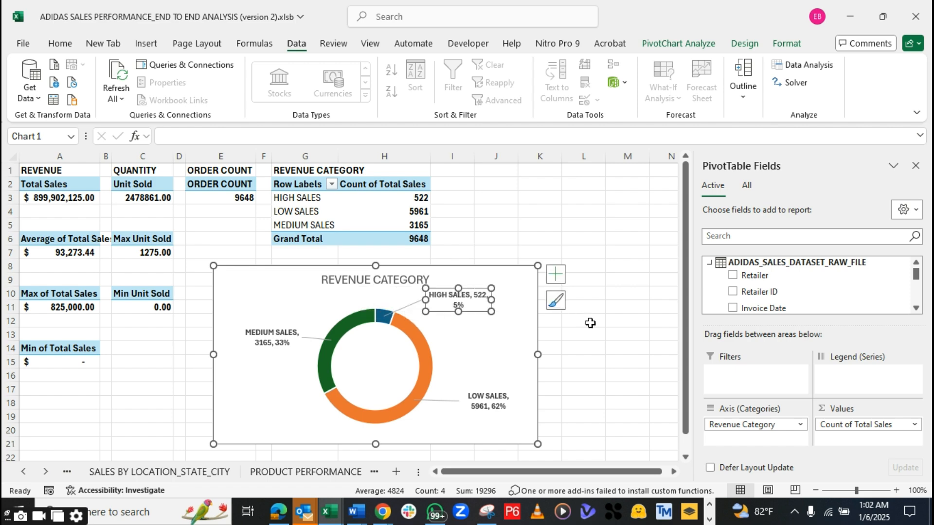
{"action": "left_click", "coordinate": [585, 360]}
Move the Revenue Category doughnut chart up beside its pivot table, starting at column I near row 2
{"action": "left_click", "coordinate": [515, 295]}
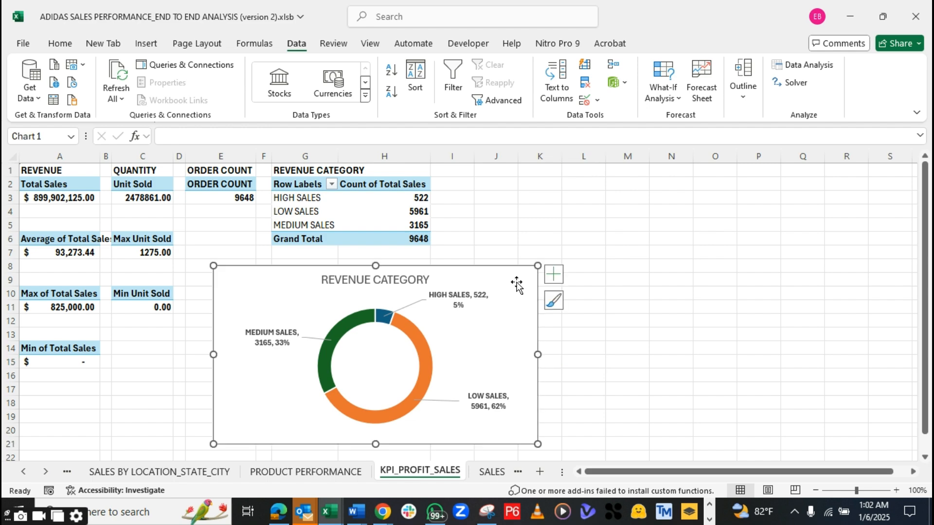
{"action": "left_click_drag", "start_coordinate": [518, 277], "coordinate": [503, 192]}
{"action": "left_click", "coordinate": [148, 294]}
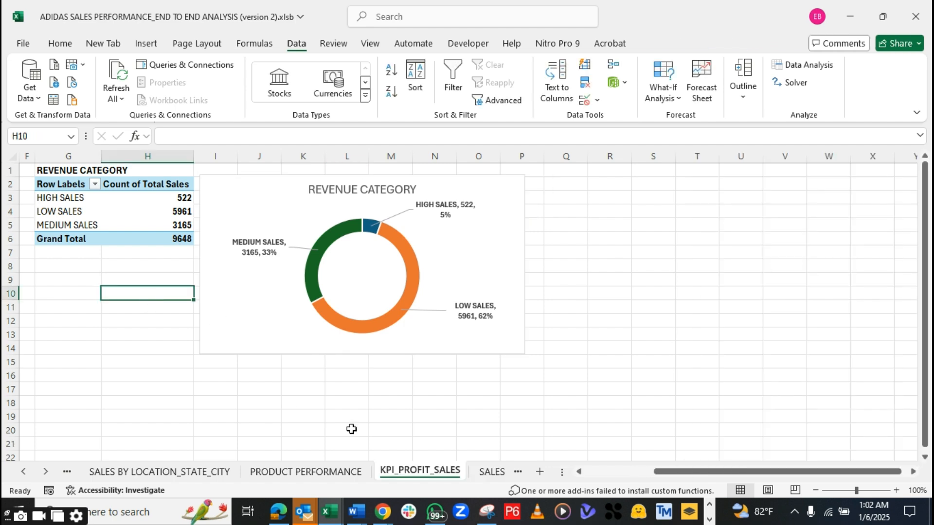
{"action": "left_click_drag", "start_coordinate": [650, 474], "coordinate": [581, 474]}
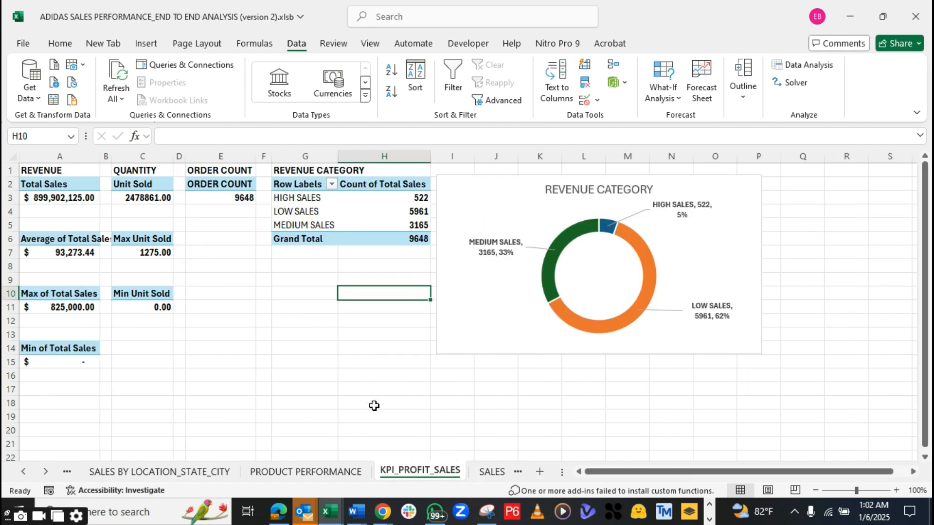
Review the region and retailer performance sheets on the way back to the start of the ADIDAS SALES DATASET_RAW FILE sheet
{"action": "left_click", "coordinate": [68, 472]}
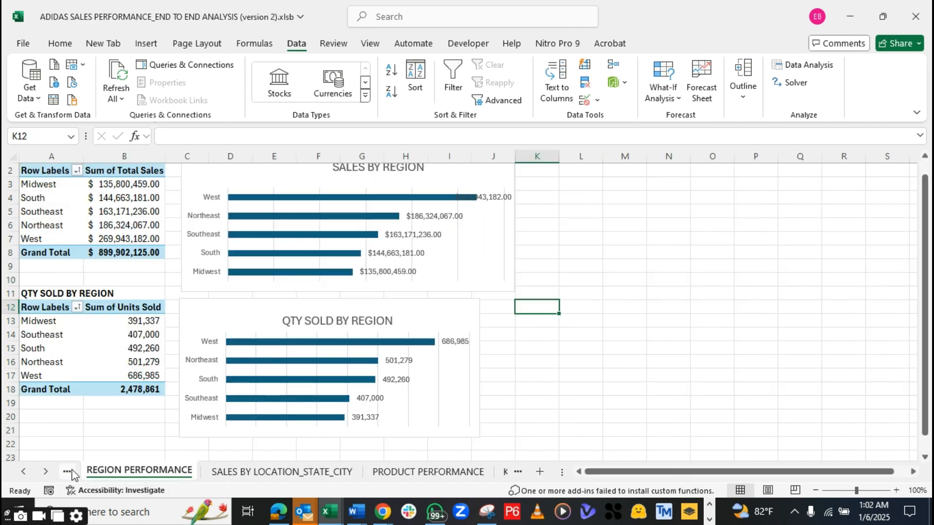
{"action": "left_click", "coordinate": [68, 471]}
{"action": "left_click", "coordinate": [68, 471]}
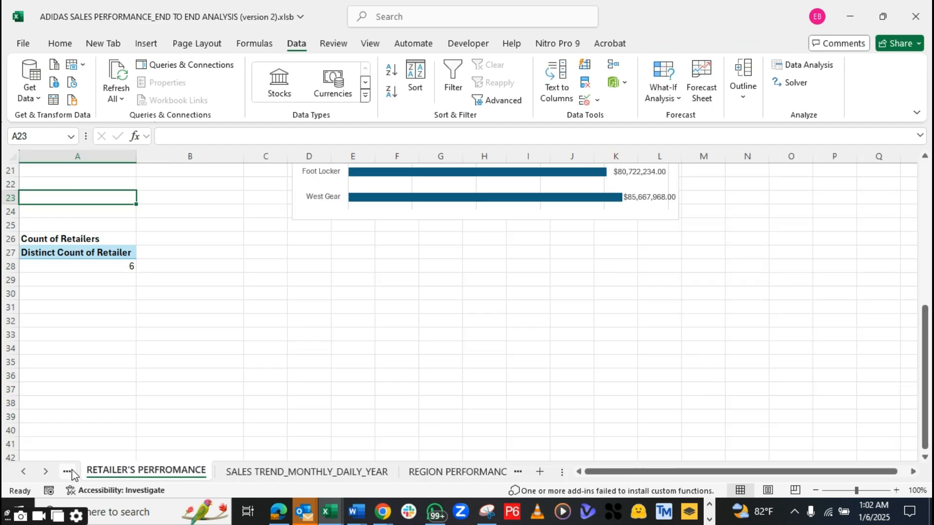
{"action": "scroll", "coordinate": [135, 223], "scroll_direction": "up", "scroll_amount": 7}
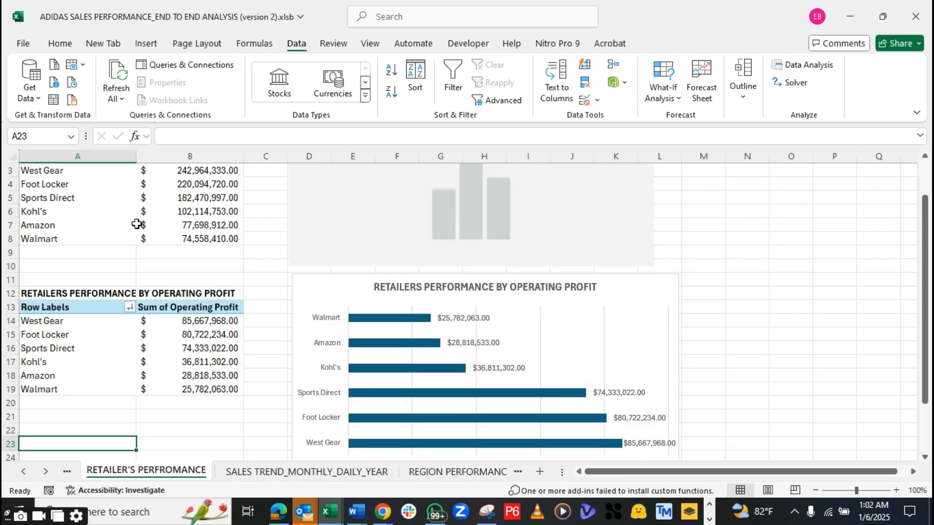
{"action": "scroll", "coordinate": [136, 229], "scroll_direction": "down", "scroll_amount": 9}
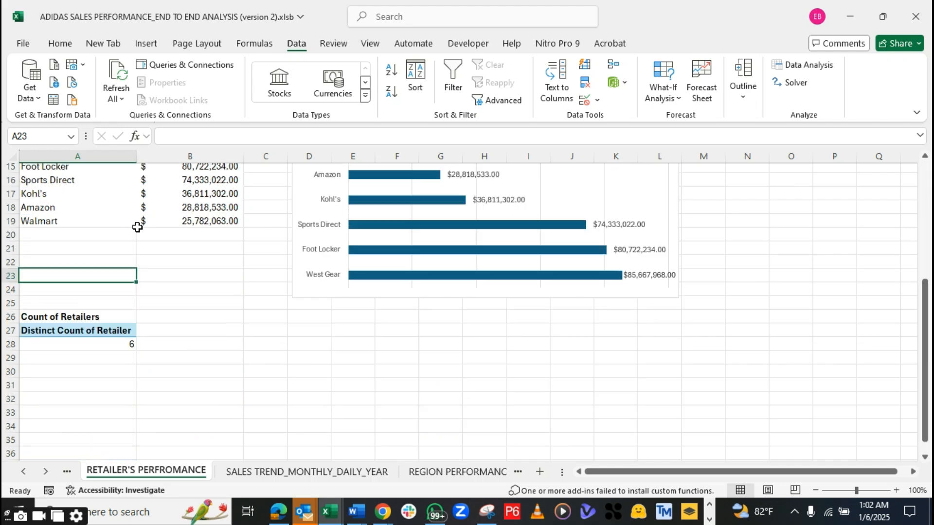
{"action": "left_click", "coordinate": [73, 471]}
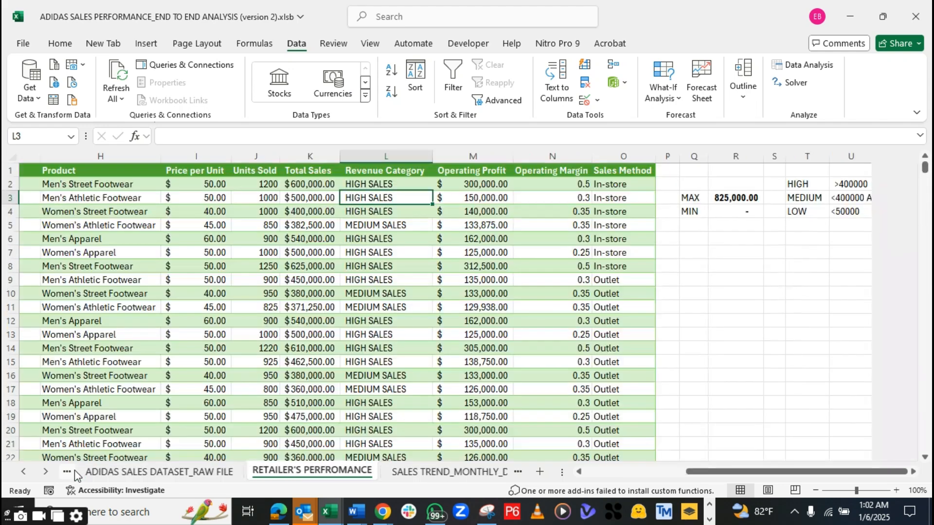
{"action": "left_click", "coordinate": [208, 308]}
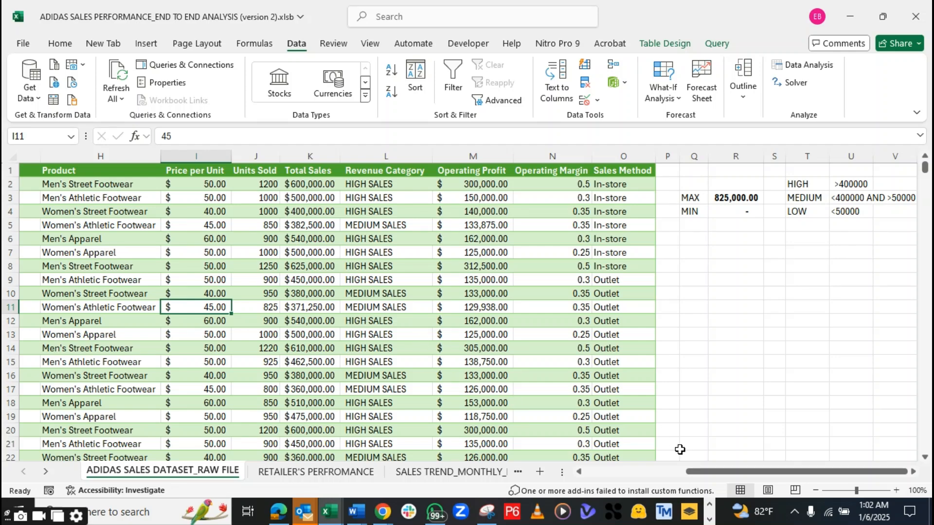
{"action": "left_click_drag", "start_coordinate": [698, 472], "coordinate": [597, 471]}
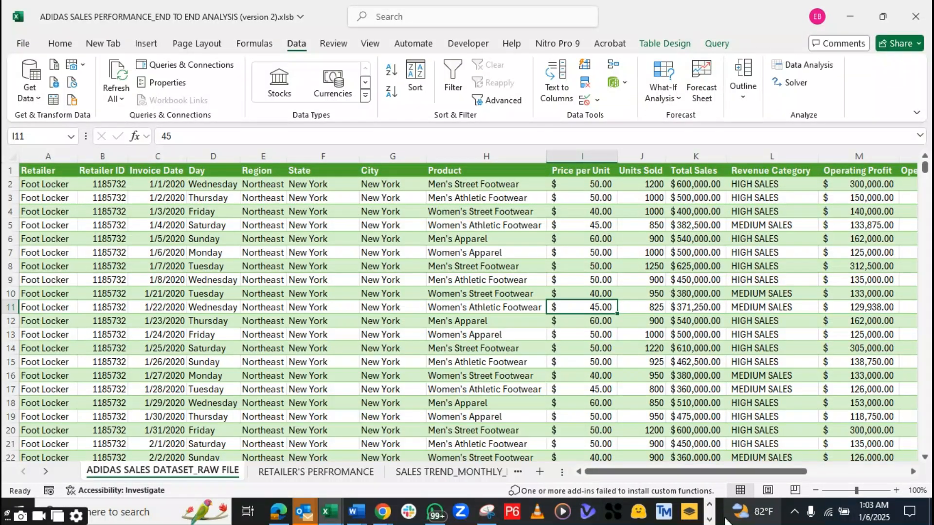
{"action": "left_click", "coordinate": [709, 519]}
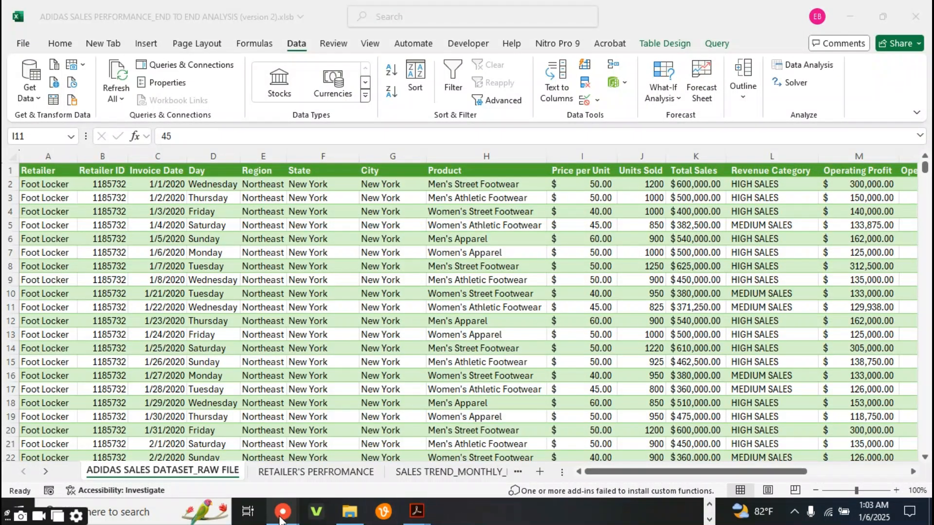
{"action": "mouse_move", "coordinate": [281, 520]}
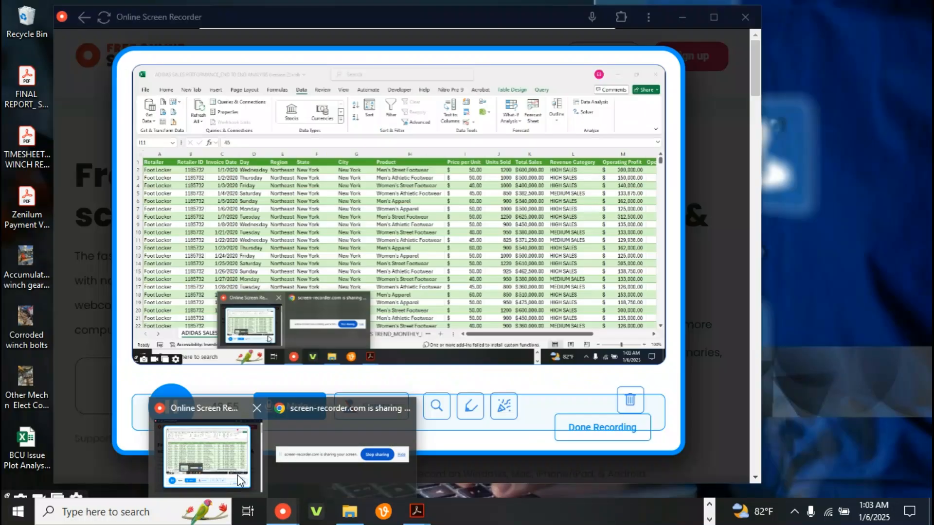
{"action": "left_click", "coordinate": [237, 475]}
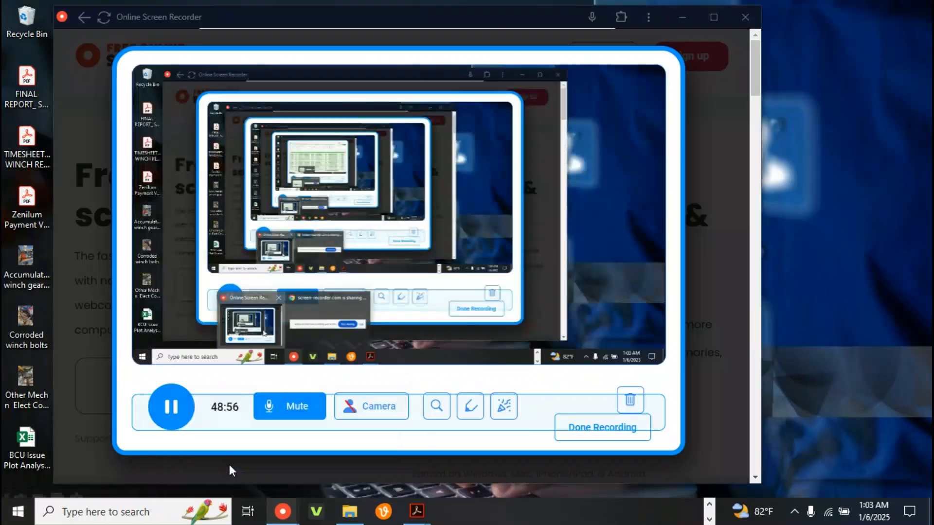